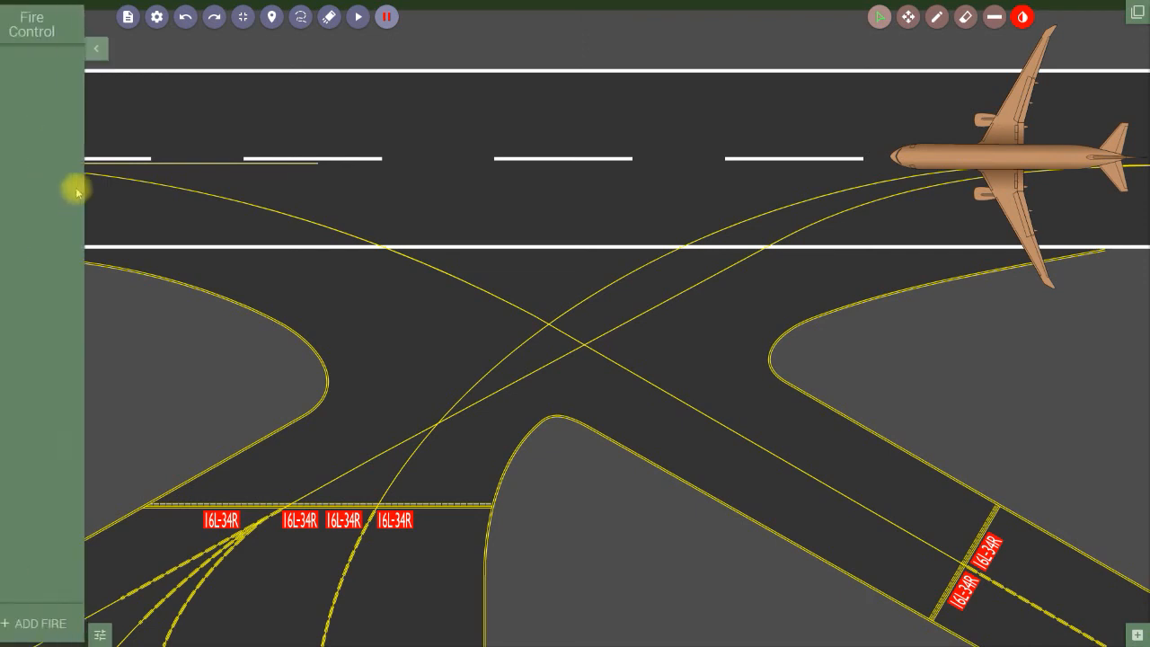
- Show the wind and zoom controls, the ARFF assets panel and the Object Control panel
{"action": "left_click", "coordinate": [126, 636]}
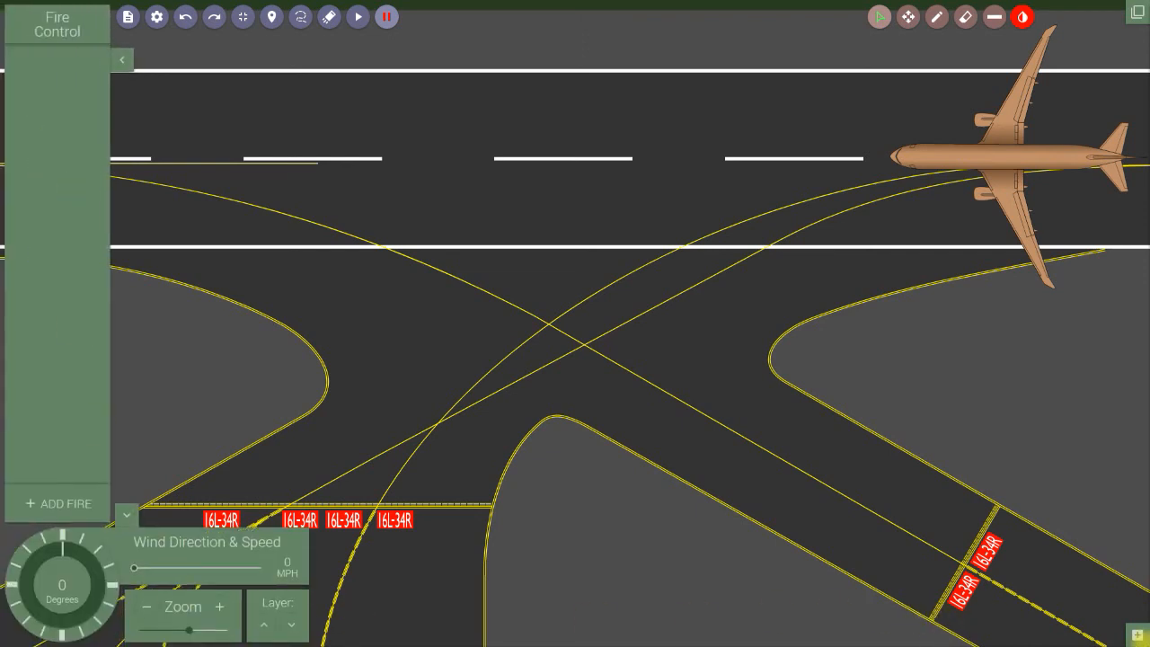
{"action": "left_click", "coordinate": [1138, 635]}
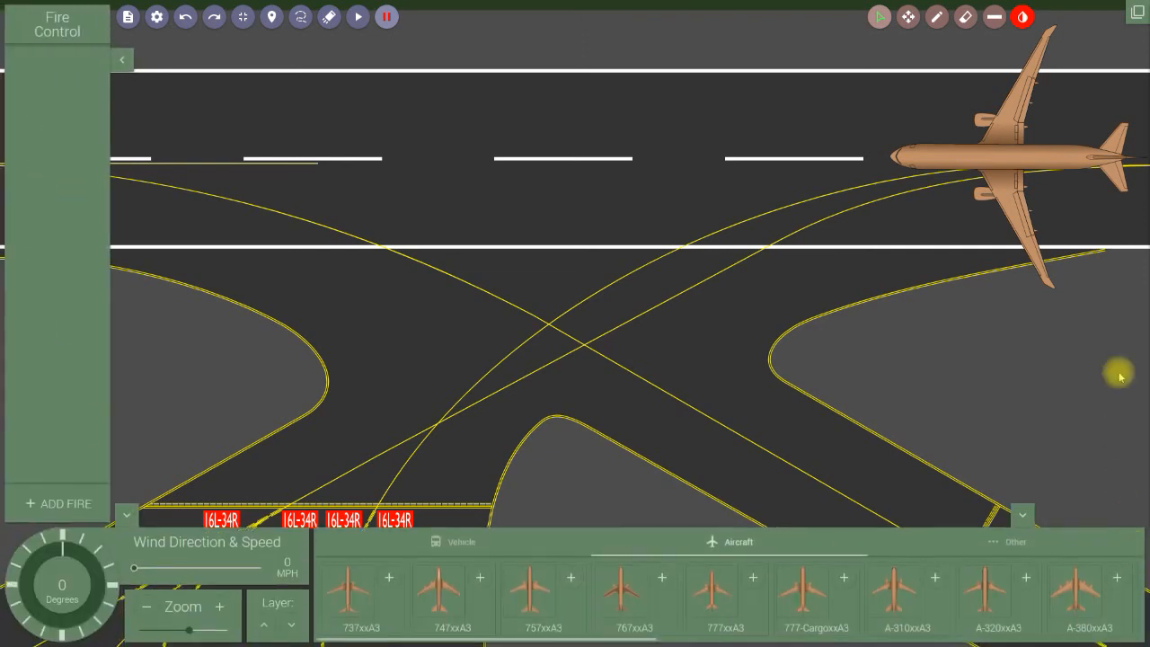
{"action": "left_click", "coordinate": [1138, 11]}
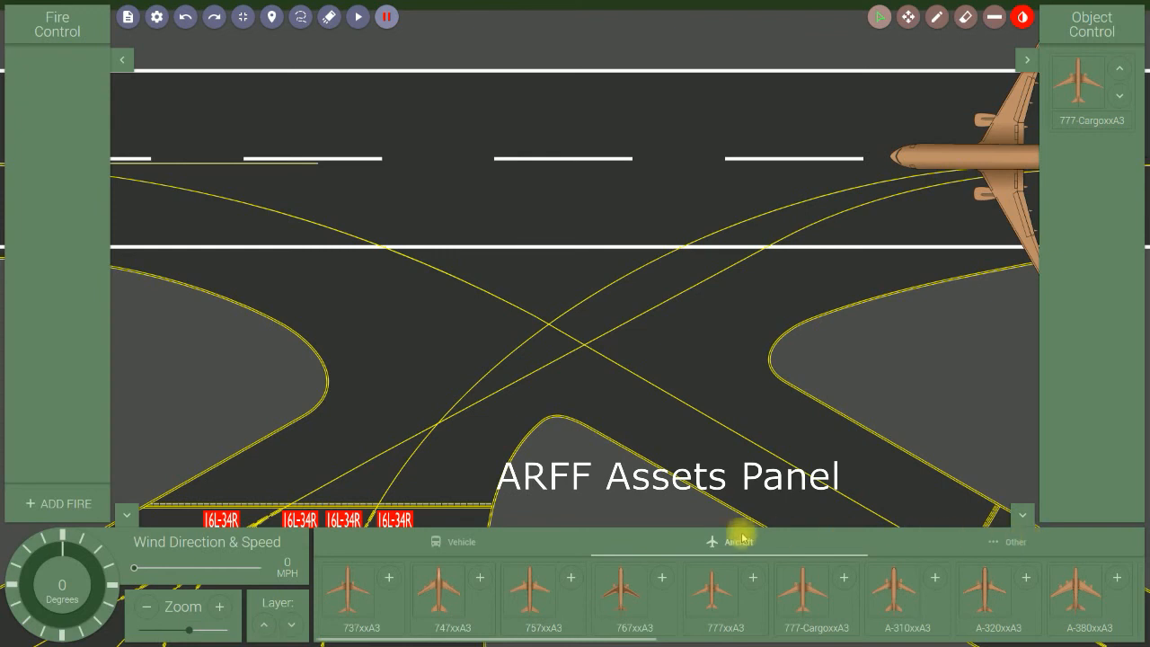
- Look through the available vehicle, aircraft and other assets, including the items at the end of each list
{"action": "left_click", "coordinate": [463, 545]}
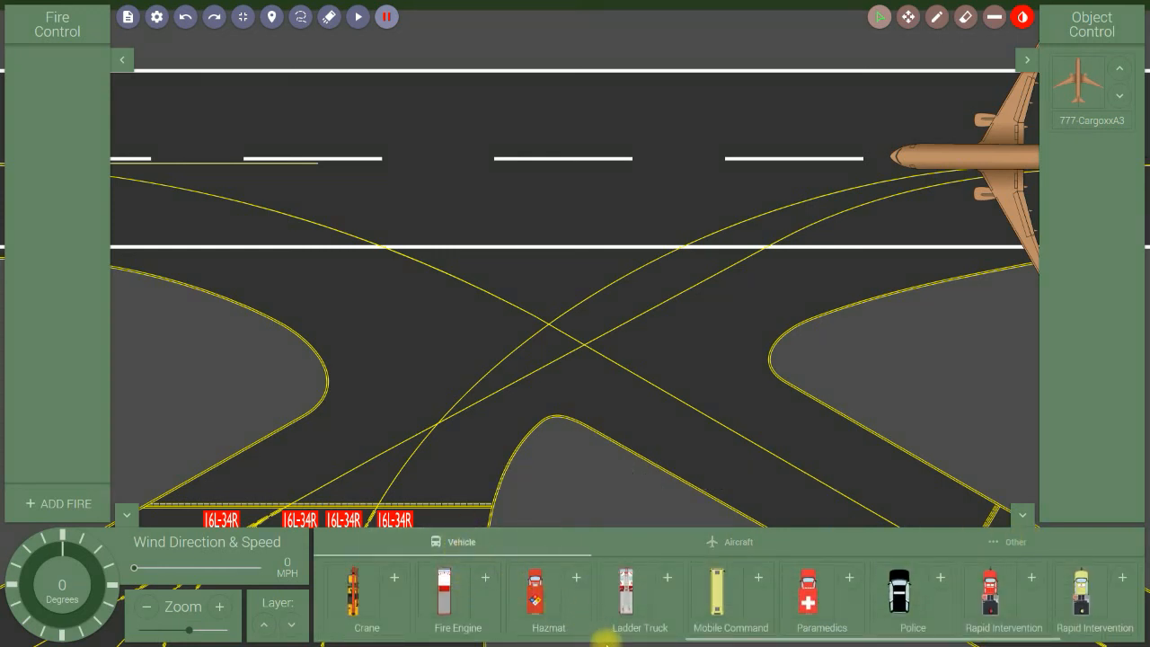
{"action": "left_click_drag", "start_coordinate": [697, 640], "coordinate": [315, 632]}
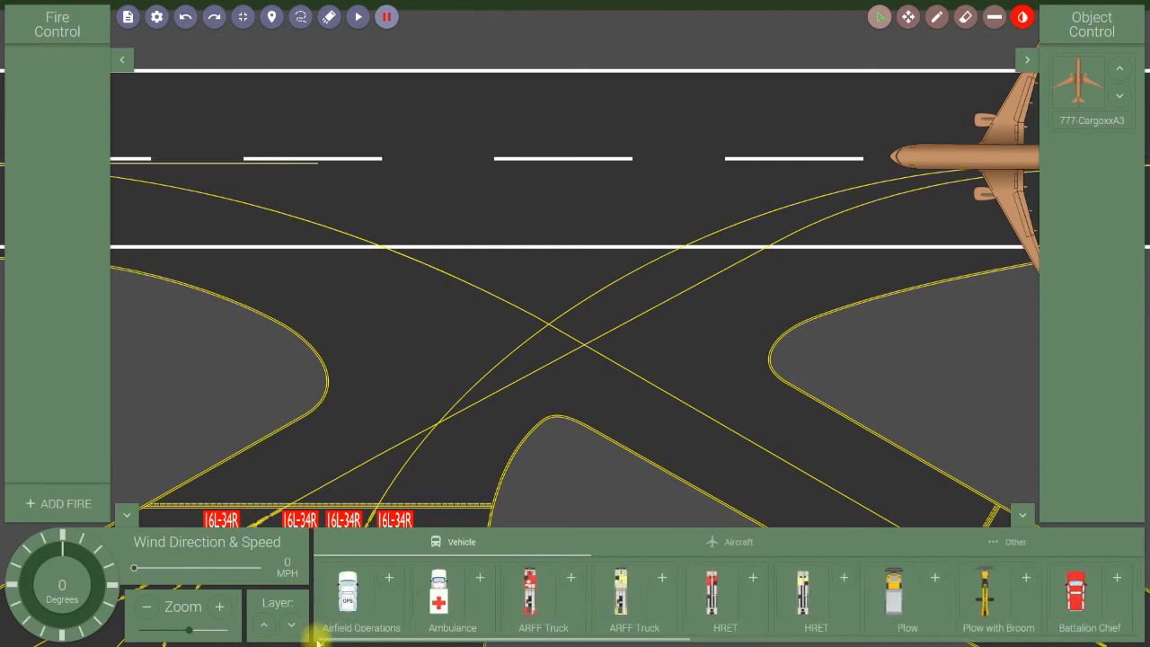
{"action": "left_click", "coordinate": [736, 545]}
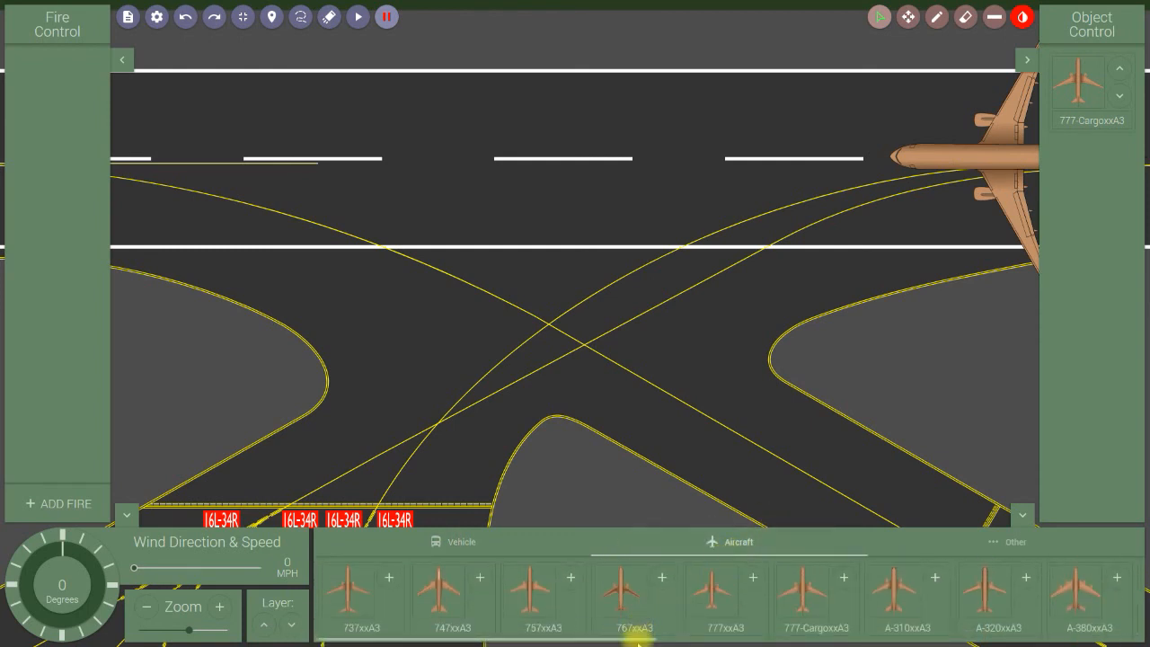
{"action": "left_click_drag", "start_coordinate": [635, 640], "coordinate": [1115, 640]}
{"action": "left_click", "coordinate": [1014, 542]}
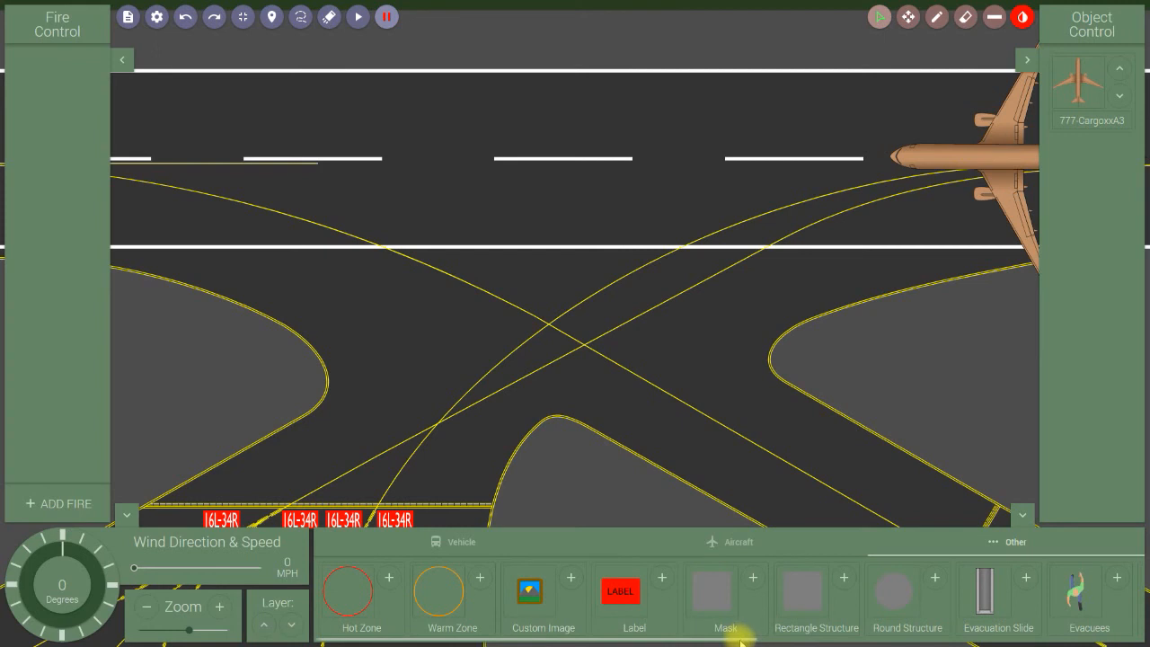
{"action": "left_click_drag", "start_coordinate": [742, 640], "coordinate": [1147, 643]}
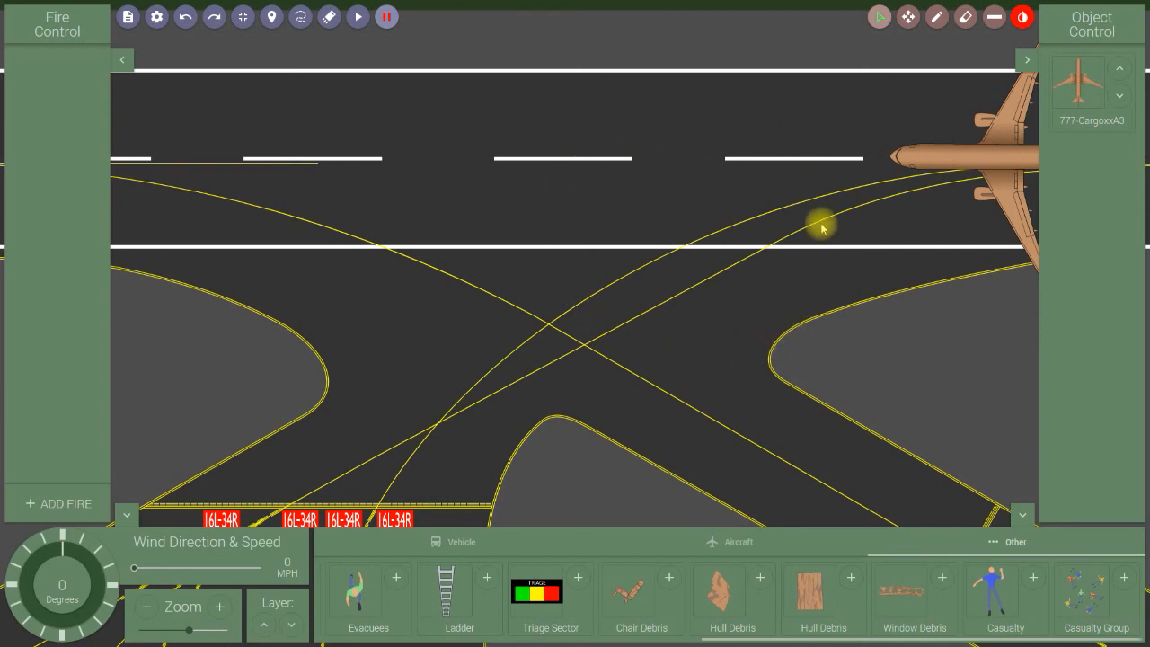
- Add the red Rapid Intervention vehicle to the map and rename it Red 4
{"action": "left_click", "coordinate": [462, 544]}
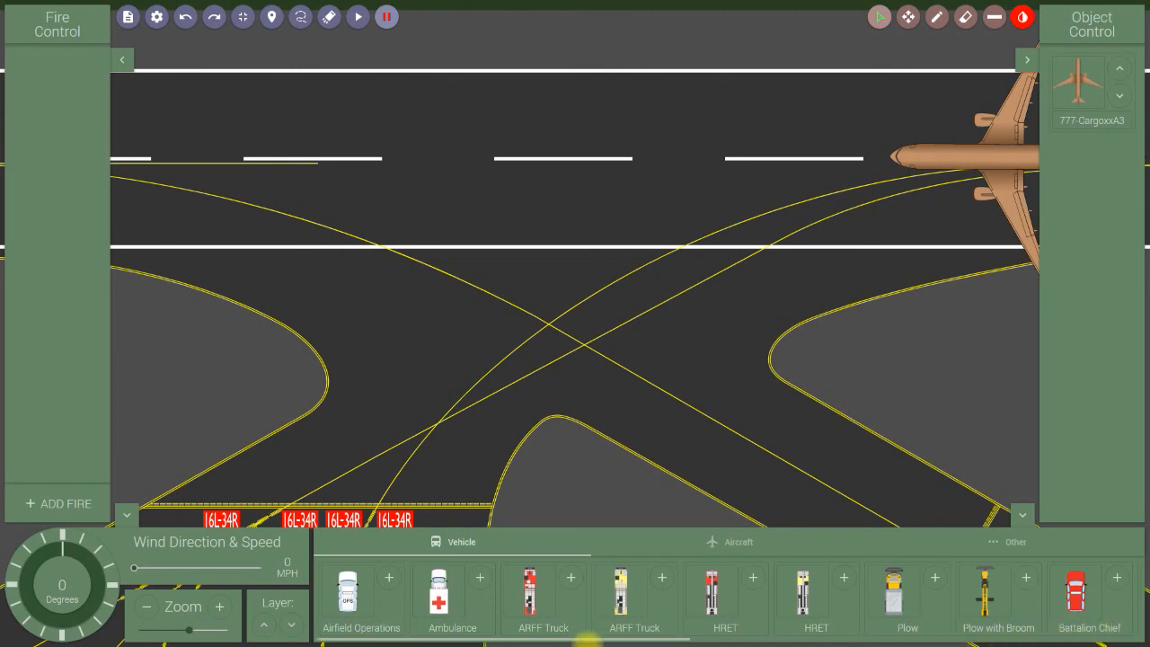
{"action": "left_click_drag", "start_coordinate": [582, 640], "coordinate": [956, 640]}
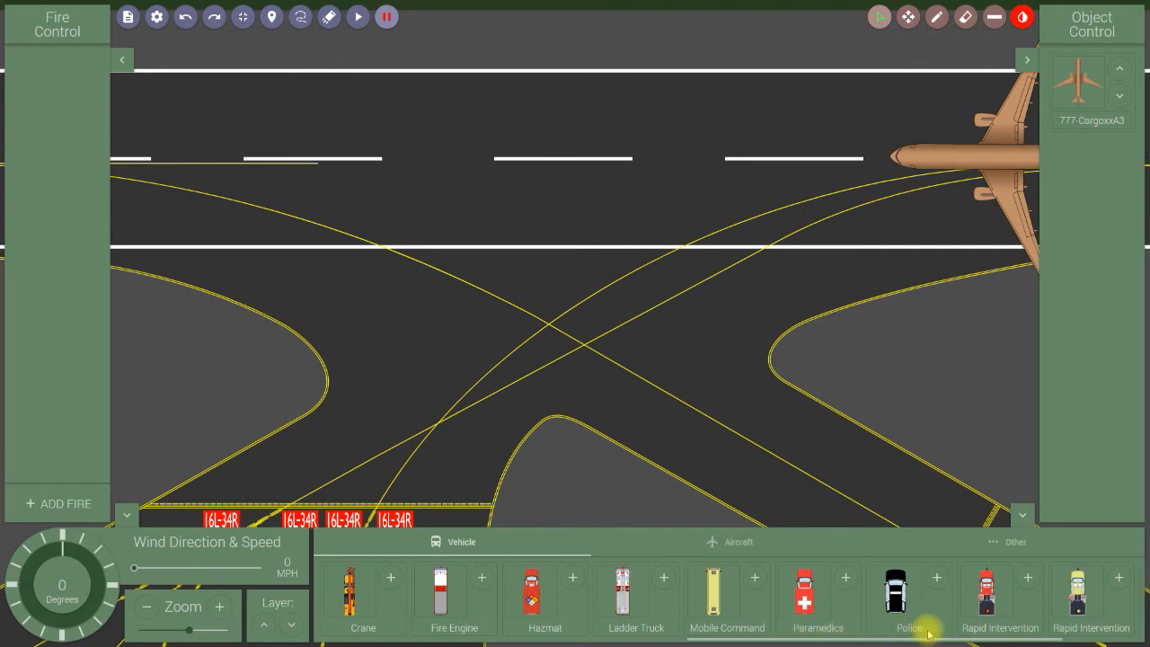
{"action": "left_click", "coordinate": [1027, 580]}
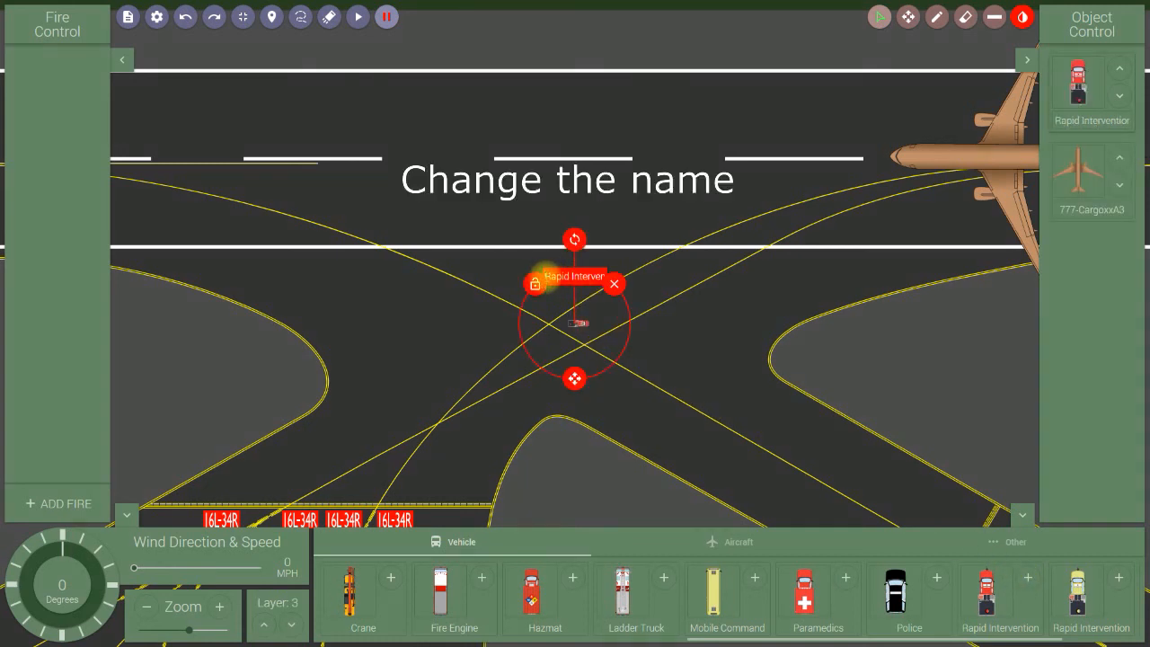
{"action": "left_click_drag", "start_coordinate": [543, 276], "coordinate": [616, 286]}
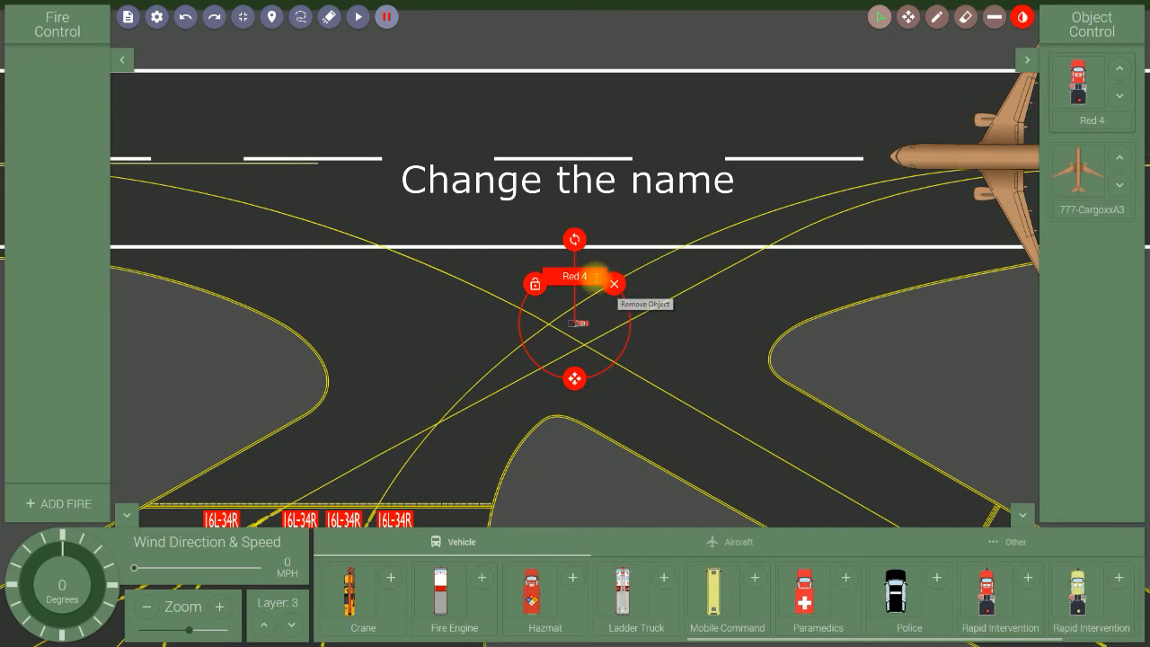
{"action": "left_click", "coordinate": [665, 346]}
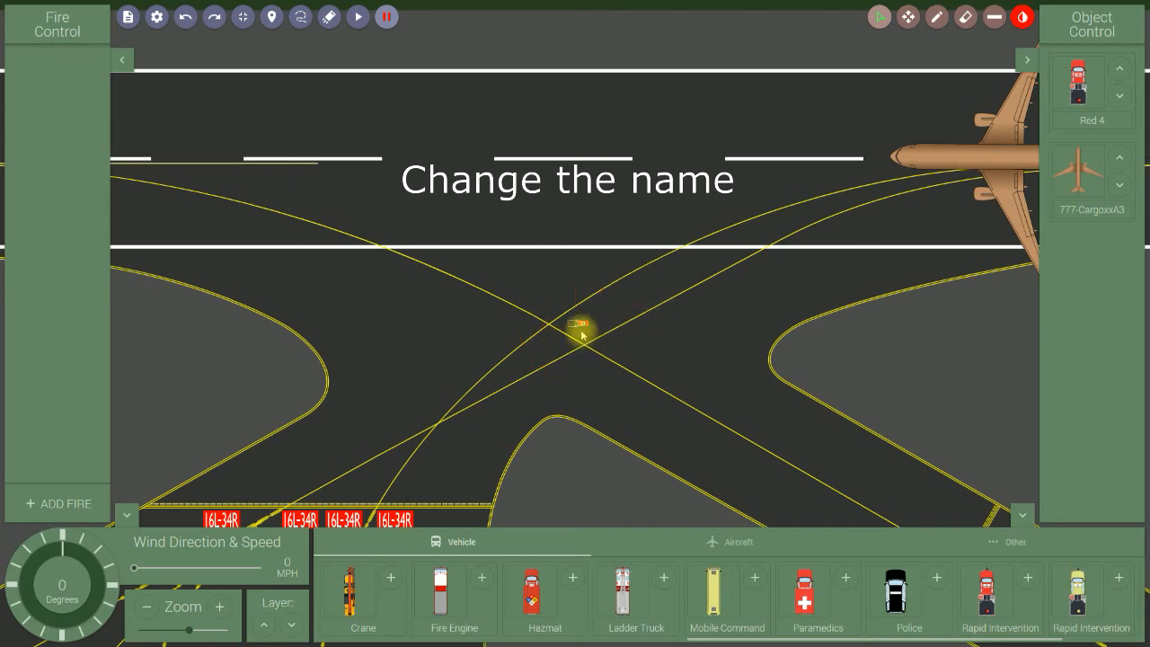
- Turn on the vehicle ID labels and look through the full list of vehicle assets
{"action": "left_click", "coordinate": [272, 17]}
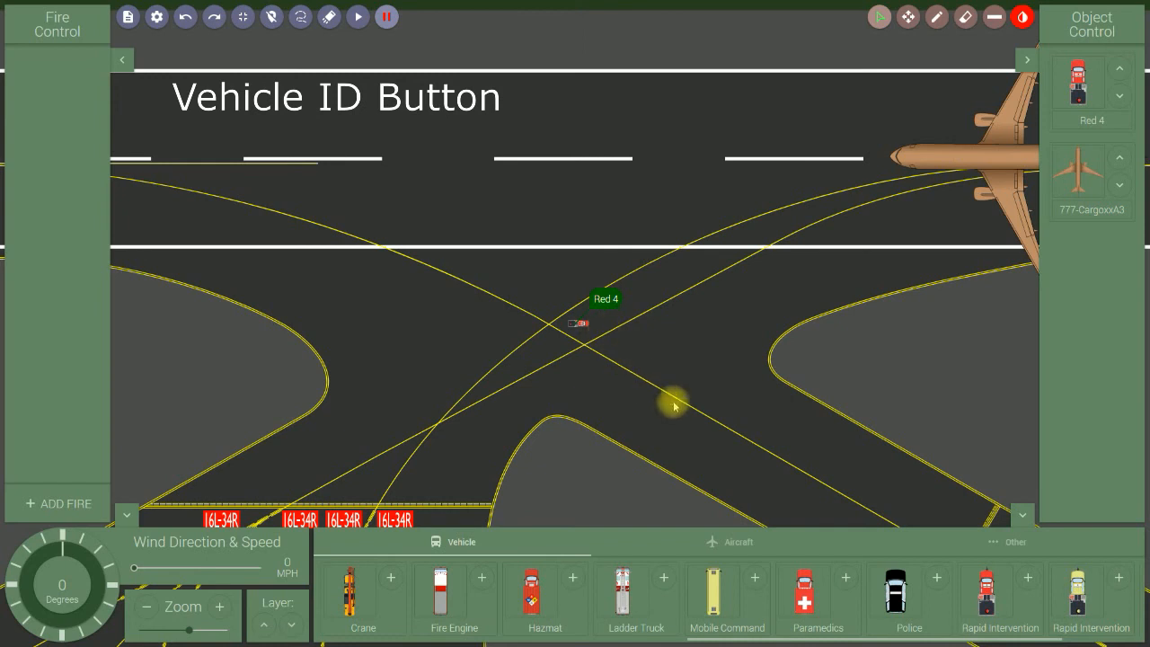
{"action": "left_click_drag", "start_coordinate": [788, 640], "coordinate": [992, 637]}
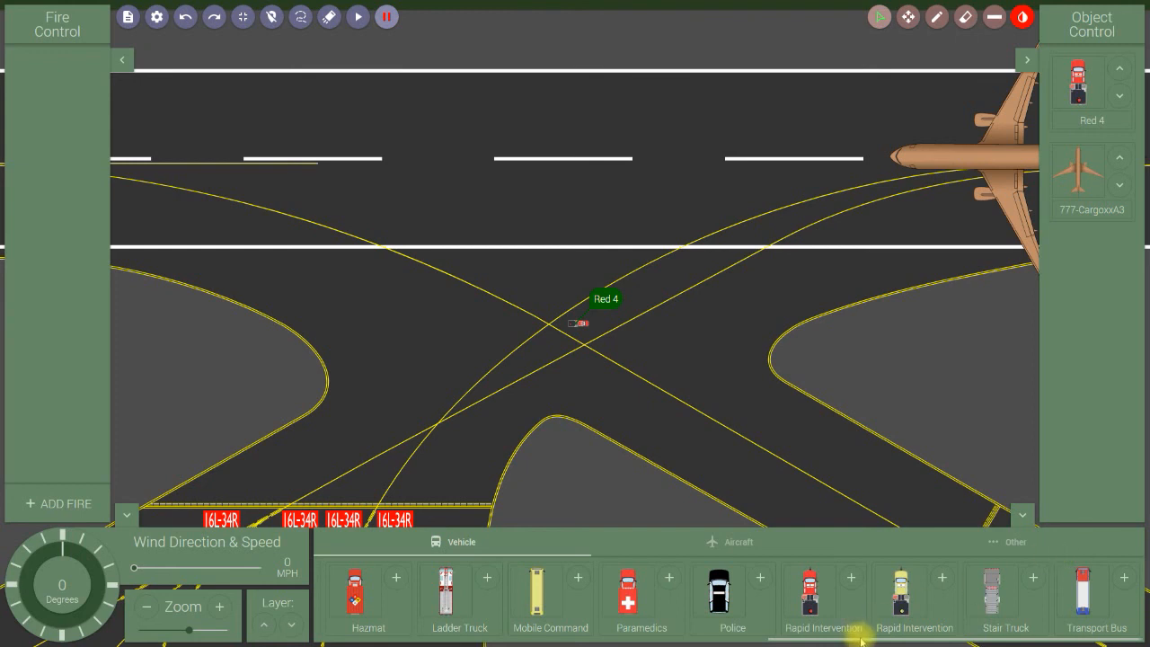
{"action": "left_click_drag", "start_coordinate": [864, 640], "coordinate": [363, 640]}
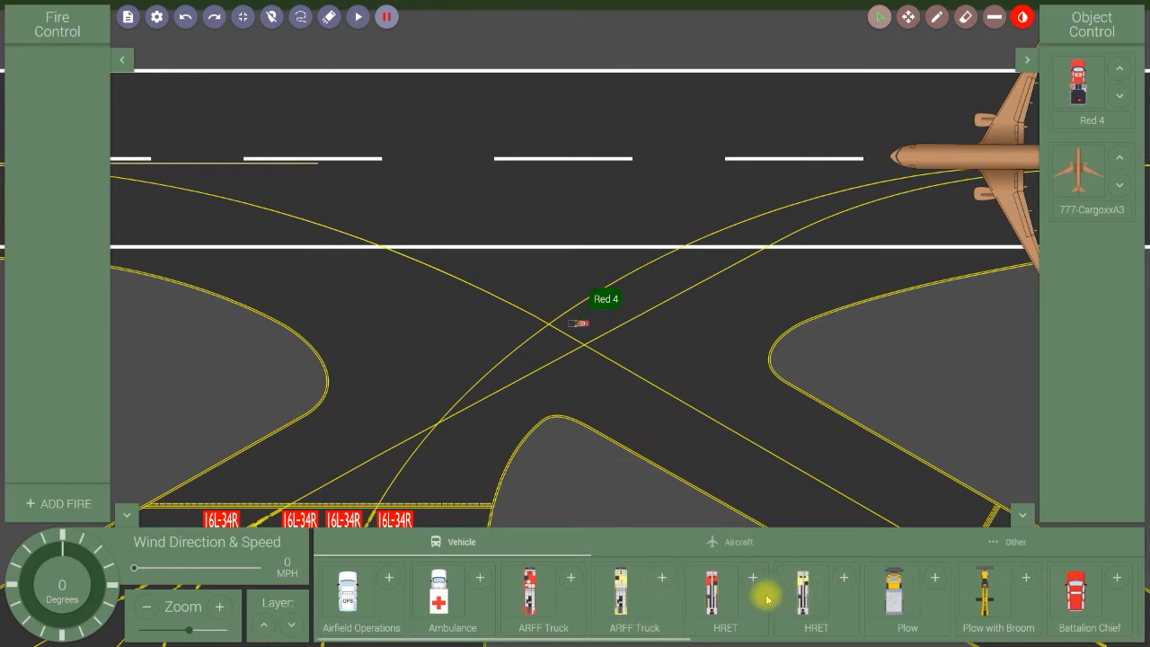
- Add a yellow ARFF Truck on the runway and remove the Red 4 vehicle
{"action": "left_click", "coordinate": [661, 580]}
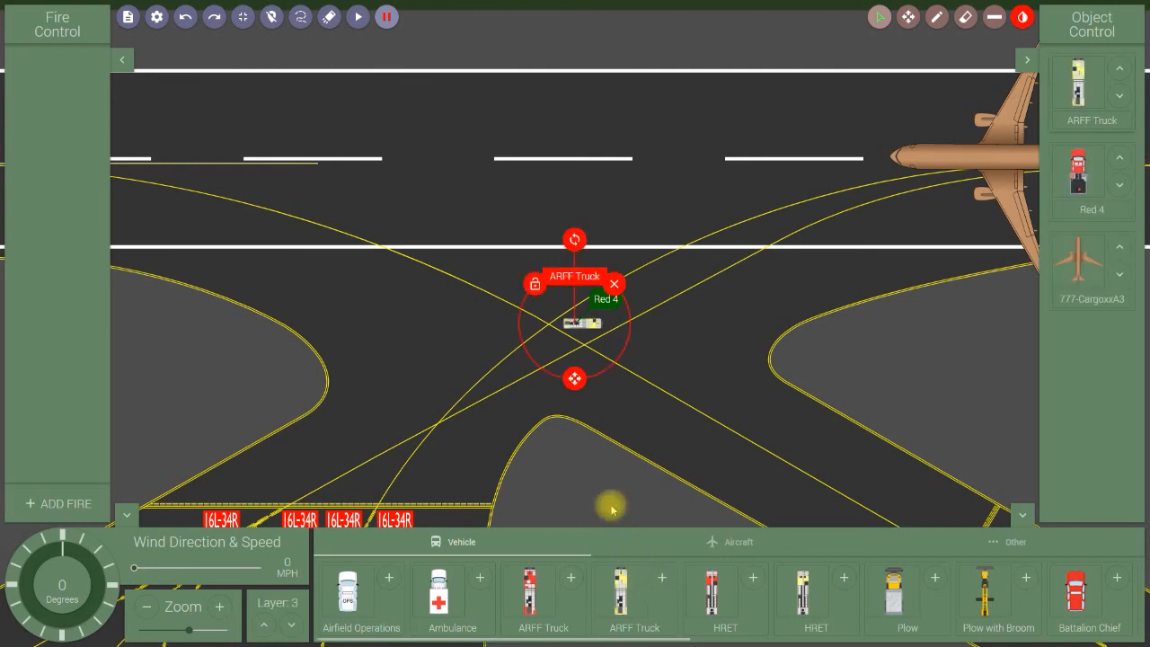
{"action": "left_click_drag", "start_coordinate": [575, 380], "coordinate": [539, 241]}
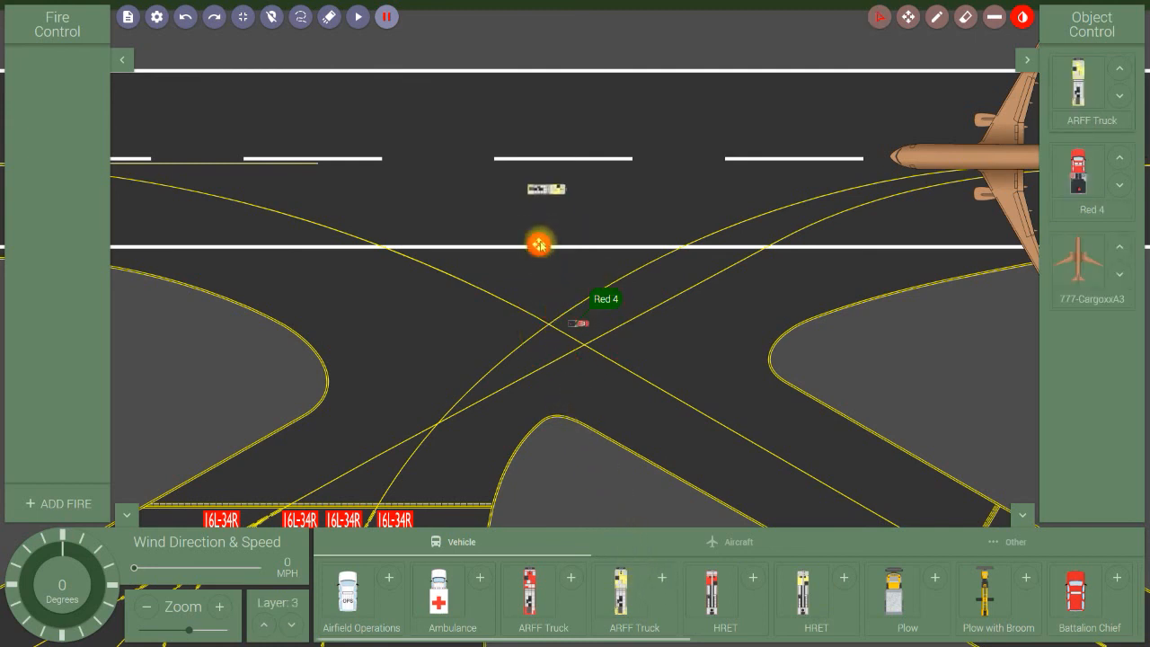
{"action": "left_click", "coordinate": [580, 326]}
{"action": "left_click", "coordinate": [612, 284]}
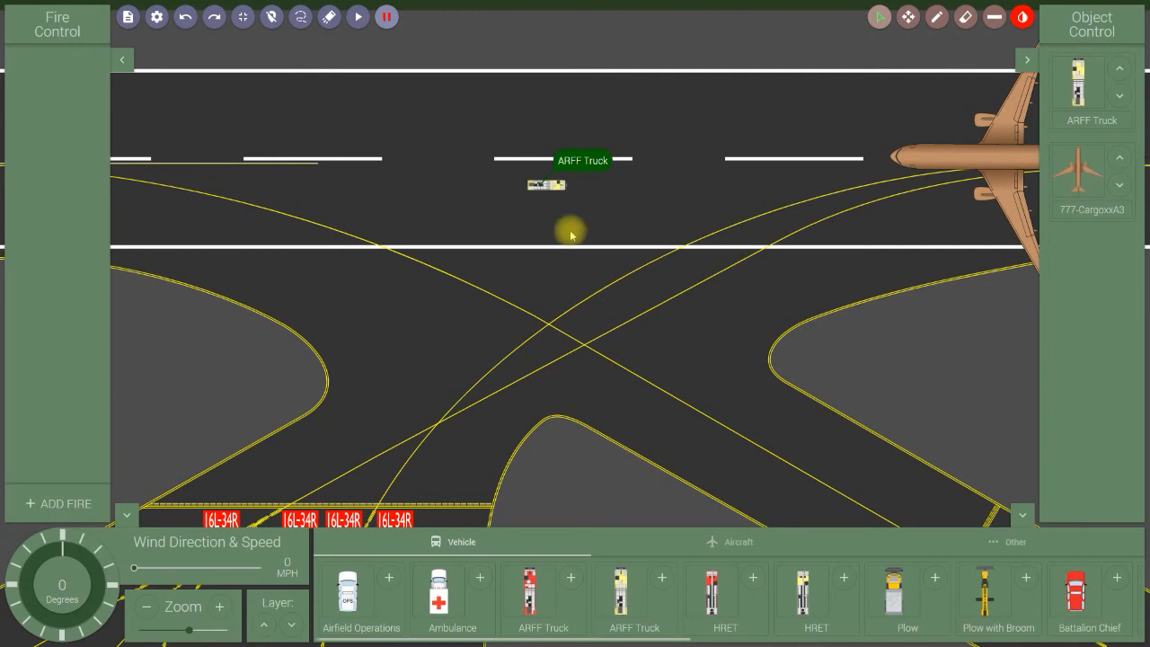
- Reposition the ARFF Truck on the runway just below the dashed centerline
{"action": "left_click", "coordinate": [545, 187]}
{"action": "left_click_drag", "start_coordinate": [540, 240], "coordinate": [596, 272]}
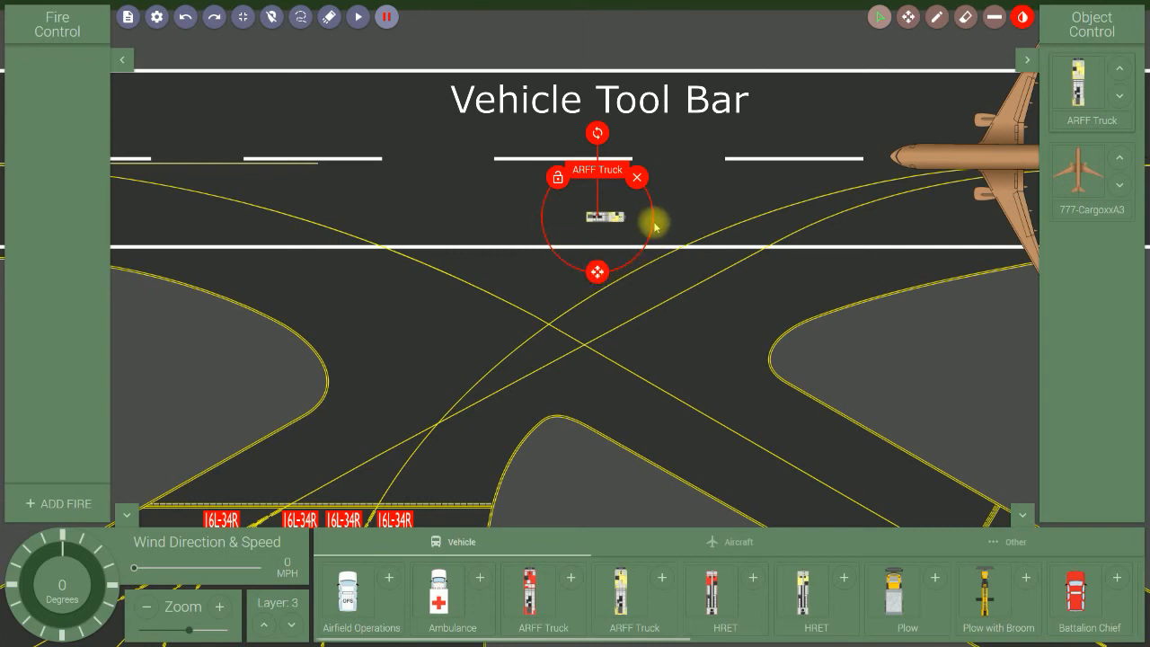
{"action": "left_click_drag", "start_coordinate": [598, 274], "coordinate": [578, 249]}
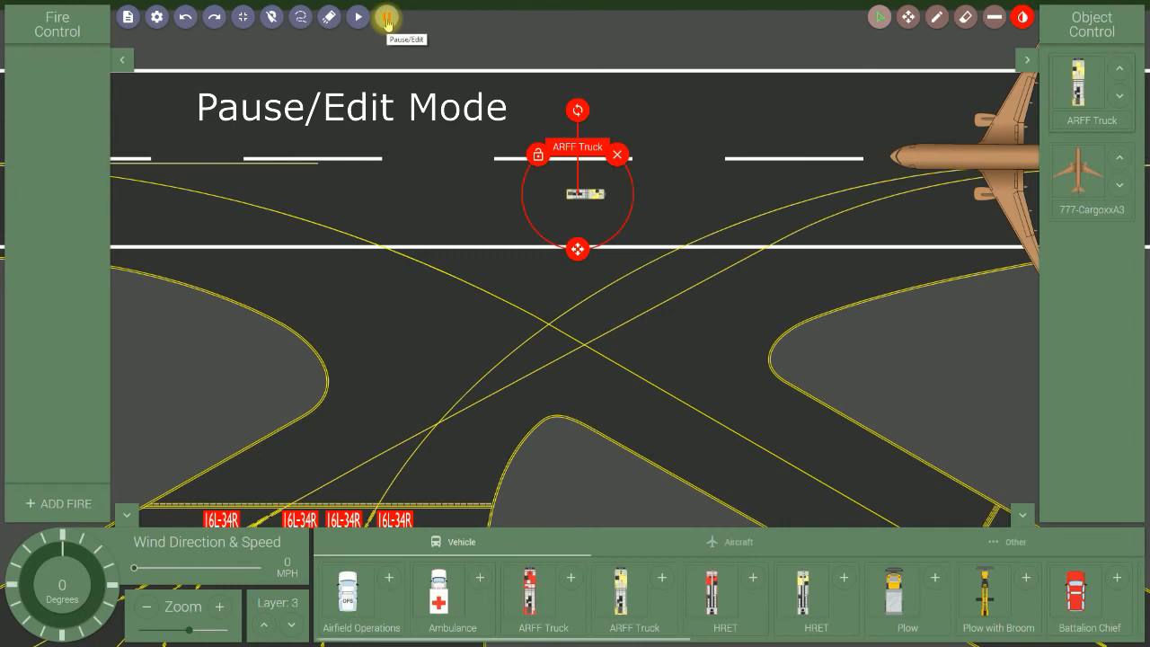
- Compare the ARFF Truck's tool bar in Play/Presentation mode with the one in Pause/Edit mode
{"action": "left_click", "coordinate": [358, 20]}
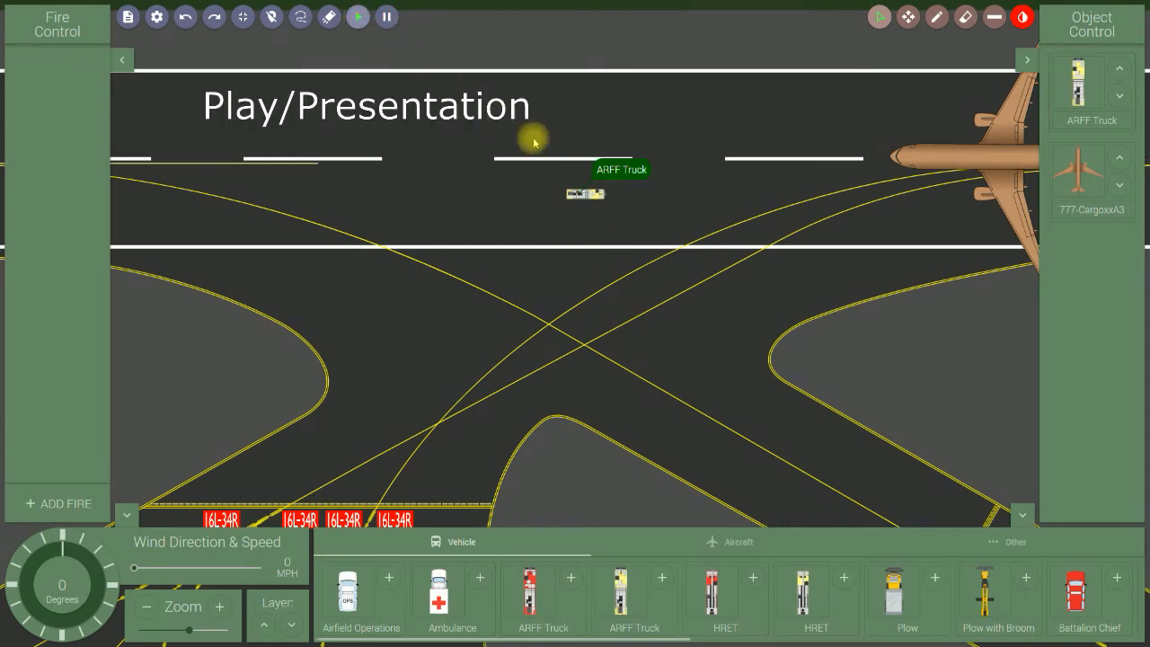
{"action": "left_click", "coordinate": [596, 201]}
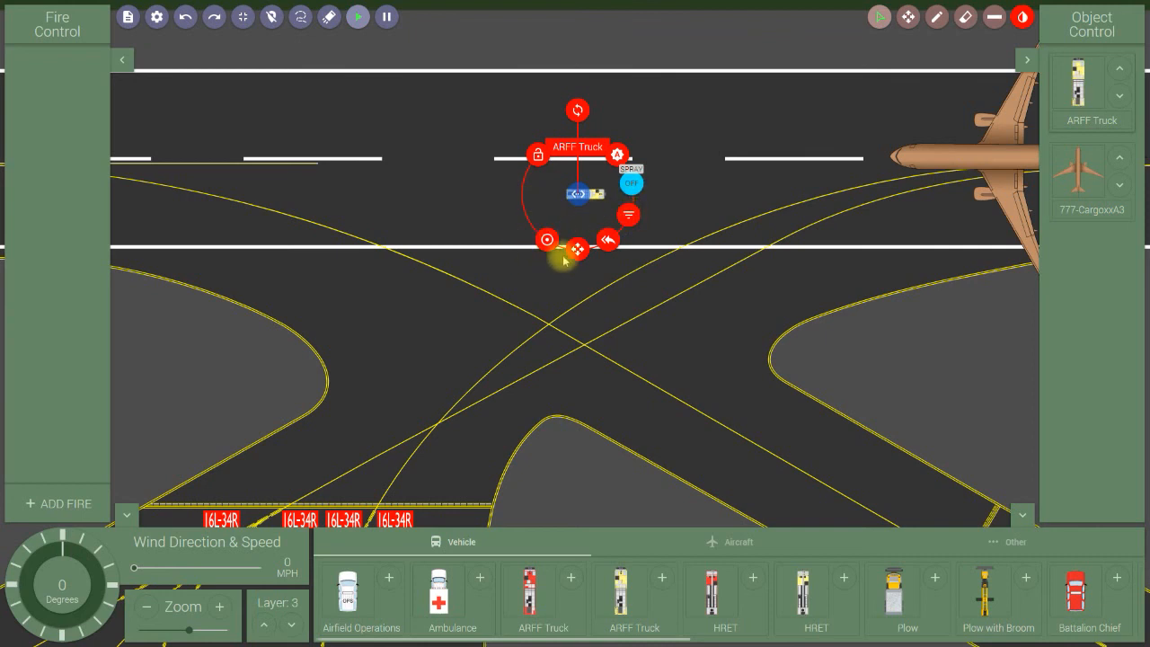
{"action": "left_click", "coordinate": [387, 18]}
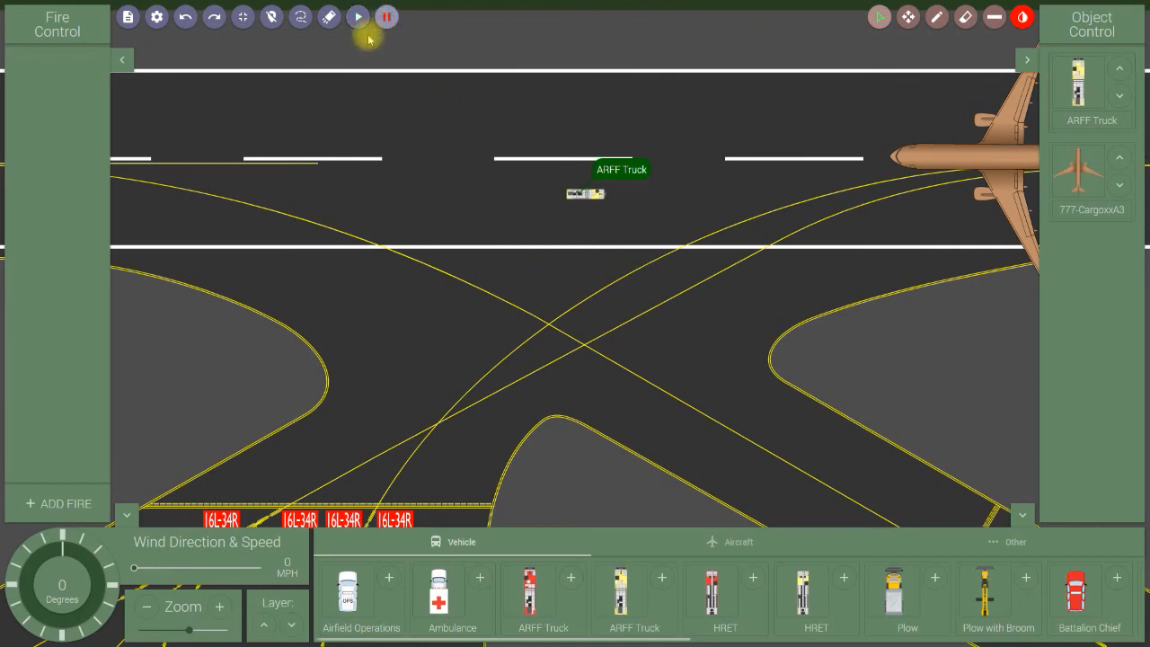
{"action": "left_click", "coordinate": [592, 203]}
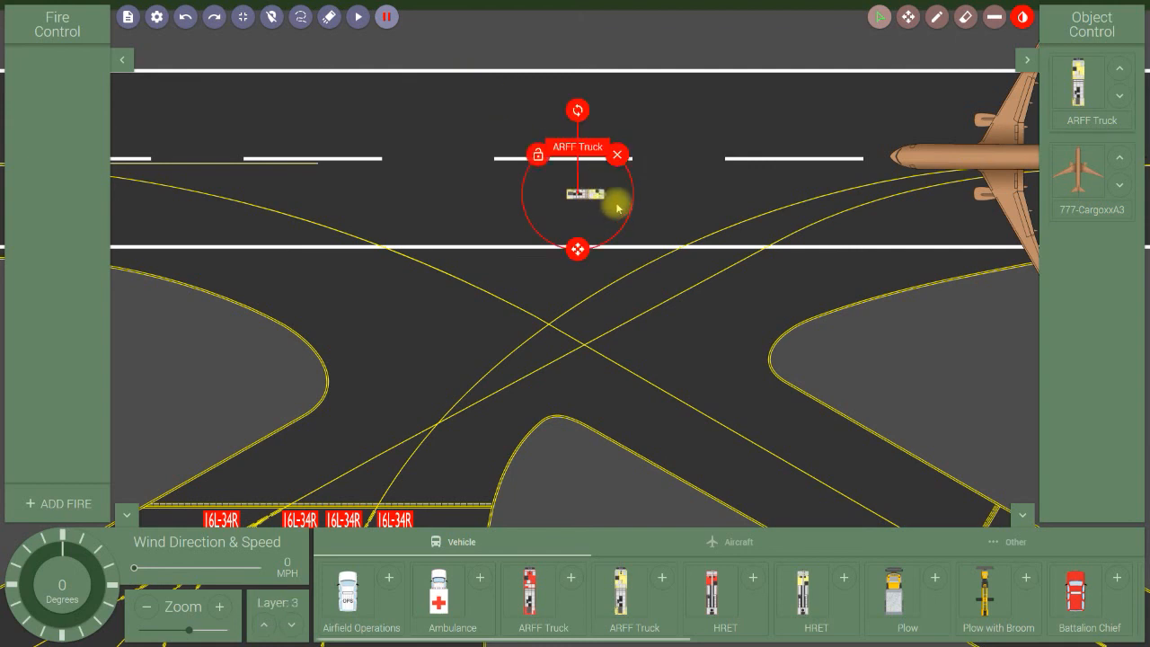
- Replace the ARFF Truck with a new yellow ARFF Truck placed on the runway below the centerline
{"action": "left_click", "coordinate": [619, 155]}
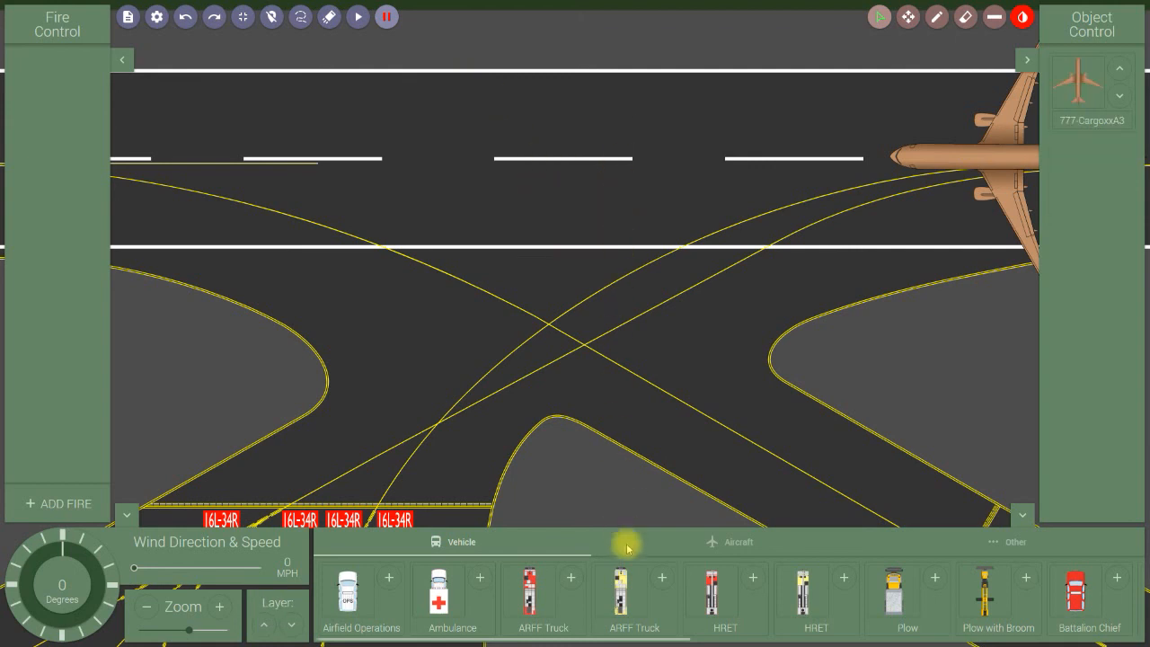
{"action": "left_click", "coordinate": [661, 577]}
{"action": "left_click_drag", "start_coordinate": [575, 378], "coordinate": [542, 270]}
- Switch to Play/Presentation mode and drive the ARFF Truck a short distance back and forth on the runway
{"action": "left_click", "coordinate": [353, 16]}
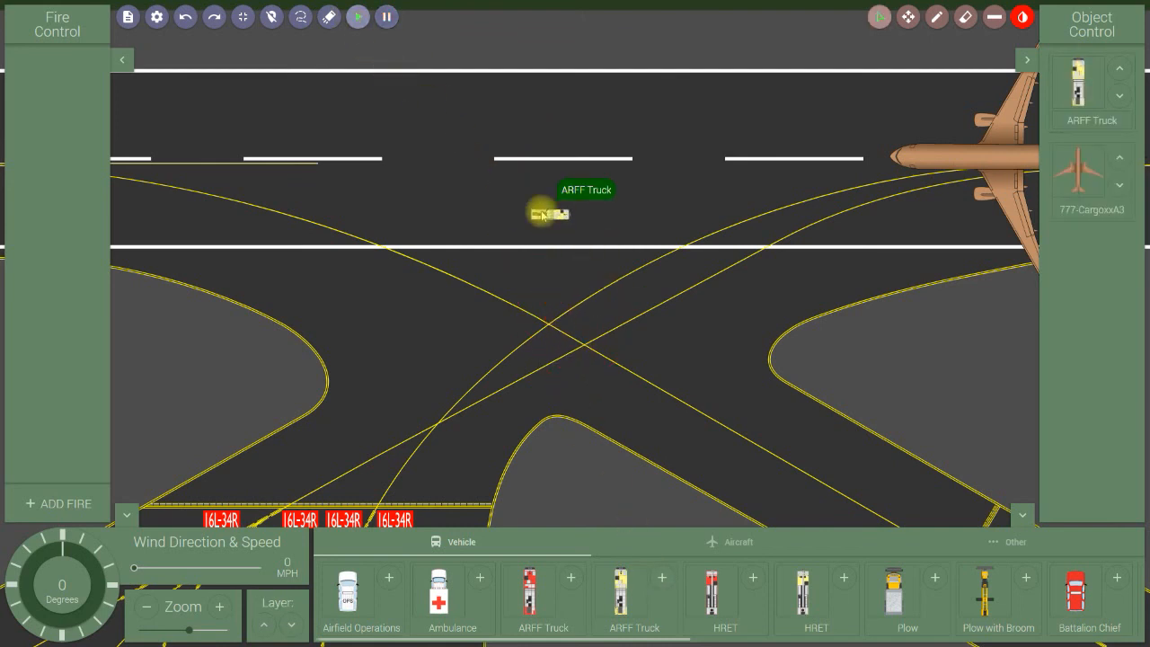
{"action": "left_click", "coordinate": [557, 215]}
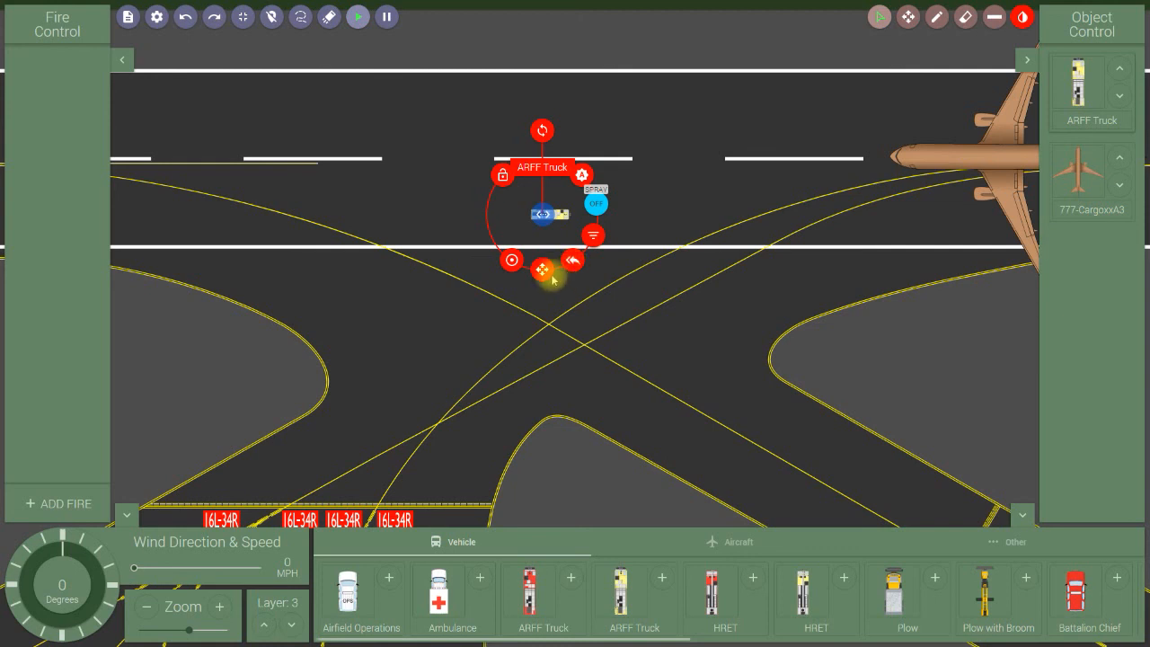
{"action": "left_click_drag", "start_coordinate": [542, 271], "coordinate": [493, 255]}
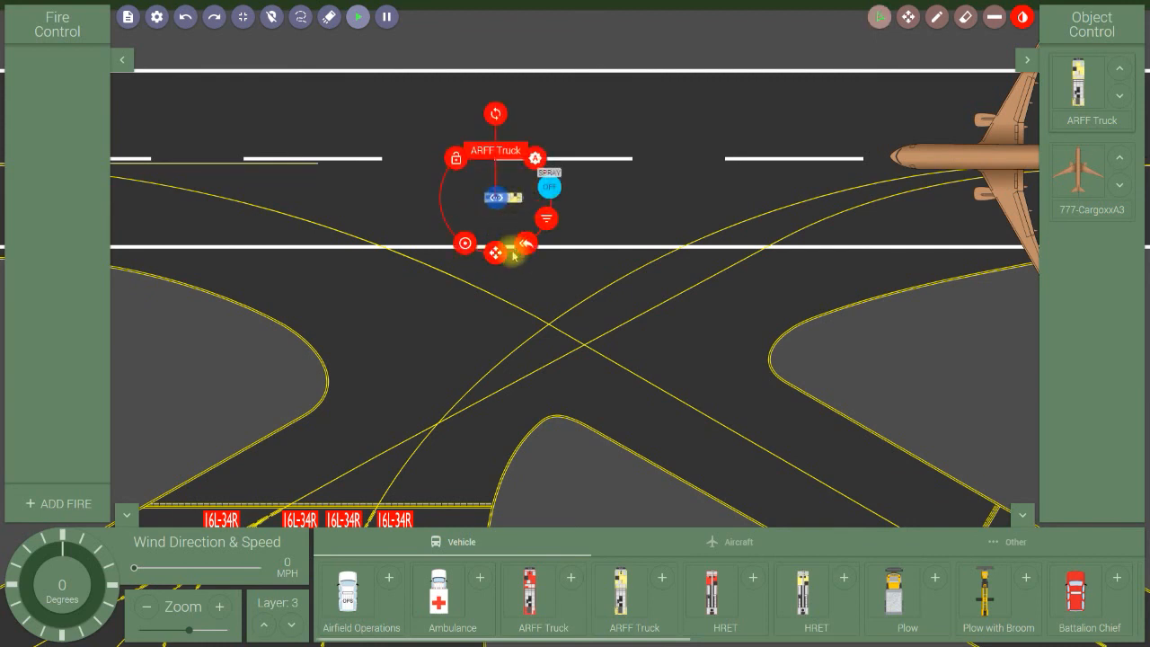
{"action": "left_click_drag", "start_coordinate": [497, 255], "coordinate": [528, 249]}
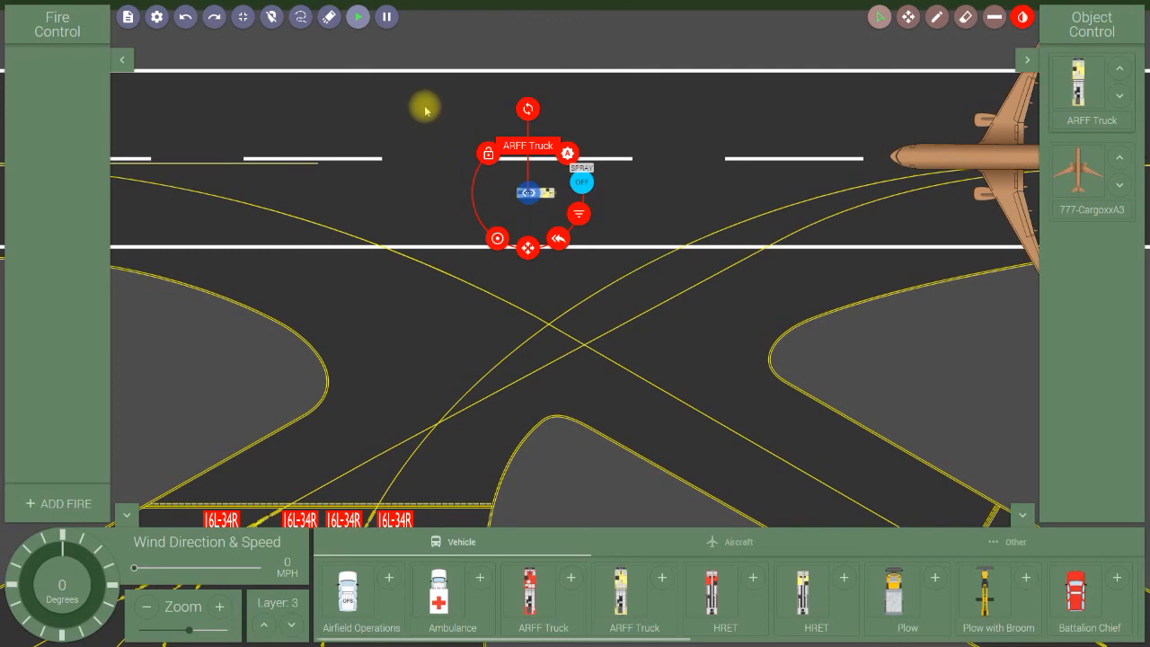
- Look at the custom background choices in the settings and set the drive mode to Path Follow
{"action": "left_click", "coordinate": [156, 20]}
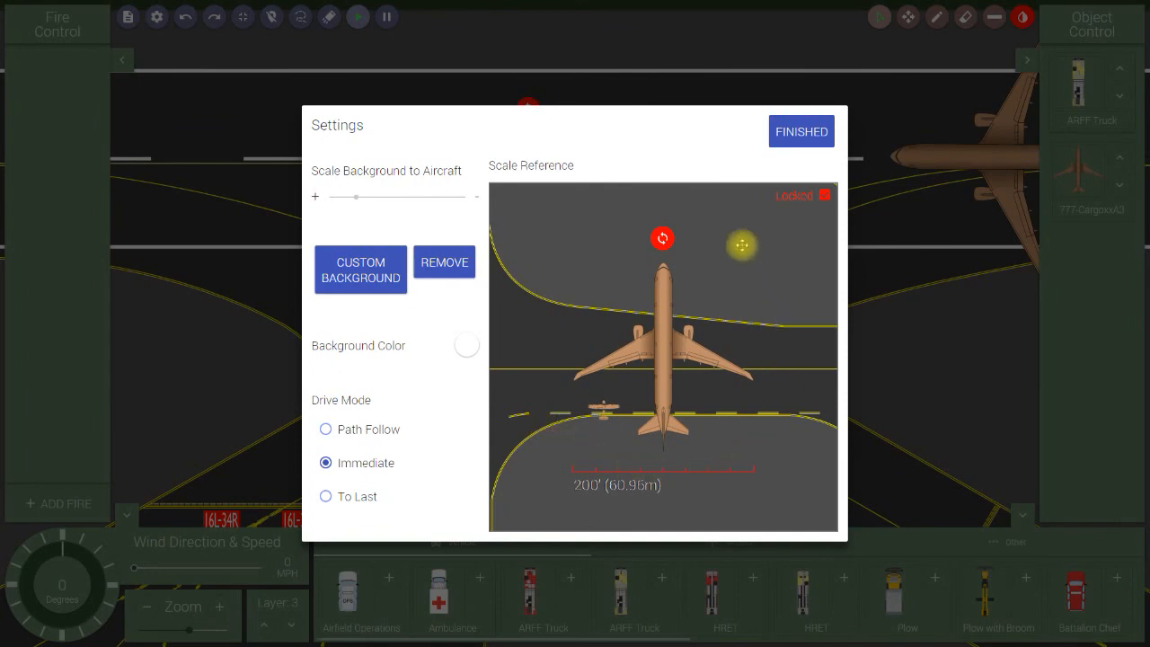
{"action": "left_click", "coordinate": [363, 280]}
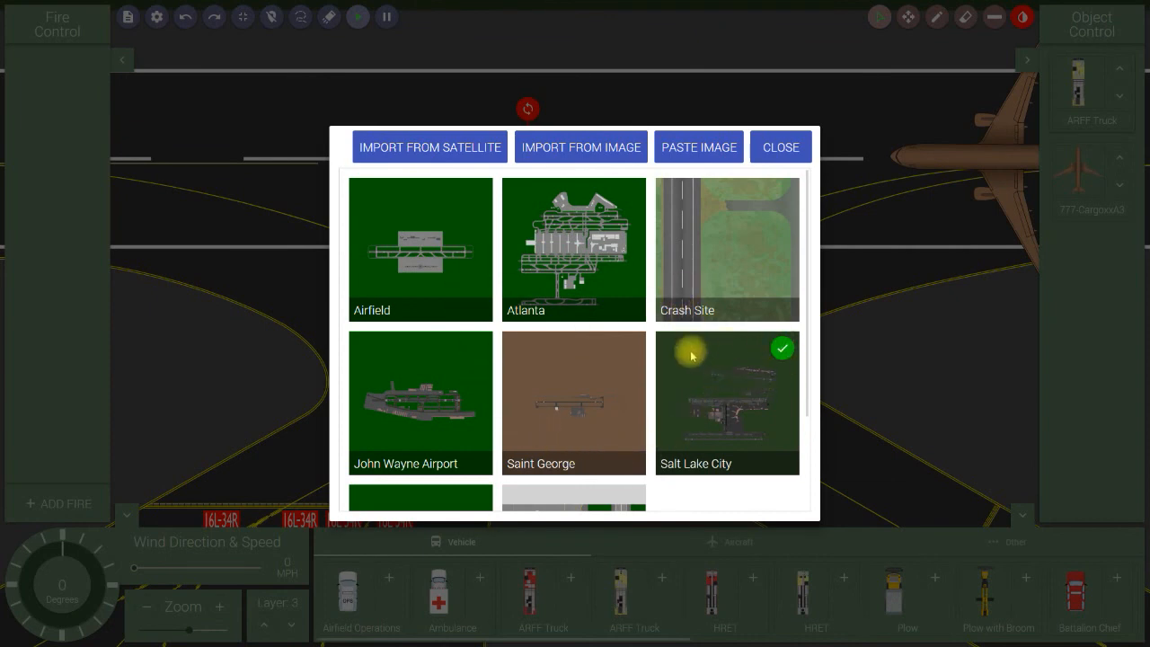
{"action": "left_click", "coordinate": [769, 152]}
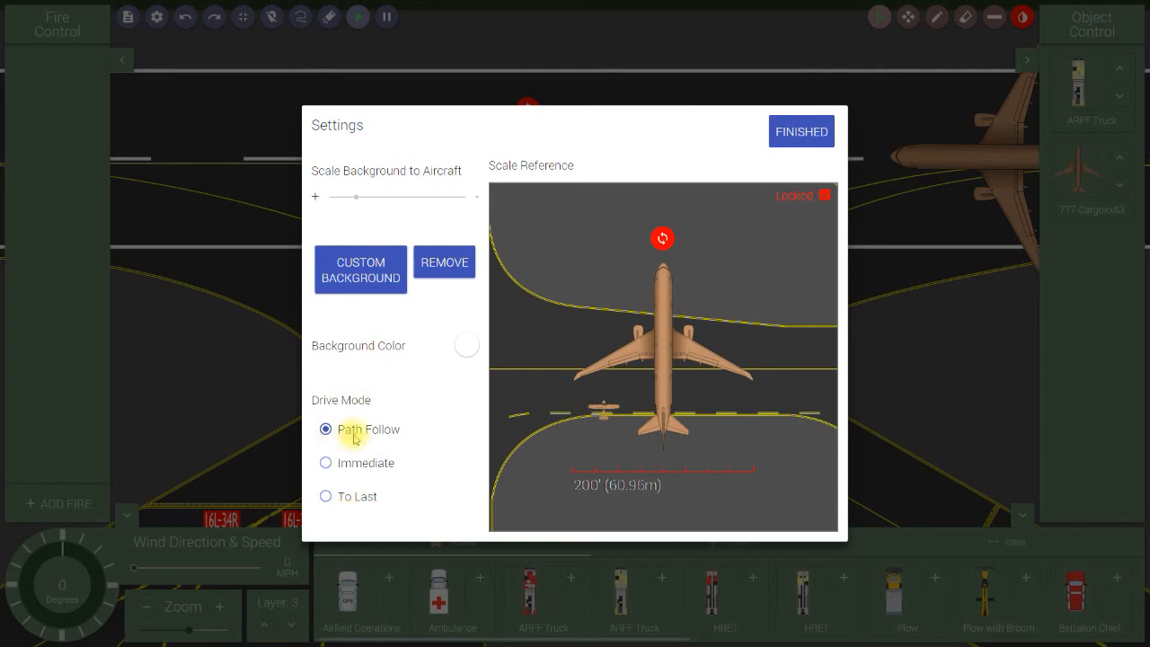
{"action": "left_click", "coordinate": [802, 140]}
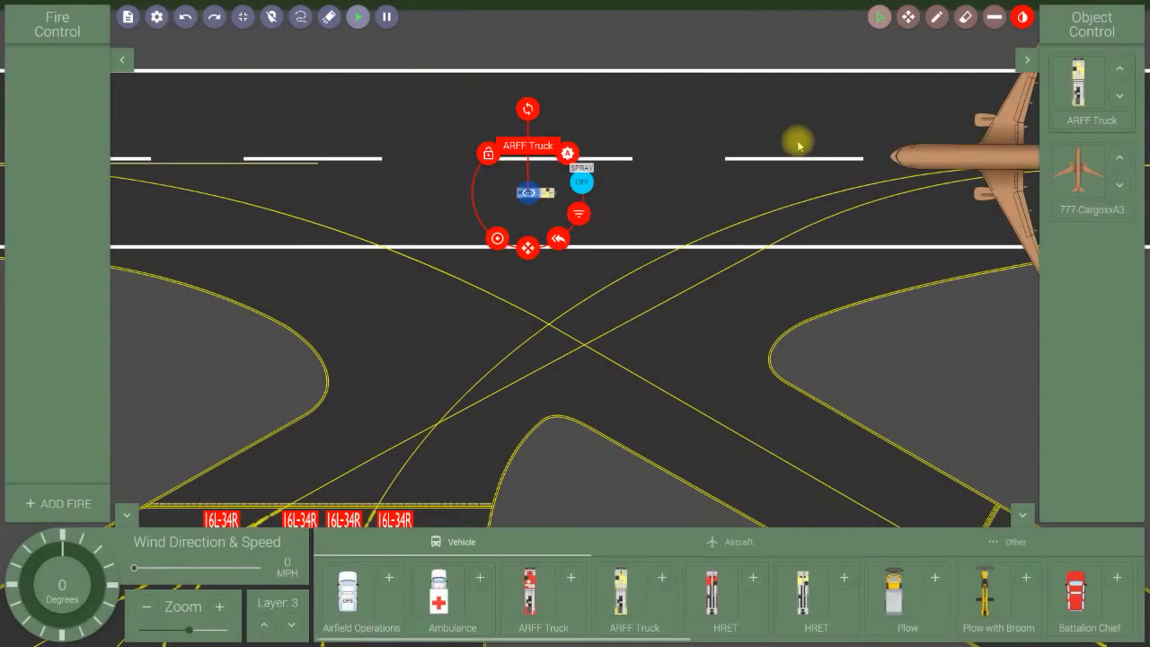
- Drive the ARFF Truck in Path Follow mode along the runway, away from the aircraft
{"action": "left_click_drag", "start_coordinate": [527, 250], "coordinate": [277, 251]}
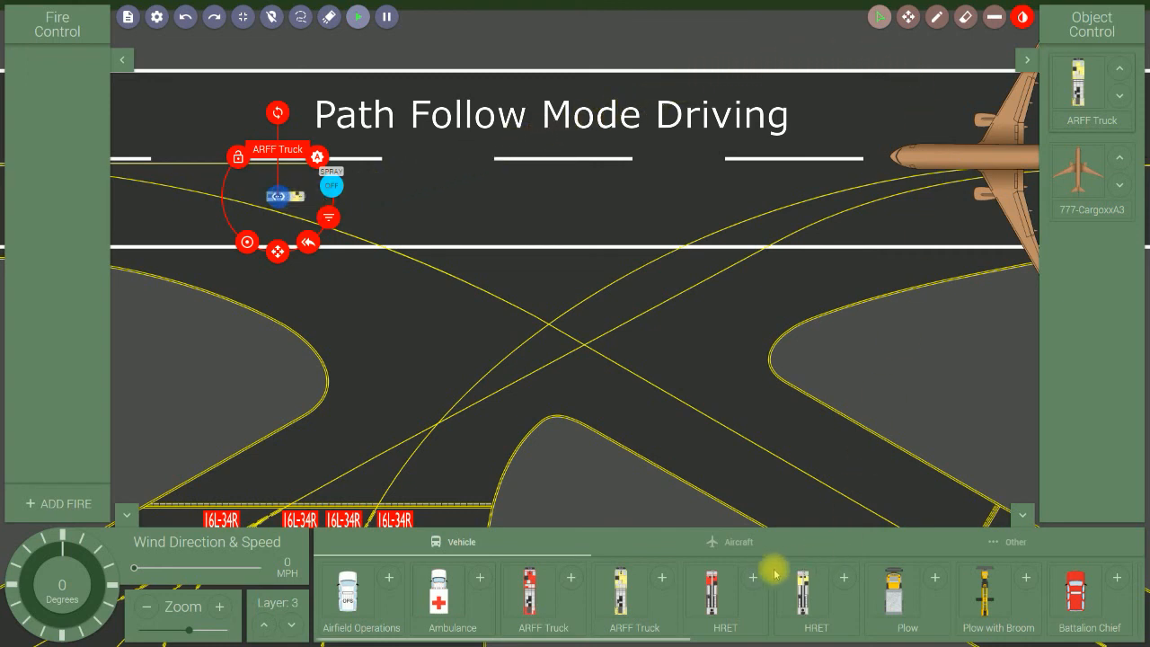
- Switch to edit mode and move the 777 cargo aircraft along the runway, closer to the ARFF Truck
{"action": "left_click", "coordinate": [388, 17]}
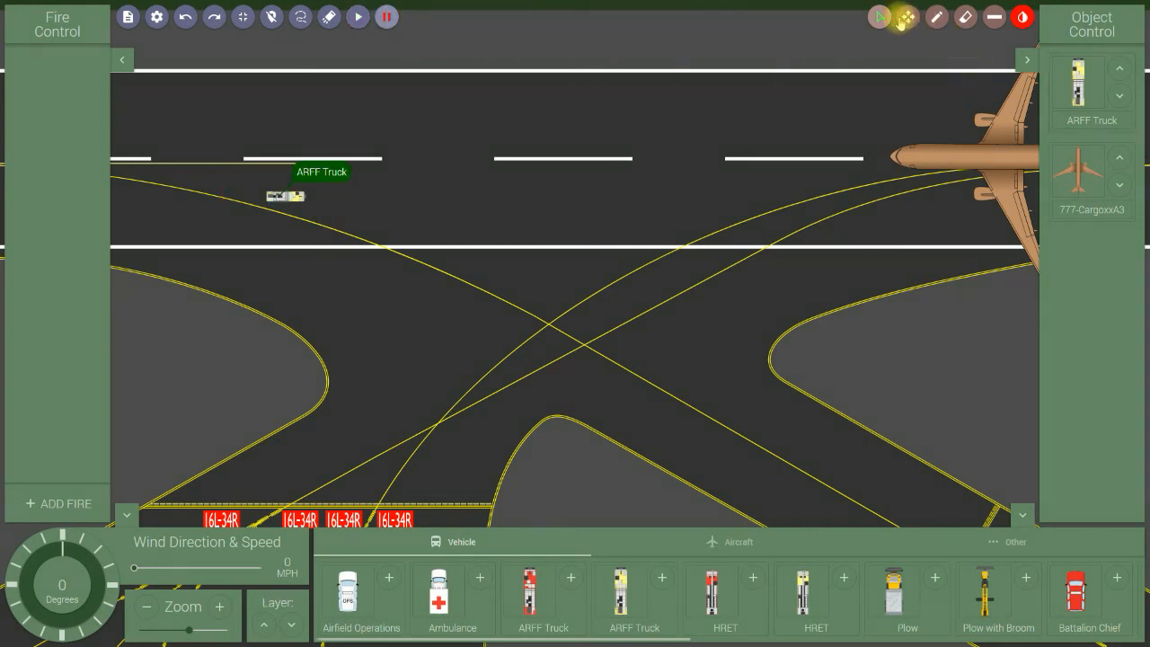
{"action": "left_click", "coordinate": [953, 158]}
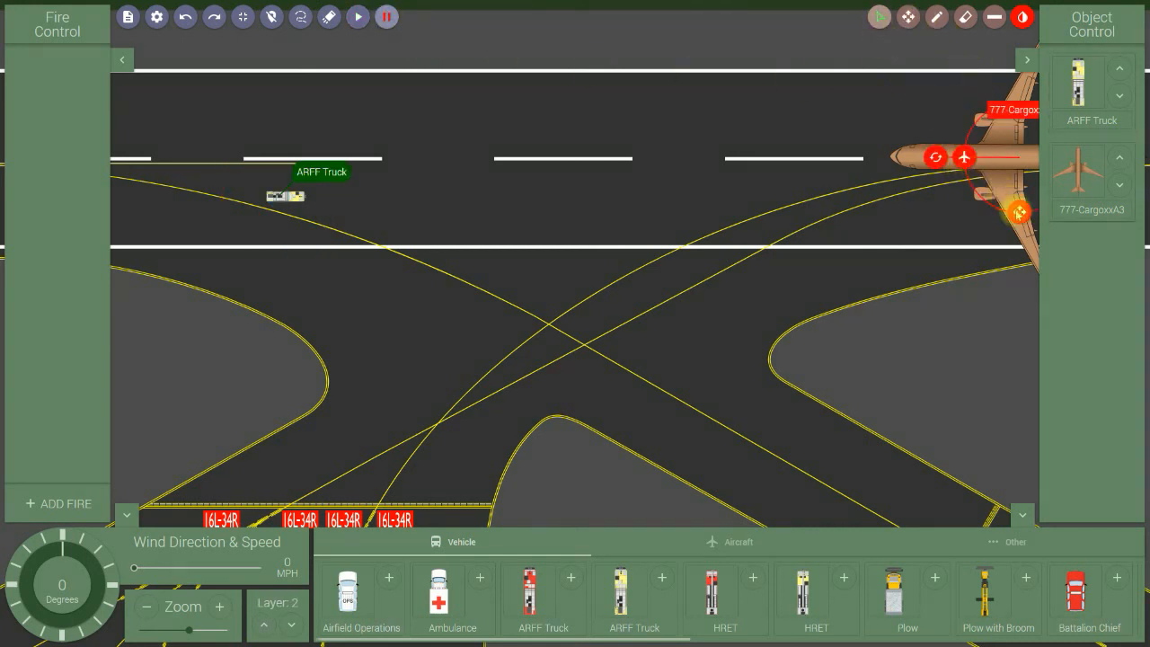
{"action": "left_click_drag", "start_coordinate": [1019, 216], "coordinate": [697, 233]}
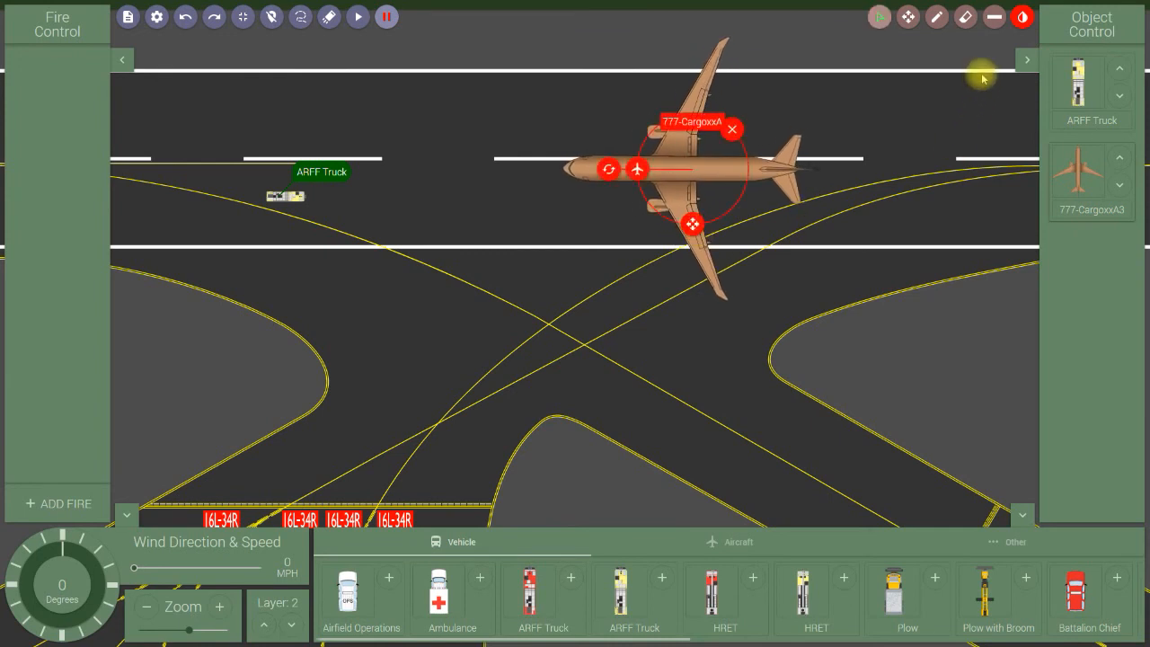
{"action": "left_click", "coordinate": [907, 16]}
{"action": "left_click_drag", "start_coordinate": [912, 141], "coordinate": [893, 229]}
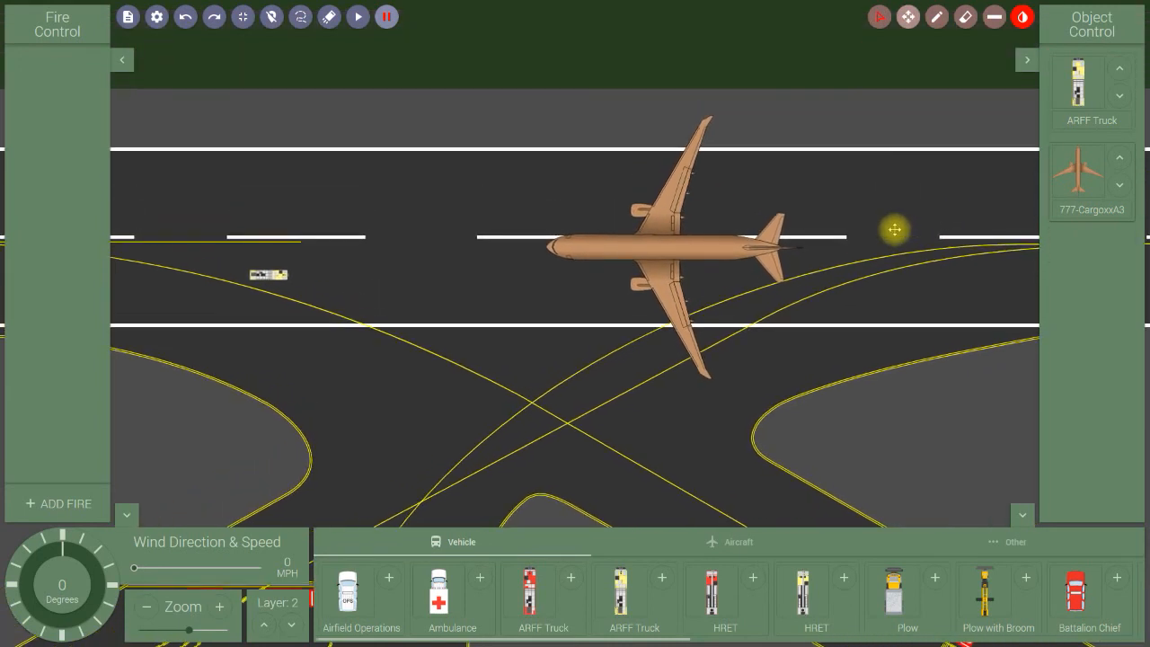
{"action": "left_click", "coordinate": [879, 16]}
{"action": "left_click", "coordinate": [590, 385]}
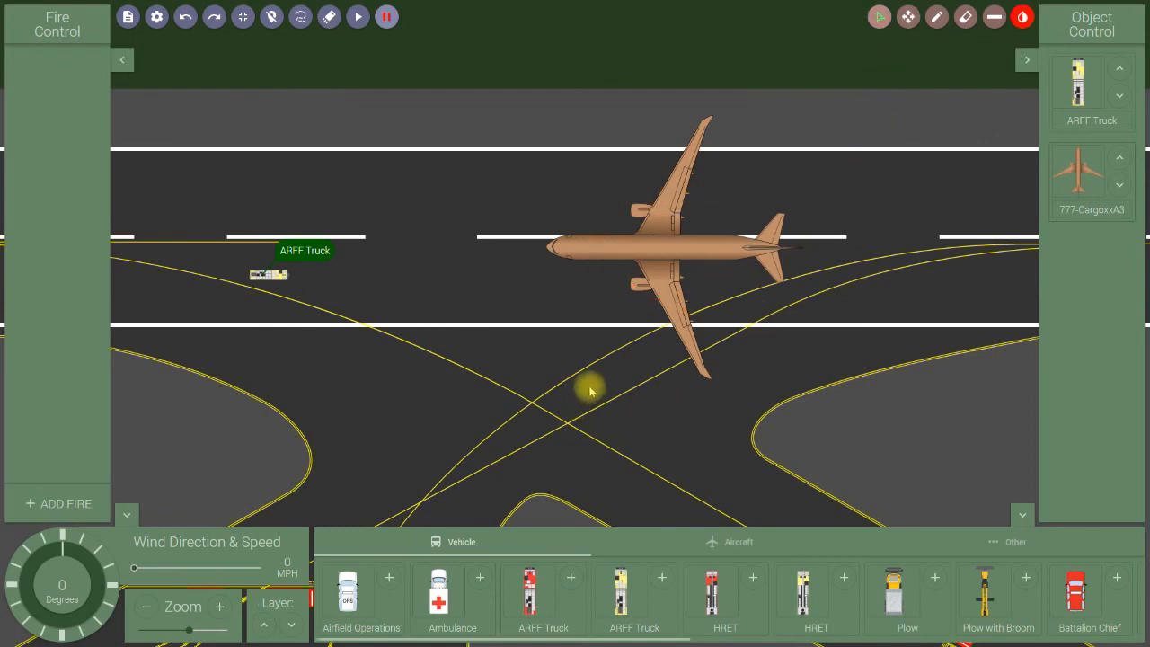
- Return to Play/Presentation mode and hide the Fire Control, wind and zoom, and Object Control panels
{"action": "left_click", "coordinate": [357, 16]}
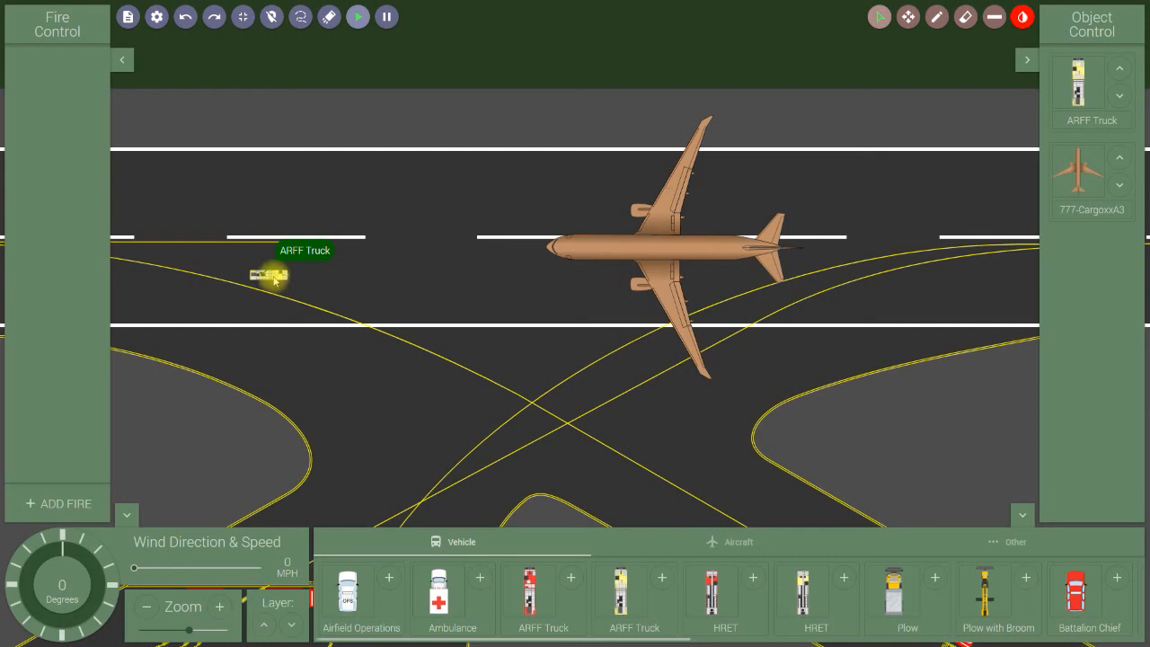
{"action": "left_click", "coordinate": [123, 59]}
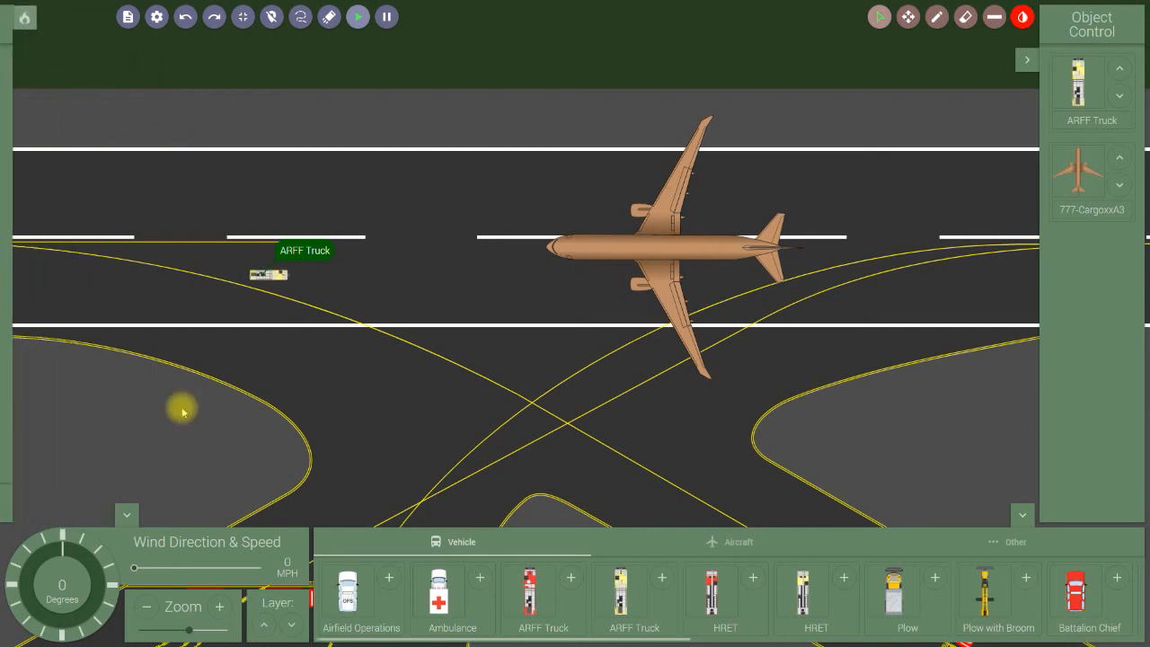
{"action": "left_click", "coordinate": [131, 513]}
{"action": "left_click", "coordinate": [1027, 59]}
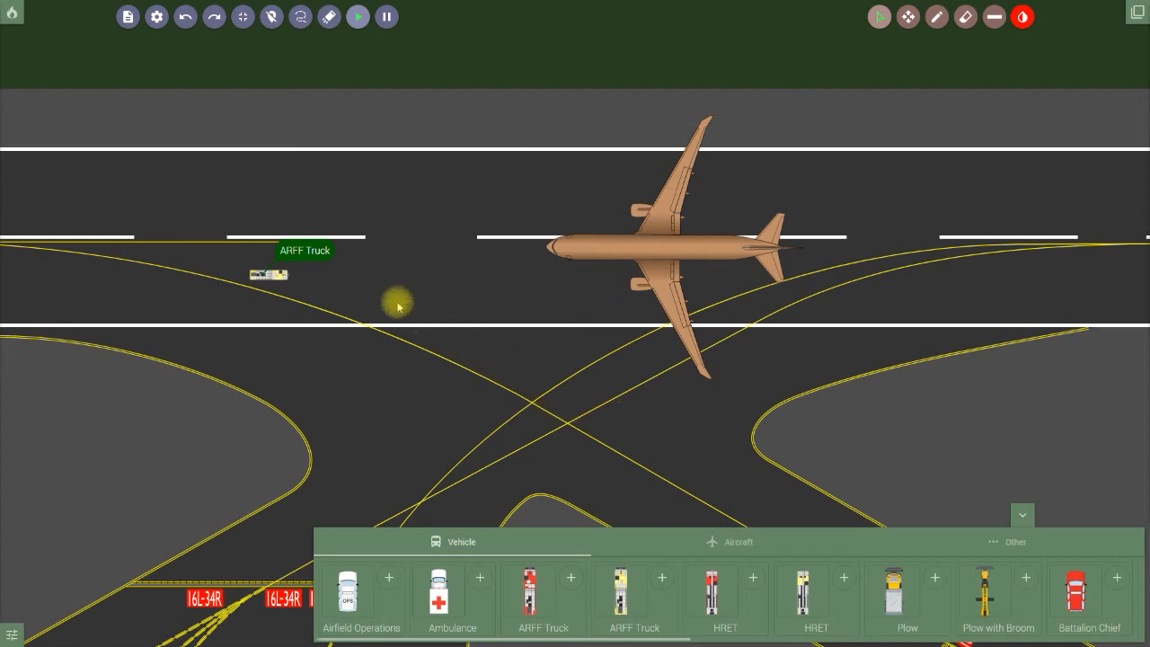
- Drive the ARFF Truck in Path Follow mode along the runway and onto the taxiway intersection below it
{"action": "left_click", "coordinate": [268, 277]}
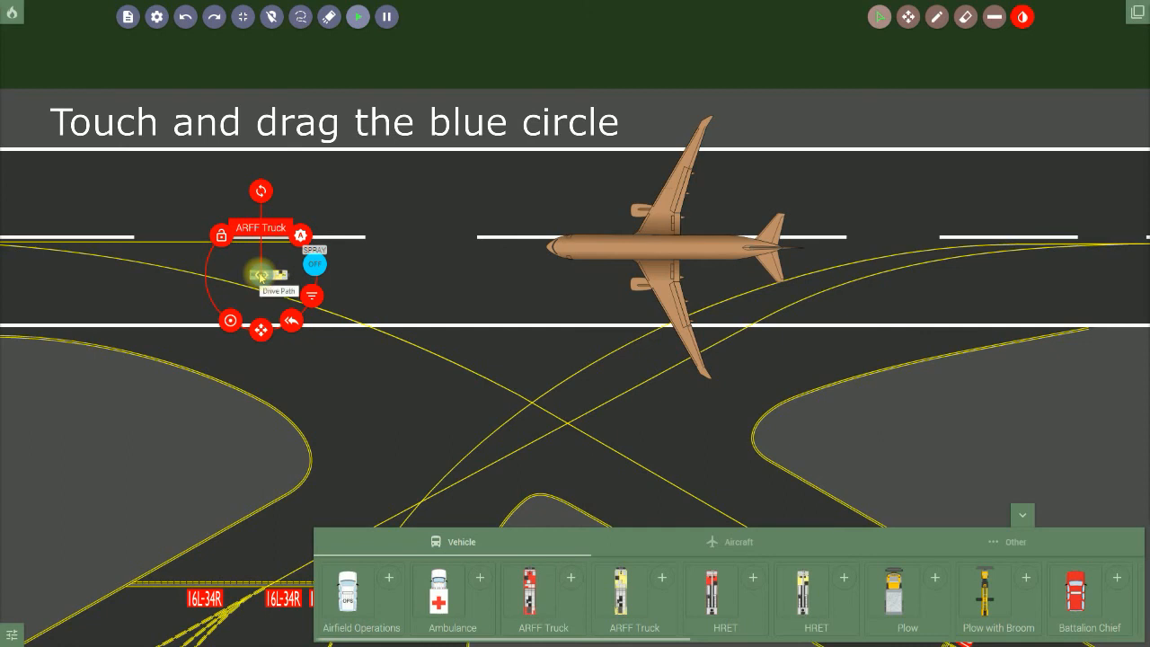
{"action": "left_click", "coordinate": [260, 276]}
{"action": "left_click_drag", "start_coordinate": [241, 276], "coordinate": [395, 275]}
{"action": "left_click", "coordinate": [173, 280]}
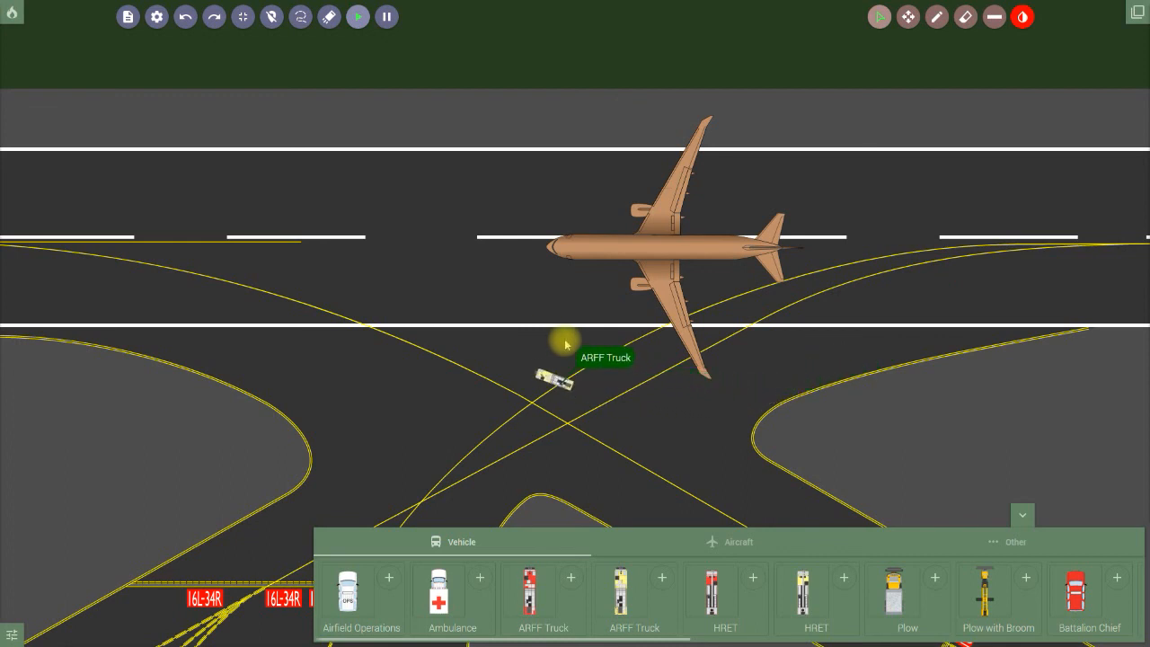
- Move the ARFF Truck back onto the runway above the centerline and rotate it parallel to the runway
{"action": "left_click", "coordinate": [475, 367]}
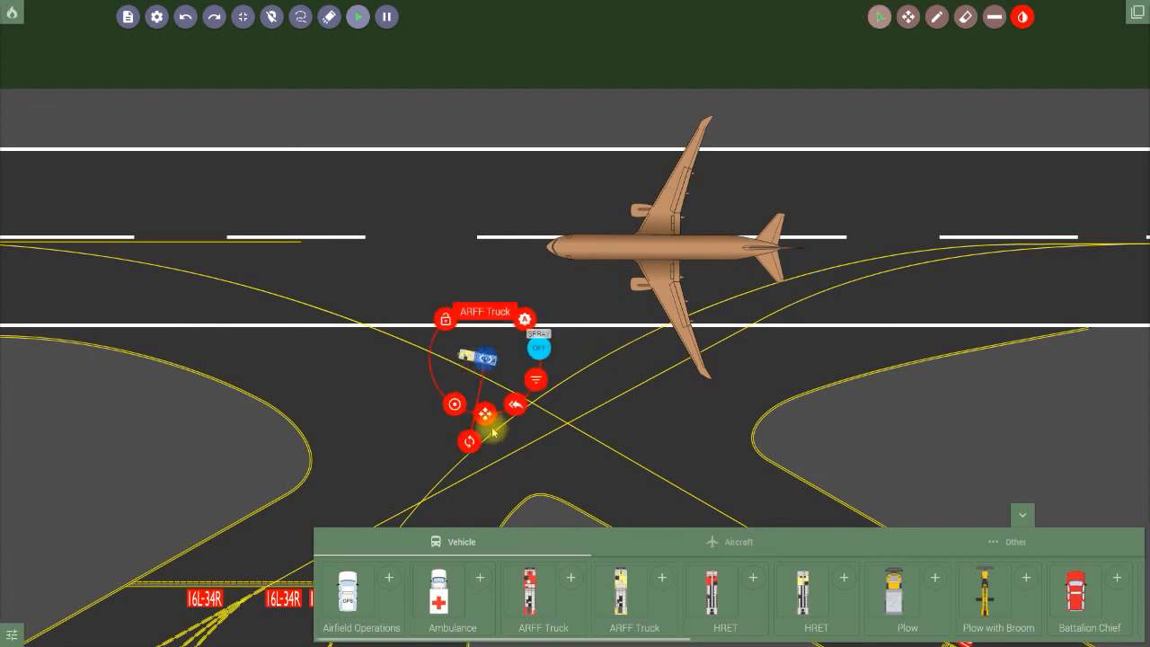
{"action": "left_click_drag", "start_coordinate": [487, 415], "coordinate": [336, 146]}
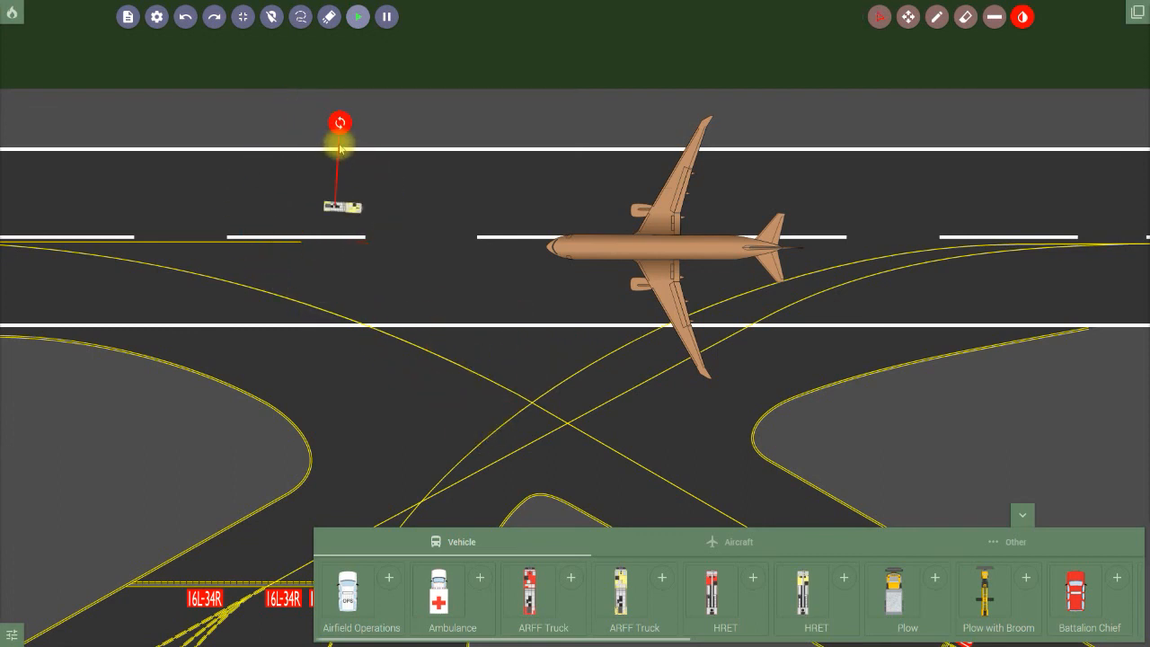
{"action": "left_click_drag", "start_coordinate": [337, 135], "coordinate": [342, 118]}
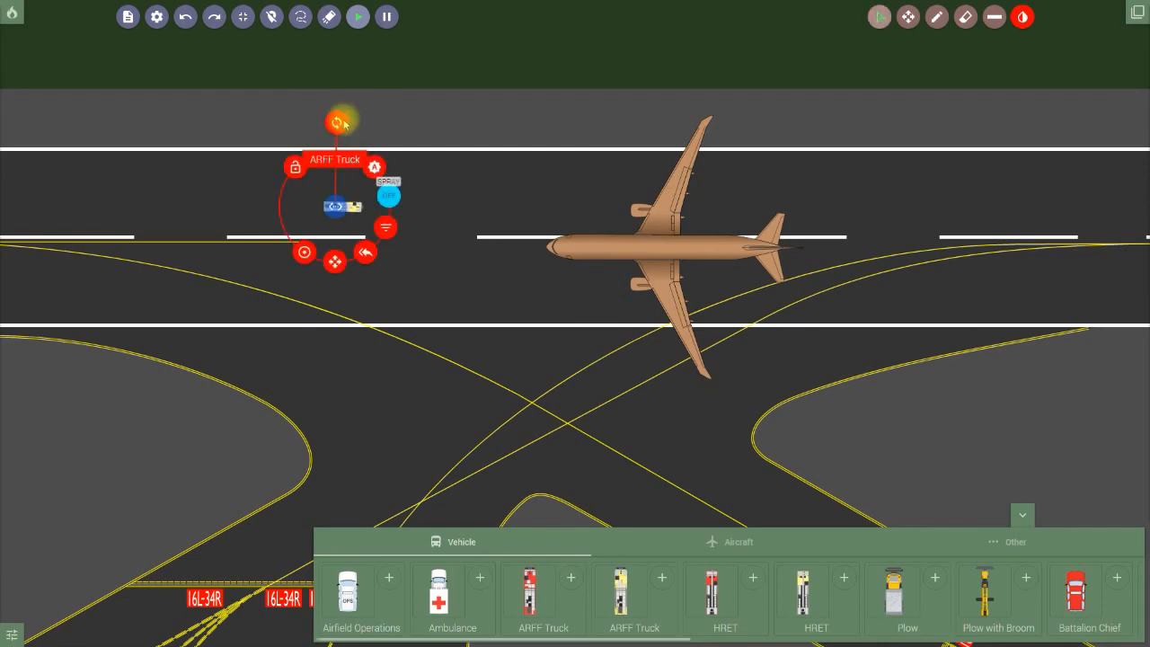
{"action": "left_click", "coordinate": [439, 157]}
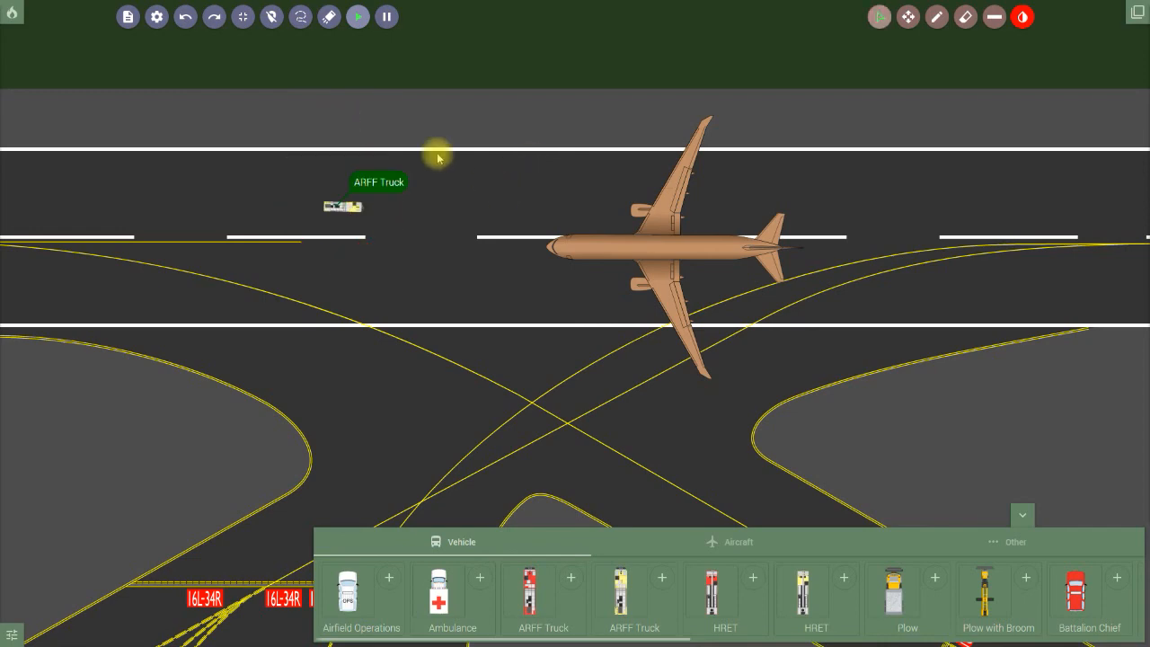
- Set the drive mode to Immediate in the settings
{"action": "left_click", "coordinate": [157, 17]}
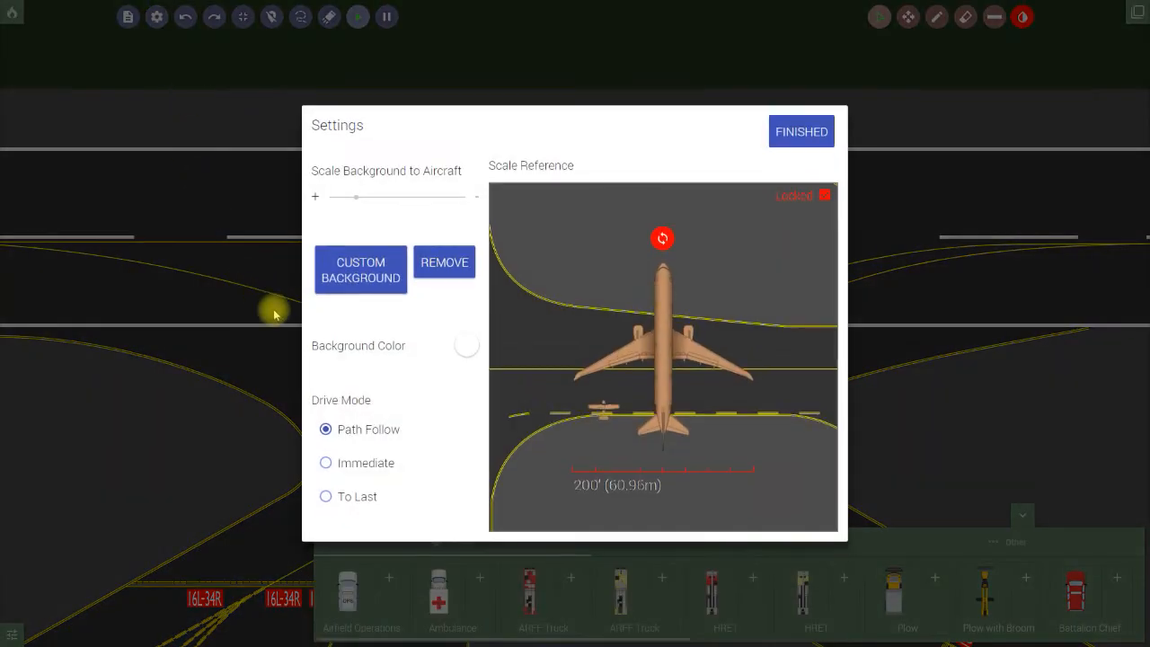
{"action": "left_click", "coordinate": [327, 464]}
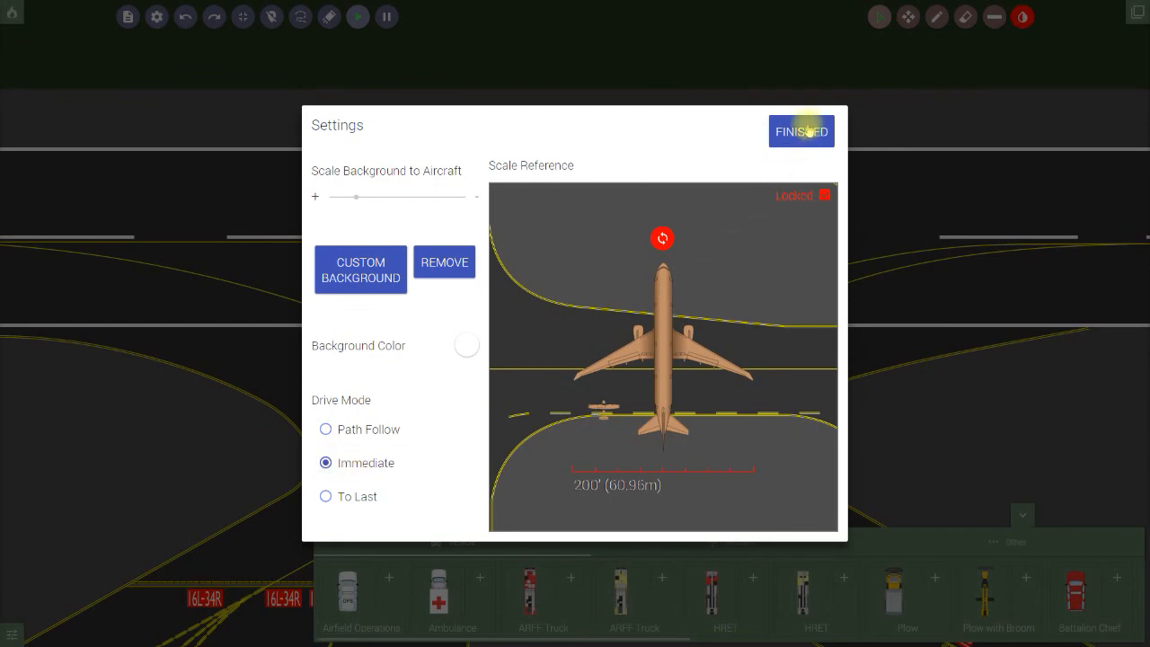
{"action": "left_click", "coordinate": [808, 131]}
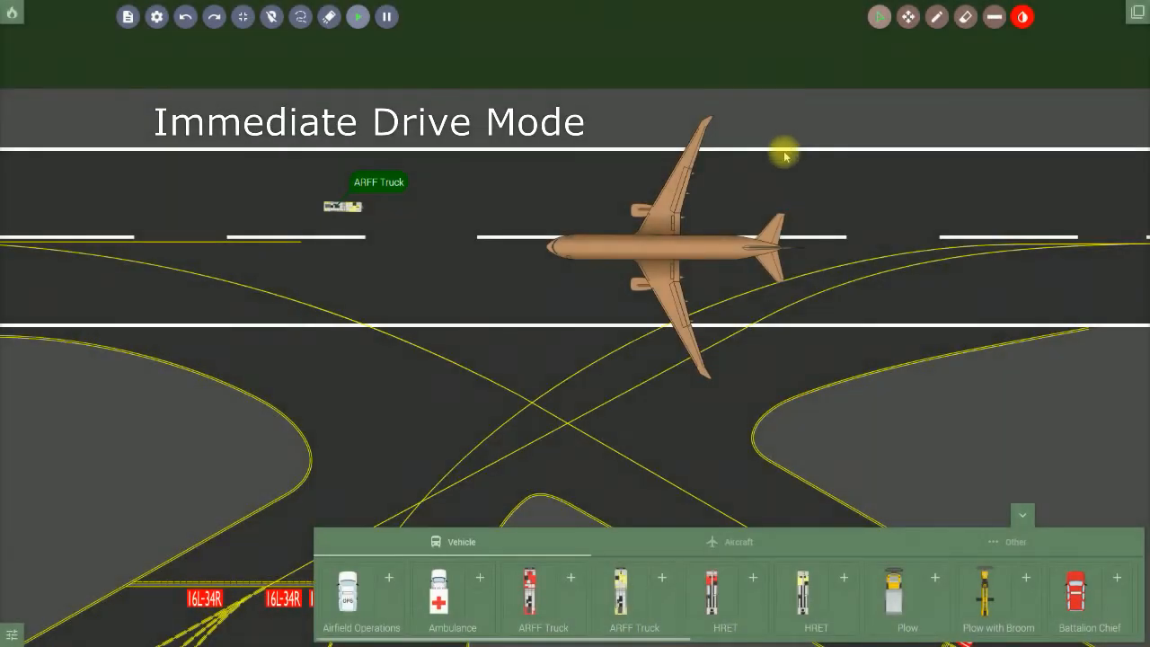
- Move the ARFF Truck farther from the aircraft, and drive it in Immediate mode along the runway and onto the pavement below
{"action": "left_click", "coordinate": [341, 209]}
{"action": "left_click_drag", "start_coordinate": [335, 260], "coordinate": [149, 252]}
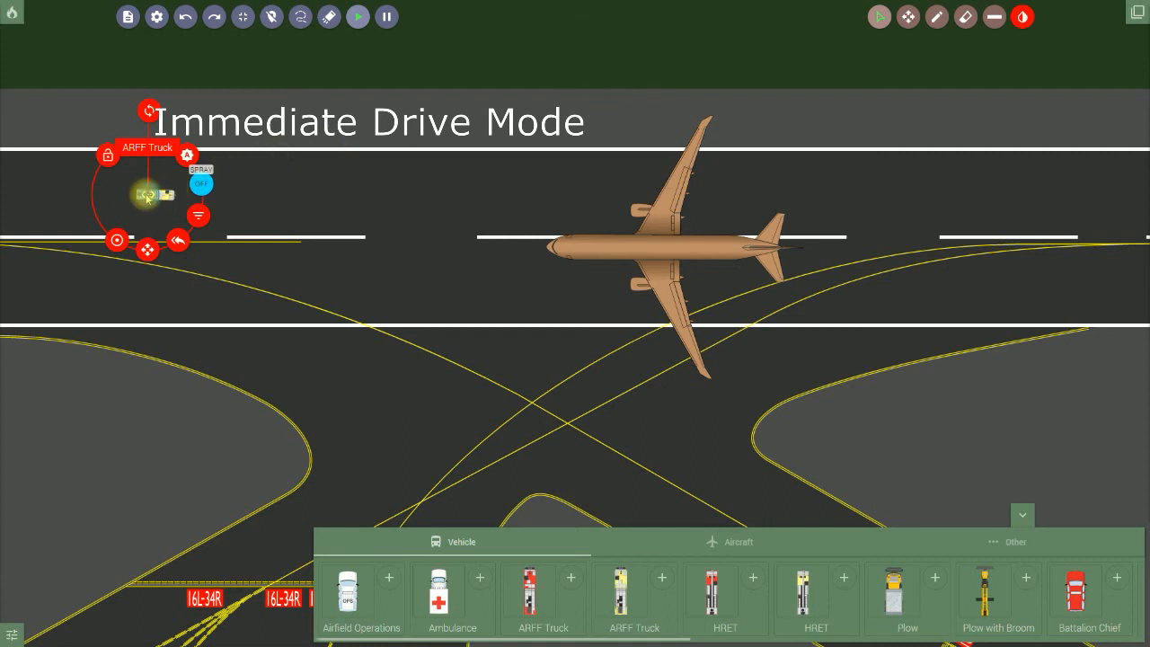
{"action": "left_click", "coordinate": [148, 196]}
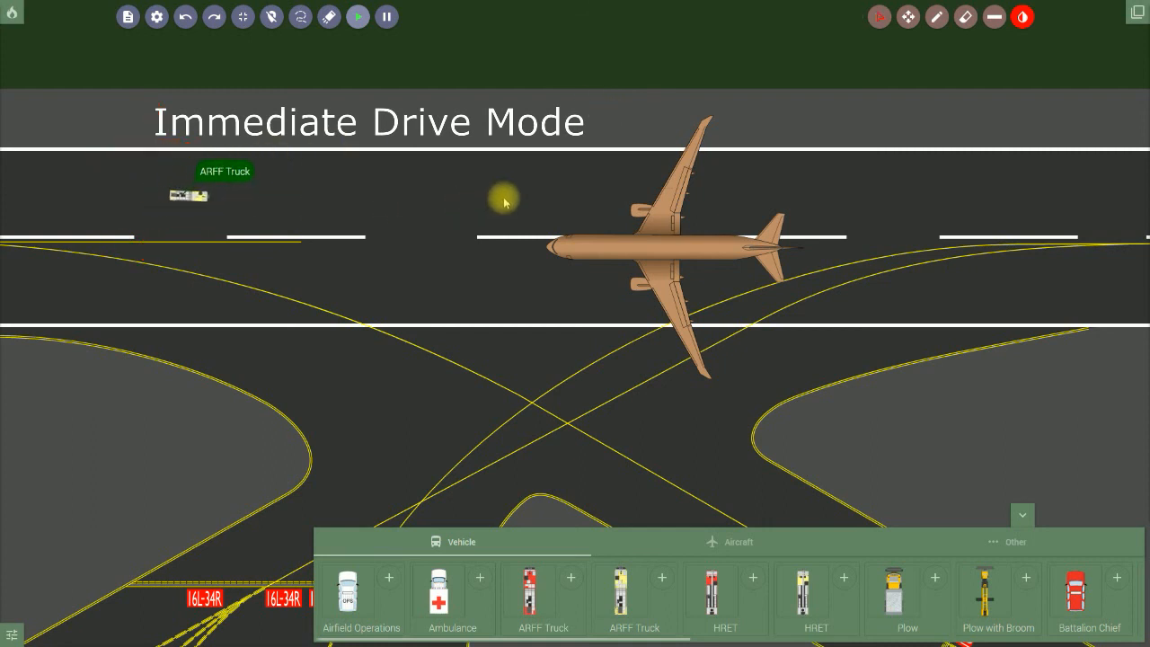
{"action": "left_click", "coordinate": [689, 83]}
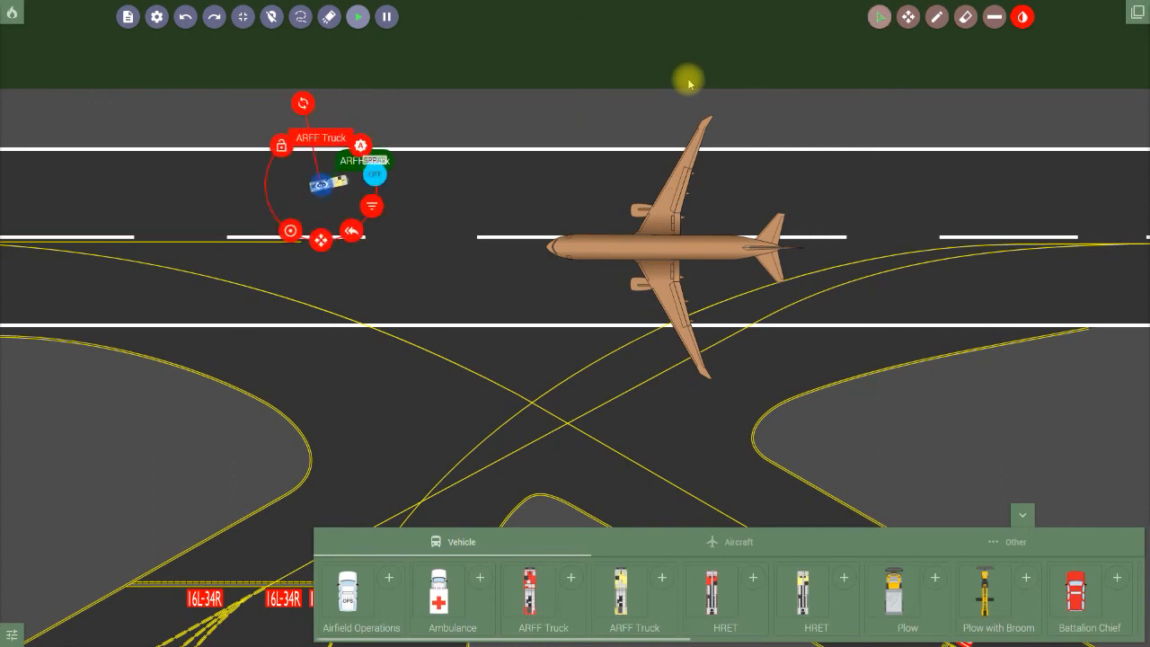
{"action": "left_click", "coordinate": [318, 190]}
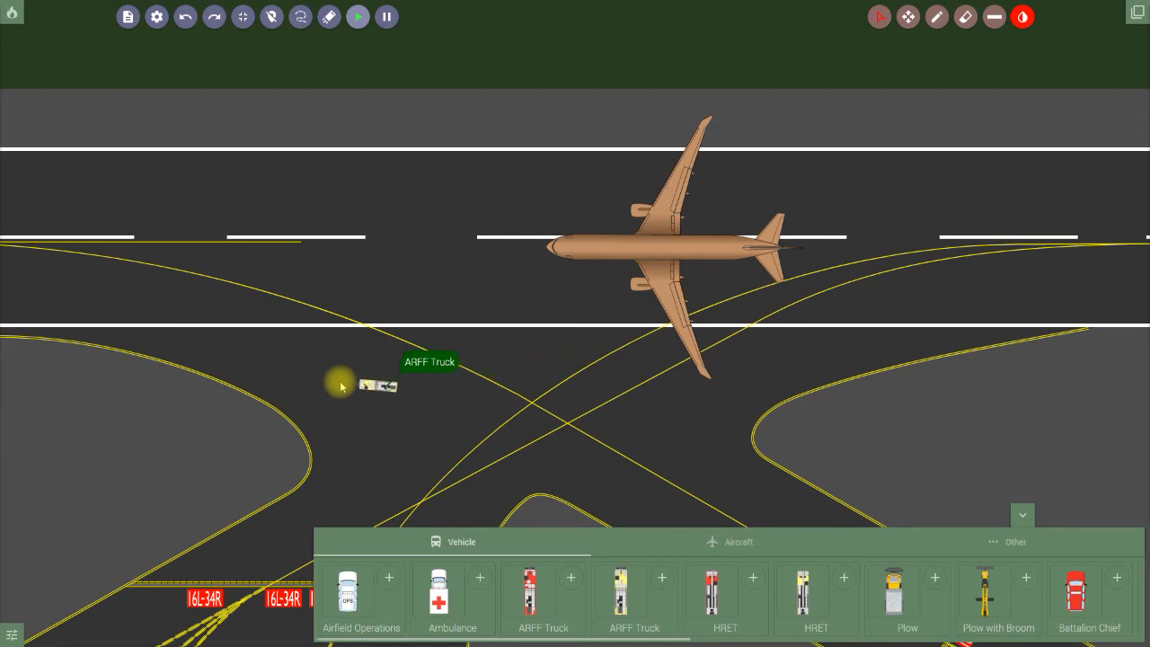
- Return the ARFF Truck to the runway just above the centerline and turn it around, parallel to the runway
{"action": "left_click", "coordinate": [358, 384]}
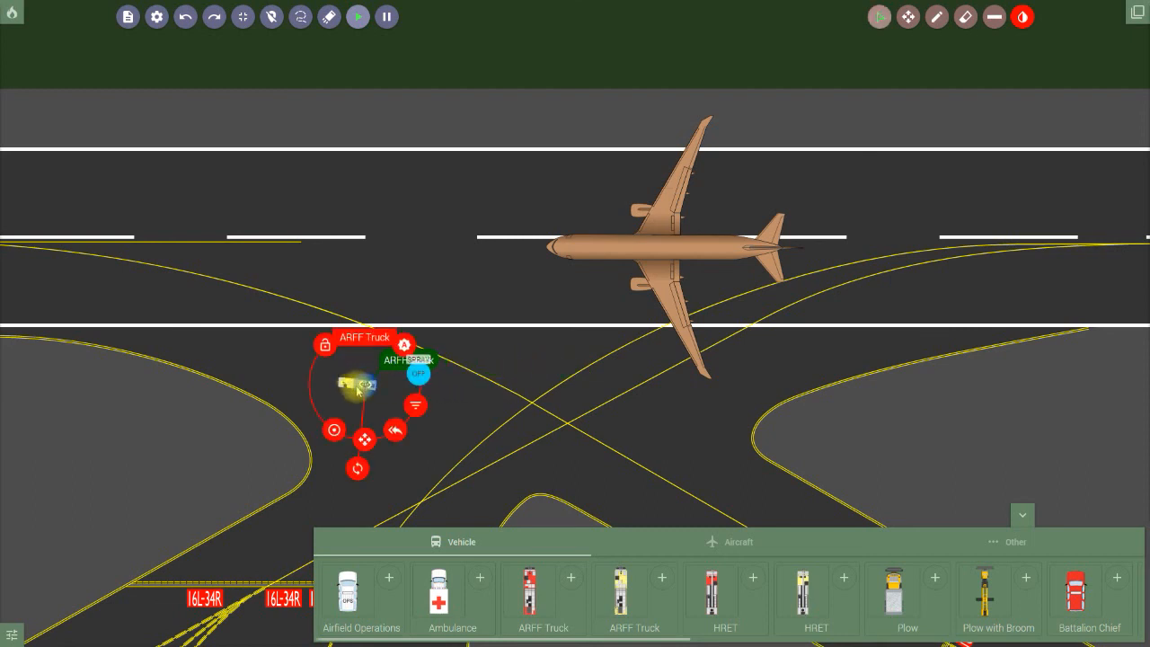
{"action": "left_click_drag", "start_coordinate": [364, 439], "coordinate": [276, 224]}
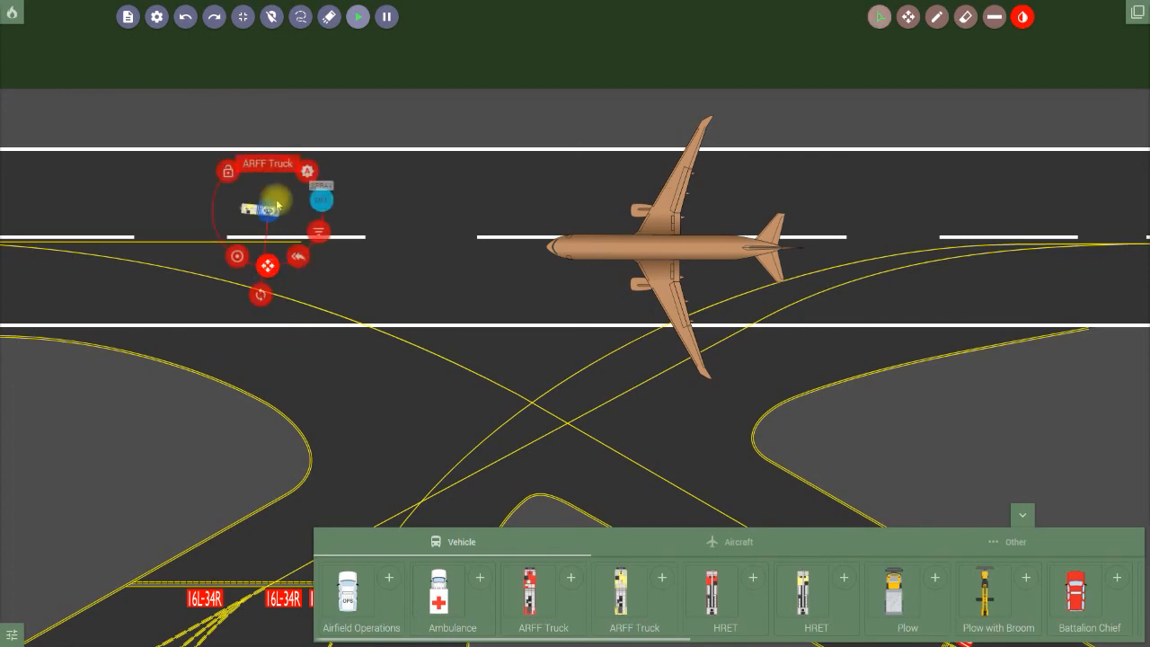
{"action": "left_click_drag", "start_coordinate": [260, 298], "coordinate": [265, 117]}
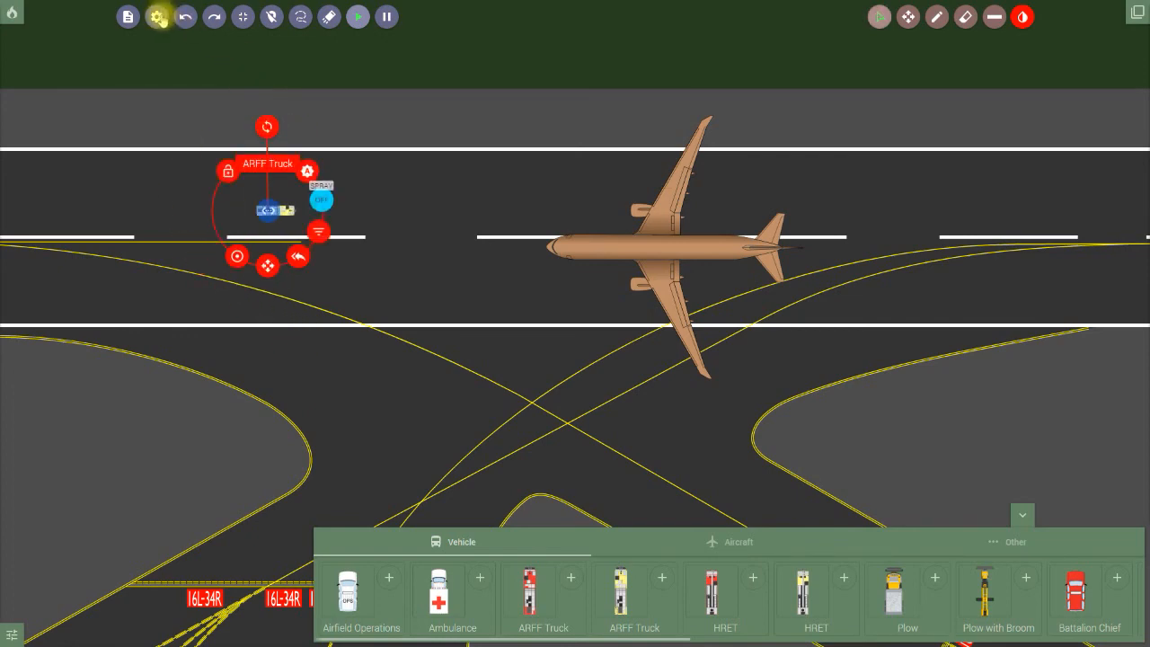
- Set the drive mode to To Last and drive the ARFF Truck away from the aircraft on the runway
{"action": "left_click", "coordinate": [158, 17]}
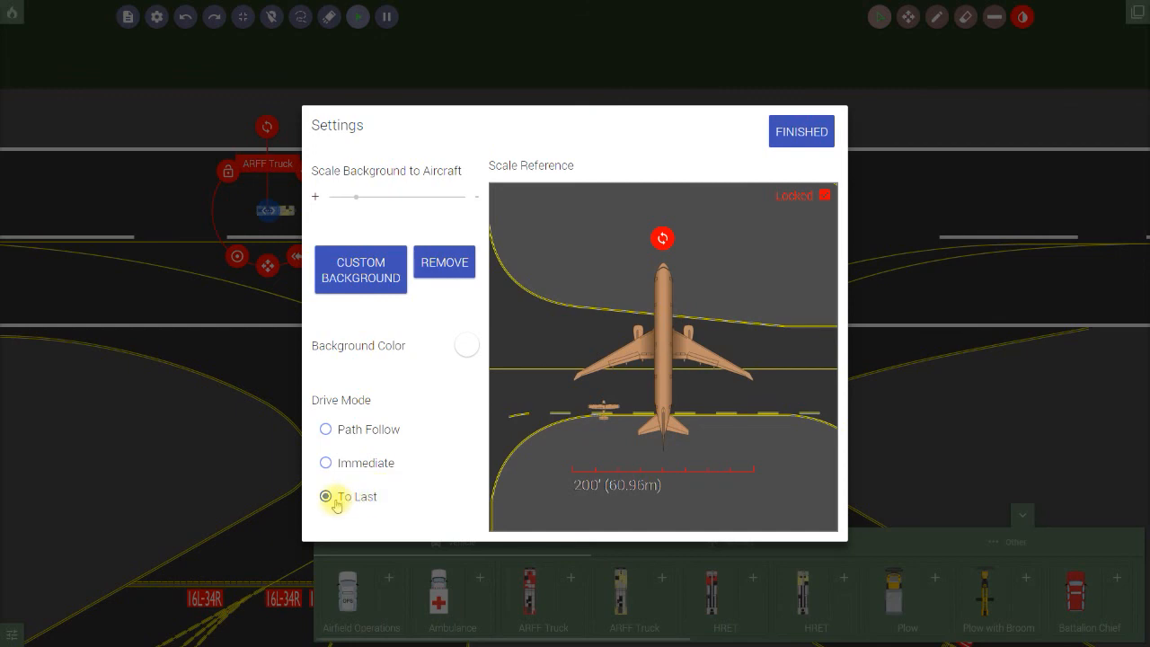
{"action": "left_click", "coordinate": [813, 131]}
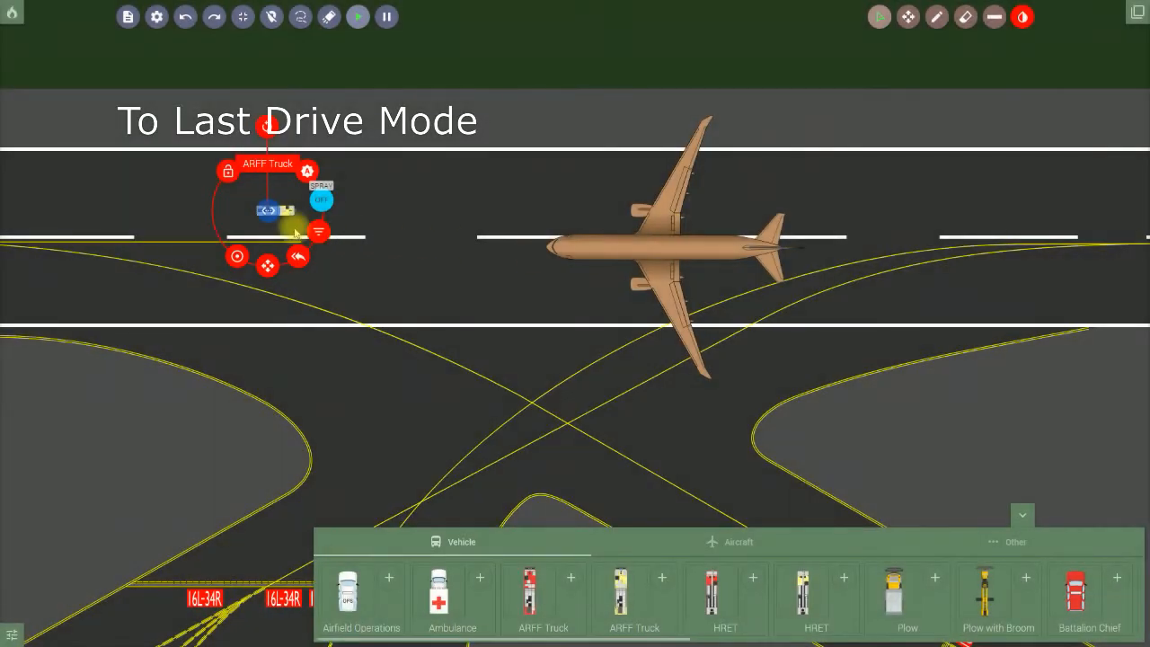
{"action": "left_click", "coordinate": [275, 210]}
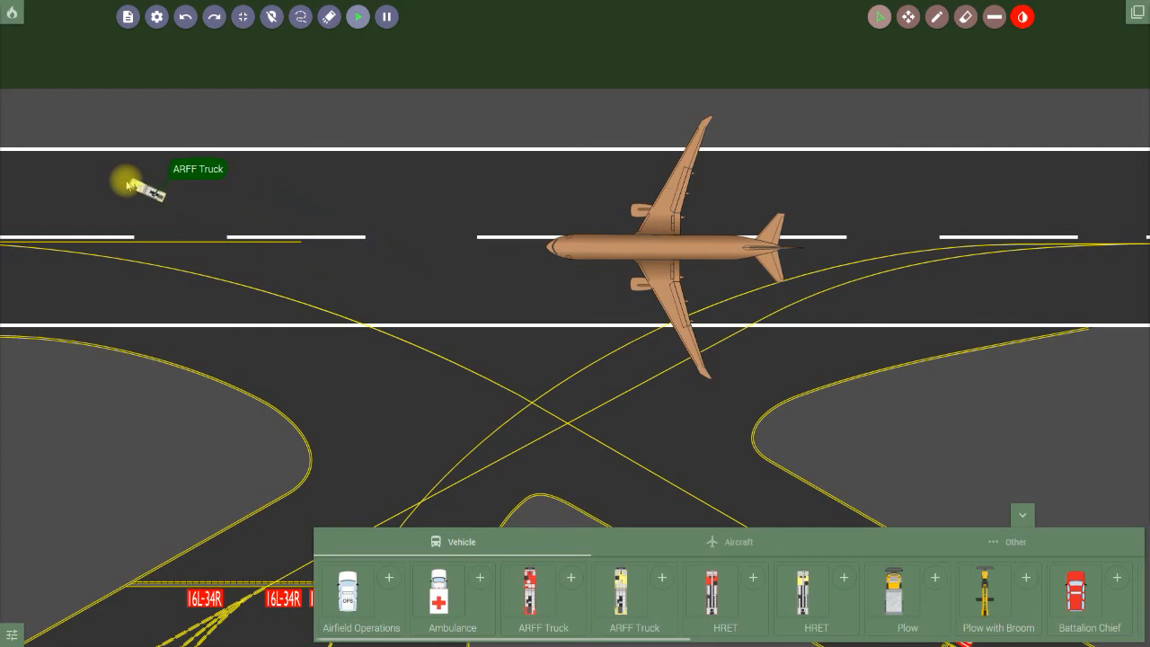
- Rotate the ARFF Truck parallel to the runway and move it back toward the aircraft, above the centerline
{"action": "left_click", "coordinate": [128, 185]}
{"action": "left_click_drag", "start_coordinate": [121, 264], "coordinate": [154, 114]}
{"action": "left_click_drag", "start_coordinate": [152, 255], "coordinate": [261, 261]}
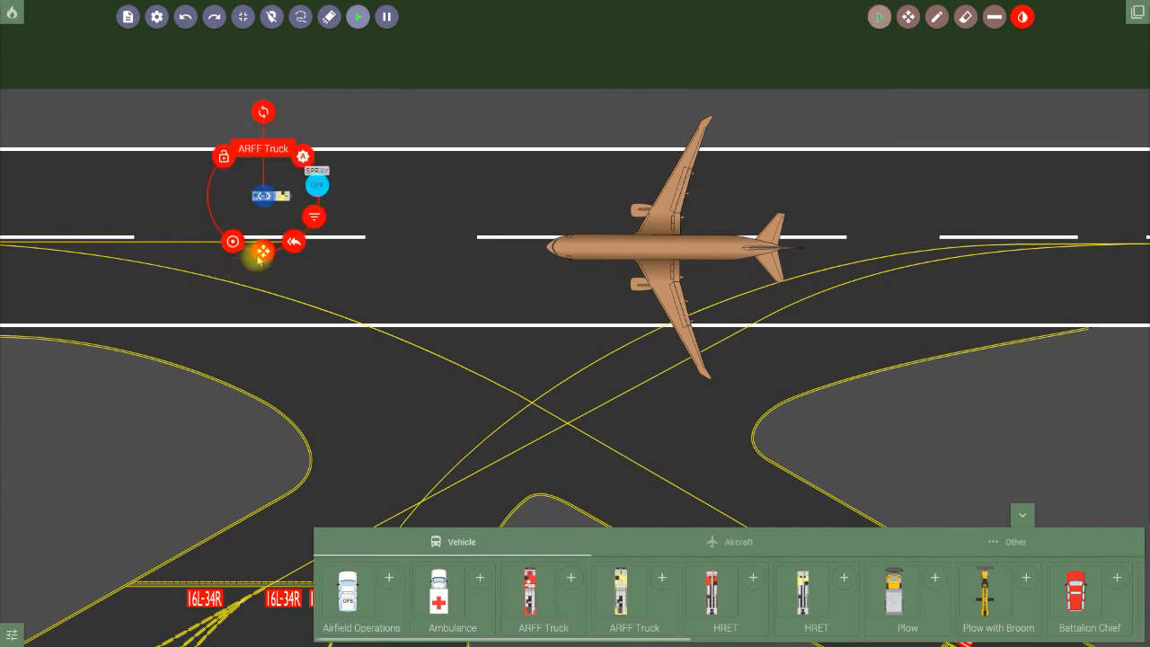
- Set the drive mode back to Path Follow in the settings
{"action": "left_click", "coordinate": [157, 18]}
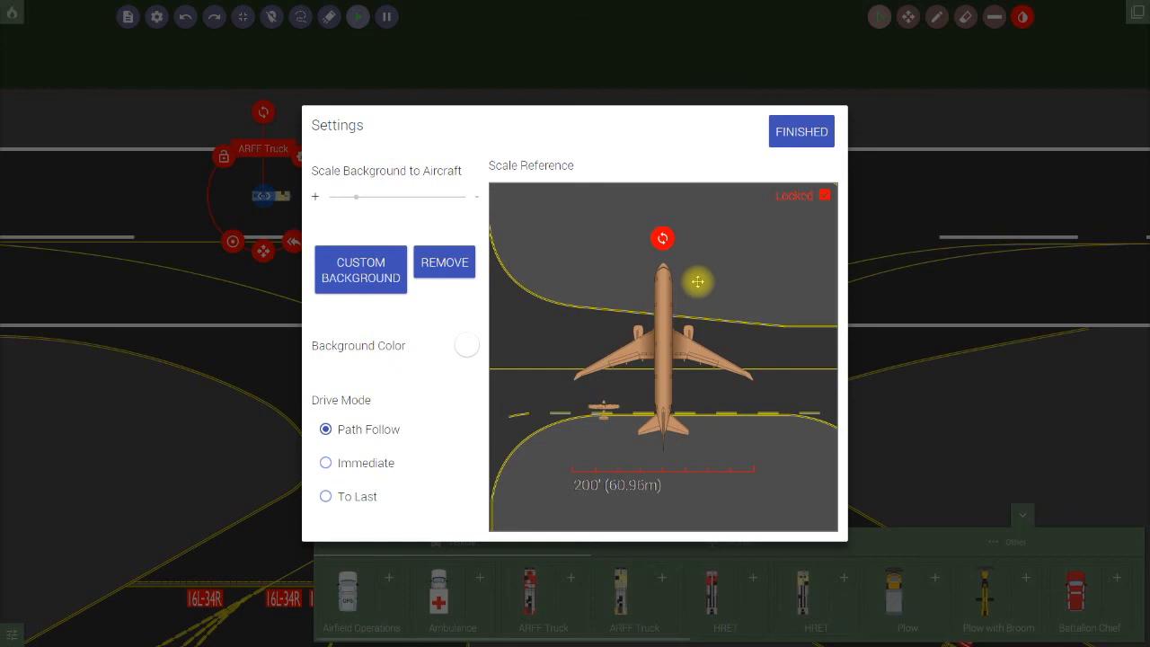
{"action": "left_click", "coordinate": [802, 132]}
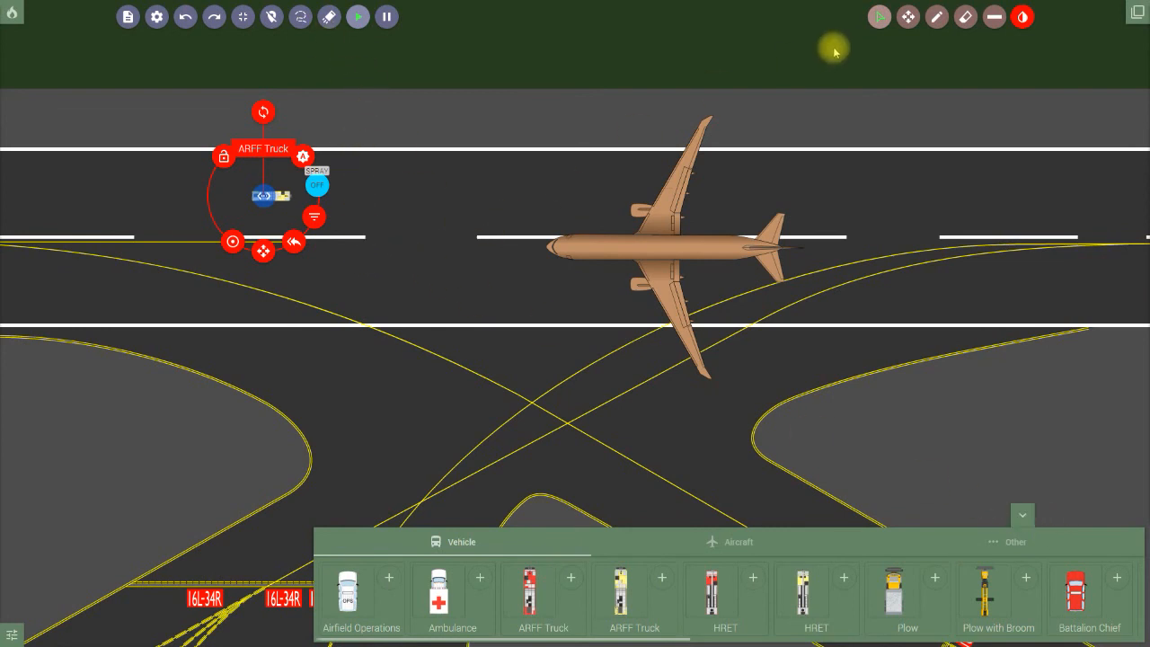
- Move the ARFF Truck much farther from the aircraft along the runway, keeping it above the centerline
{"action": "left_click", "coordinate": [908, 16]}
{"action": "left_click_drag", "start_coordinate": [816, 203], "coordinate": [1130, 201]}
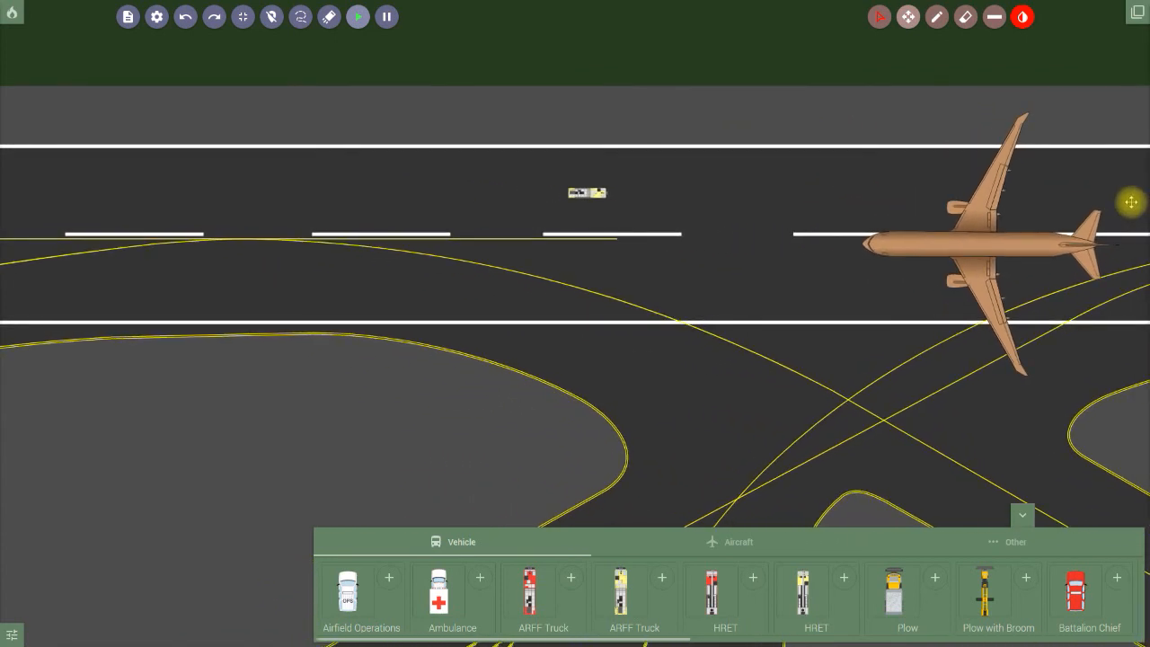
{"action": "left_click", "coordinate": [879, 17]}
{"action": "left_click", "coordinate": [582, 192]}
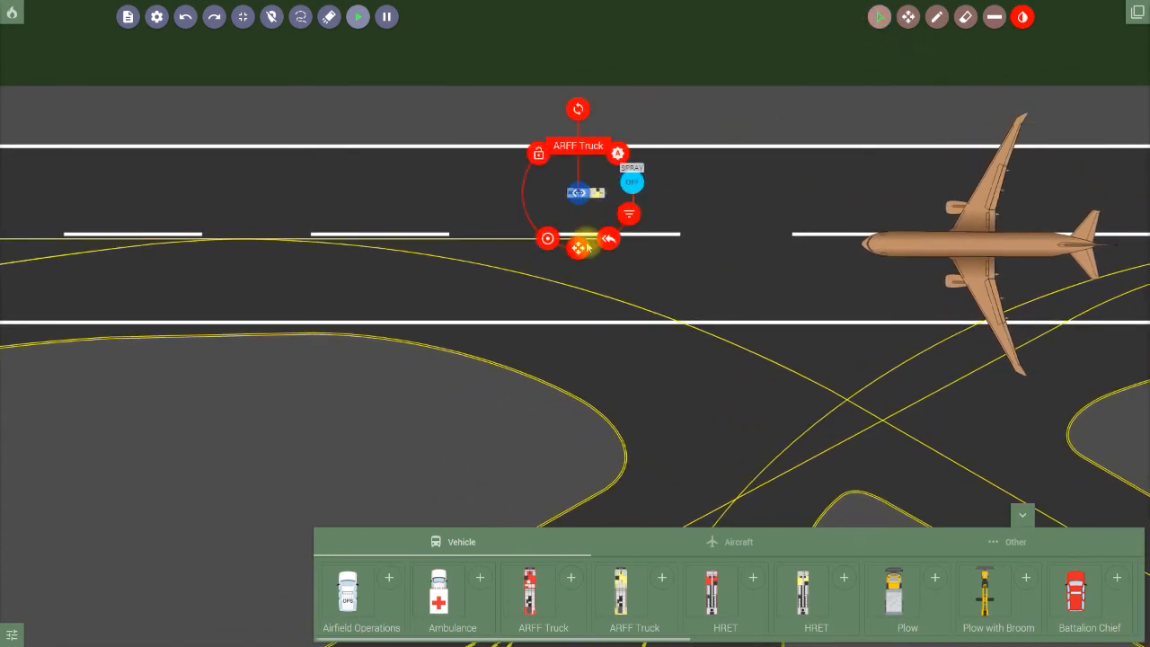
{"action": "left_click_drag", "start_coordinate": [573, 249], "coordinate": [207, 252]}
{"action": "left_click", "coordinate": [296, 285]}
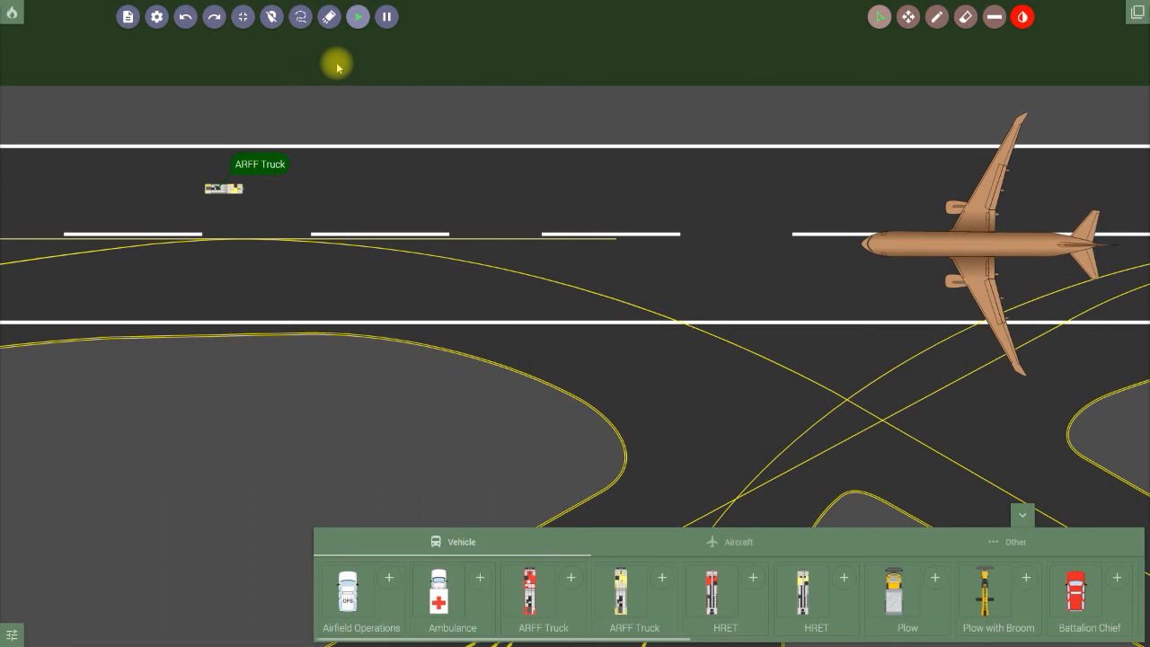
- Add a second yellow ARFF Truck and place it below the runway centerline, directly beneath the first truck
{"action": "left_click", "coordinate": [668, 580]}
{"action": "left_click_drag", "start_coordinate": [575, 381], "coordinate": [222, 331]}
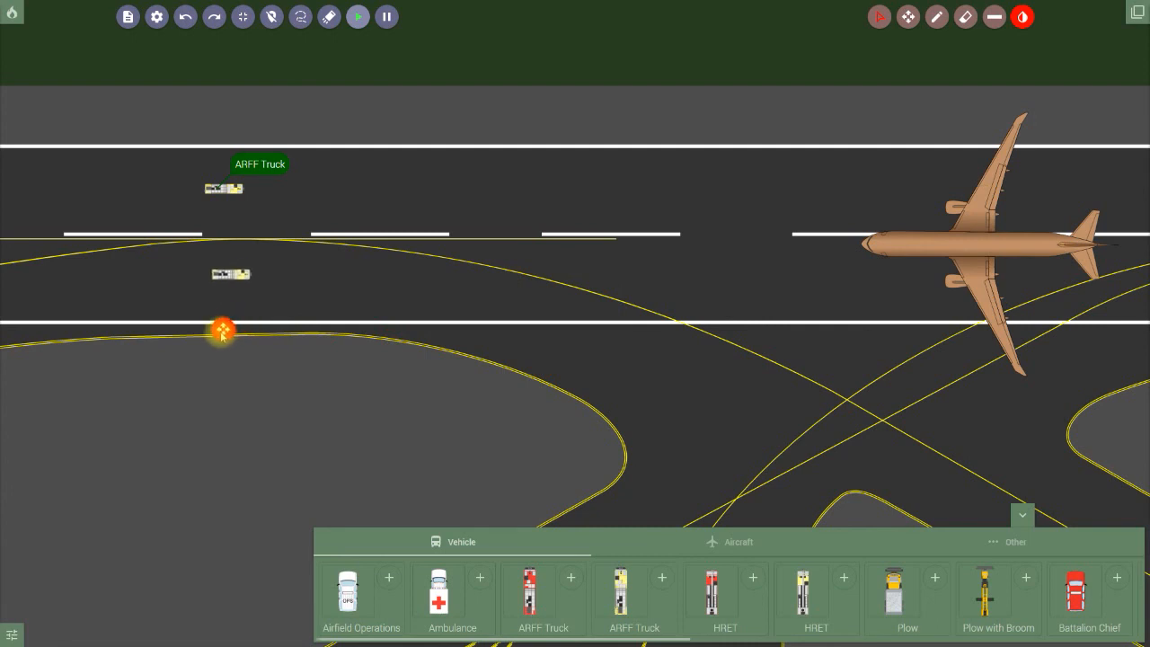
{"action": "left_click", "coordinate": [352, 310]}
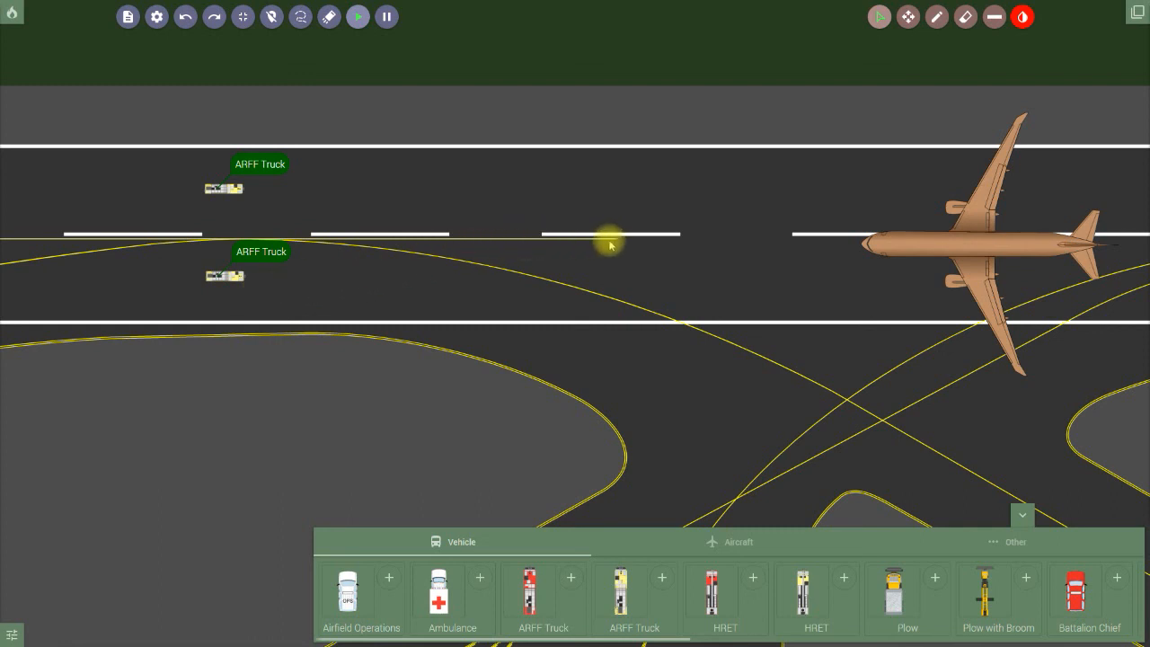
- Move the upper ARFF Truck closer to the aircraft along the runway, keeping it above the centerline
{"action": "left_click", "coordinate": [225, 195]}
{"action": "left_click_drag", "start_coordinate": [218, 244], "coordinate": [359, 246]}
{"action": "left_click", "coordinate": [346, 296]}
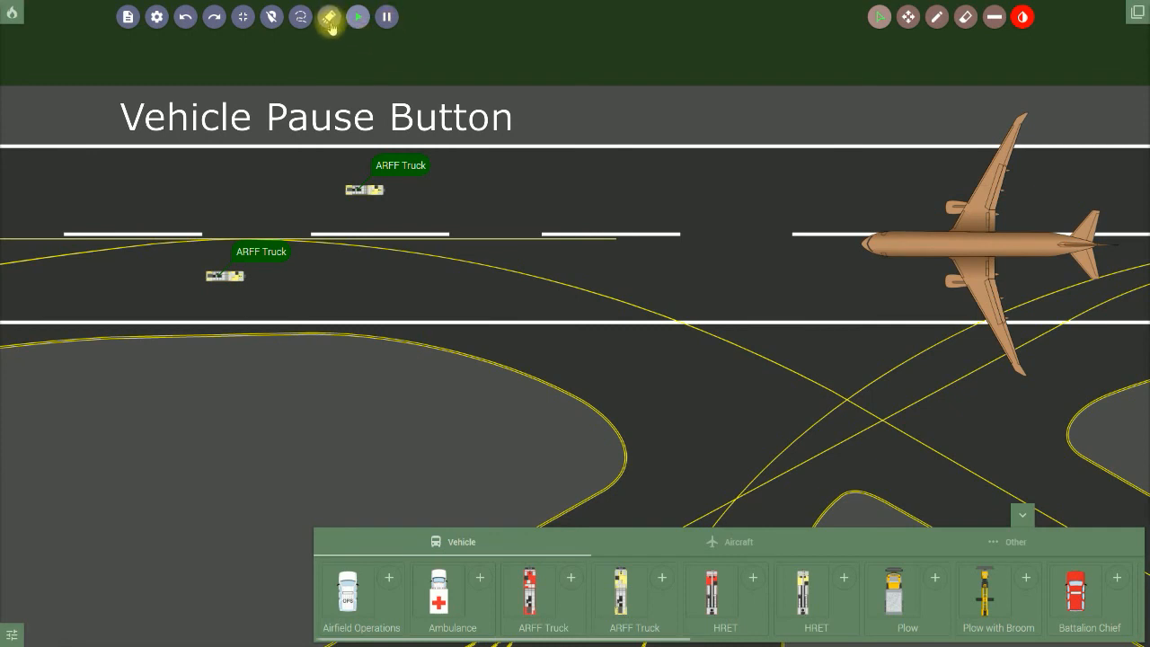
- Draw crossing drive paths toward the aircraft for both frozen ARFF Trucks, and release the vehicle motion freeze so they drive together
{"action": "left_click", "coordinate": [366, 193]}
{"action": "mouse_move", "coordinate": [357, 193]}
{"action": "left_mouse_down"}
{"action": "mouse_move", "coordinate": [444, 193]}
{"action": "mouse_move", "coordinate": [741, 307]}
{"action": "mouse_move", "coordinate": [828, 309]}
{"action": "left_mouse_up"}
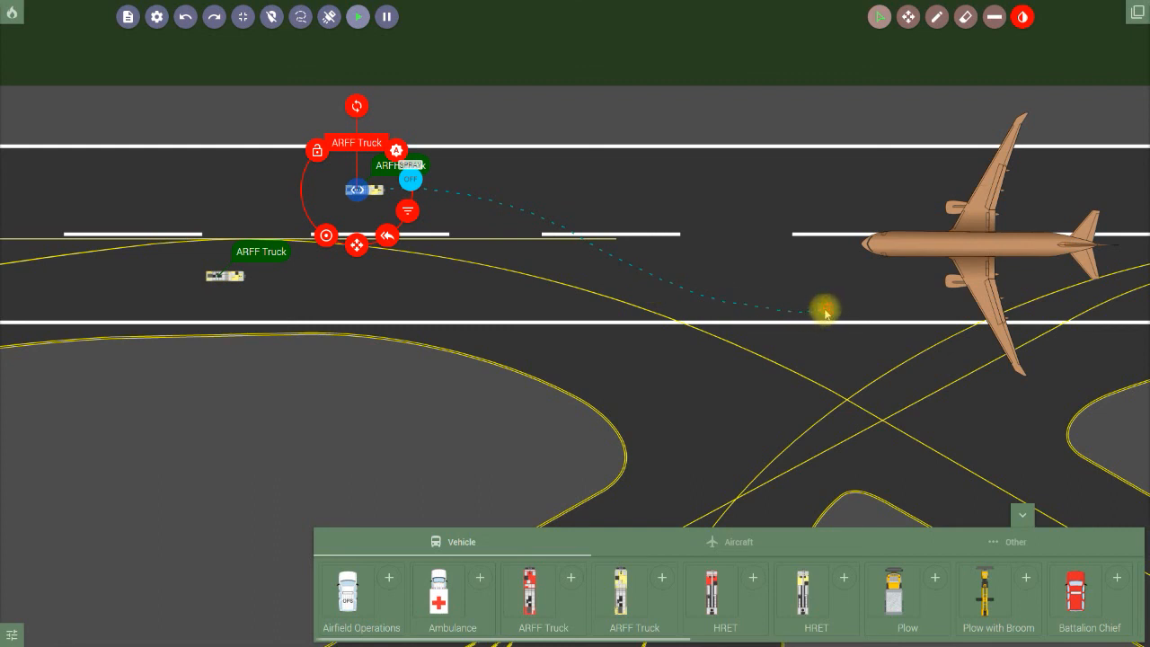
{"action": "left_click", "coordinate": [229, 276]}
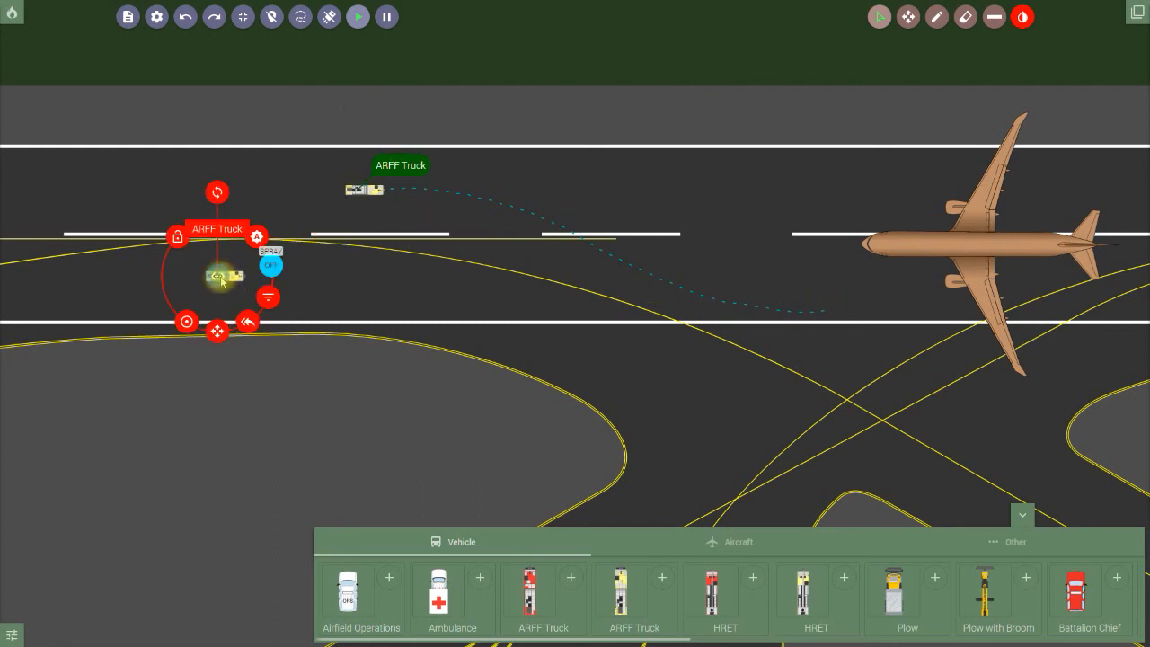
{"action": "left_click_drag", "start_coordinate": [222, 281], "coordinate": [375, 279]}
{"action": "mouse_move", "coordinate": [479, 251]}
{"action": "left_mouse_down"}
{"action": "mouse_move", "coordinate": [596, 195]}
{"action": "mouse_move", "coordinate": [663, 184]}
{"action": "left_mouse_up"}
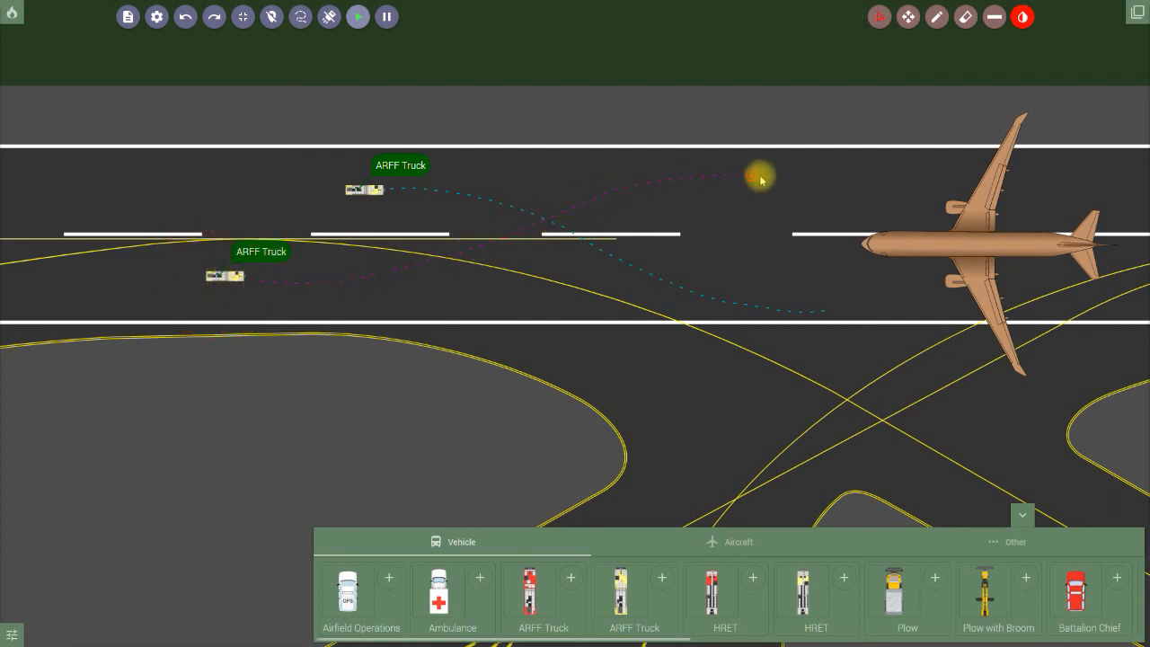
{"action": "left_click_drag", "start_coordinate": [800, 180], "coordinate": [800, 180]}
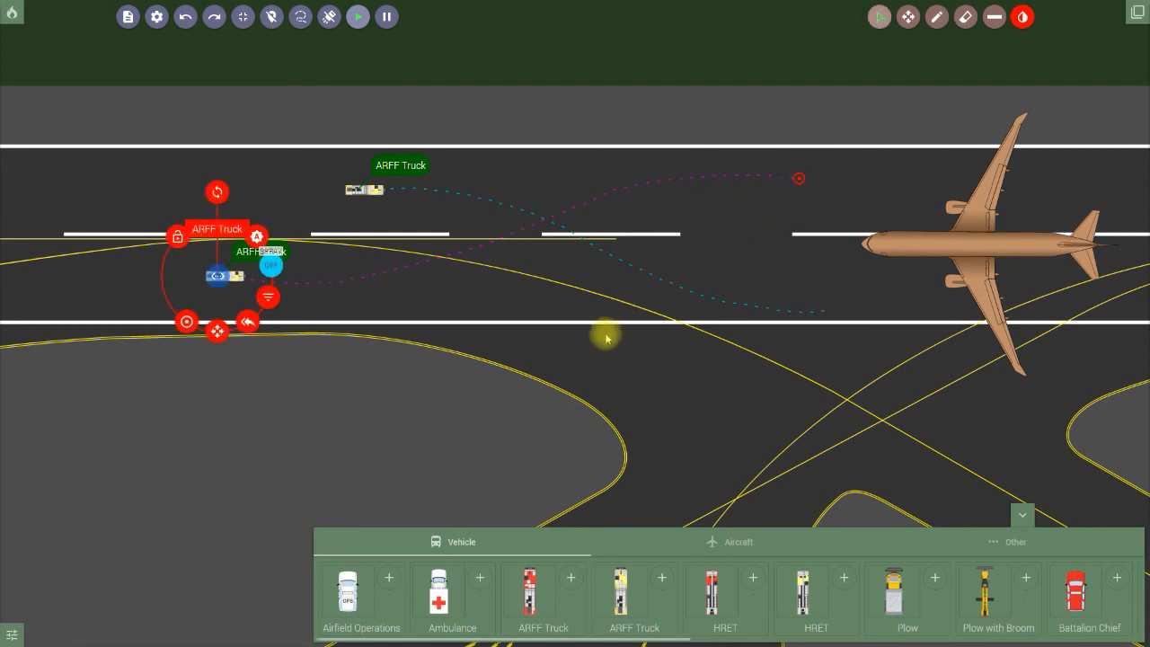
{"action": "left_click", "coordinate": [582, 358]}
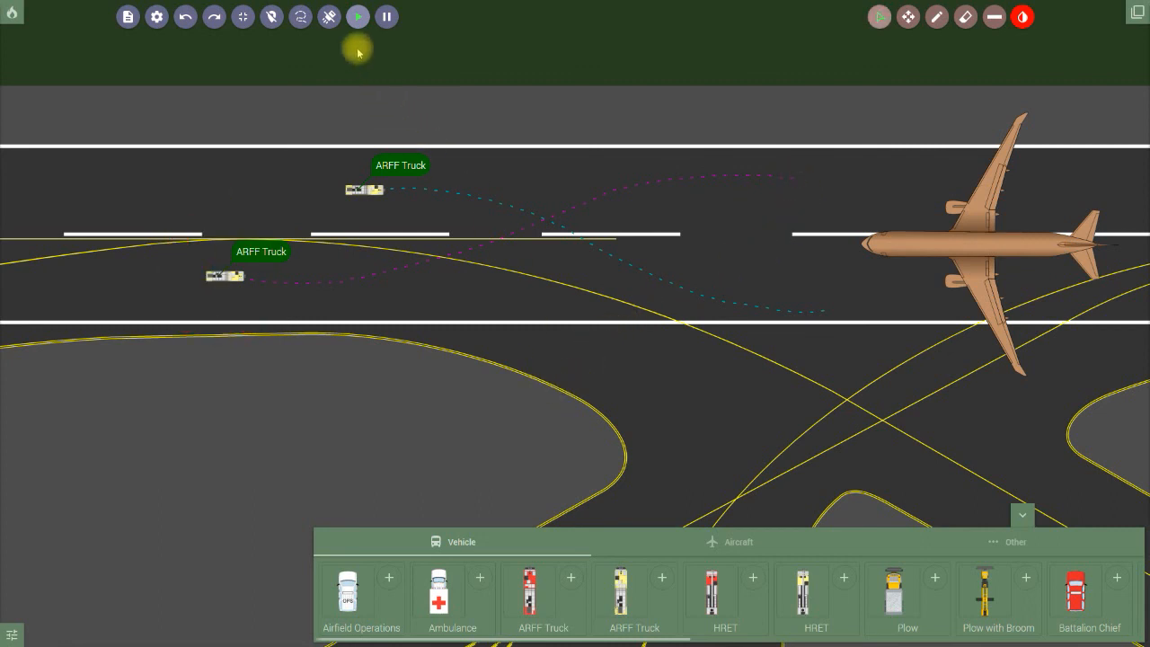
{"action": "left_click", "coordinate": [329, 18]}
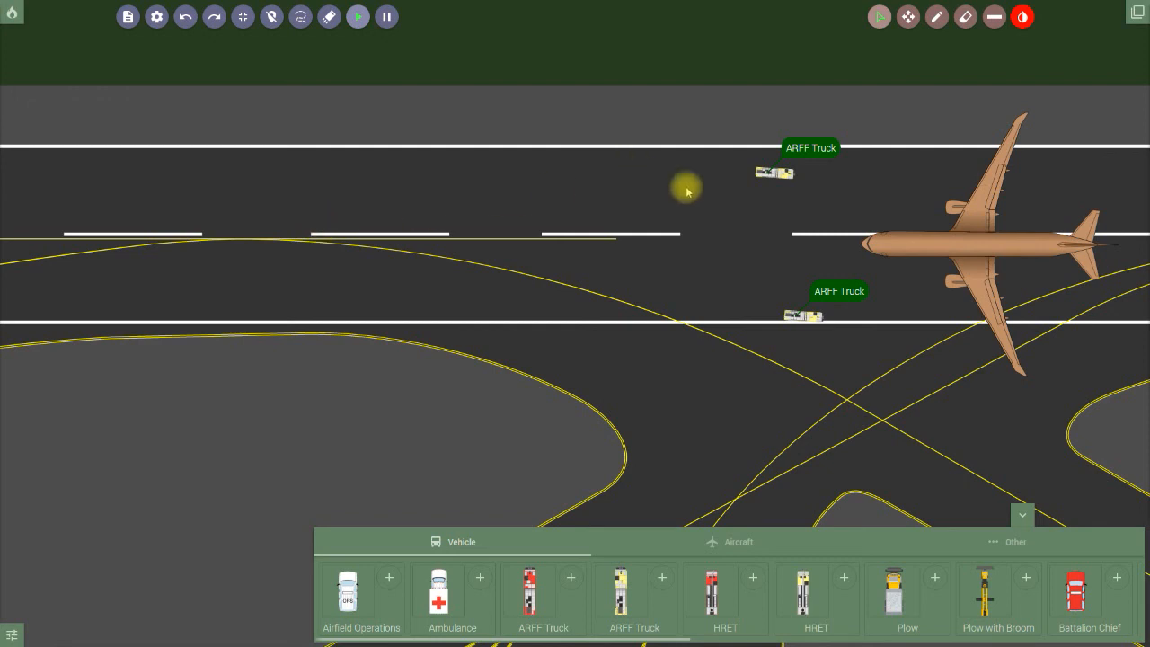
- Move both ARFF Trucks back along the runway, one above and one below the centerline, and straighten the lower truck parallel to it
{"action": "left_click", "coordinate": [782, 174]}
{"action": "left_click_drag", "start_coordinate": [765, 232], "coordinate": [301, 247]}
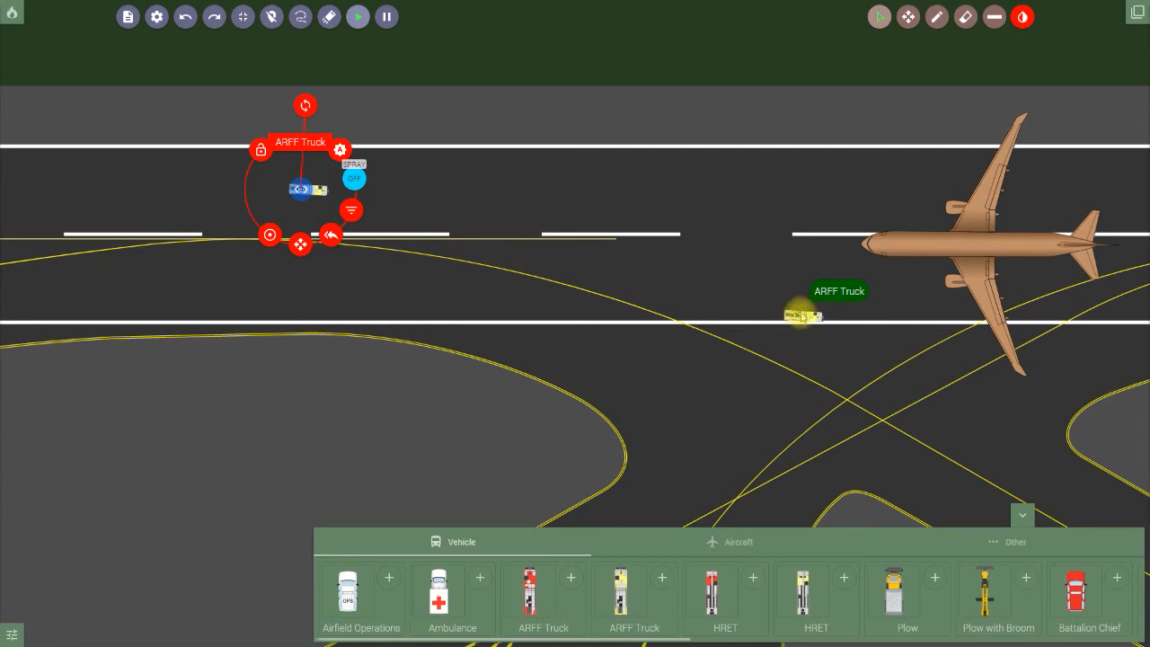
{"action": "left_click", "coordinate": [802, 317]}
{"action": "left_click_drag", "start_coordinate": [795, 370], "coordinate": [296, 324]}
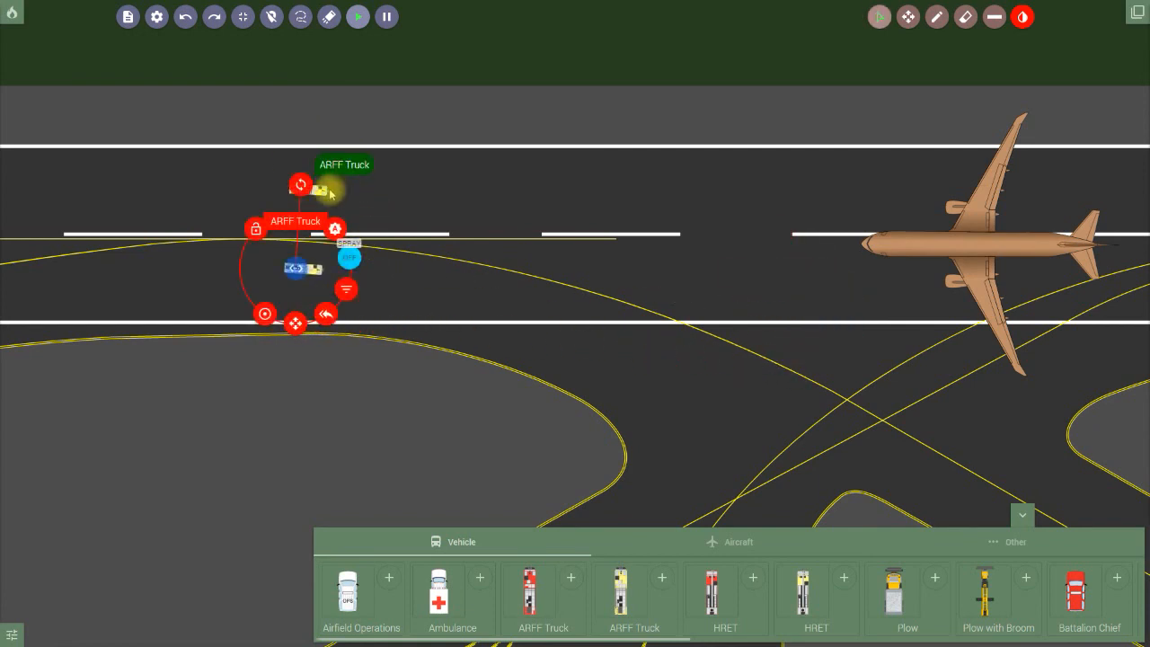
{"action": "left_click_drag", "start_coordinate": [301, 188], "coordinate": [295, 186]}
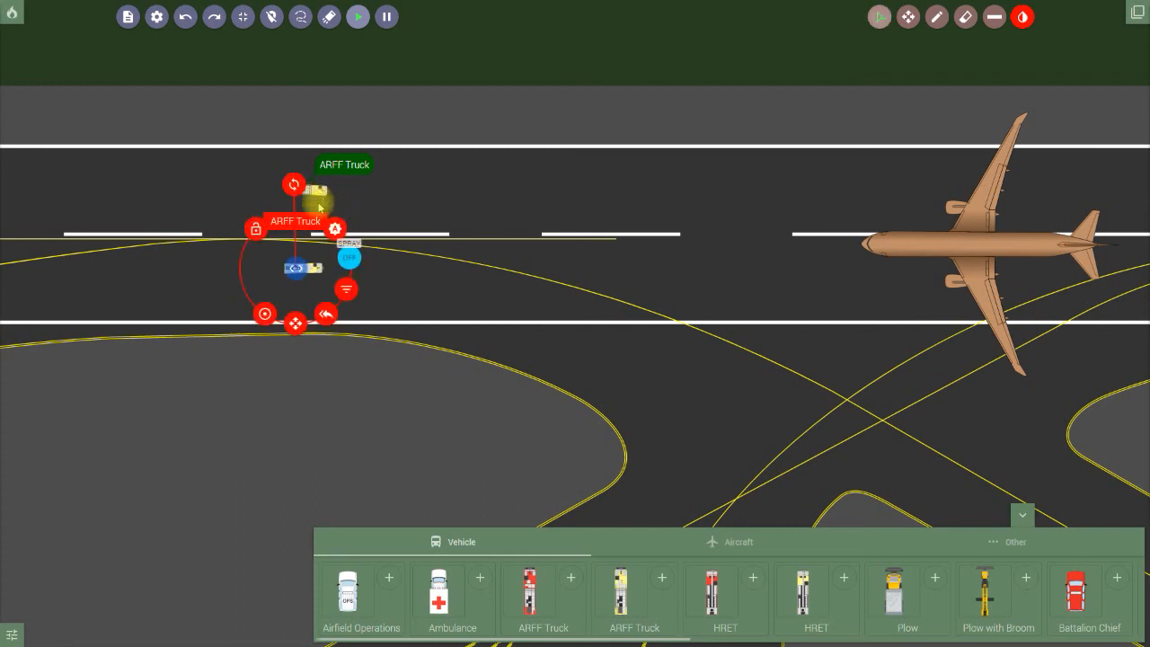
{"action": "left_click", "coordinate": [411, 280]}
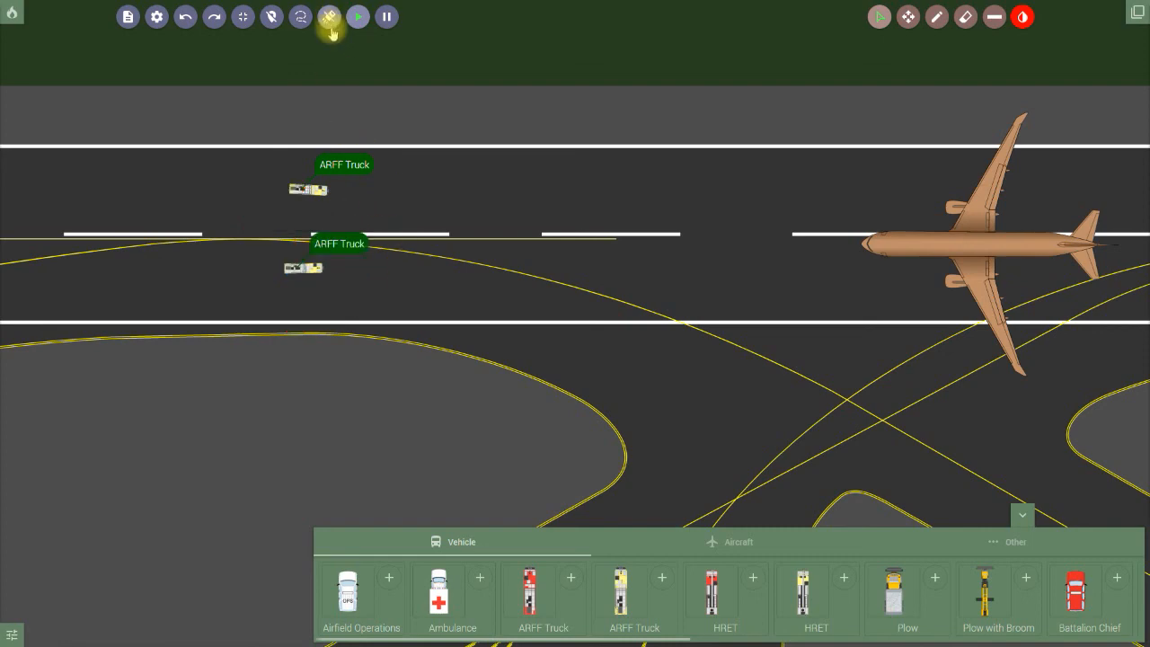
- Set the drive mode to To Last in the settings
{"action": "left_click", "coordinate": [157, 18]}
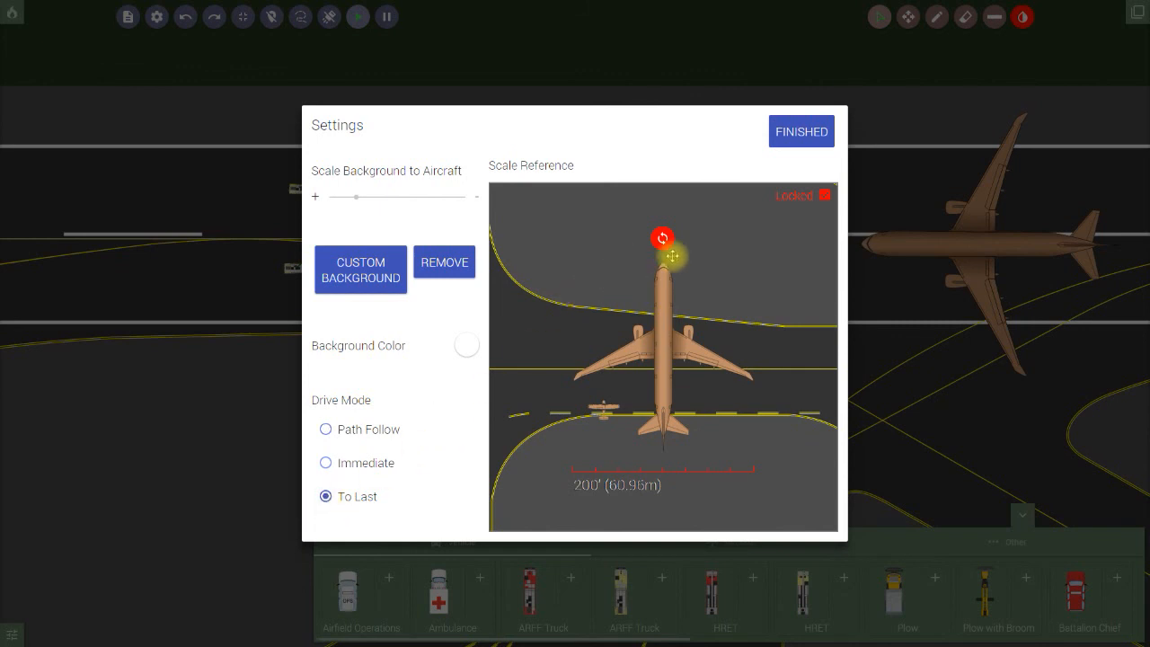
{"action": "left_click", "coordinate": [794, 144]}
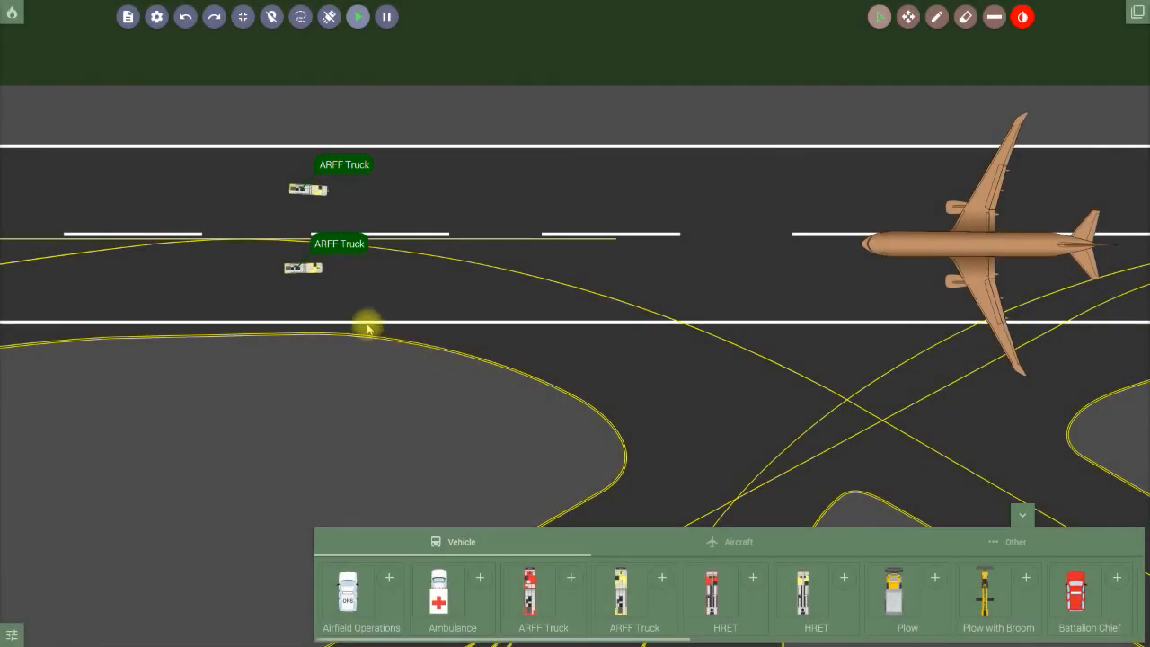
- Drag the lower truck's destination to just above the centerline near the aircraft's nose, and release the vehicle motion freeze to drive it there
{"action": "left_click", "coordinate": [304, 268]}
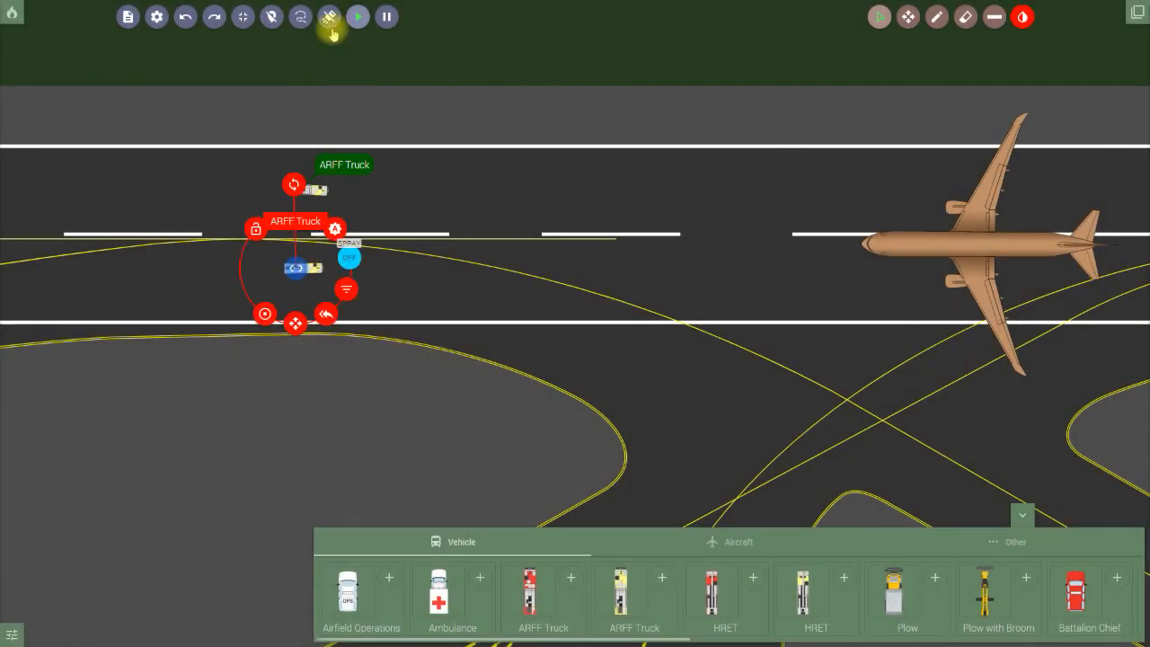
{"action": "left_click_drag", "start_coordinate": [297, 269], "coordinate": [407, 278]}
{"action": "left_click_drag", "start_coordinate": [501, 278], "coordinate": [733, 259]}
{"action": "mouse_move", "coordinate": [798, 216]}
{"action": "left_mouse_down"}
{"action": "mouse_move", "coordinate": [821, 161]}
{"action": "mouse_move", "coordinate": [854, 235]}
{"action": "left_mouse_up"}
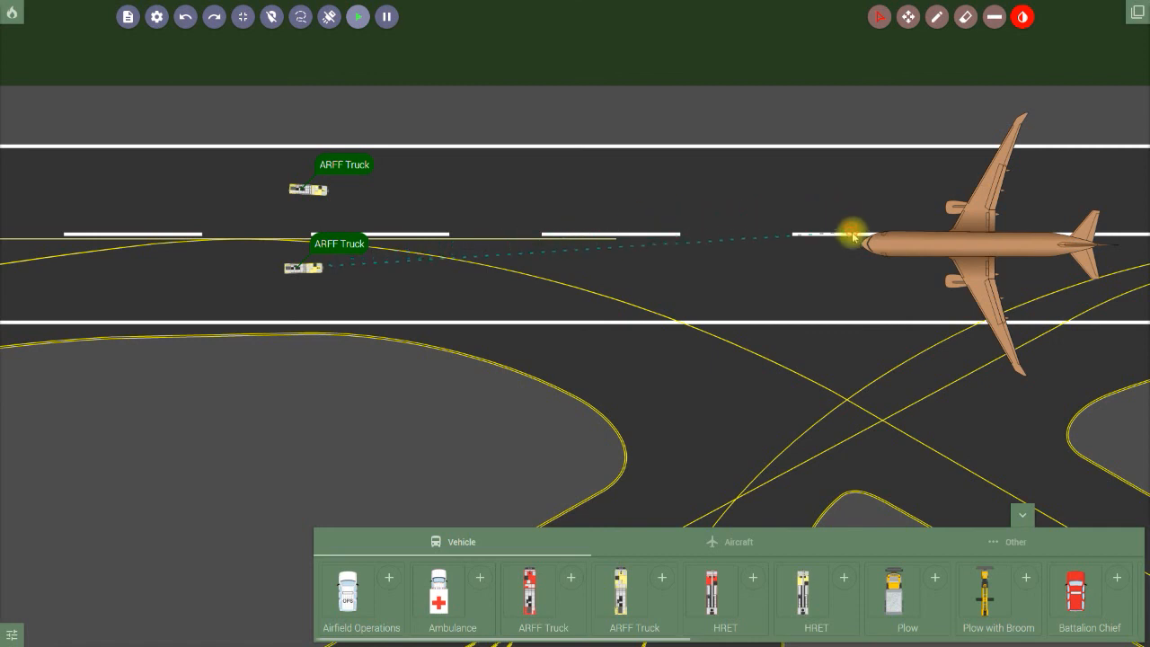
{"action": "left_click_drag", "start_coordinate": [899, 183], "coordinate": [820, 193]}
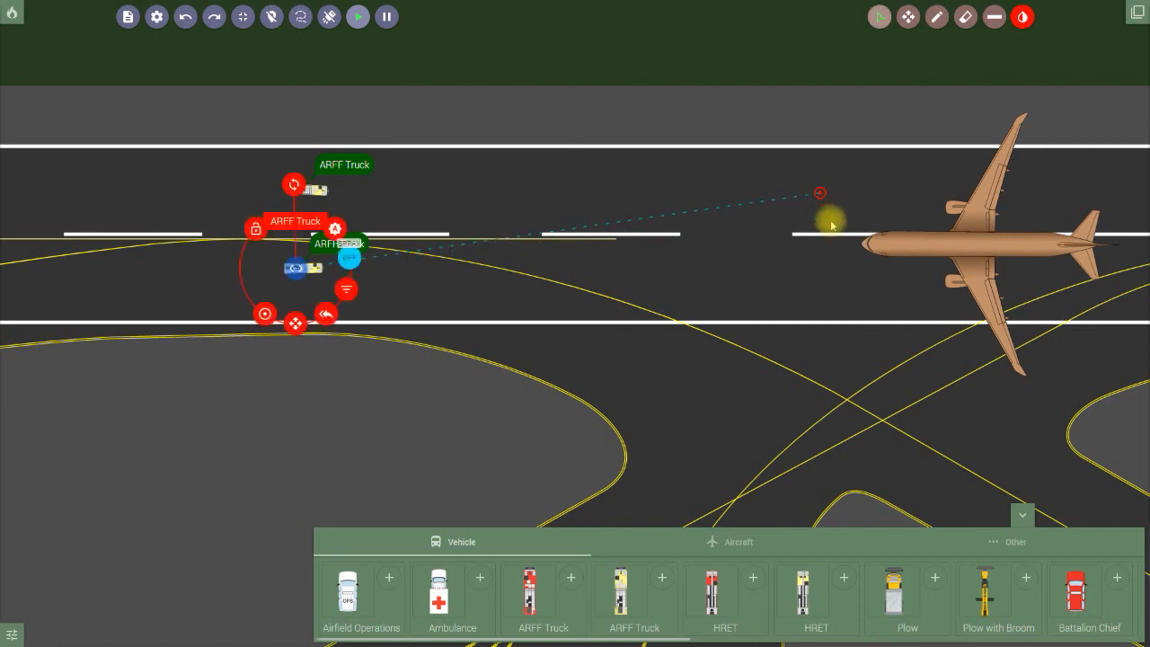
{"action": "left_click", "coordinate": [332, 17]}
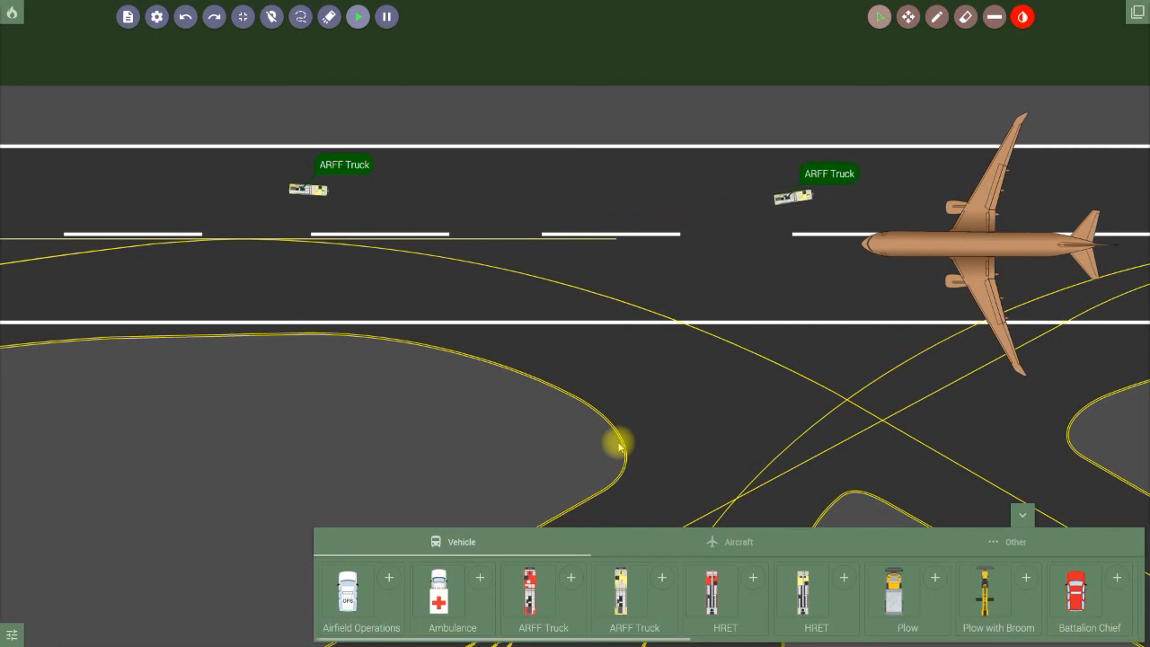
- Move the driven ARFF Truck back beneath the other truck, and set the drive mode to Path Follow
{"action": "left_click", "coordinate": [803, 197]}
{"action": "left_click_drag", "start_coordinate": [784, 255], "coordinate": [300, 327]}
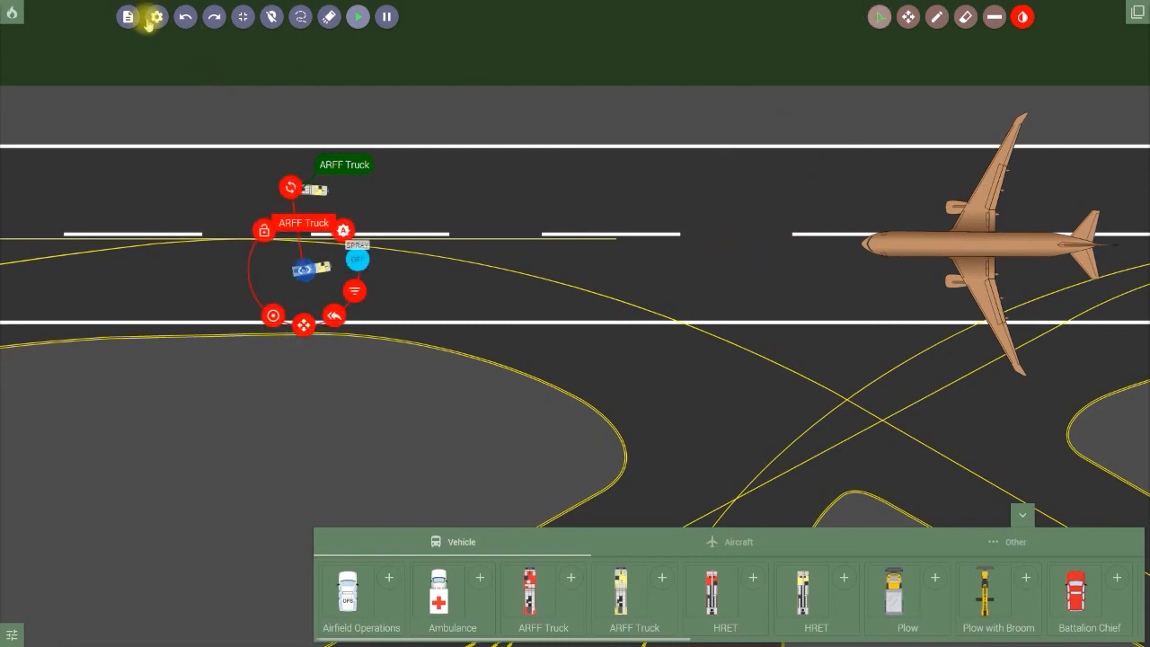
{"action": "left_click", "coordinate": [156, 18]}
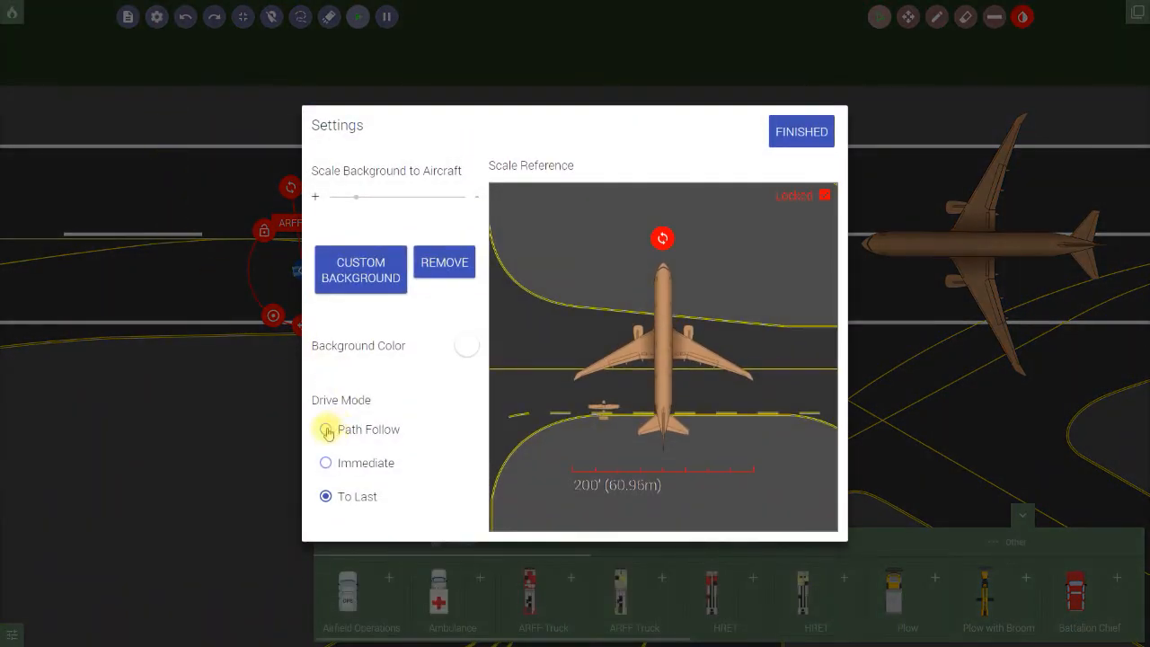
{"action": "left_click", "coordinate": [800, 135]}
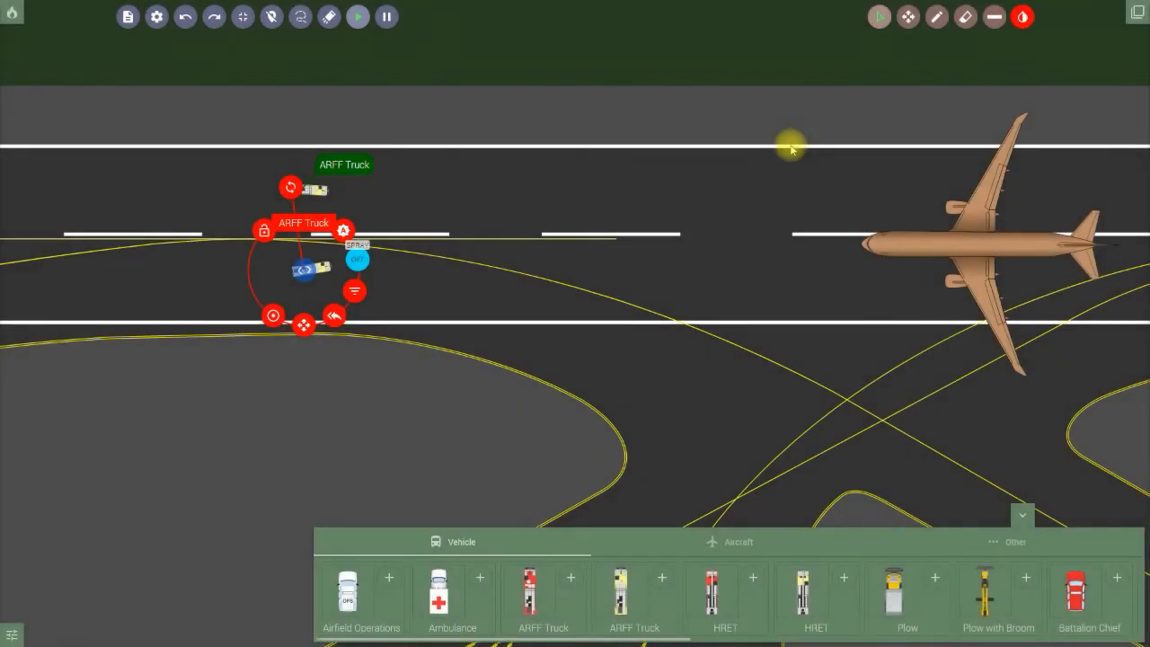
{"action": "left_click", "coordinate": [486, 296]}
- Move the lower ARFF Truck to the angled taxiway leading to the 16L-34R hold line, and rotate it parallel to the taxiway line
{"action": "scroll", "coordinate": [585, 364], "scroll_direction": "down", "scroll_amount": 4}
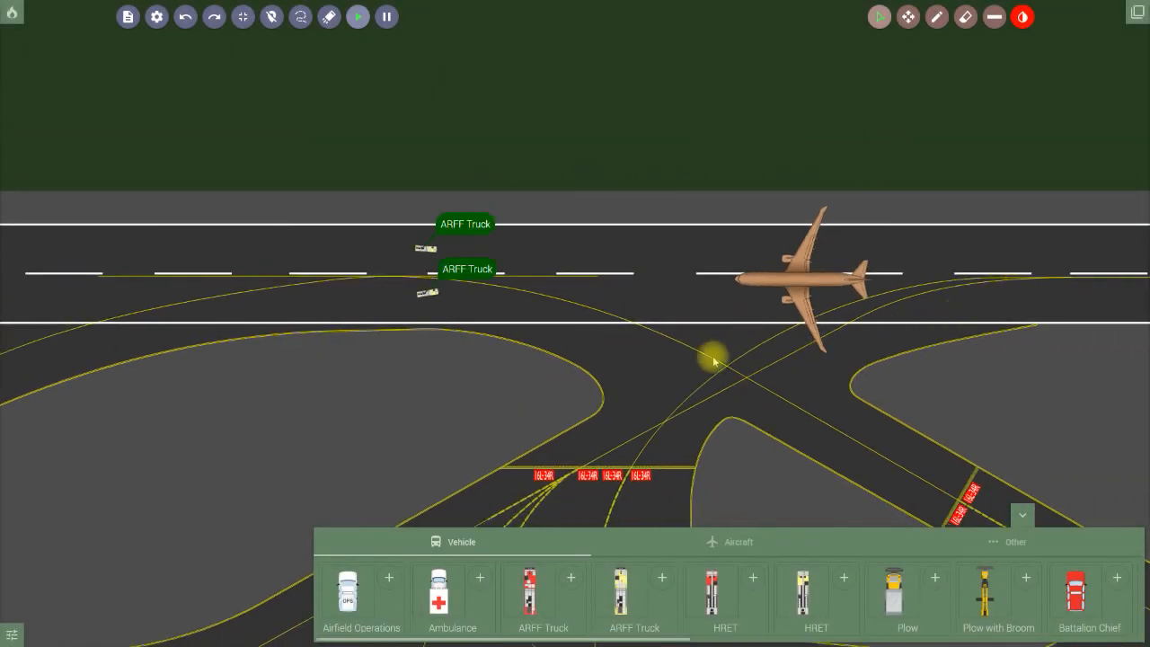
{"action": "left_click", "coordinate": [1021, 519]}
{"action": "left_click_drag", "start_coordinate": [546, 249], "coordinate": [605, 100]}
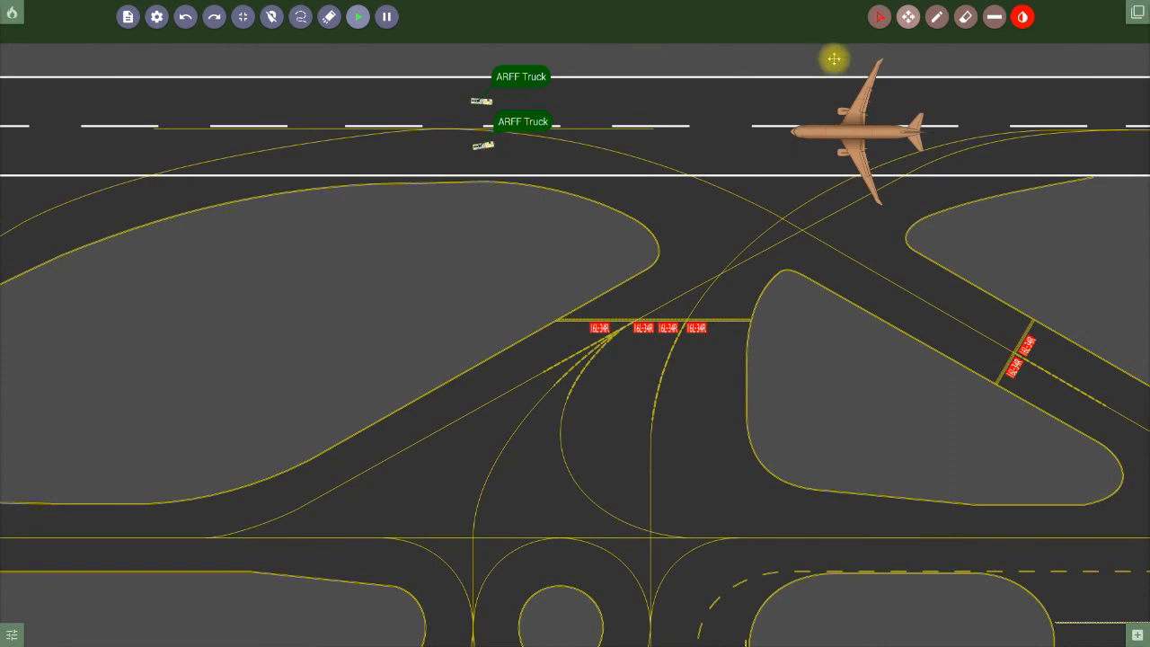
{"action": "left_click", "coordinate": [880, 16]}
{"action": "left_click", "coordinate": [486, 153]}
{"action": "left_click_drag", "start_coordinate": [480, 207], "coordinate": [371, 542]}
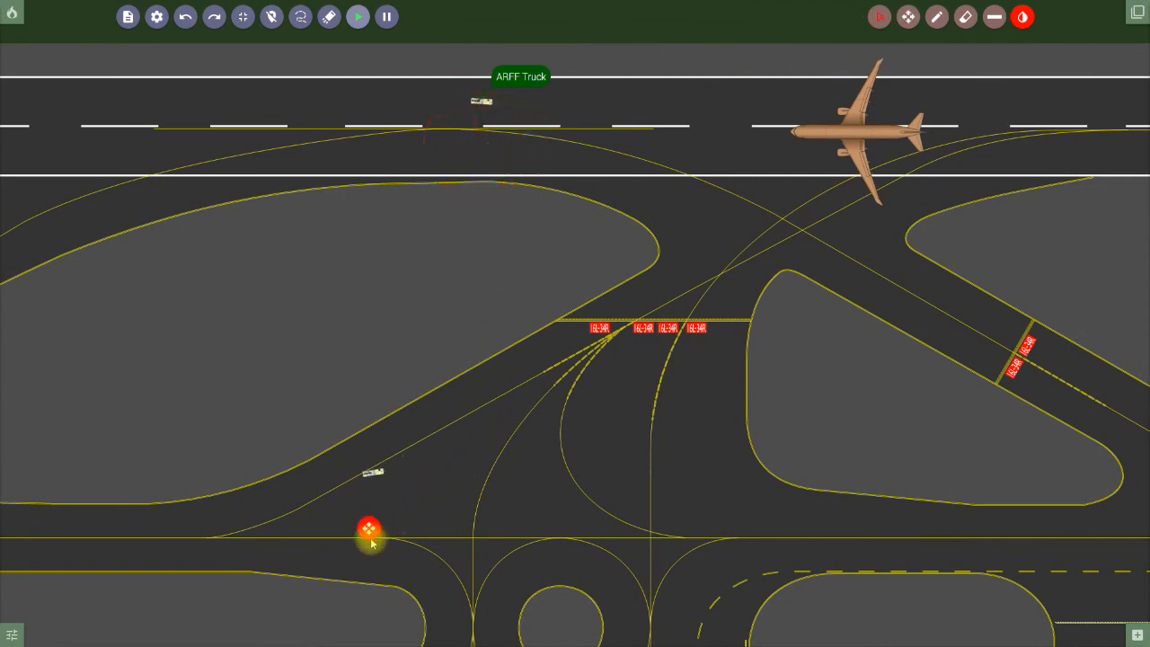
{"action": "left_click", "coordinate": [371, 471]}
{"action": "left_click_drag", "start_coordinate": [356, 392], "coordinate": [320, 392]}
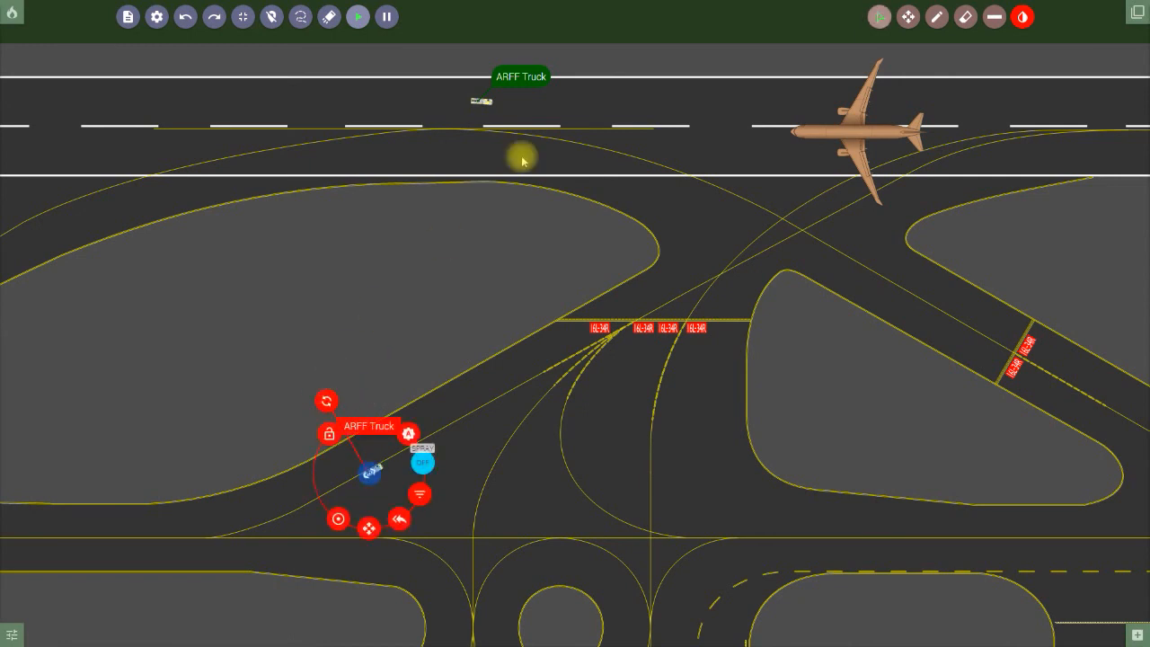
- Move the remaining runway ARFF Truck behind the first one on the taxiway, and rotate it to match the taxiway line
{"action": "left_click", "coordinate": [481, 103]}
{"action": "left_click_drag", "start_coordinate": [477, 156], "coordinate": [270, 562]}
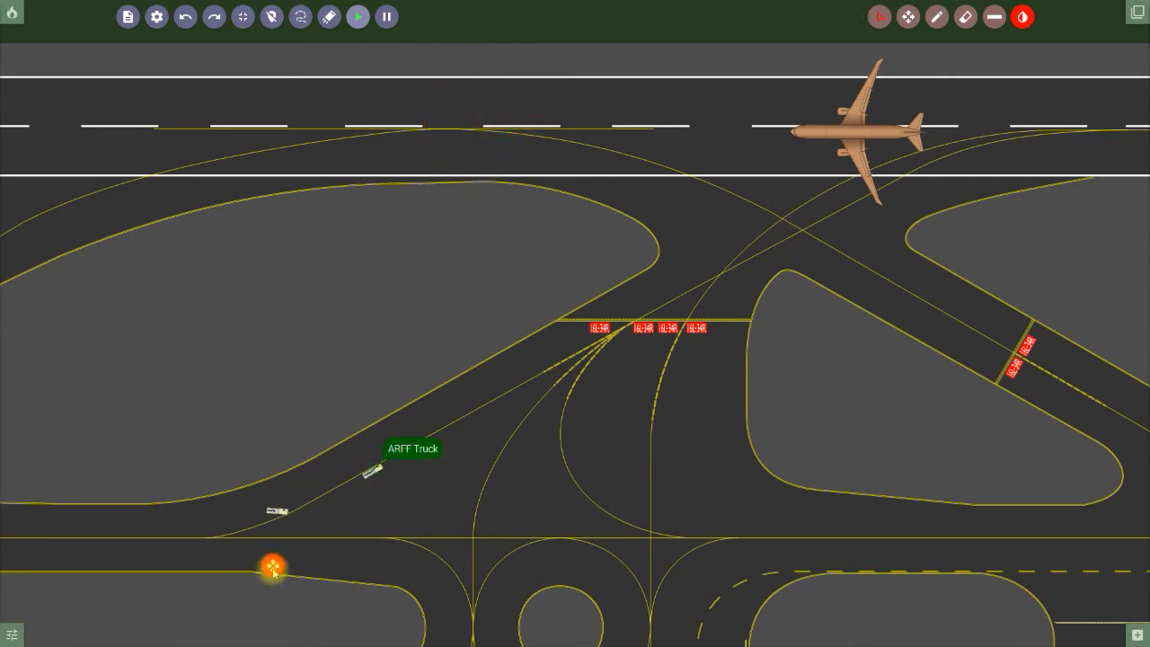
{"action": "left_click_drag", "start_coordinate": [282, 424], "coordinate": [225, 416]}
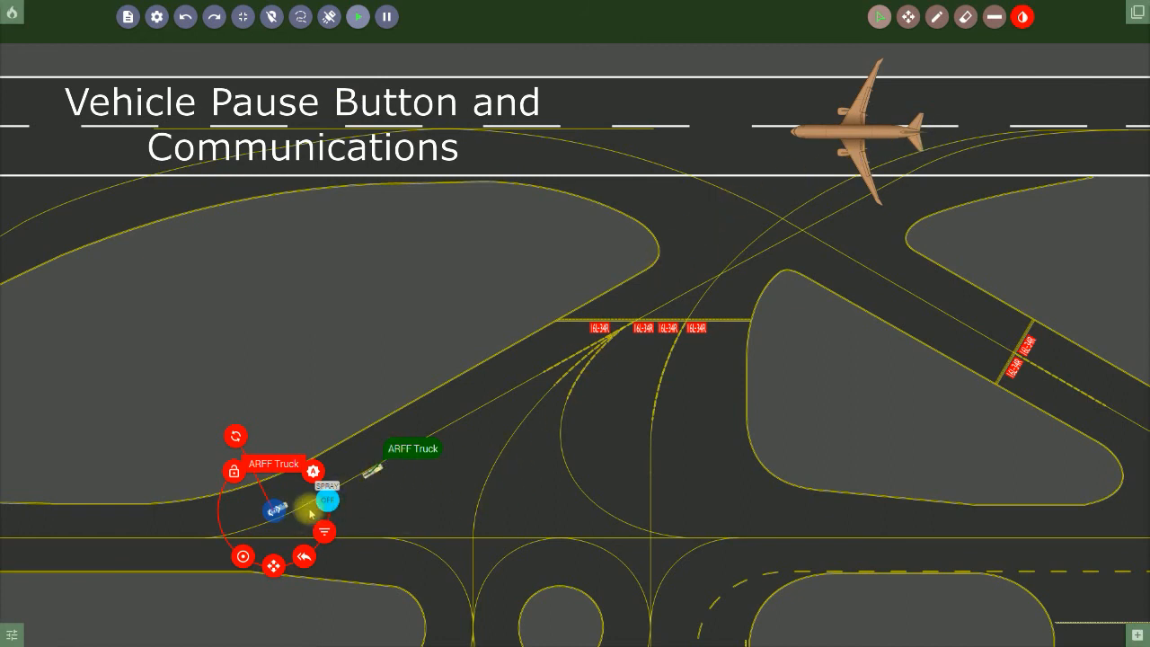
- Draw the lead truck's path along the taxiway, across the hold line and onto the runway, ending above the centerline before the aircraft's nose
{"action": "left_click", "coordinate": [375, 474]}
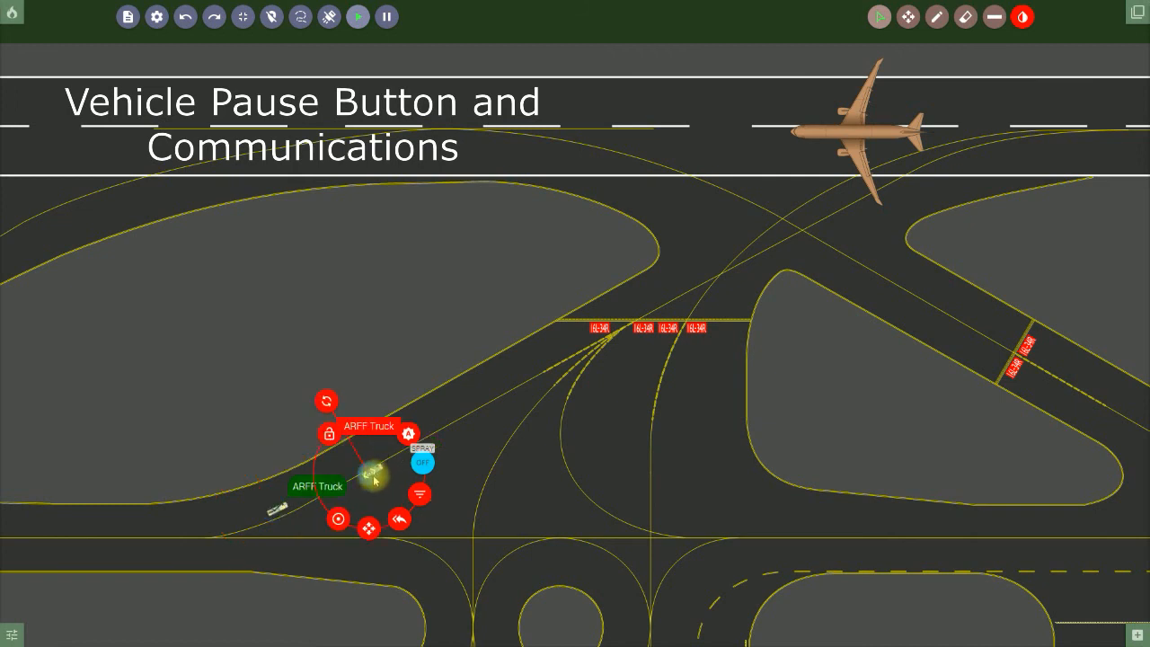
{"action": "left_click", "coordinate": [376, 479]}
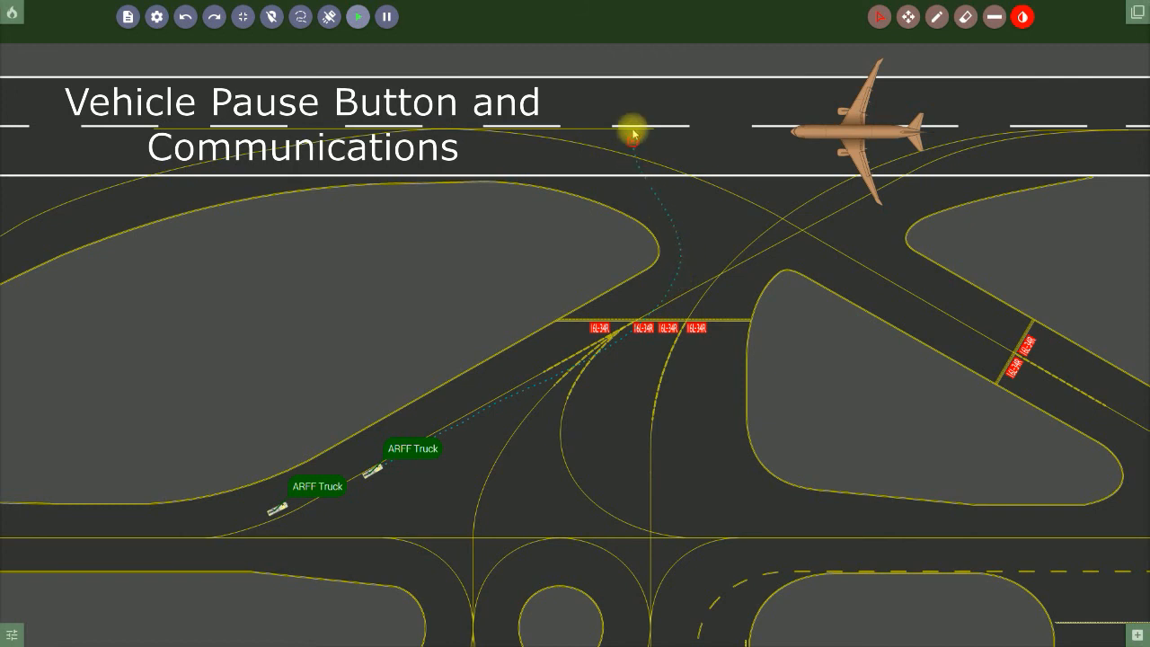
{"action": "left_click", "coordinate": [724, 92]}
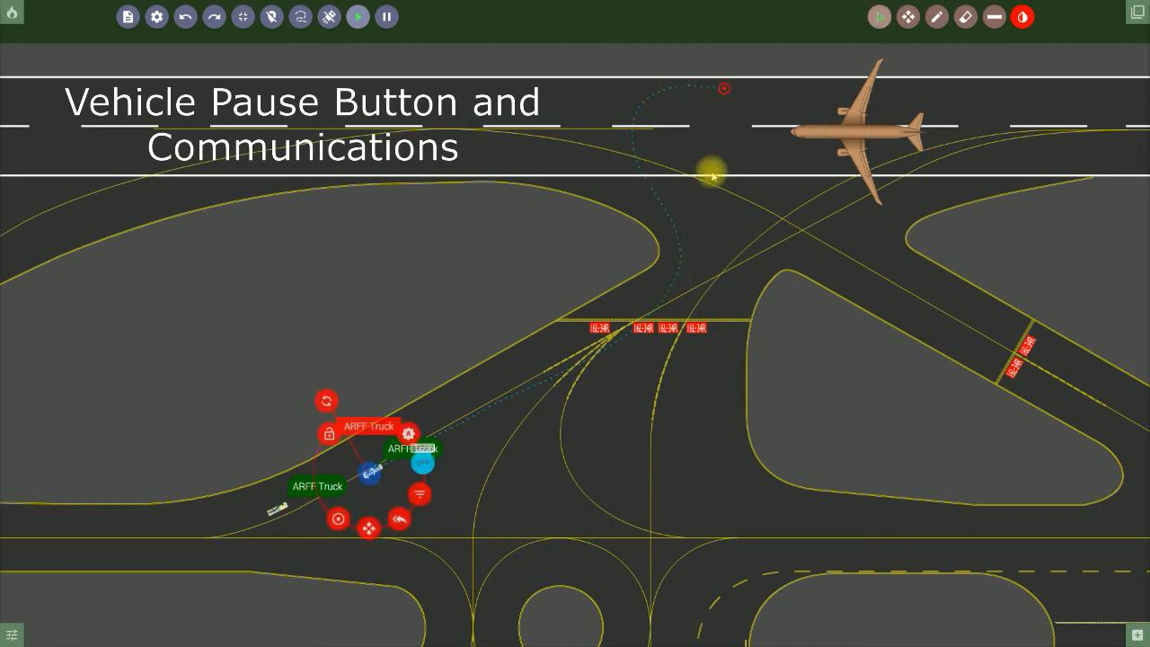
- Draw the trailing truck's path along the taxiway and across the hold line, ending at the runway's lower edge below the aircraft's nose
{"action": "left_click", "coordinate": [277, 507]}
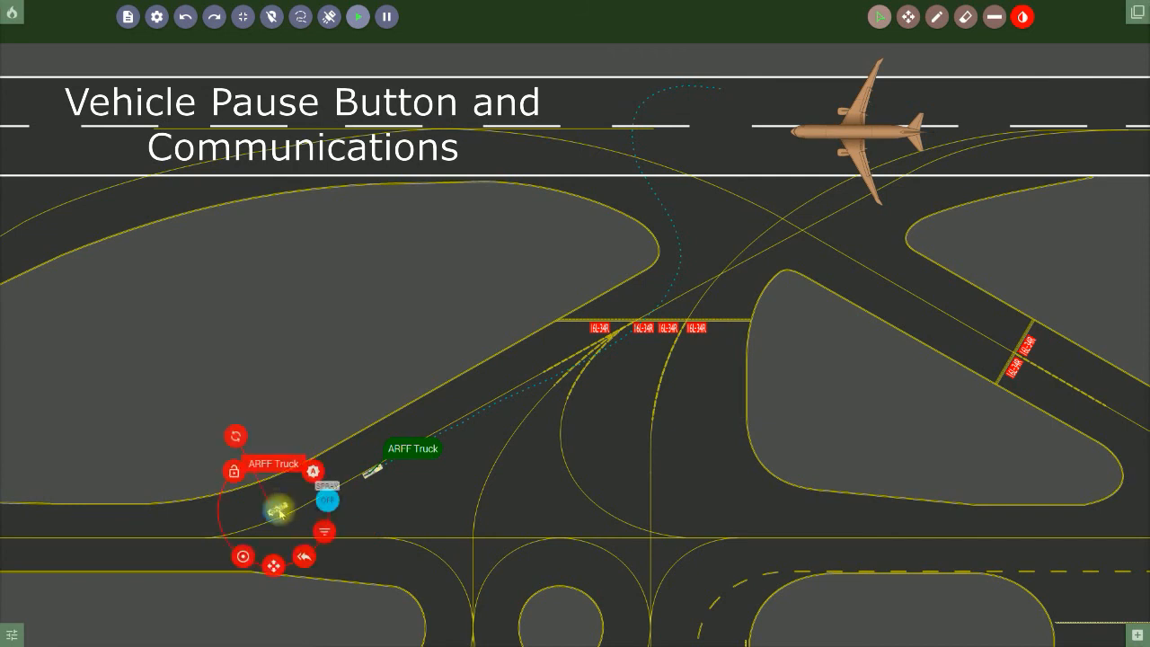
{"action": "left_click", "coordinate": [277, 508]}
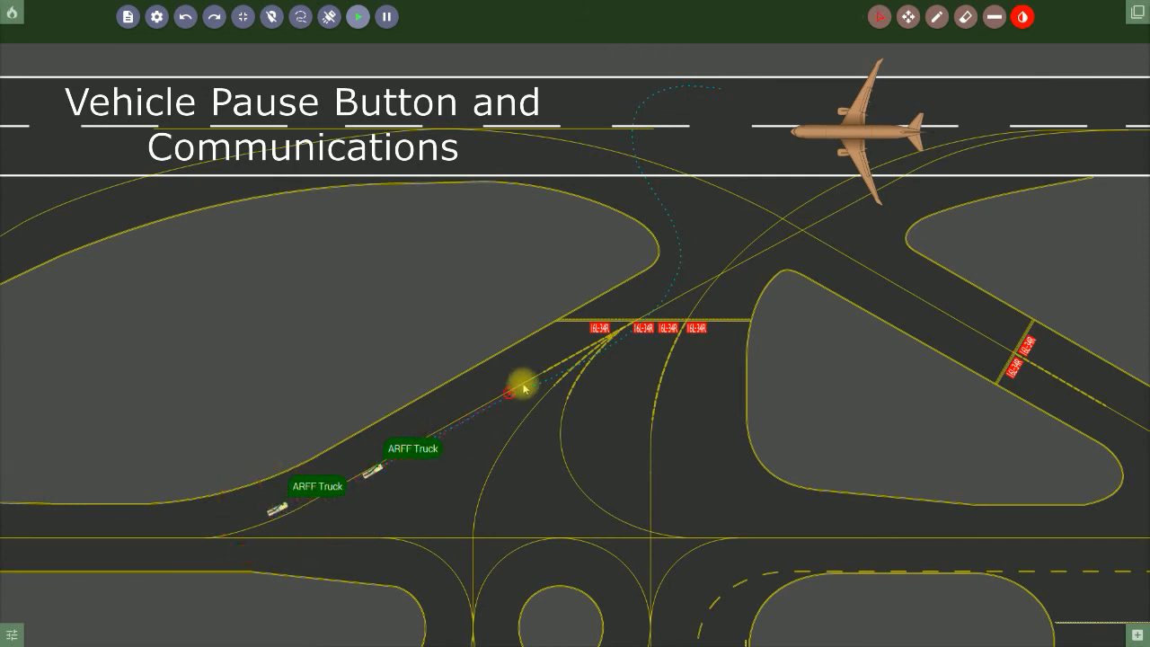
{"action": "left_click", "coordinate": [685, 244]}
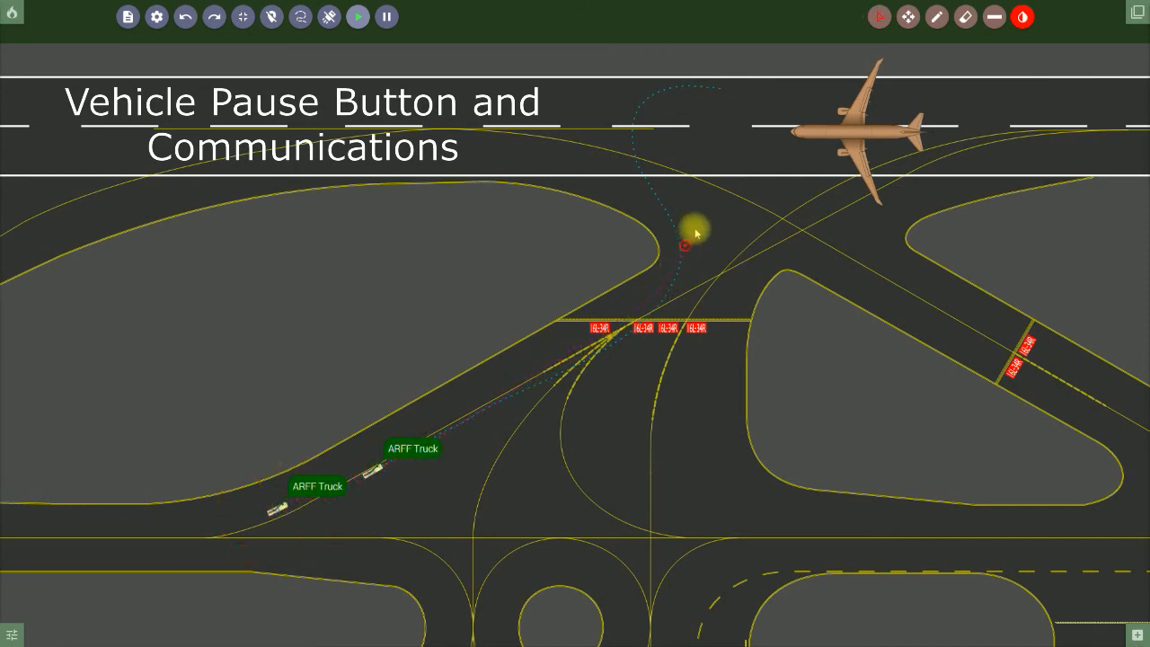
{"action": "left_click", "coordinate": [754, 171]}
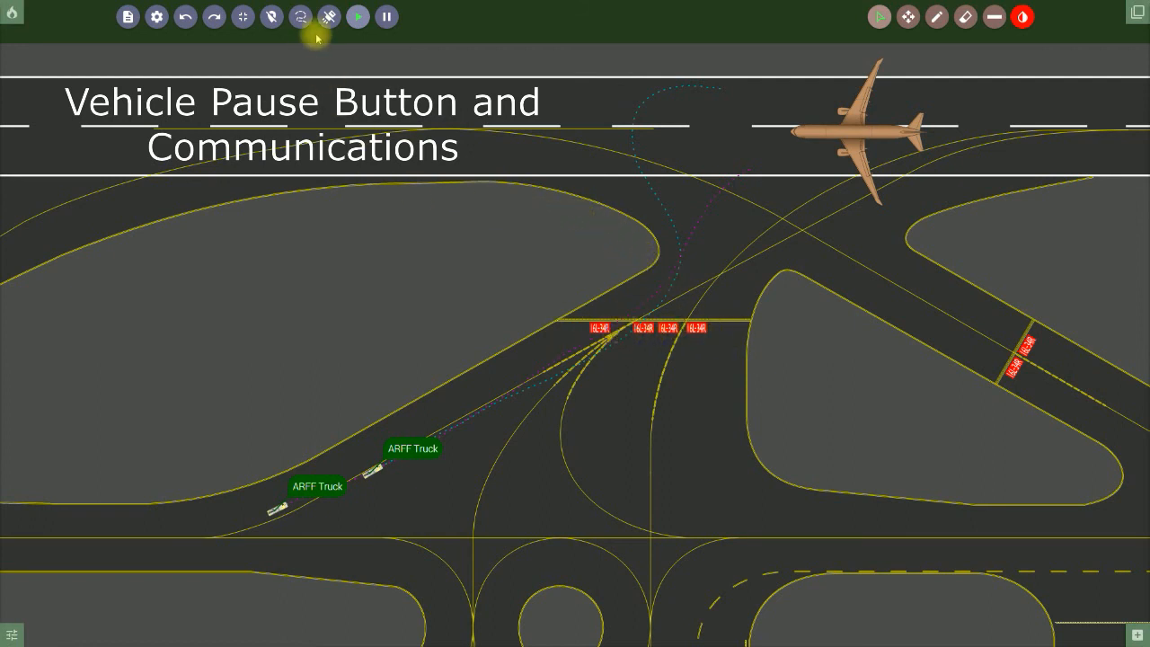
- Let both trucks drive along their paths, and freeze vehicle motion as the lead truck reaches the 16L-34R hold line
{"action": "scroll", "coordinate": [645, 404], "scroll_direction": "up", "scroll_amount": 3}
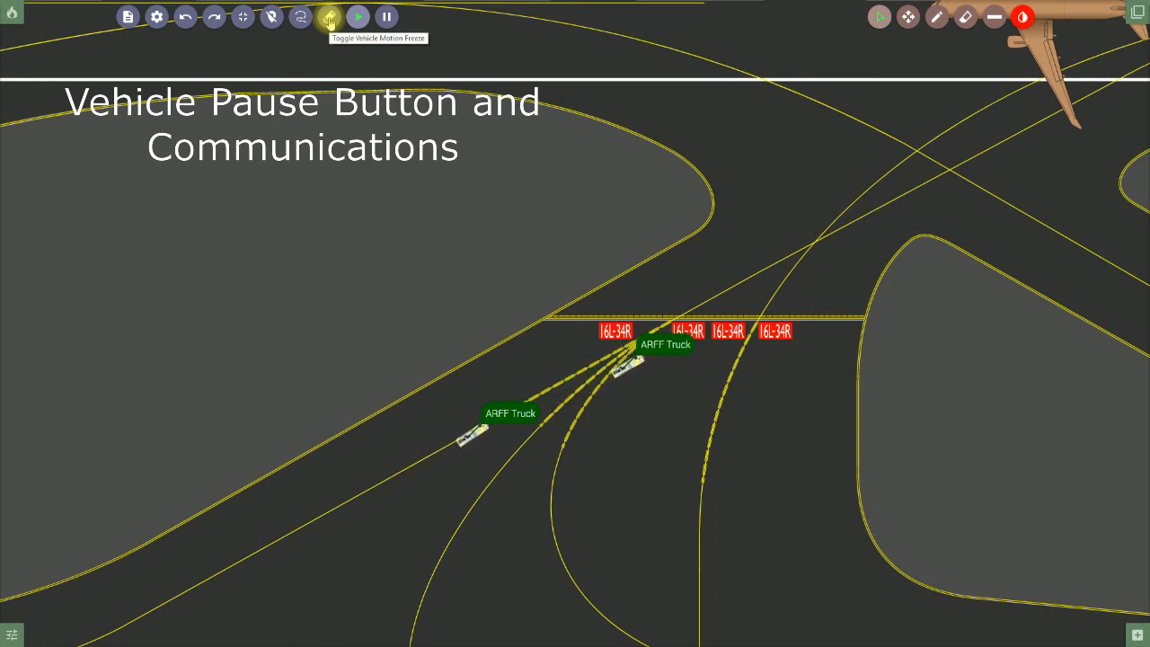
{"action": "left_click", "coordinate": [330, 18]}
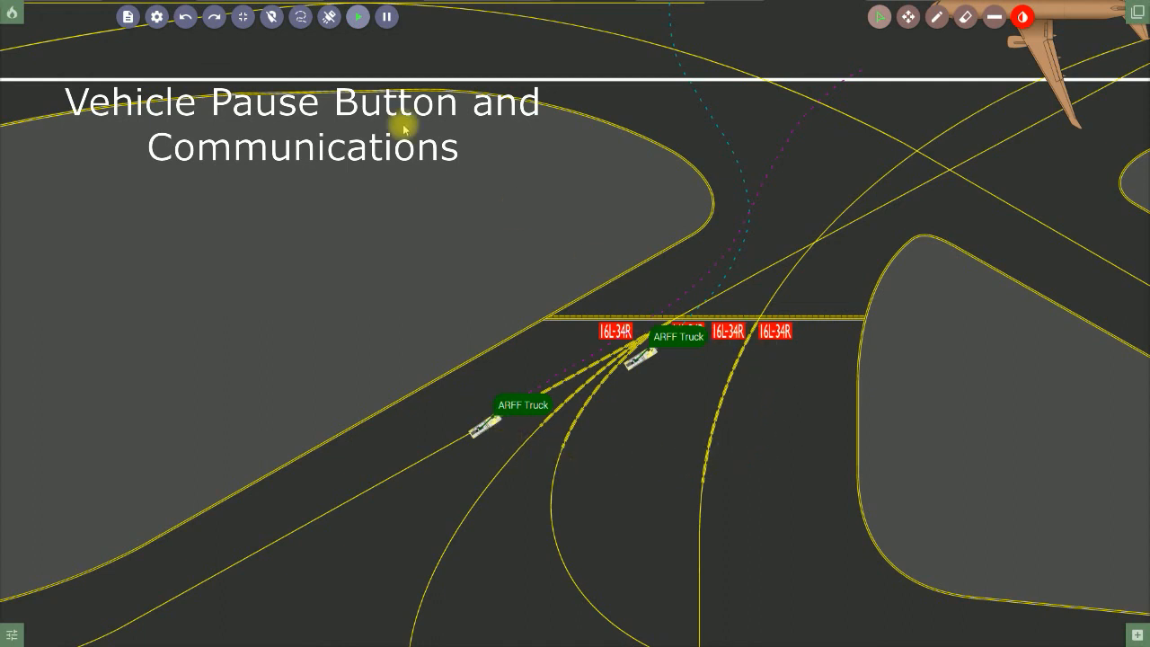
- Release the vehicle motion freeze so both trucks finish their paths onto the runway, with the whole aircraft in view
{"action": "left_click", "coordinate": [329, 16]}
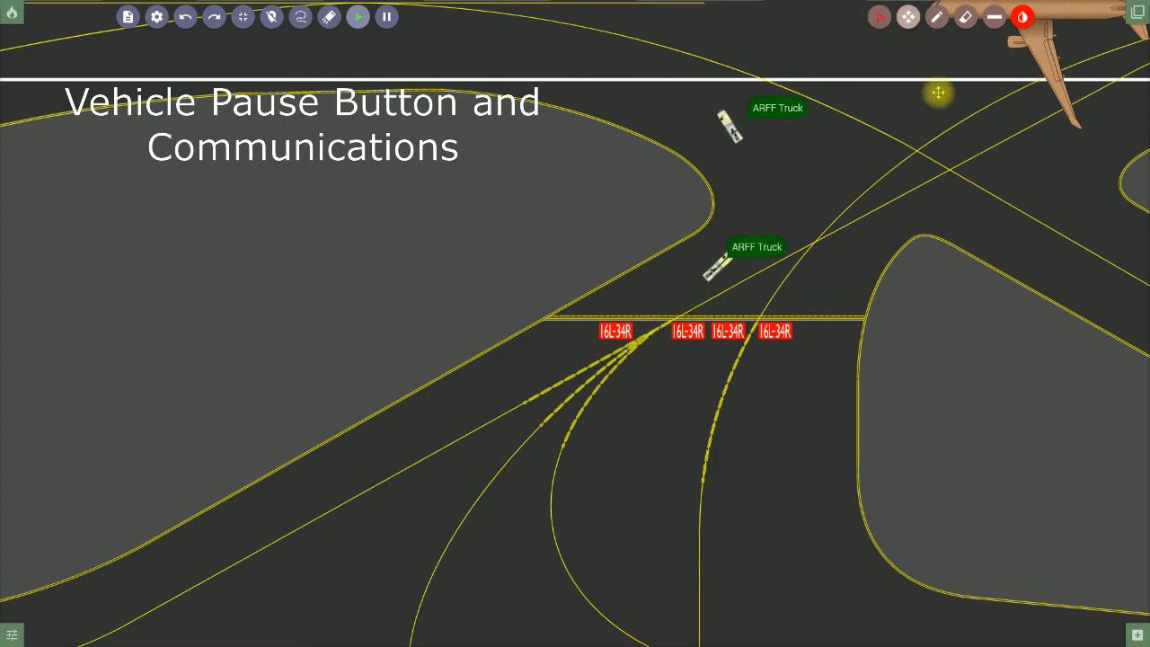
{"action": "left_click_drag", "start_coordinate": [934, 163], "coordinate": [912, 269]}
{"action": "left_click_drag", "start_coordinate": [878, 374], "coordinate": [604, 440]}
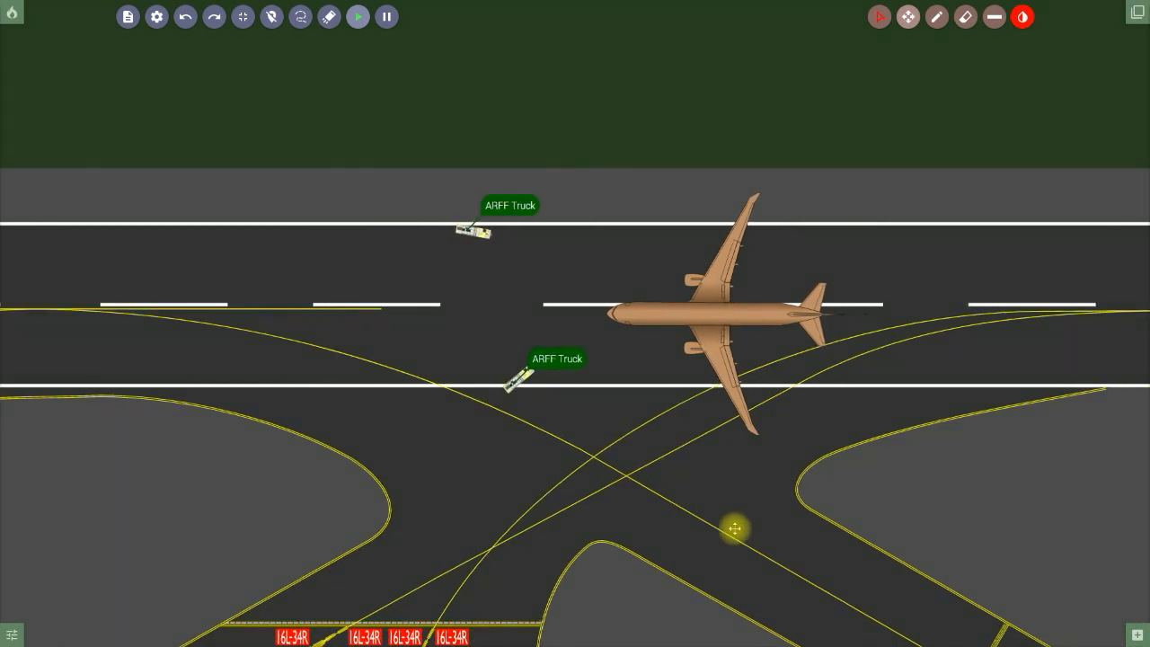
- Move the ARFF Truck at the runway's lower edge back along the runway, onto the curved taxiway line well ahead of the aircraft's nose
{"action": "left_click", "coordinate": [878, 17]}
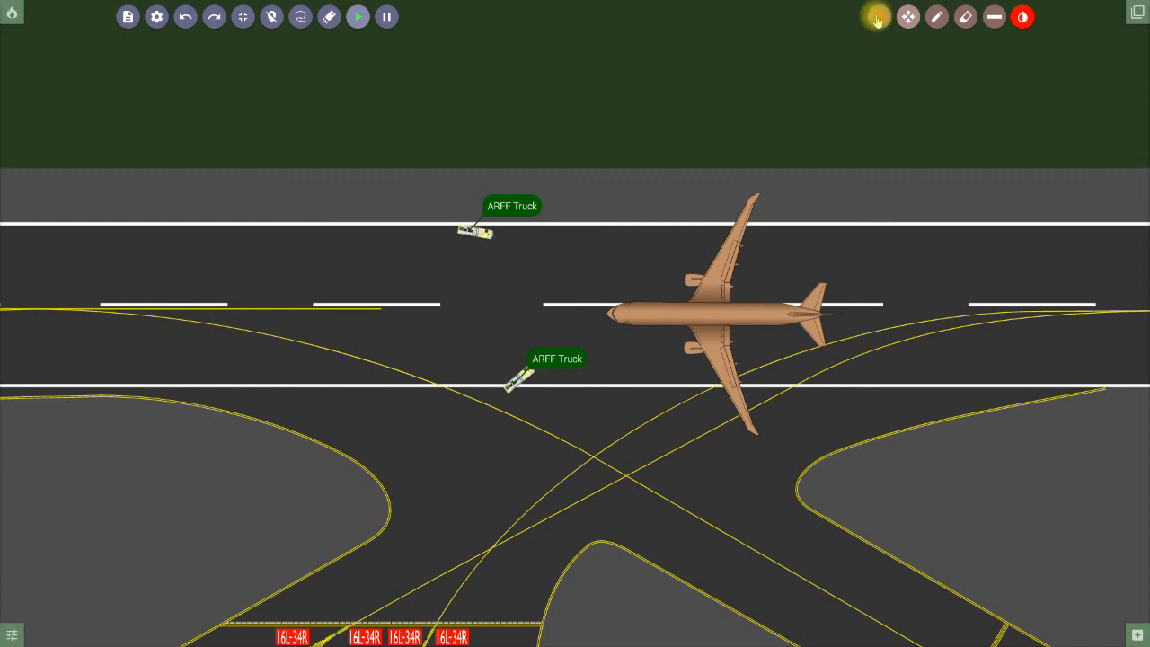
{"action": "left_click", "coordinate": [517, 378]}
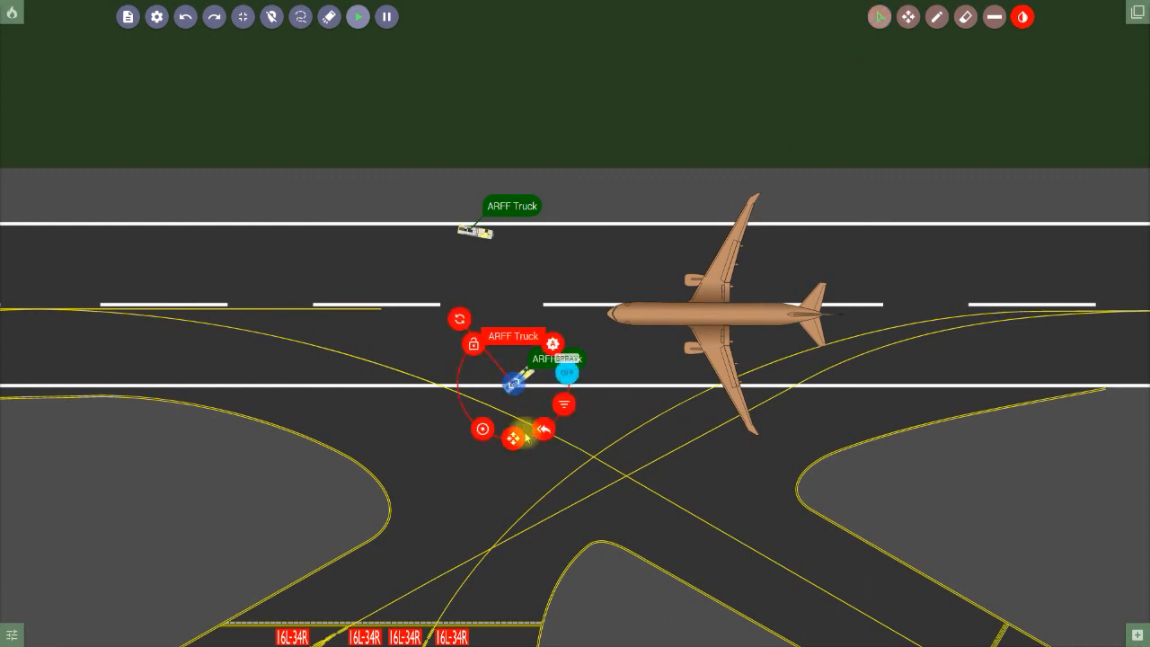
{"action": "left_click", "coordinate": [513, 440]}
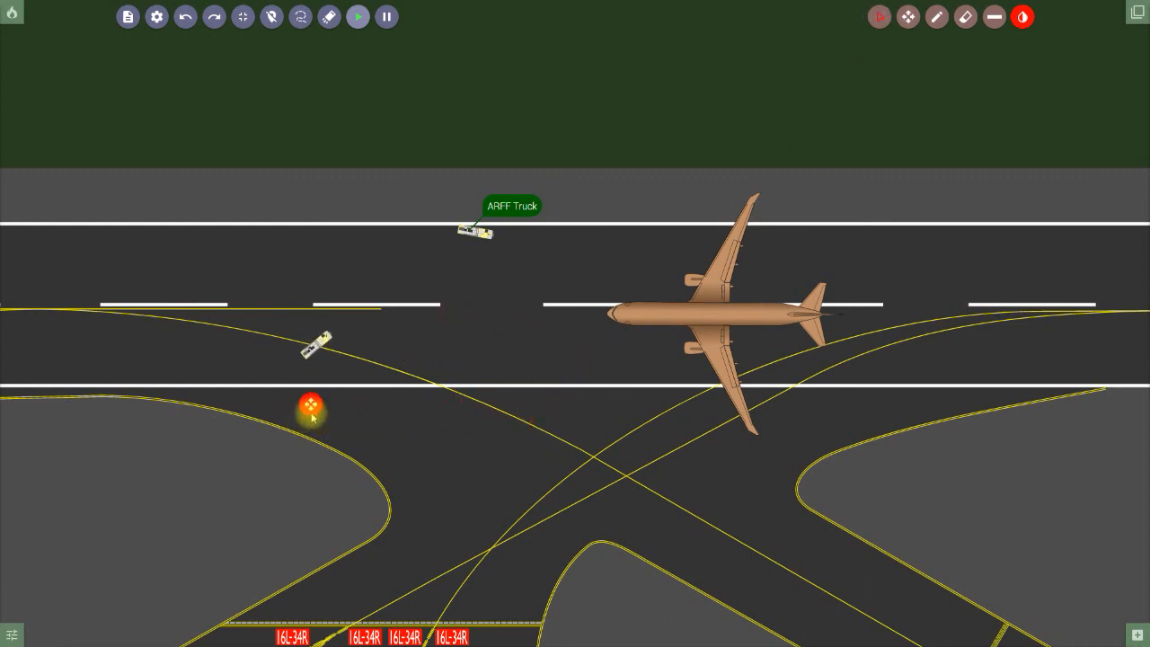
{"action": "left_click", "coordinate": [324, 410]}
- Move the upper ARFF Truck back above the centerline near the other truck, and rotate it parallel to the runway
{"action": "left_click", "coordinate": [486, 234]}
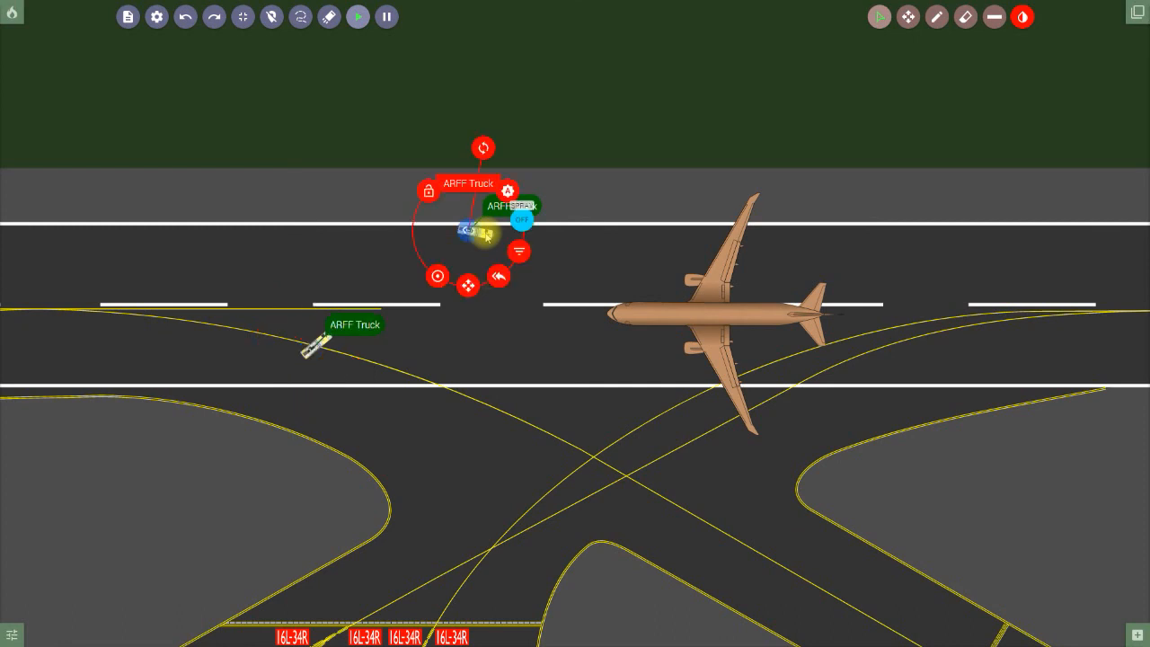
{"action": "left_click", "coordinate": [469, 285]}
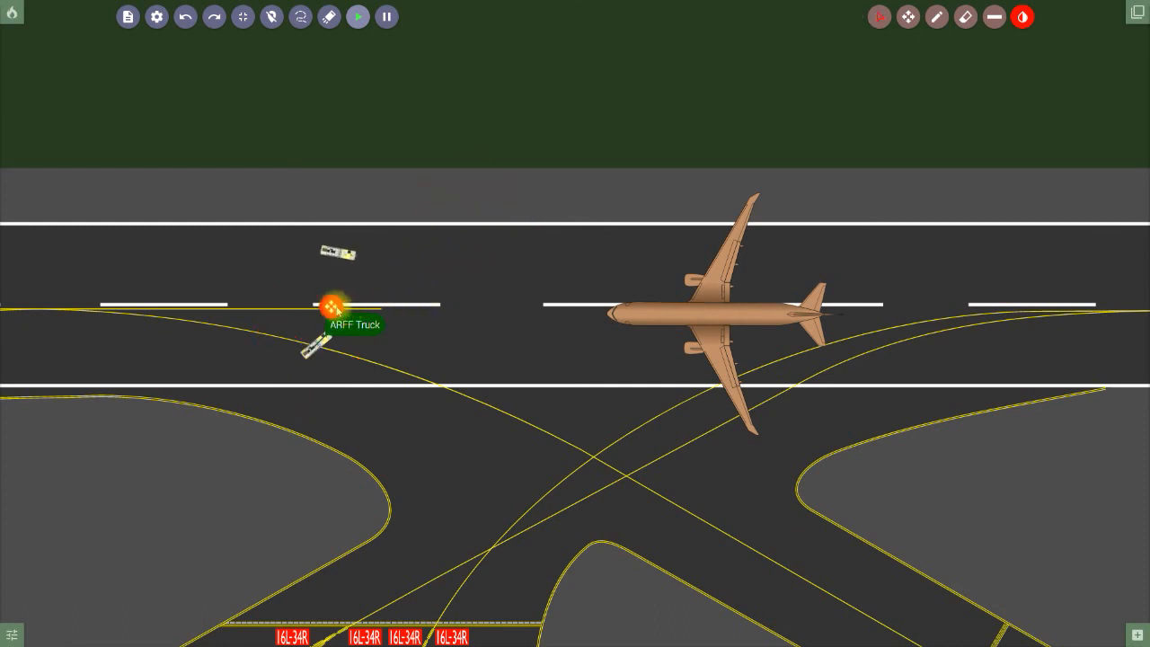
{"action": "left_click", "coordinate": [333, 308]}
{"action": "left_click", "coordinate": [342, 166]}
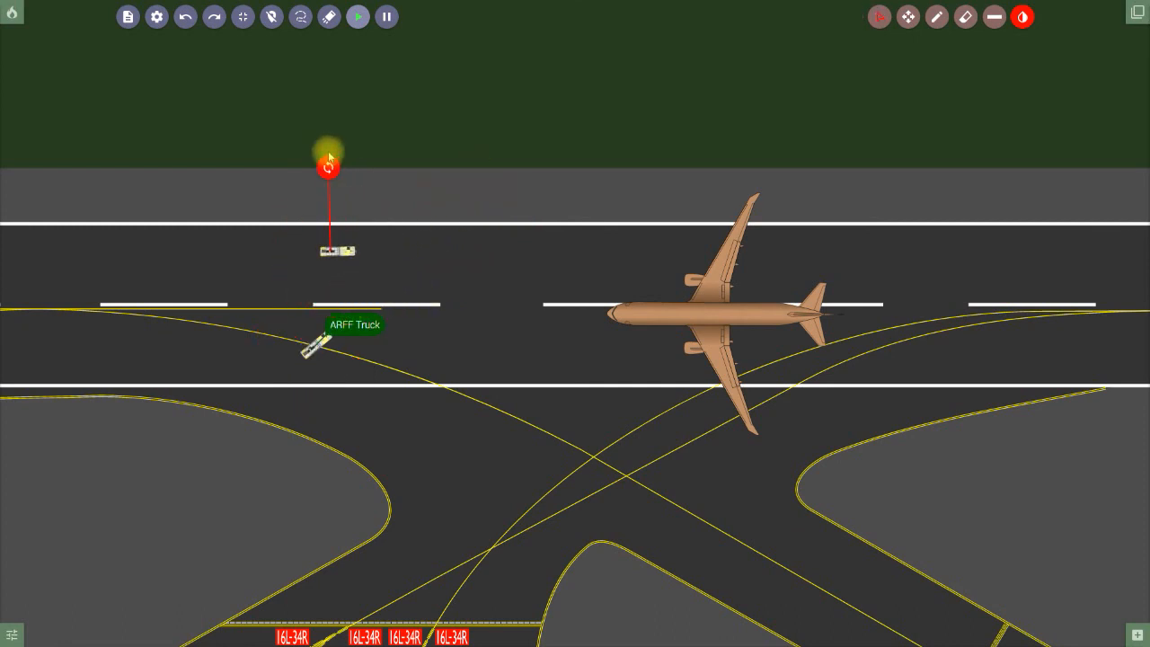
{"action": "left_click", "coordinate": [332, 162]}
- Rotate the lower ARFF Truck parallel to the runway and align it directly below the upper truck
{"action": "left_click", "coordinate": [331, 349]}
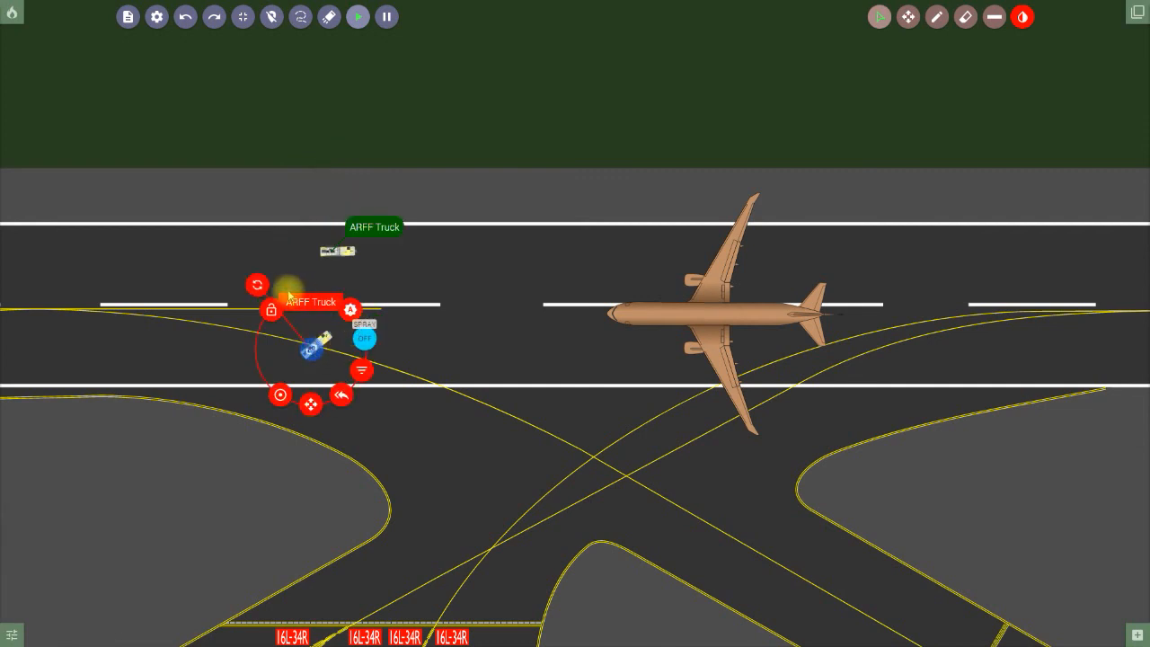
{"action": "left_click", "coordinate": [257, 285]}
{"action": "left_click", "coordinate": [312, 256]}
{"action": "left_click", "coordinate": [318, 408]}
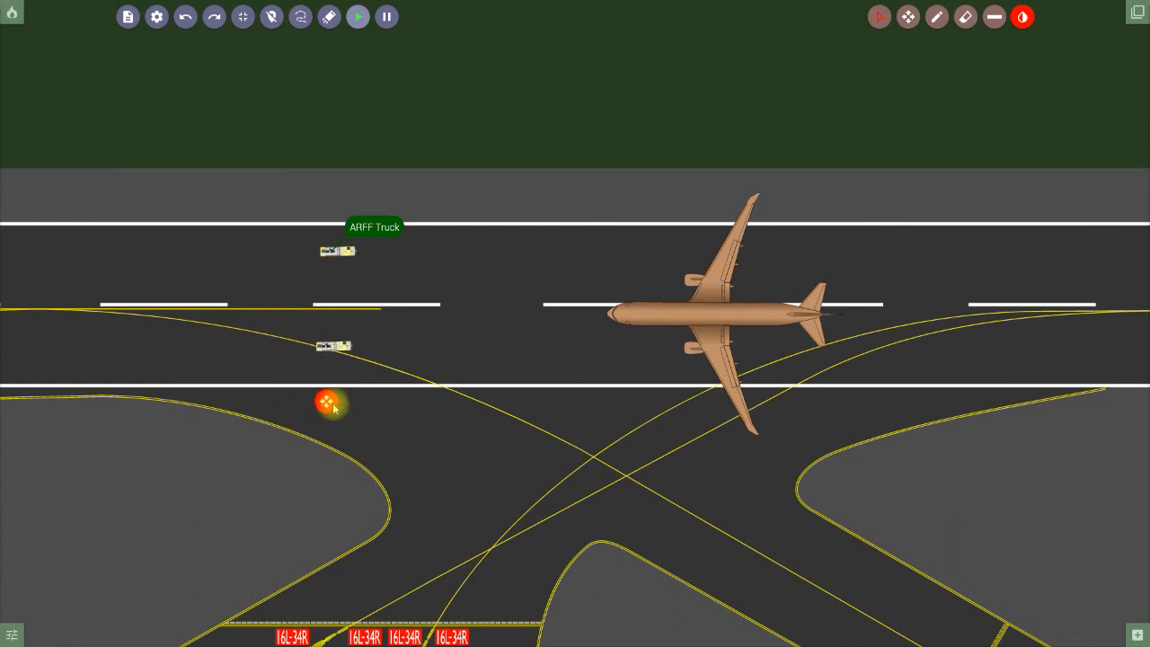
{"action": "left_click", "coordinate": [332, 405]}
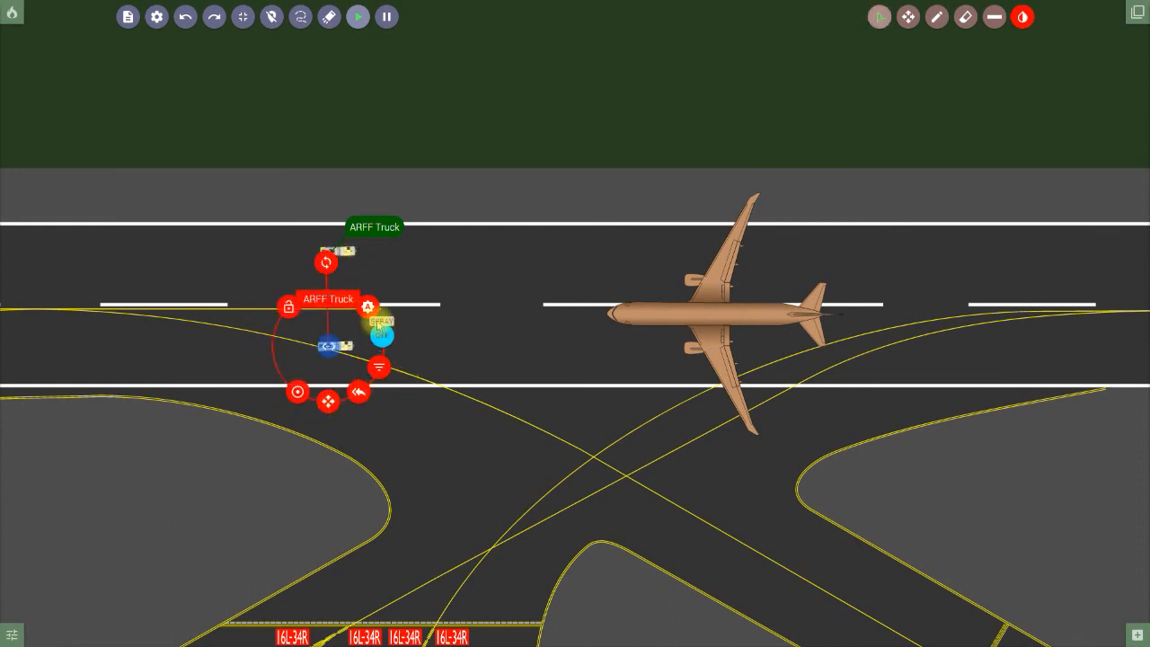
{"action": "left_click", "coordinate": [331, 348]}
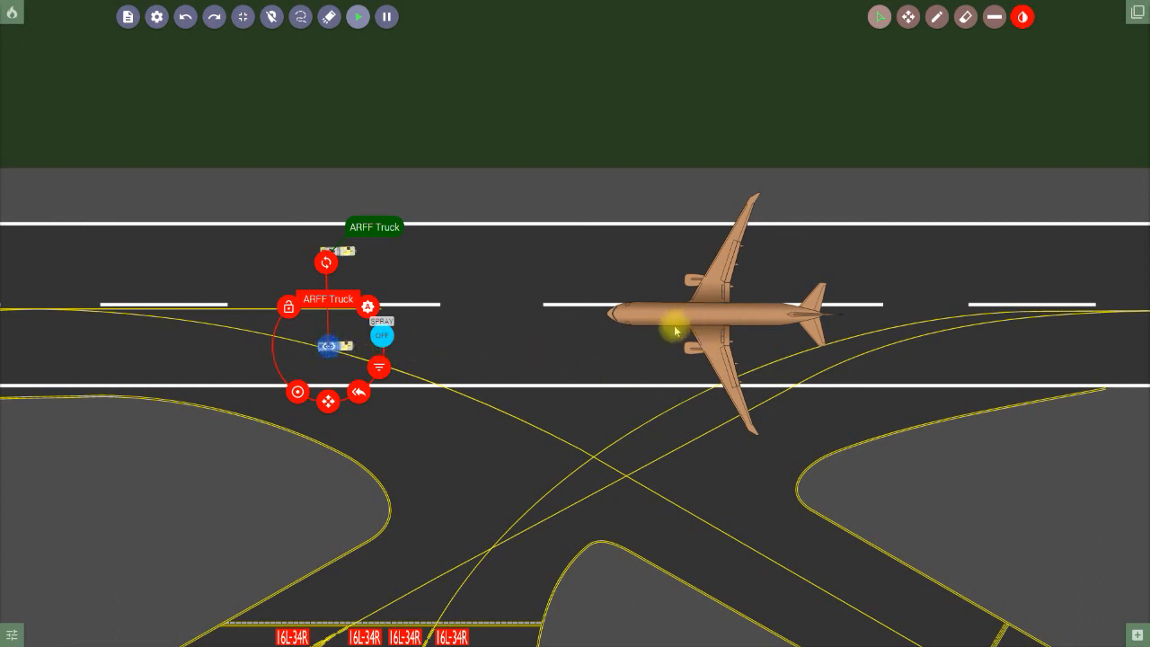
- Add a new fire, pause the simulation, and move the fire onto the aircraft's lower engine
{"action": "left_click", "coordinate": [12, 12]}
{"action": "left_click", "coordinate": [65, 624]}
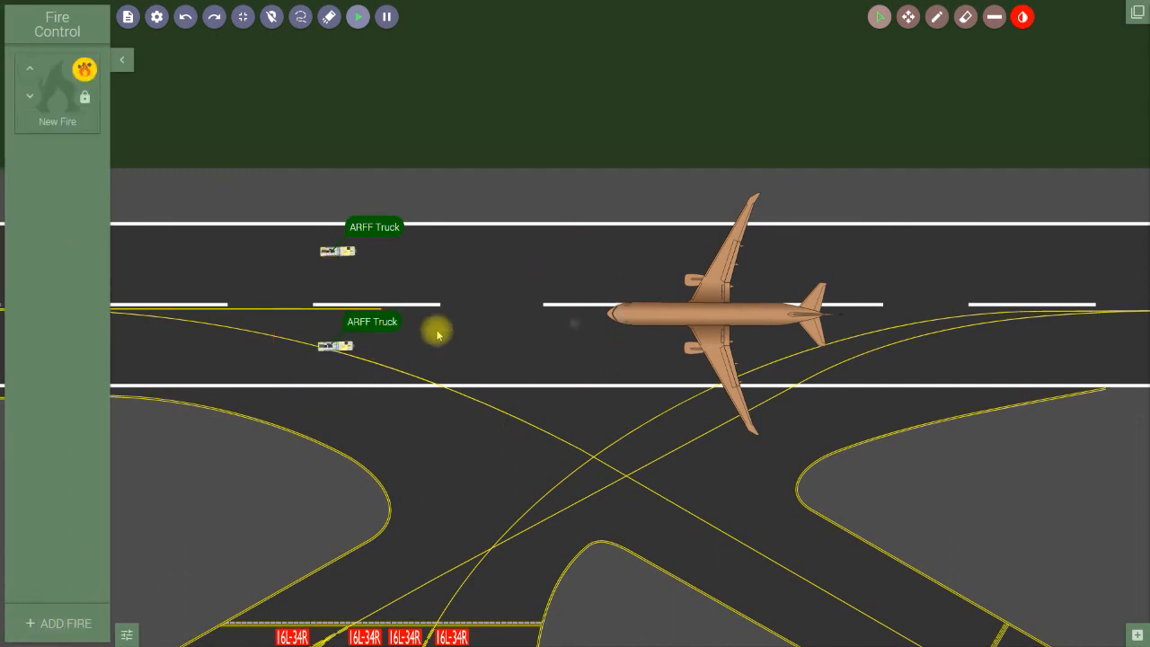
{"action": "left_click", "coordinate": [387, 17]}
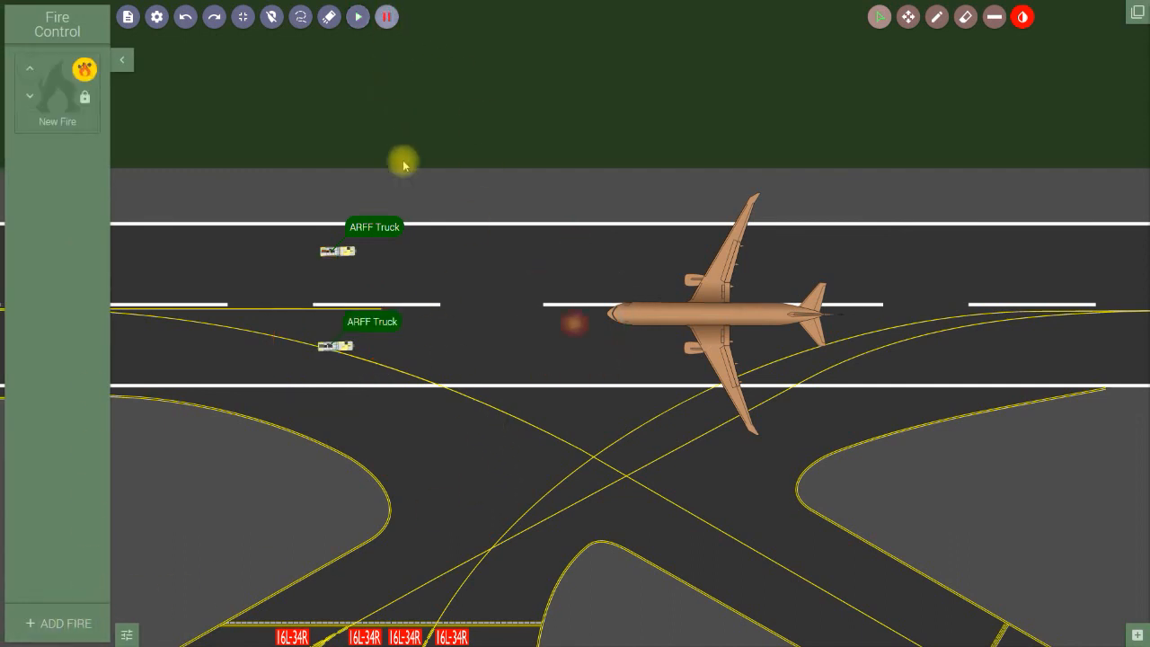
{"action": "left_click", "coordinate": [573, 322]}
{"action": "left_click_drag", "start_coordinate": [574, 379], "coordinate": [691, 392]}
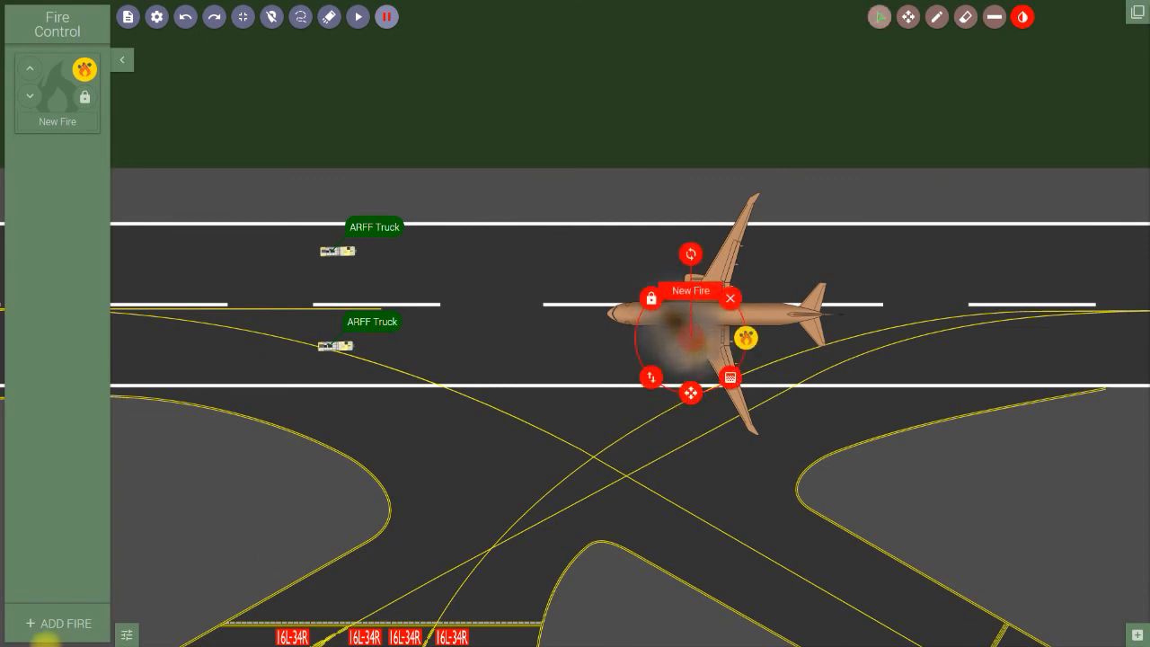
- Set the wind to 94 degrees at 20 MPH, and nudge the fire to the front of the lower engine
{"action": "left_click", "coordinate": [127, 636]}
{"action": "left_click", "coordinate": [113, 586]}
{"action": "left_click_drag", "start_coordinate": [134, 568], "coordinate": [176, 571]}
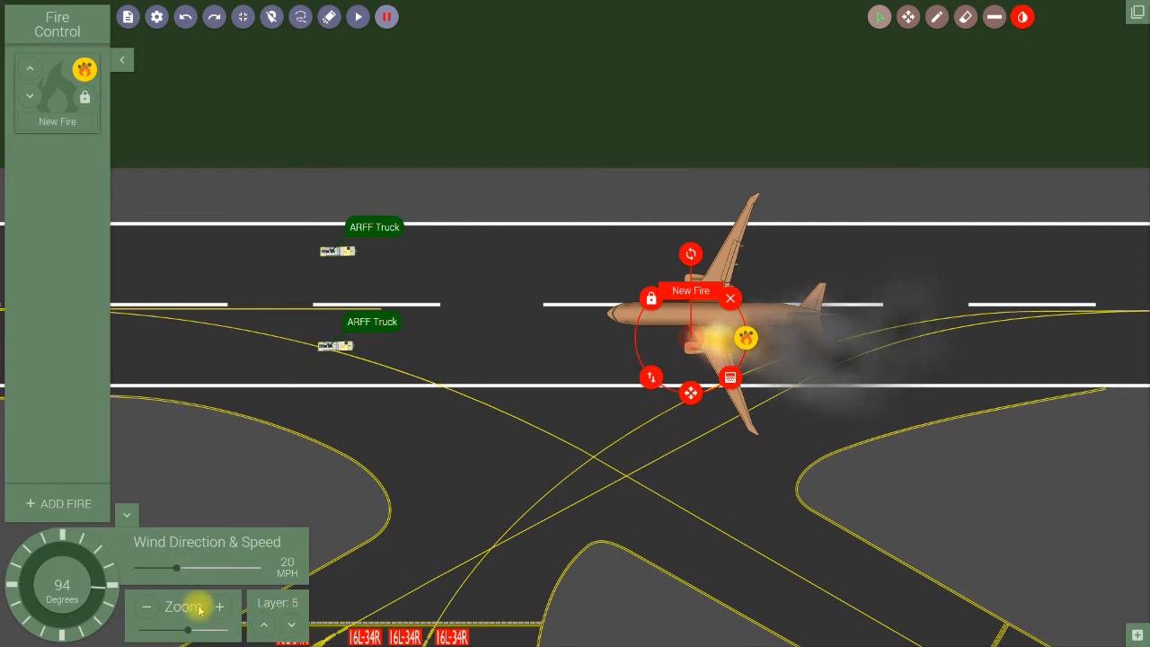
{"action": "left_click_drag", "start_coordinate": [688, 400], "coordinate": [680, 398]}
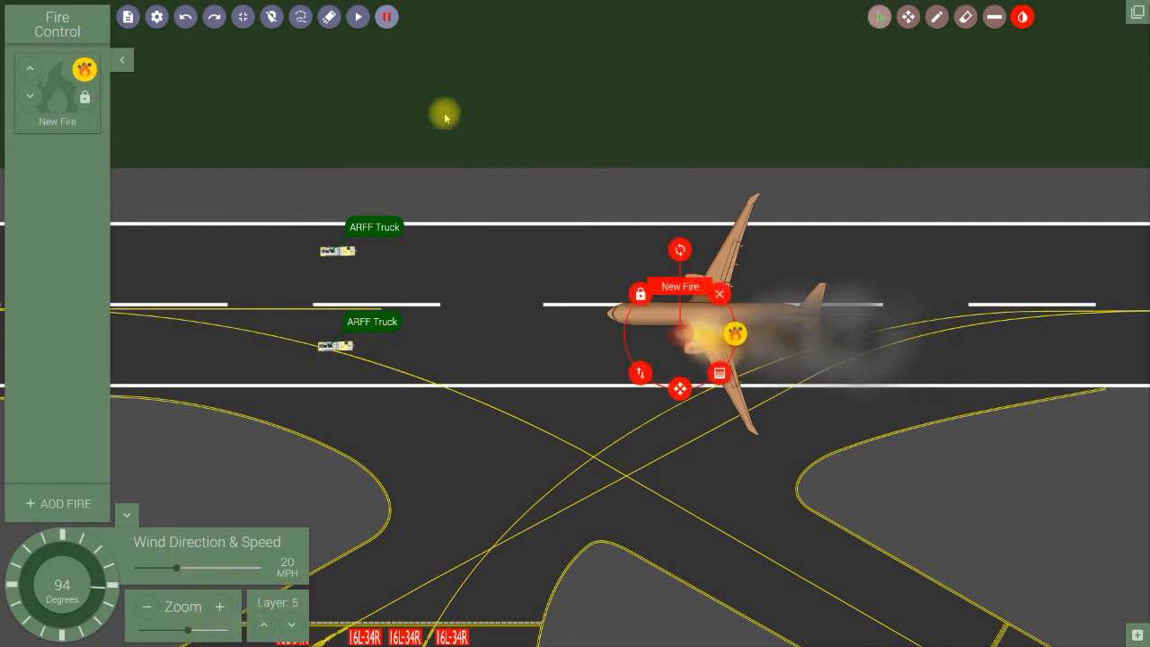
- Resume the simulation, and collapse the fire control and wind settings
{"action": "left_click", "coordinate": [358, 16]}
{"action": "left_click", "coordinate": [124, 63]}
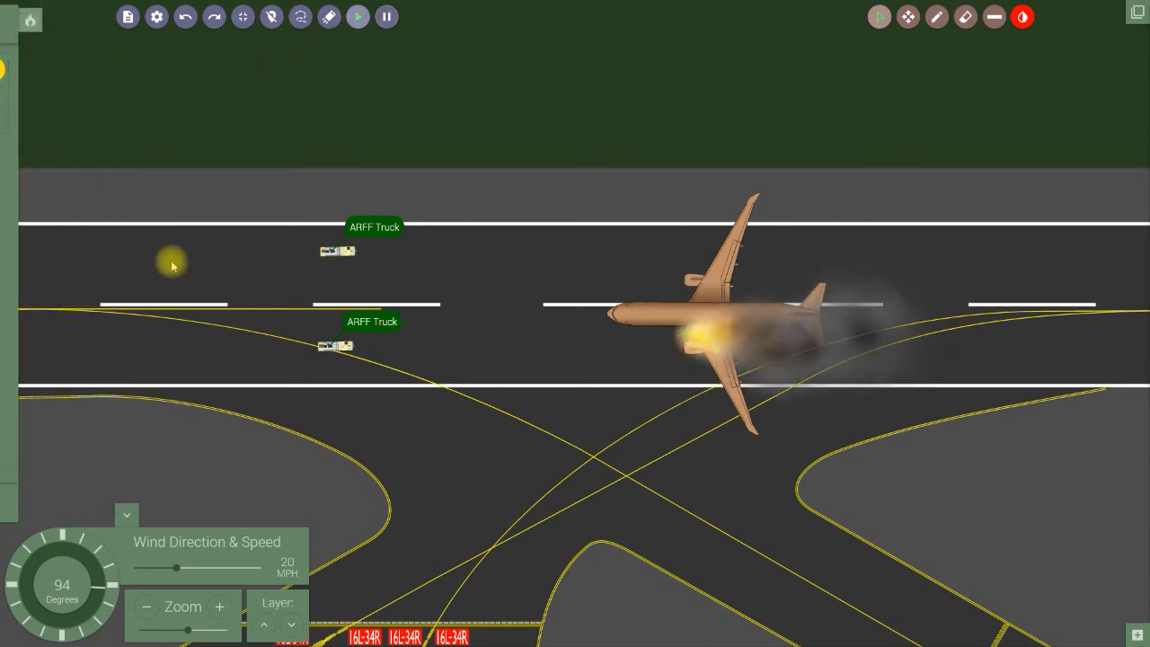
{"action": "left_click", "coordinate": [127, 515]}
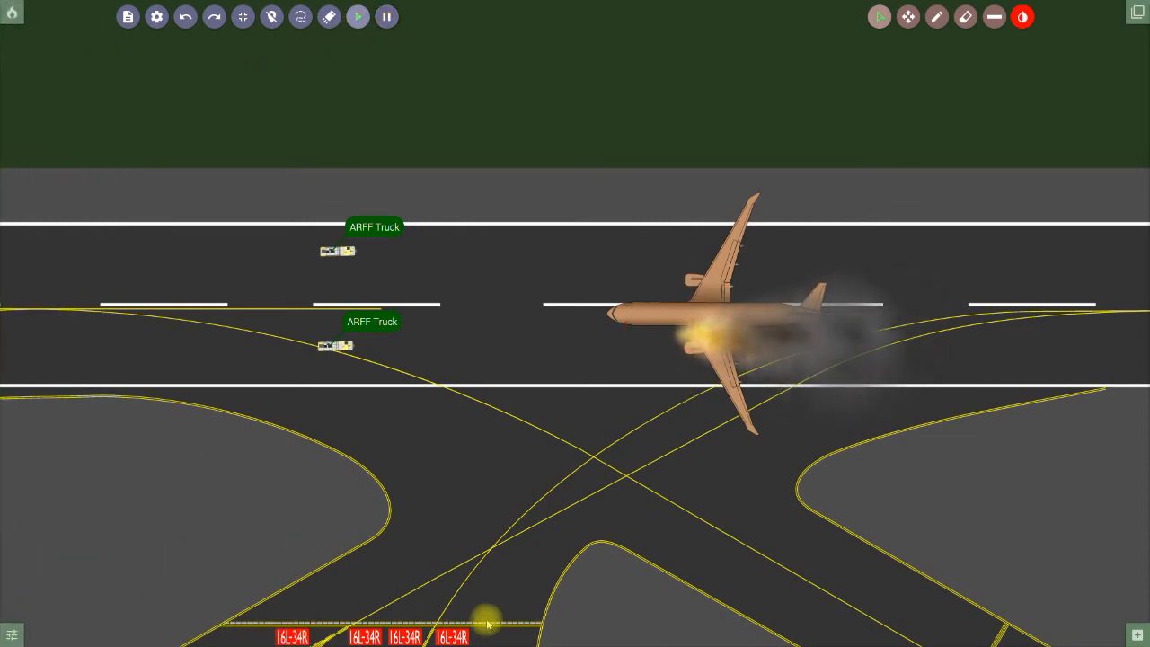
- Move both ARFF Trucks farther back from the aircraft, staggering the upper truck behind the lower one
{"action": "left_click", "coordinate": [335, 345]}
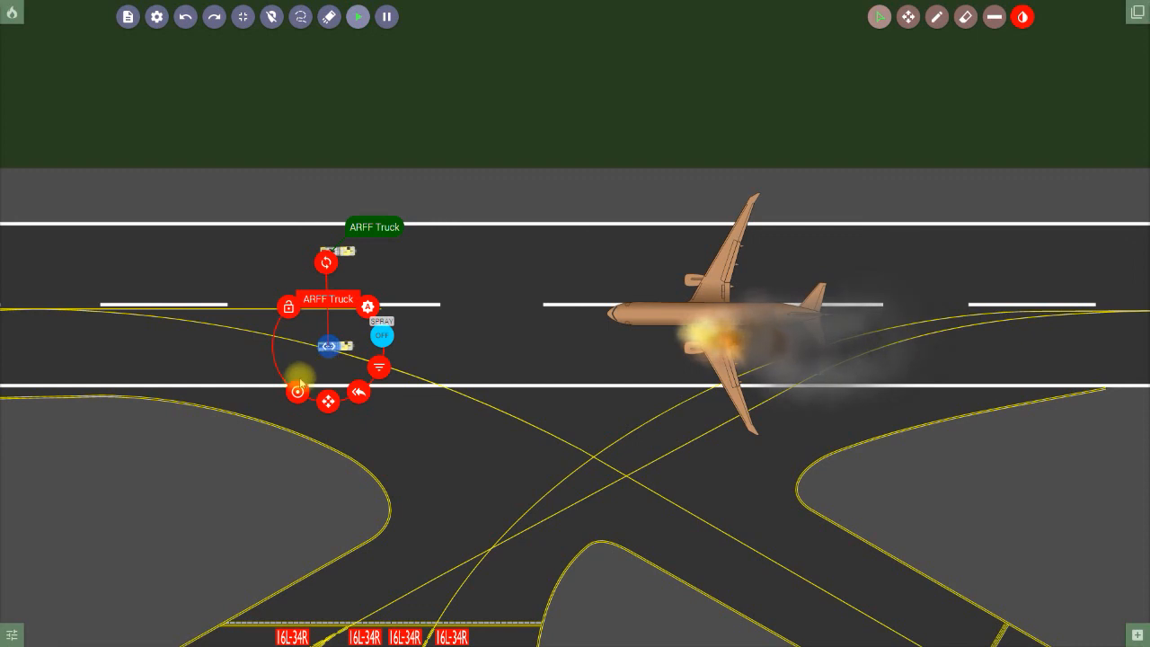
{"action": "left_click_drag", "start_coordinate": [329, 403], "coordinate": [299, 416]}
{"action": "left_click", "coordinate": [337, 251]}
{"action": "left_click_drag", "start_coordinate": [334, 310], "coordinate": [235, 310]}
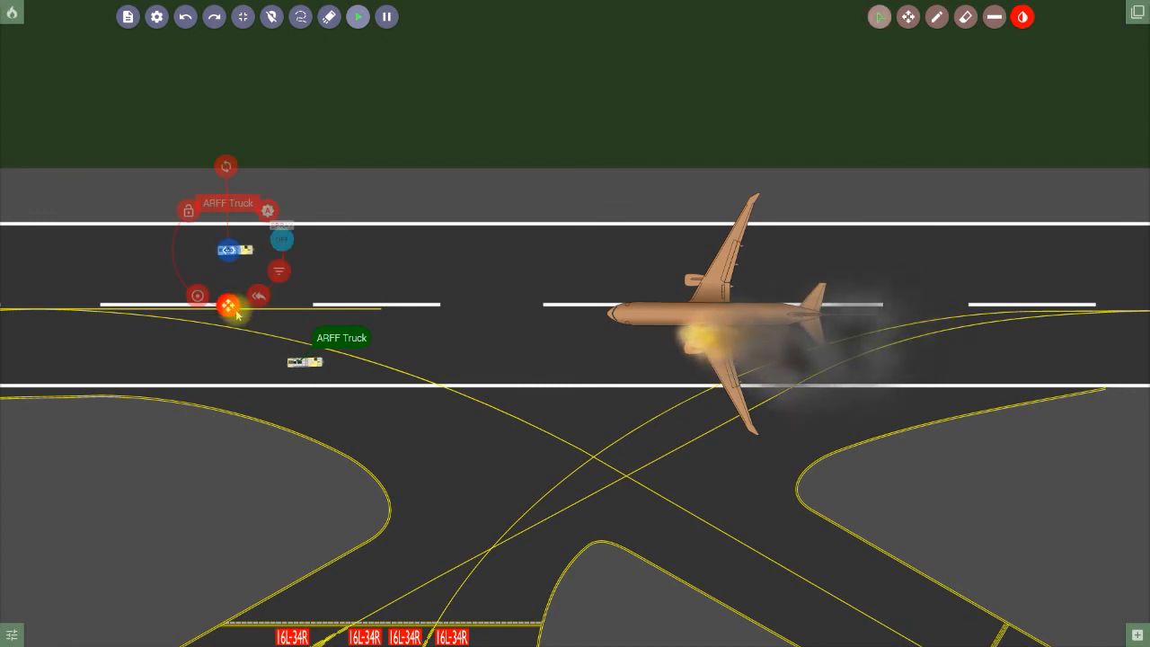
{"action": "left_click", "coordinate": [440, 346]}
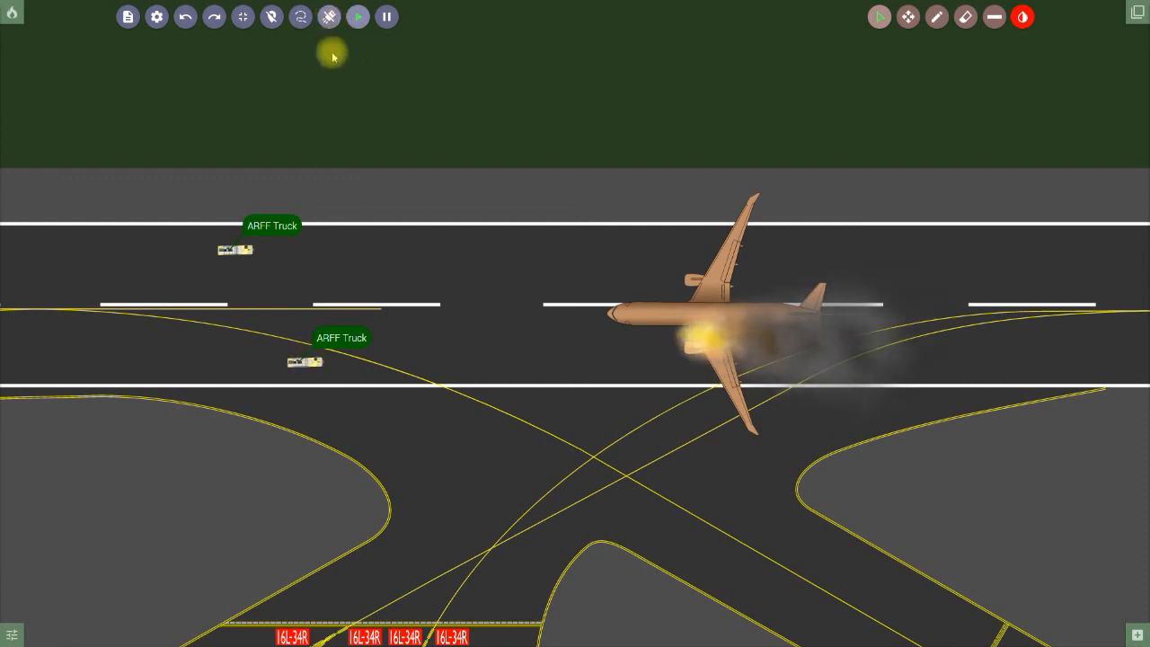
- With vehicle motion frozen, draw the lower truck's drive path along the runway, ending just below the aircraft's nose
{"action": "left_click", "coordinate": [310, 362]}
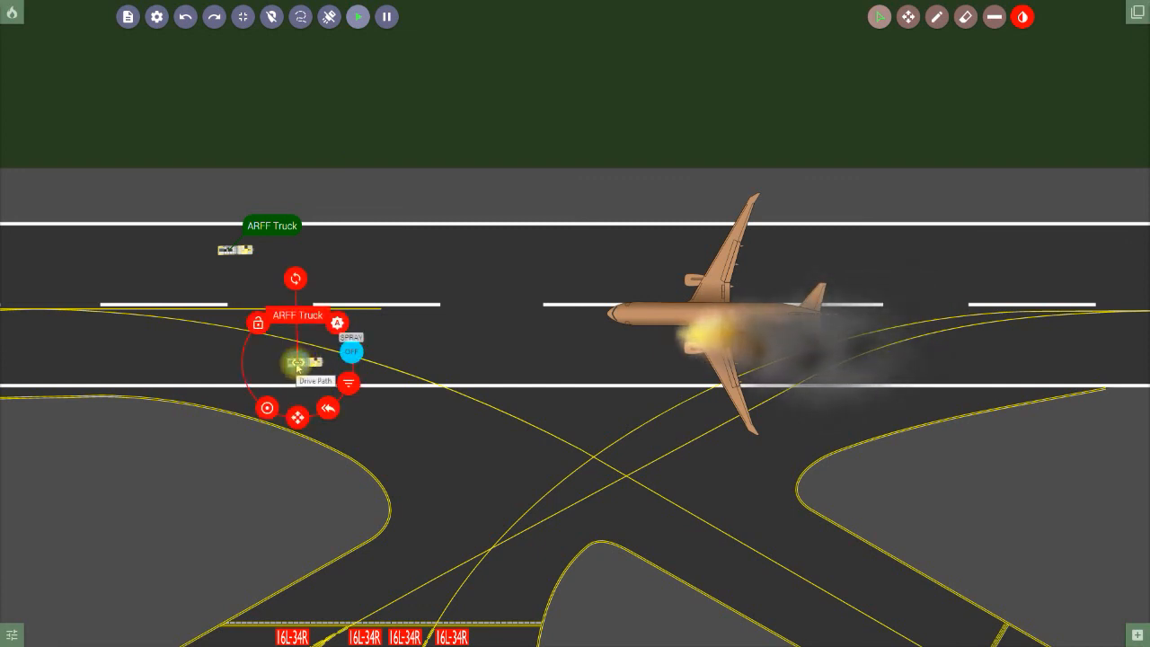
{"action": "left_click", "coordinate": [296, 364]}
{"action": "left_click", "coordinate": [603, 348]}
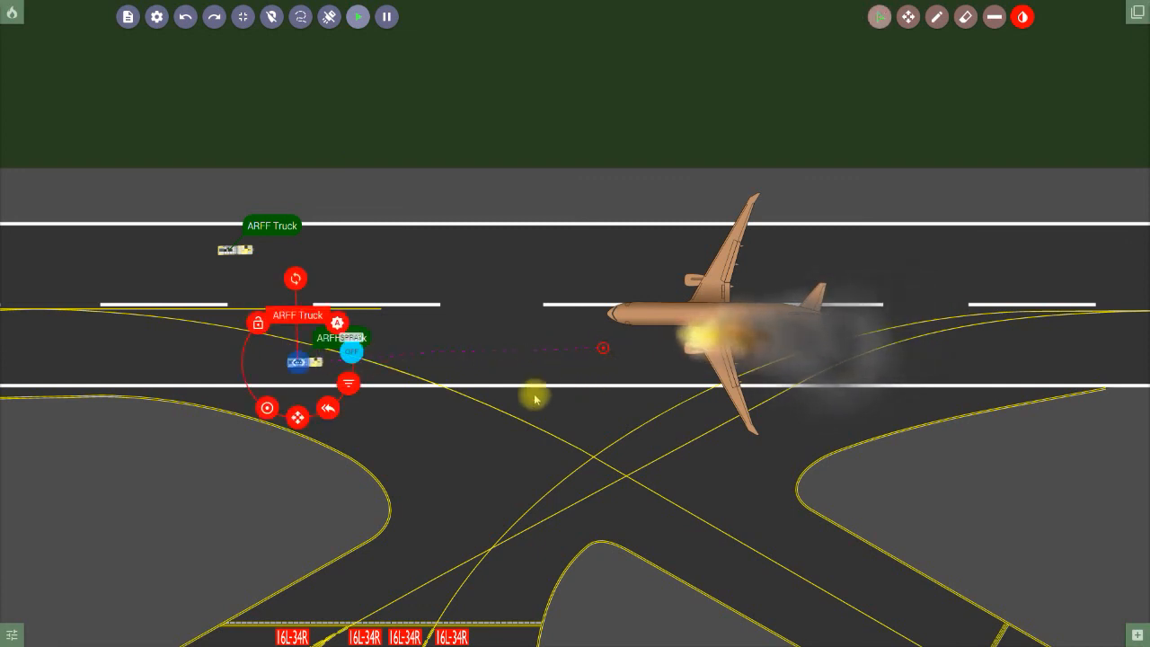
- Draw the upper truck's drive path along the runway to above the aircraft's nose, and unfreeze vehicle motion to start both trucks
{"action": "left_click", "coordinate": [236, 250]}
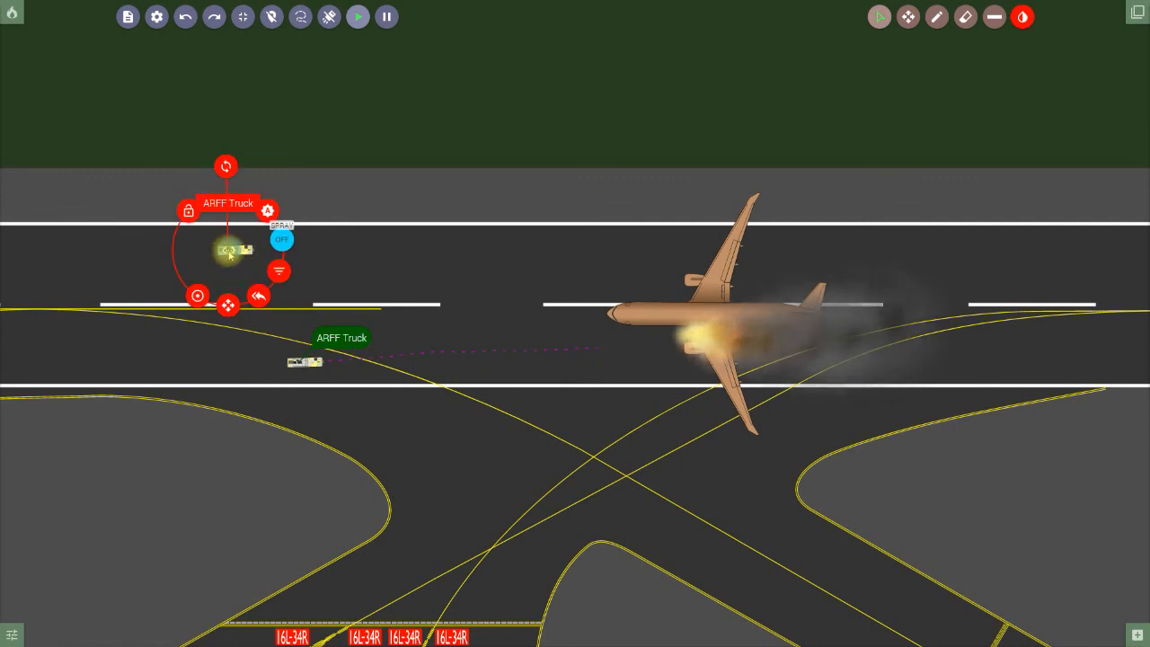
{"action": "left_click", "coordinate": [230, 255]}
{"action": "left_click", "coordinate": [567, 246]}
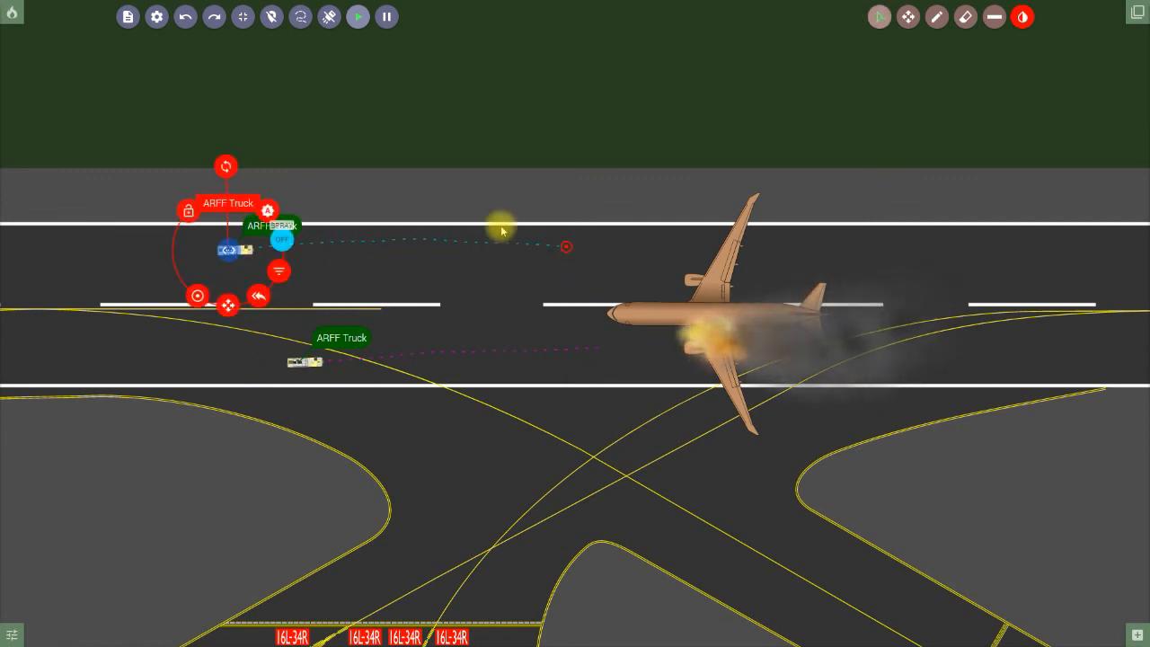
{"action": "left_click", "coordinate": [374, 146]}
{"action": "left_click", "coordinate": [334, 20]}
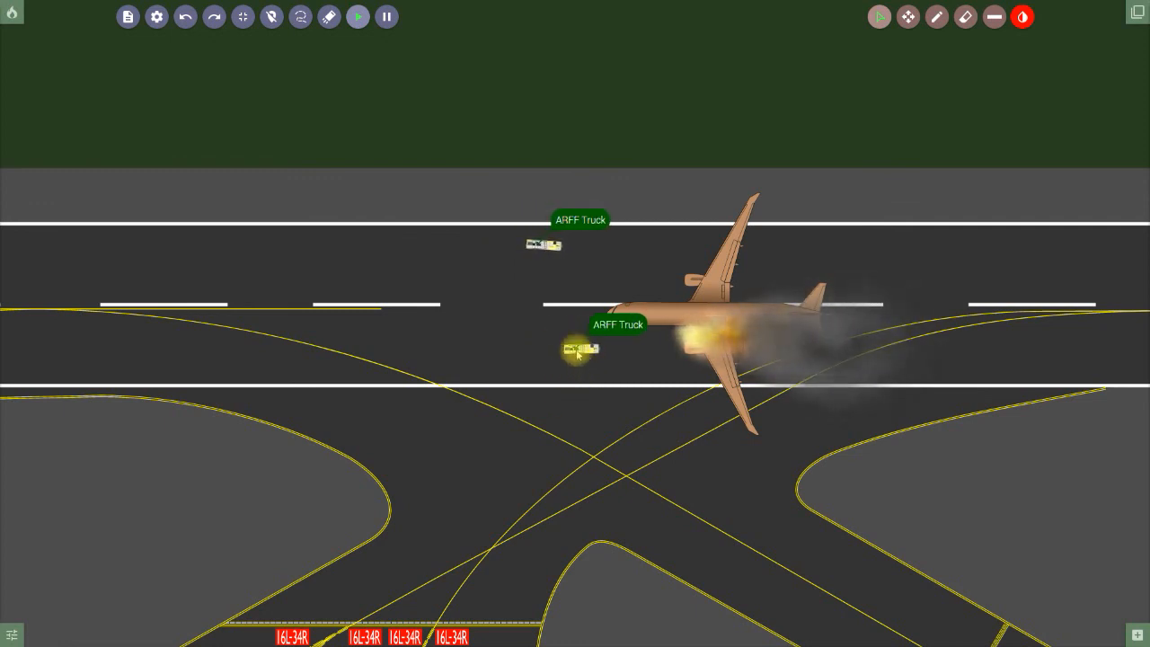
- Move both ARFF Trucks back from the aircraft's nose, placing the lower truck slightly behind the upper one
{"action": "left_click", "coordinate": [578, 353]}
{"action": "left_click_drag", "start_coordinate": [576, 405], "coordinate": [449, 410]}
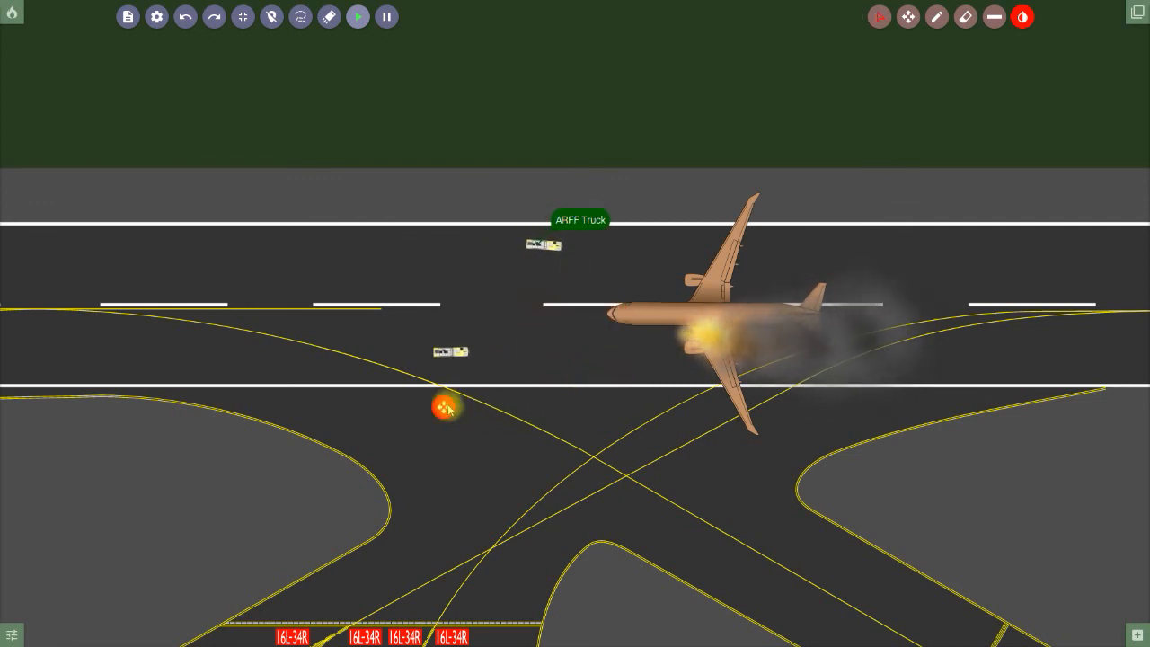
{"action": "left_click", "coordinate": [546, 246]}
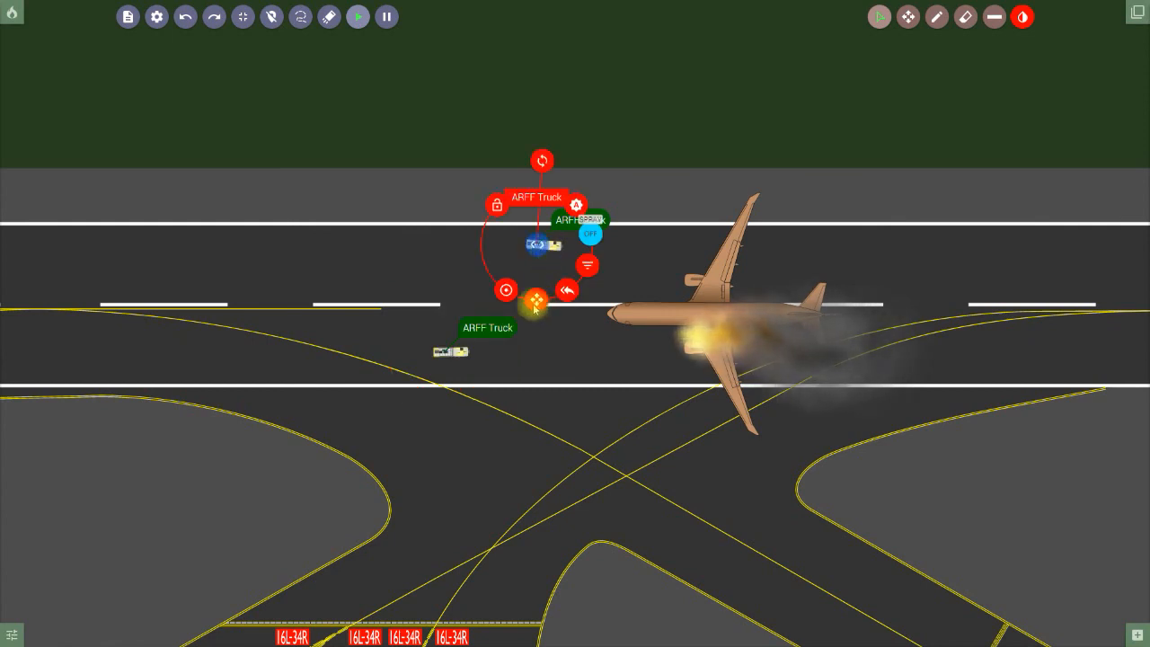
{"action": "left_click_drag", "start_coordinate": [535, 301], "coordinate": [486, 302]}
- Place the lower ARFF Truck's spray target on the fire at the aircraft's lower engine
{"action": "left_click", "coordinate": [451, 352]}
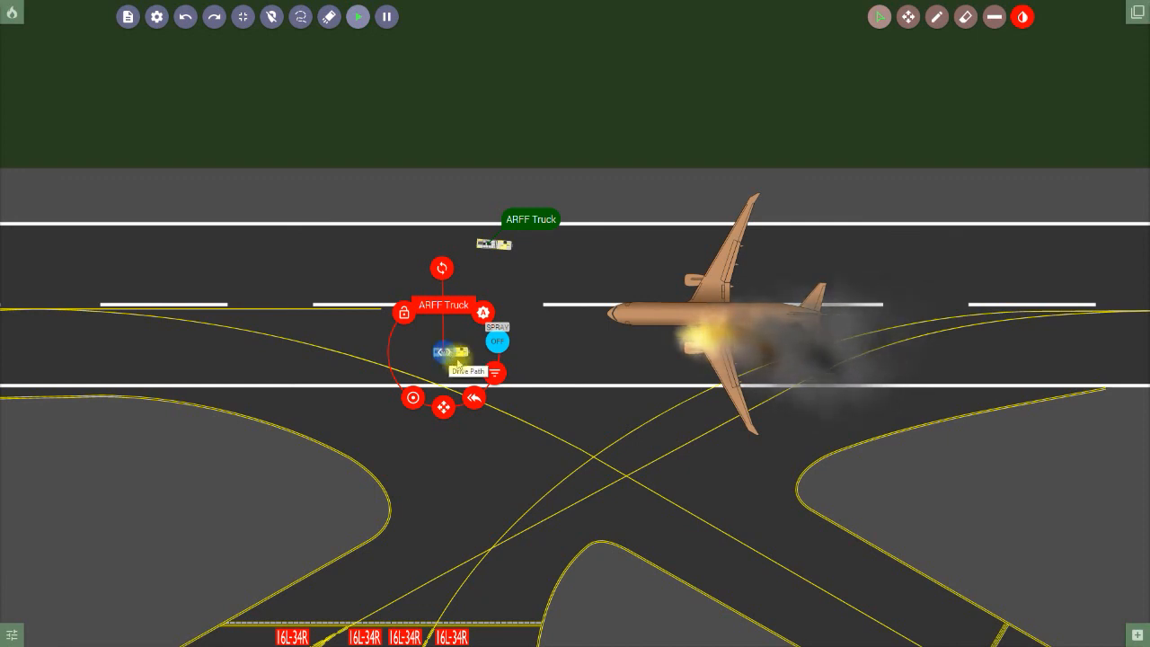
{"action": "left_click", "coordinate": [413, 401]}
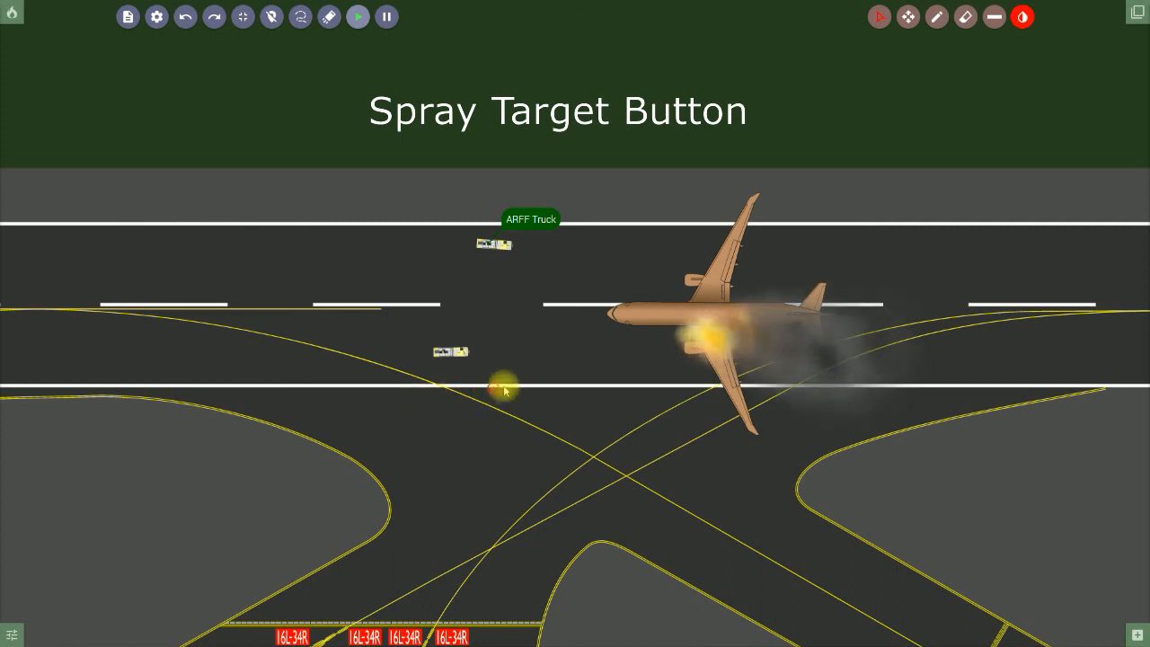
{"action": "left_click", "coordinate": [698, 336]}
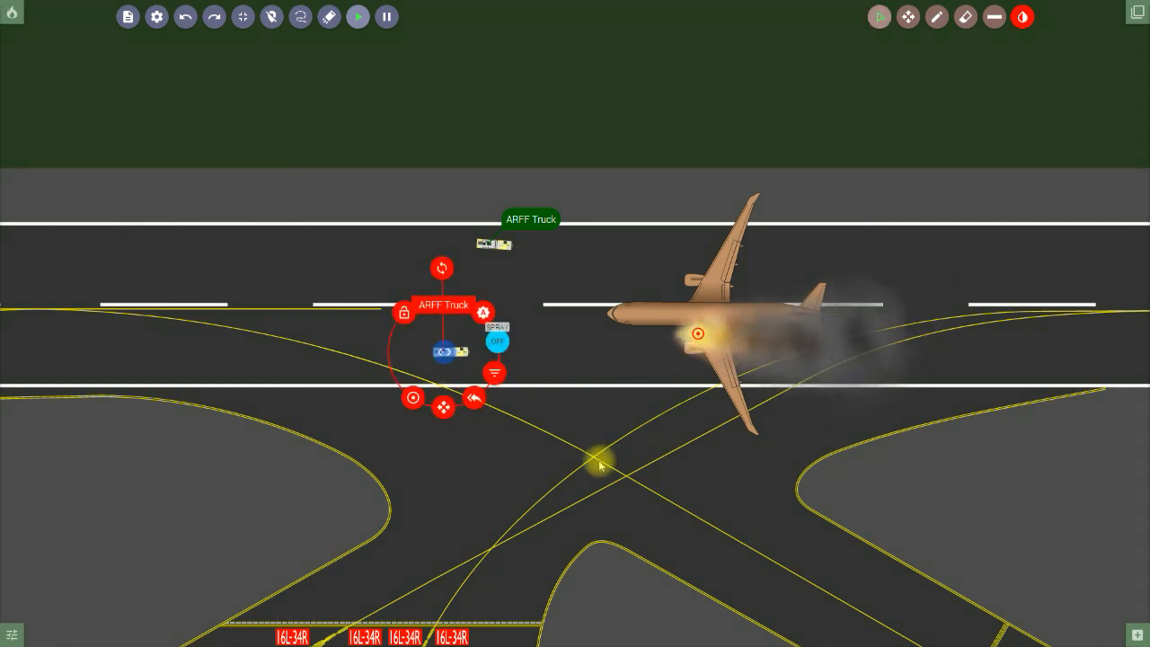
- Examine the agent choices in the lower truck's spray selector, and choose OFF
{"action": "left_click", "coordinate": [499, 344]}
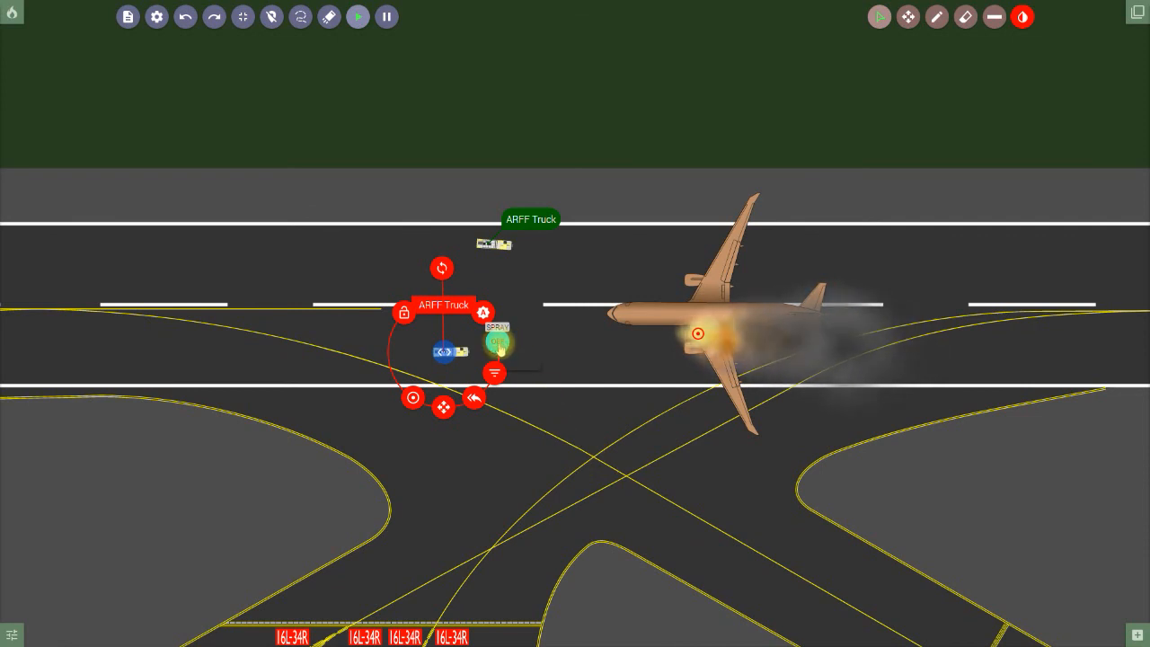
{"action": "left_click", "coordinate": [499, 345]}
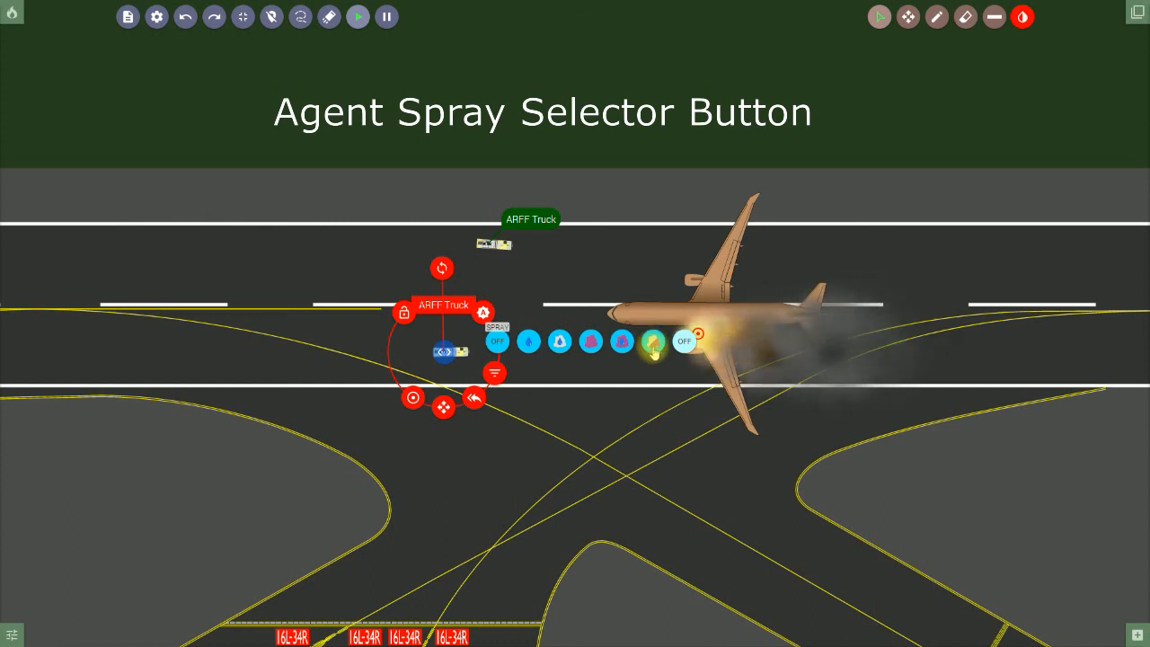
{"action": "left_click", "coordinate": [683, 344]}
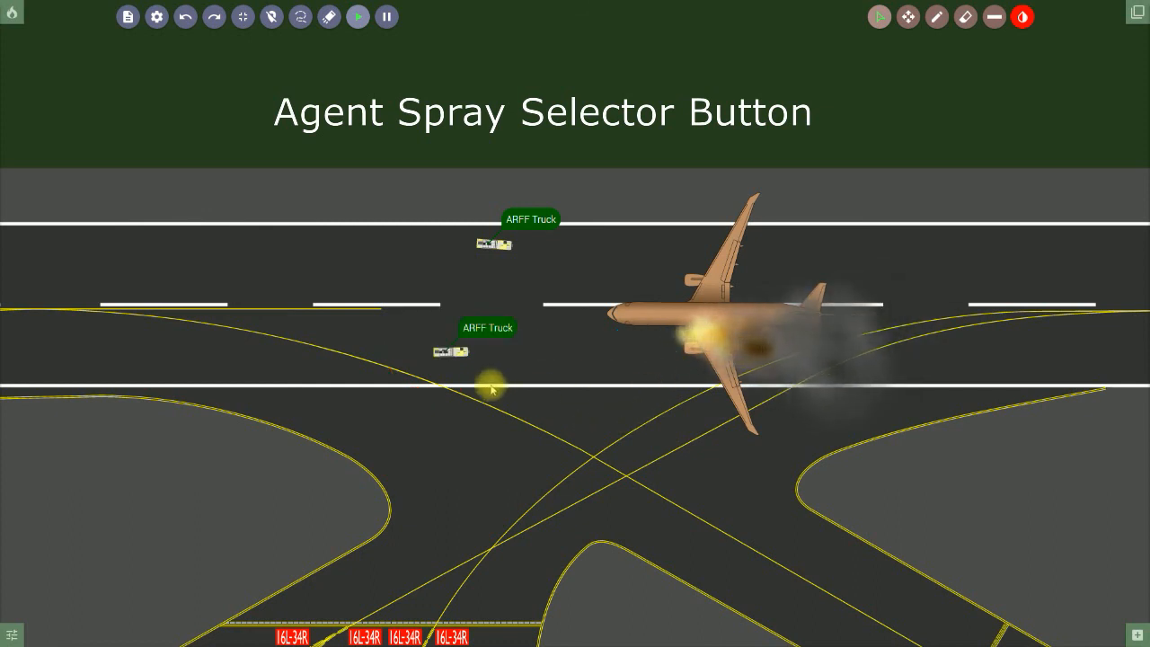
- Start spraying the white agent from the lower ARFF Truck at the aircraft's engine fire
{"action": "left_click", "coordinate": [452, 356]}
{"action": "left_click", "coordinate": [497, 342]}
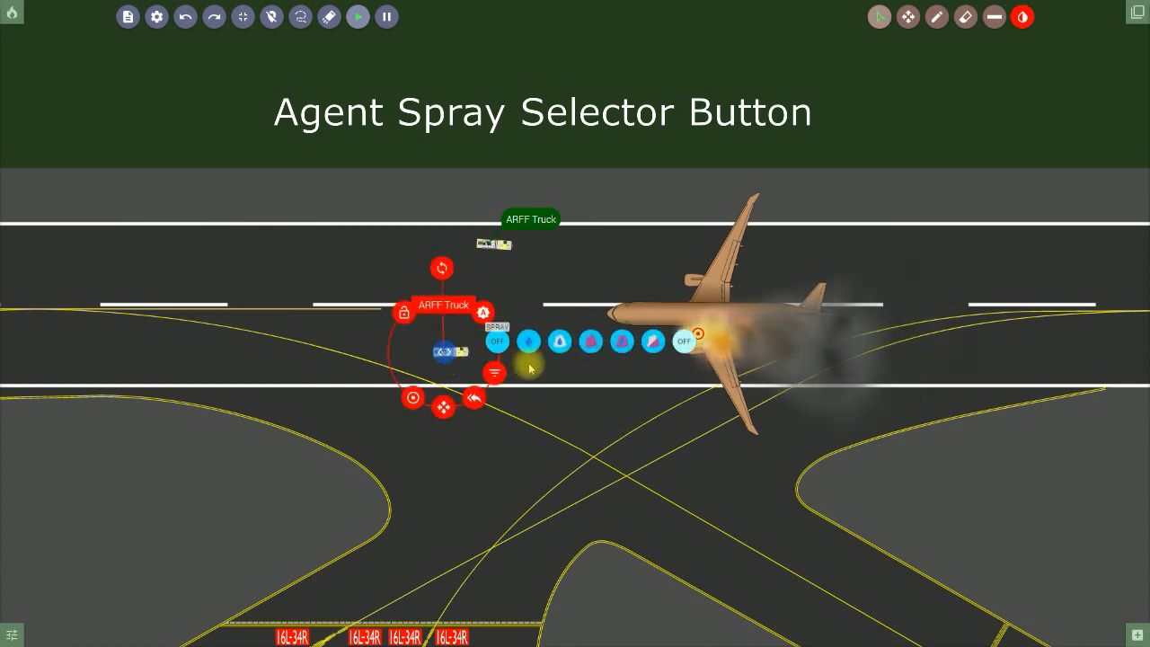
{"action": "left_click", "coordinate": [561, 346]}
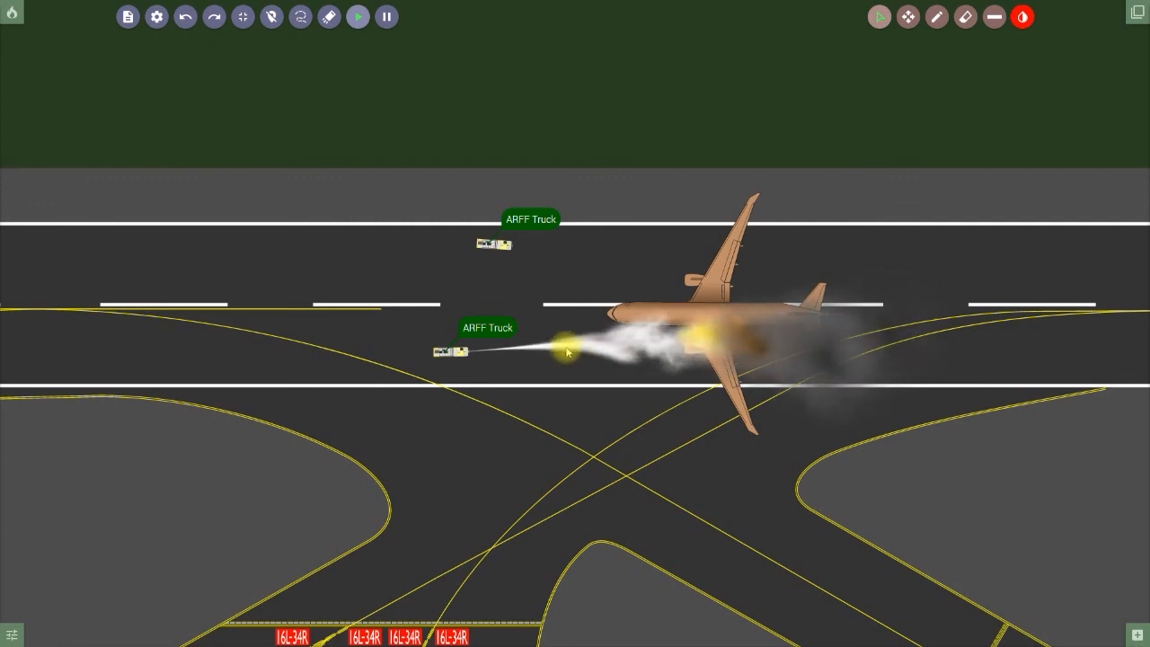
- Switch the lower truck's spray to the purple dry chemical and on to dry chemical mixed with foam
{"action": "left_click", "coordinate": [455, 353]}
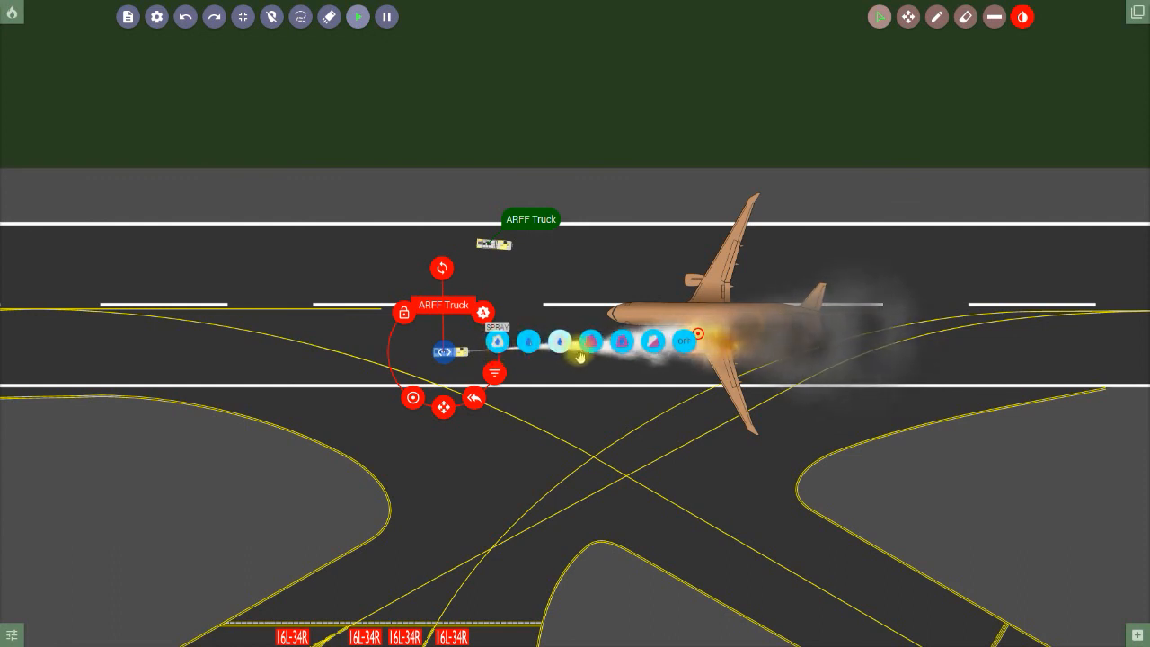
{"action": "left_click", "coordinate": [592, 344]}
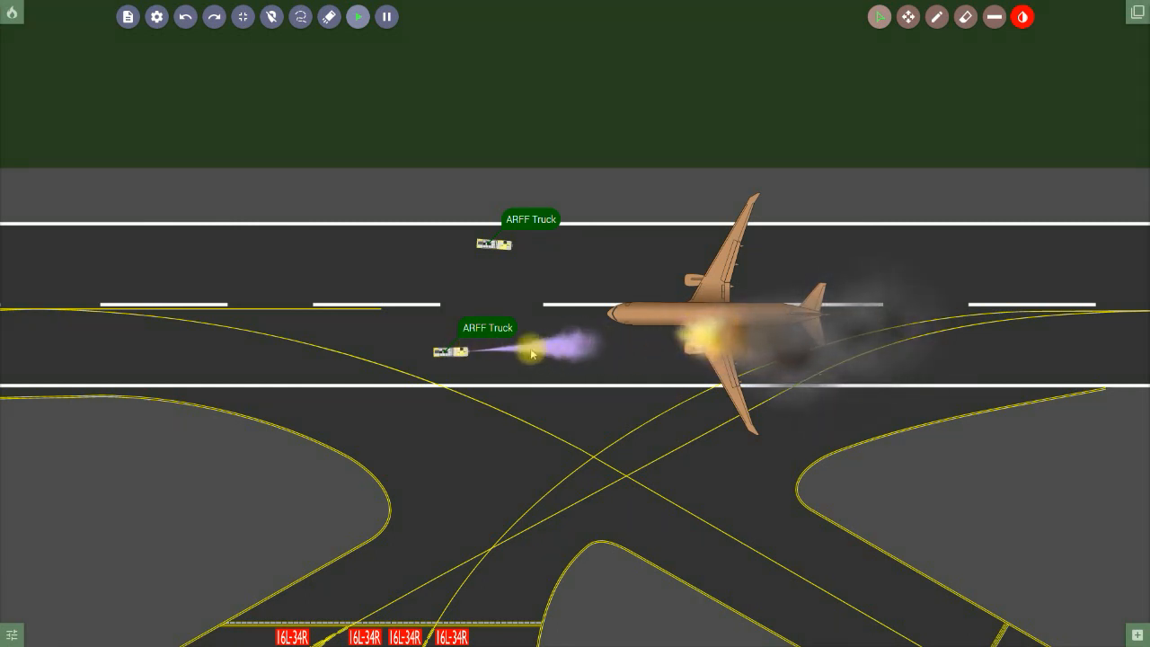
{"action": "left_click", "coordinate": [454, 354]}
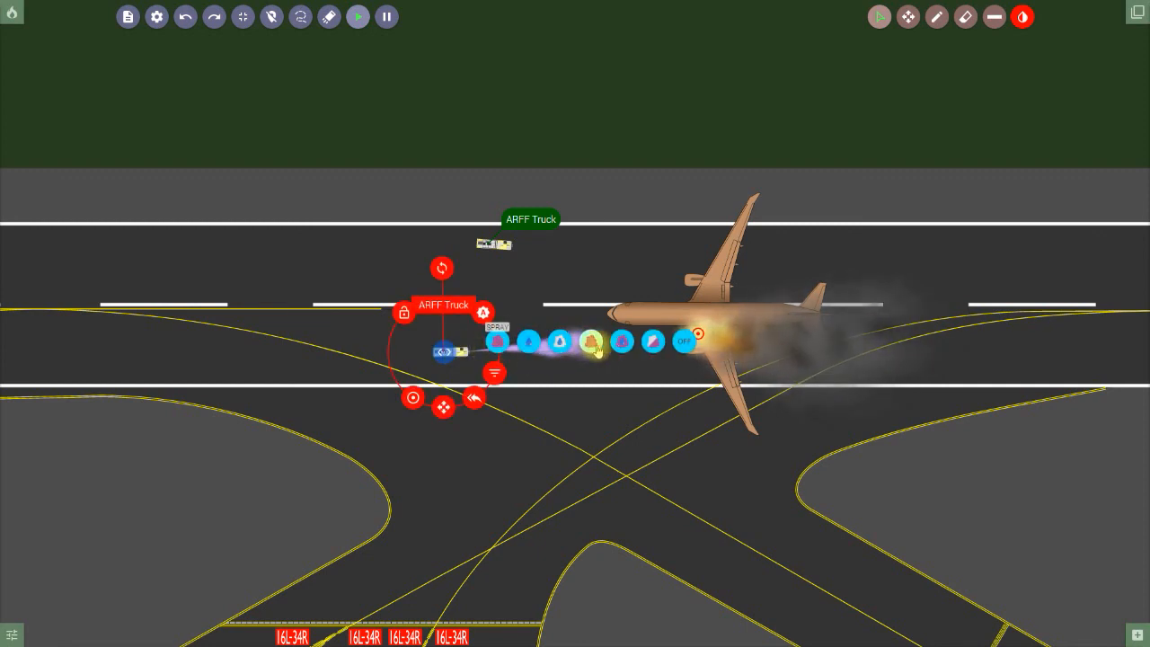
{"action": "left_click", "coordinate": [653, 346]}
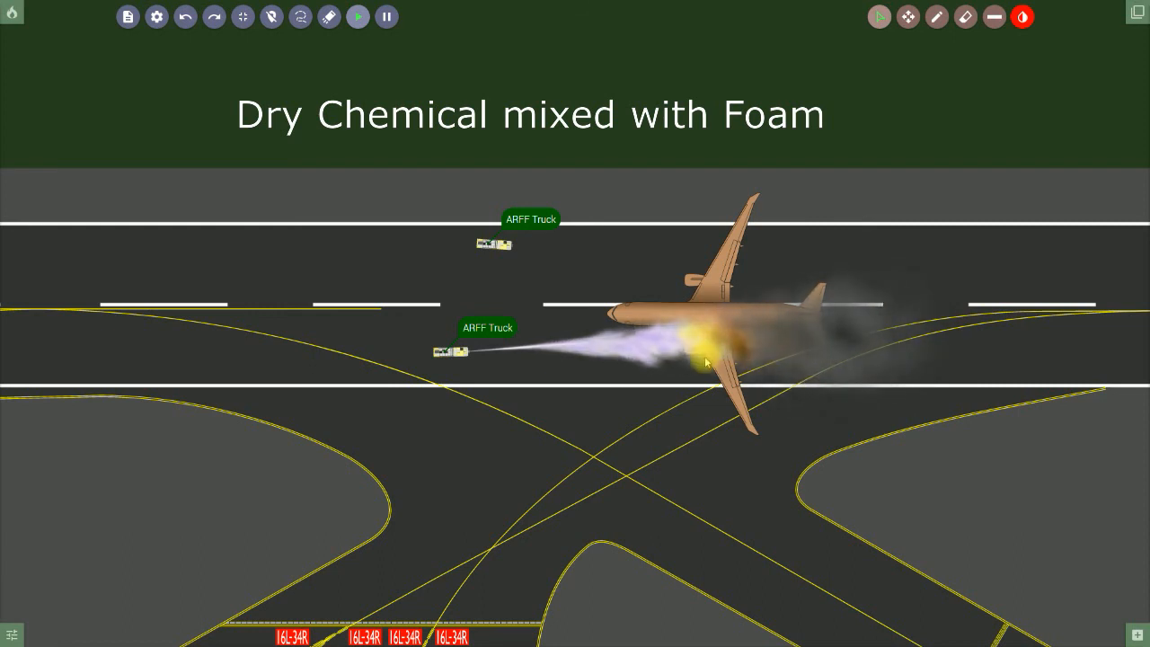
- Sweep the lower truck's spray target down along the aircraft's lower wing and back onto the engine fire
{"action": "left_click", "coordinate": [454, 351]}
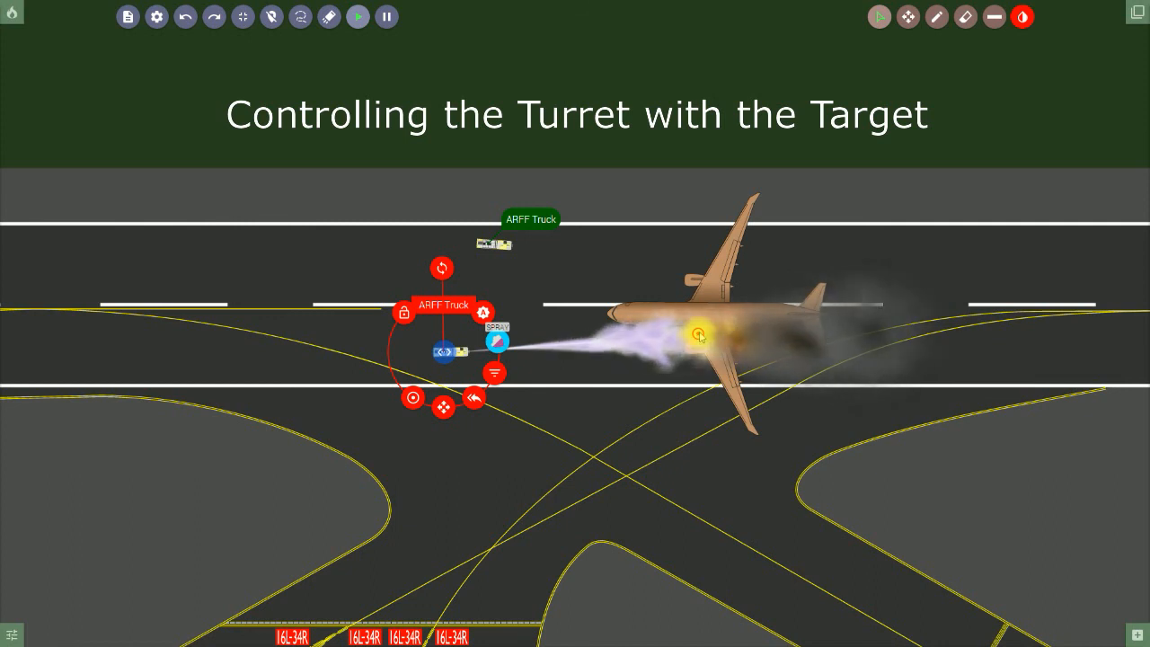
{"action": "left_click_drag", "start_coordinate": [697, 334], "coordinate": [696, 333]}
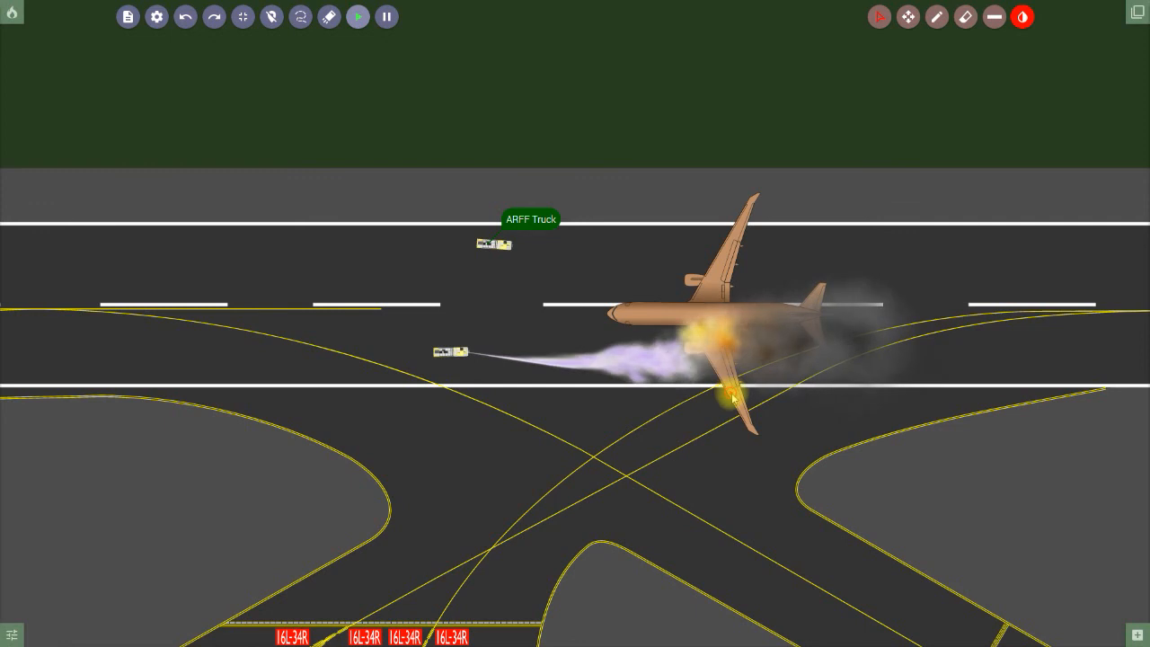
{"action": "left_click_drag", "start_coordinate": [744, 416], "coordinate": [722, 372]}
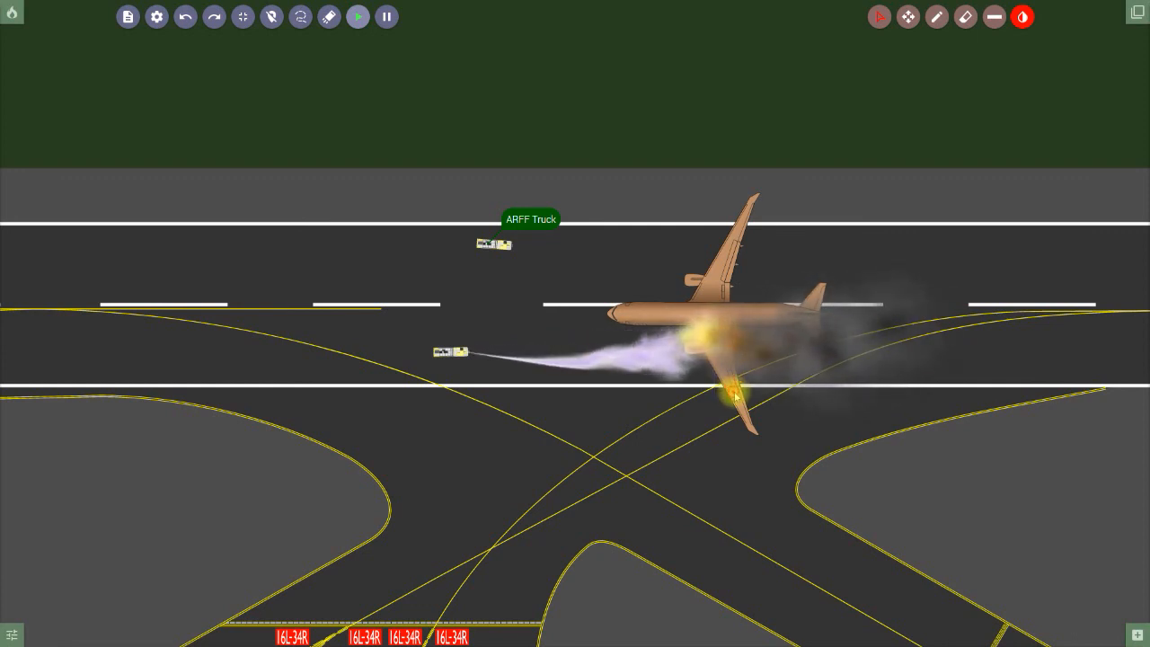
{"action": "left_click", "coordinate": [696, 342]}
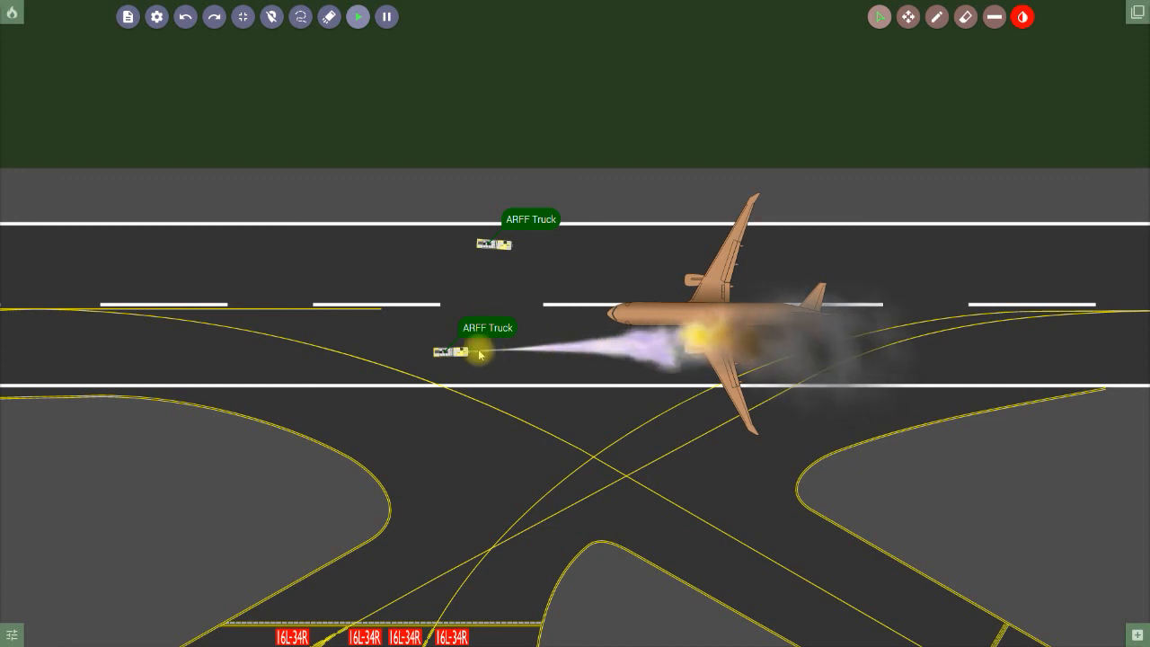
- Change the lower truck's agent back to the white spray, and set the spray to OFF
{"action": "left_click", "coordinate": [452, 353]}
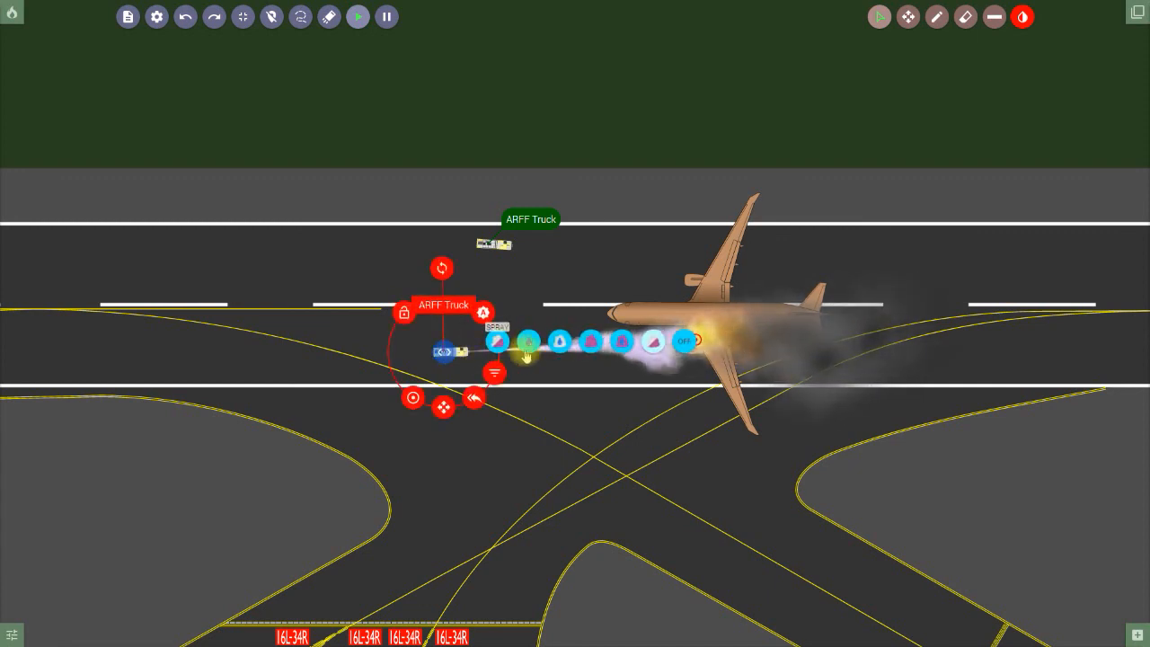
{"action": "left_click", "coordinate": [557, 377]}
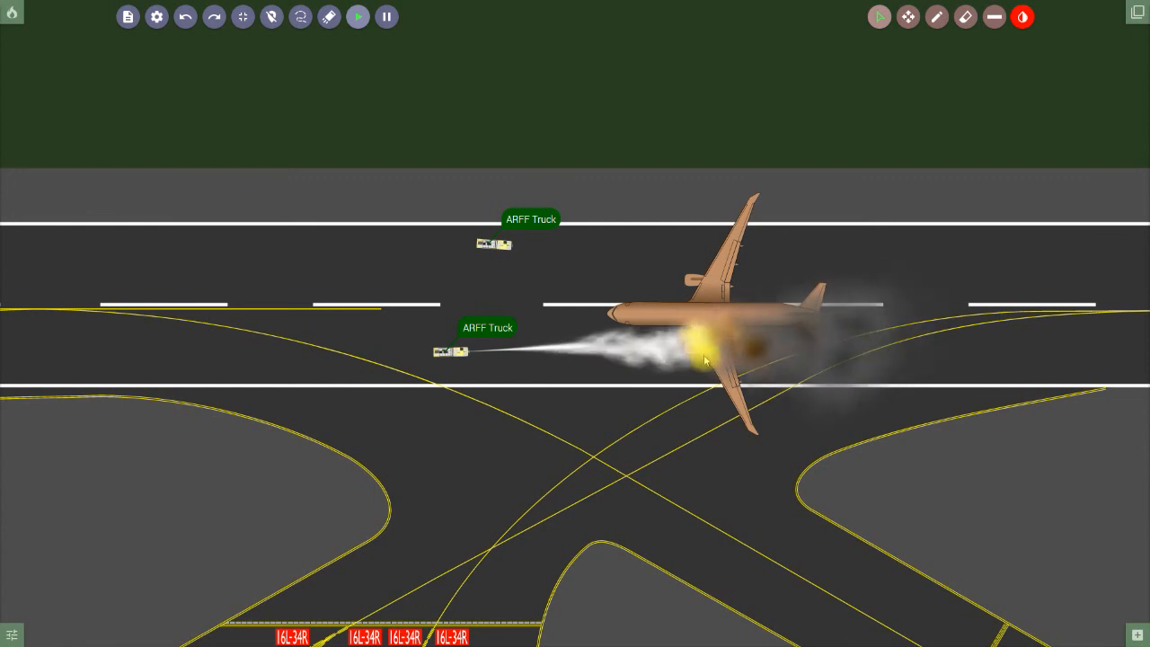
{"action": "left_click", "coordinate": [460, 356]}
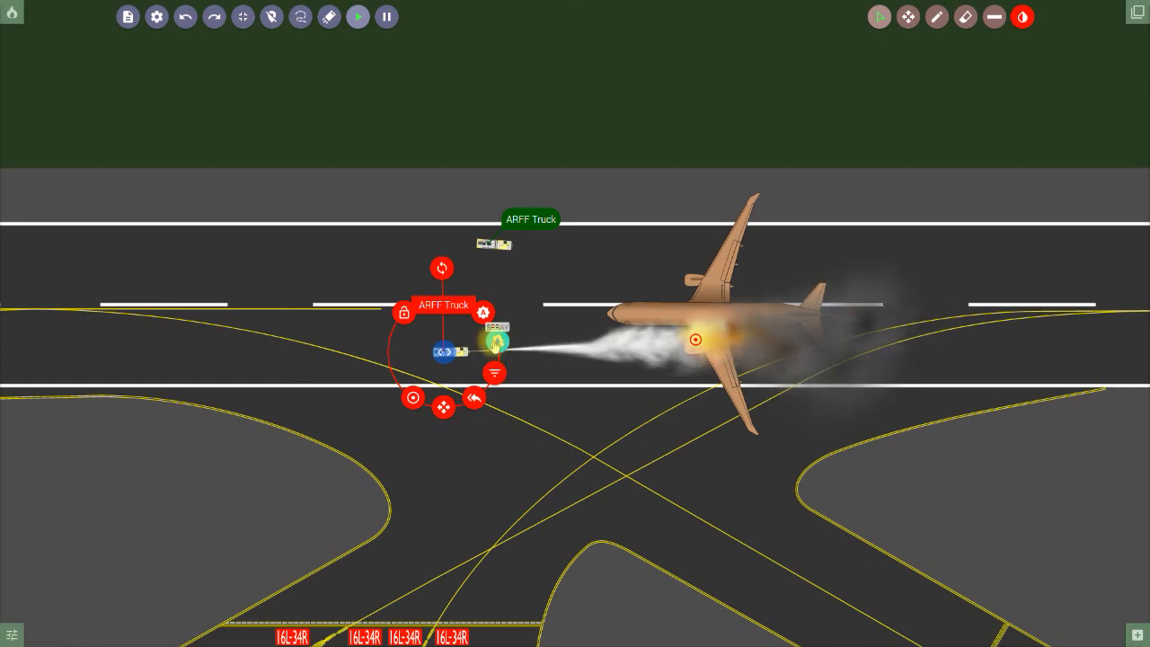
{"action": "left_click", "coordinate": [497, 341]}
{"action": "left_click", "coordinate": [681, 343]}
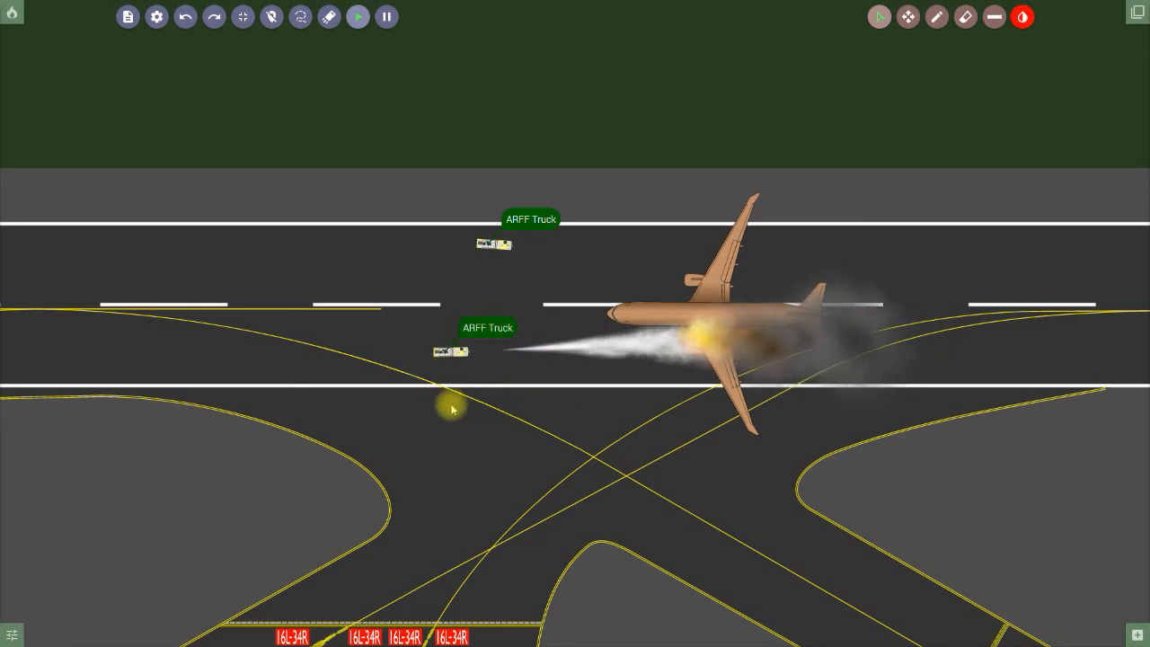
- Move the lower ARFF Truck far back along the runway and start its white spray toward the engine fire
{"action": "left_click", "coordinate": [448, 358]}
{"action": "left_click_drag", "start_coordinate": [443, 408], "coordinate": [121, 403]}
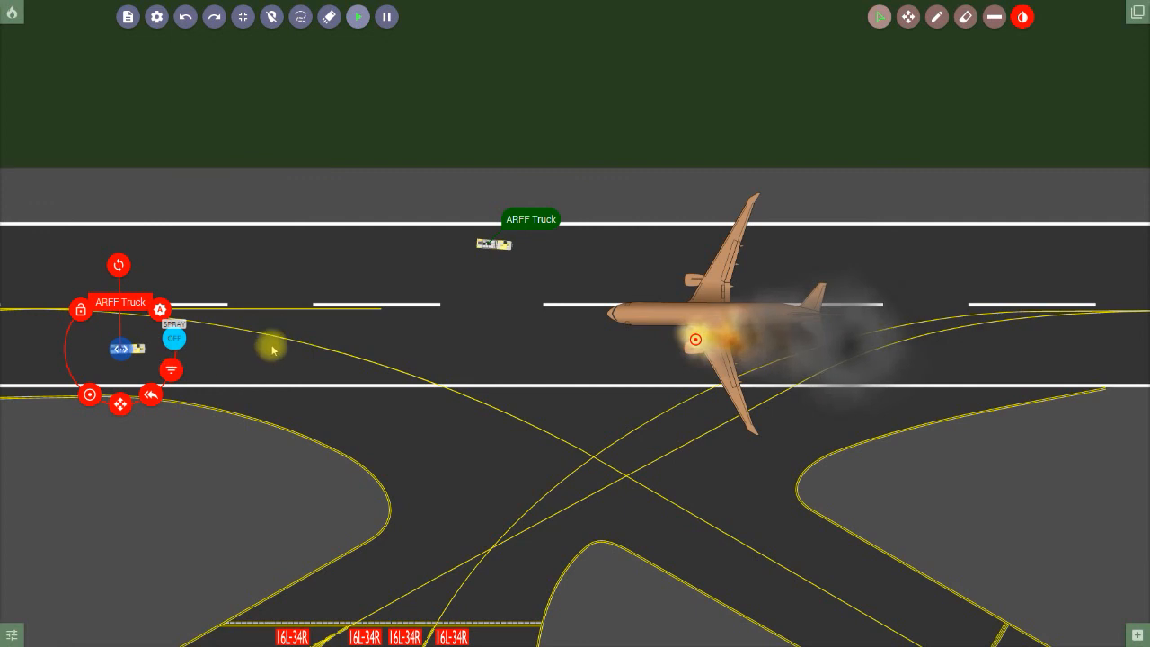
{"action": "left_click", "coordinate": [175, 338]}
{"action": "left_click", "coordinate": [240, 345]}
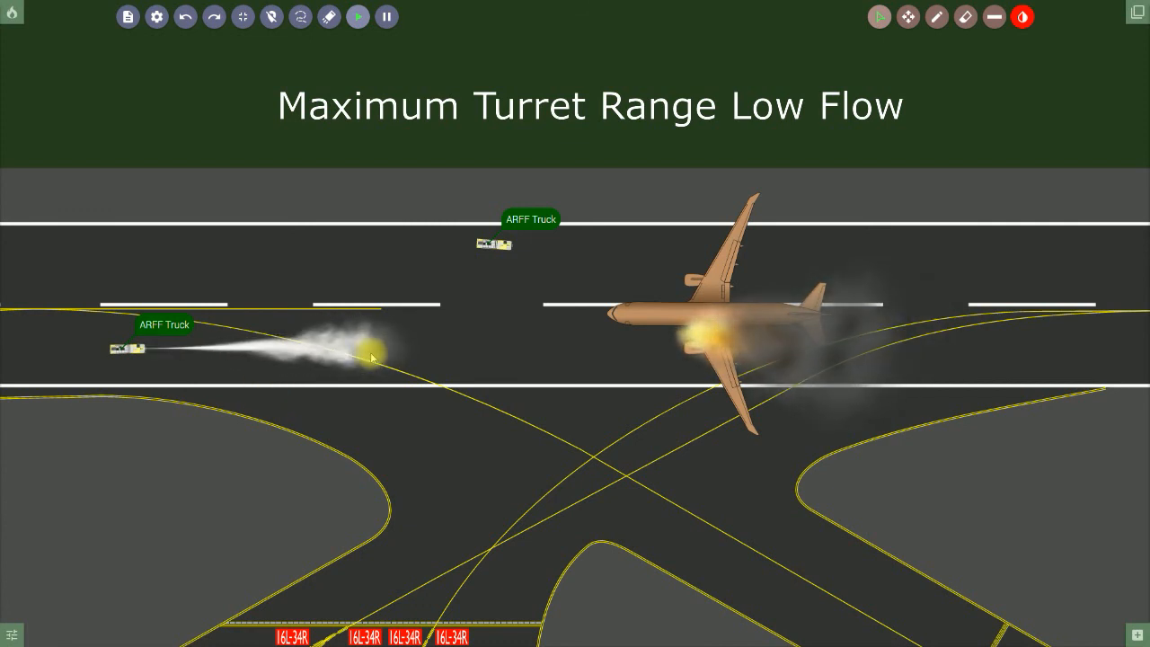
- Swing the distant truck's turret target above the aircraft's nose and return it to the engine fire
{"action": "left_click", "coordinate": [130, 352]}
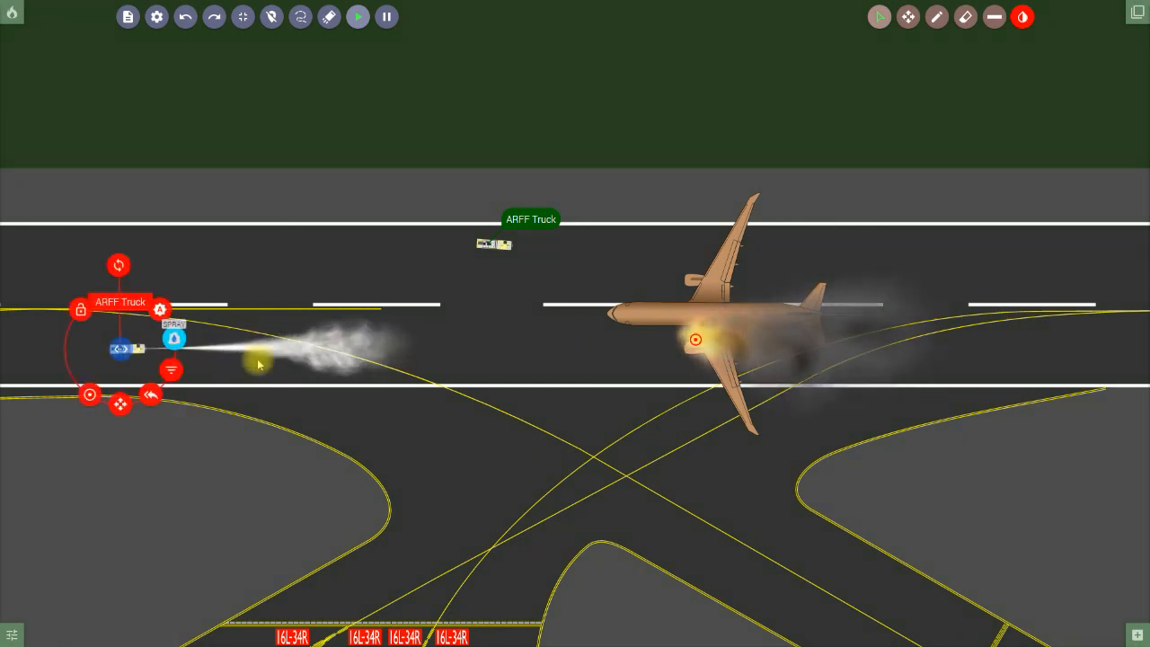
{"action": "left_click", "coordinate": [696, 342]}
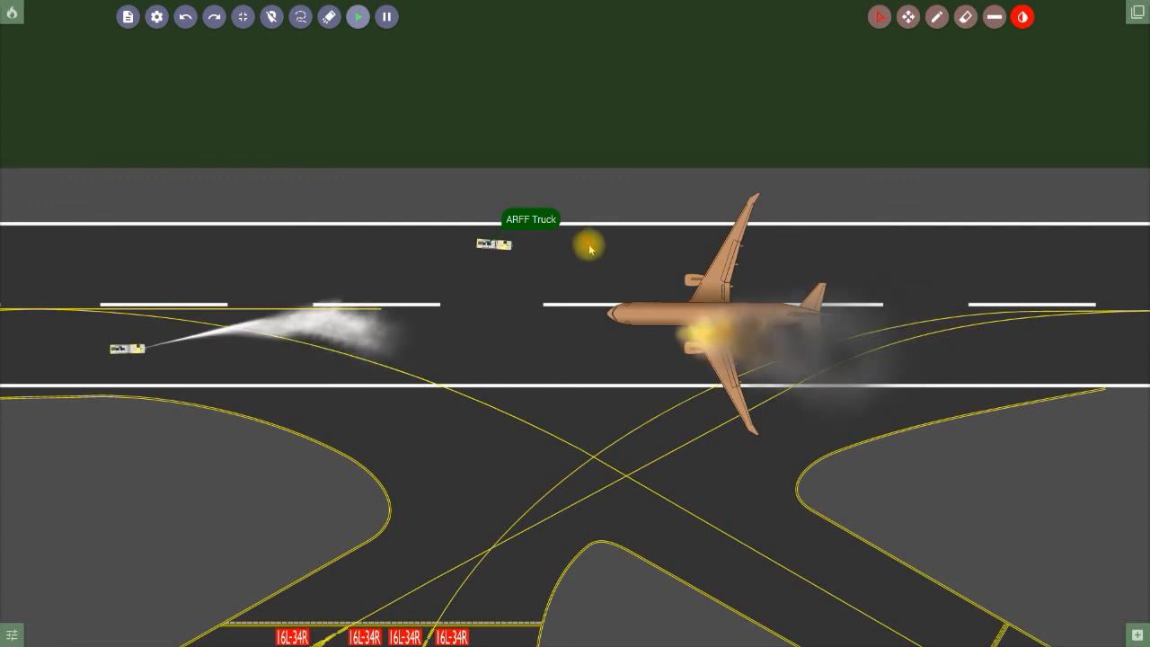
{"action": "left_click", "coordinate": [700, 340]}
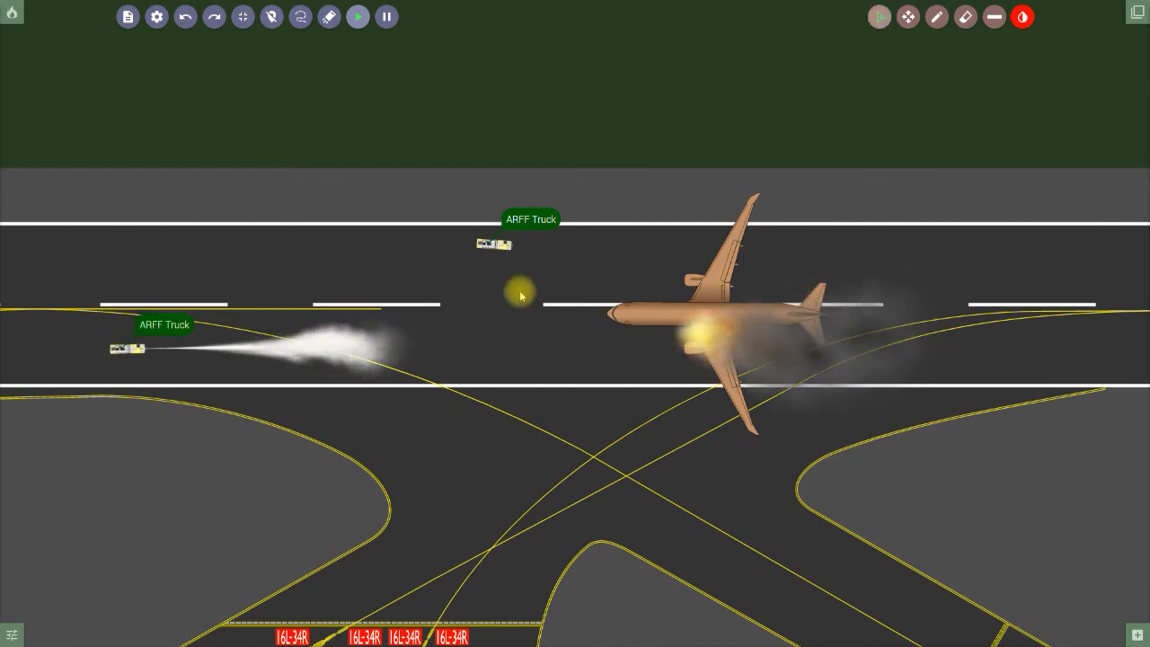
- Set the distant ARFF Truck's spray to OFF
{"action": "left_click", "coordinate": [123, 346]}
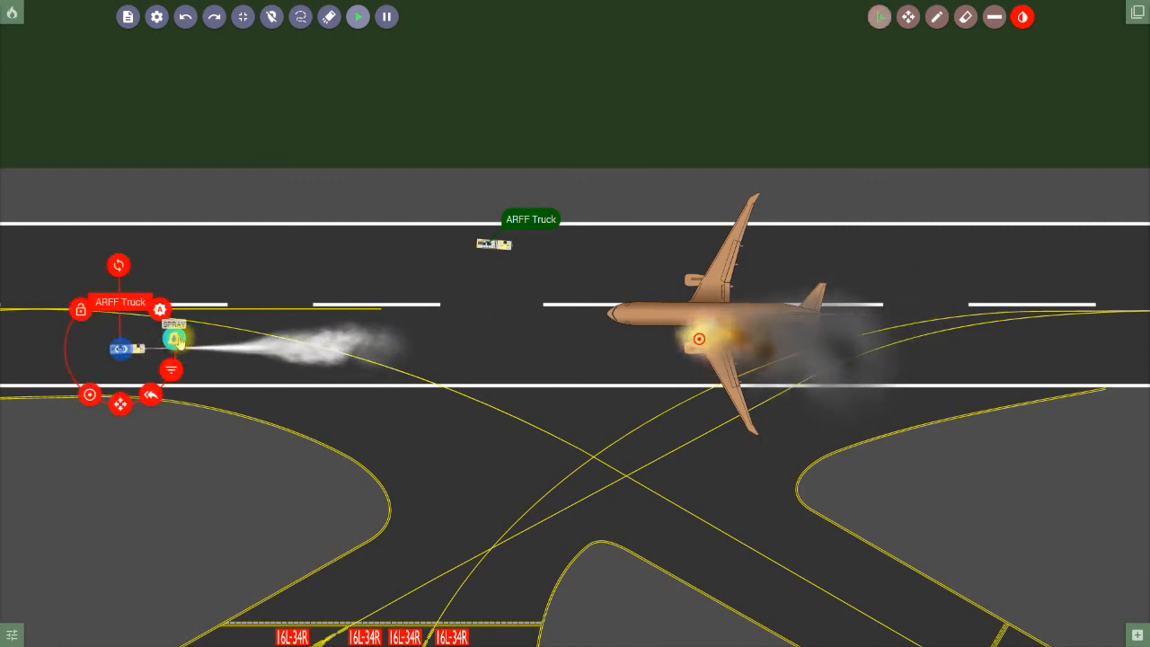
{"action": "left_click", "coordinate": [174, 338]}
{"action": "left_click", "coordinate": [365, 342]}
{"action": "left_click", "coordinate": [146, 363]}
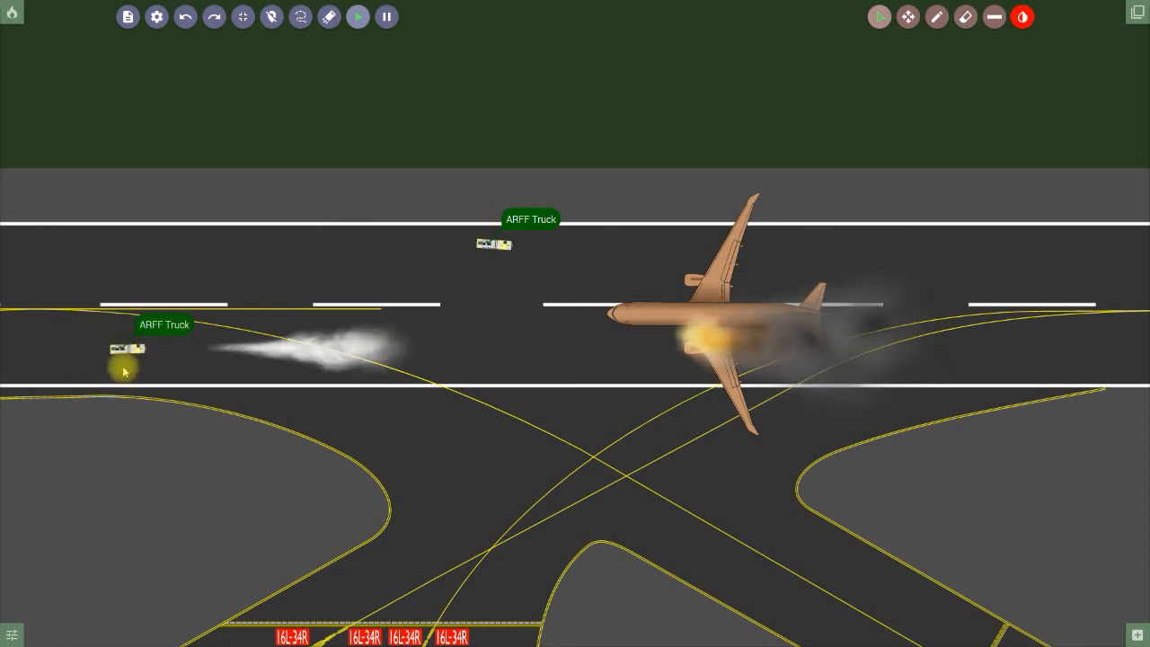
- Move the lower ARFF Truck forward to slightly behind the upper truck, and restart its white spray
{"action": "left_click", "coordinate": [128, 355]}
{"action": "left_click_drag", "start_coordinate": [121, 403], "coordinate": [427, 406]}
{"action": "left_click", "coordinate": [469, 339]}
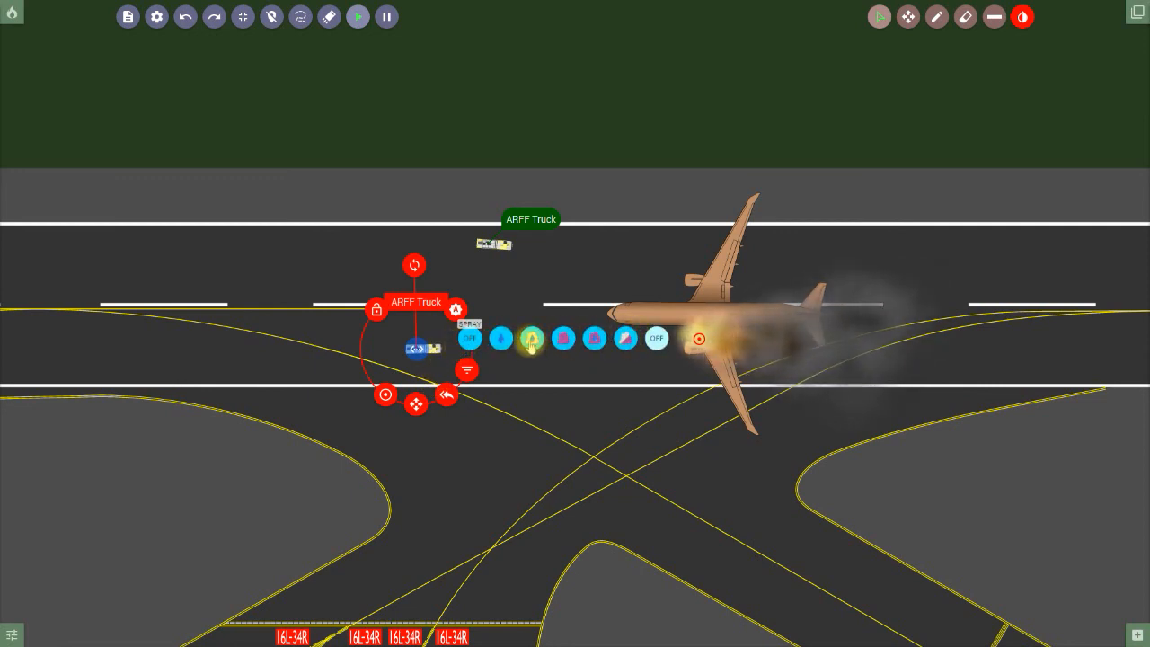
{"action": "left_click", "coordinate": [531, 339]}
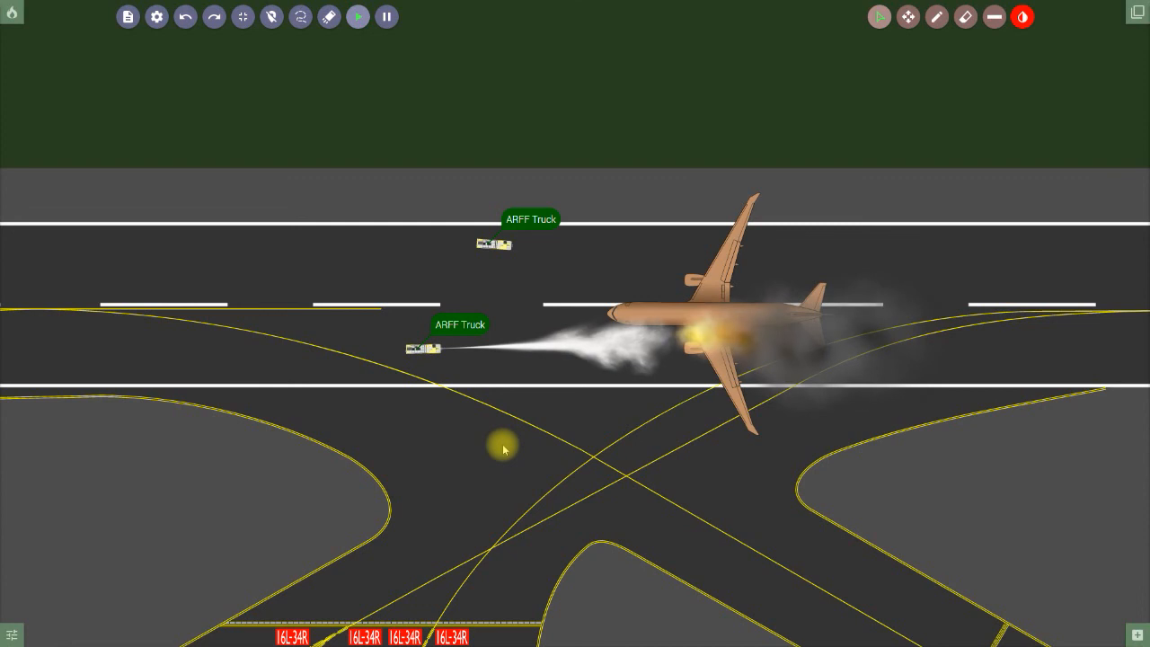
- Move the spraying lower truck slightly farther back from the aircraft to show the turret's maximum range
{"action": "left_click", "coordinate": [421, 350]}
{"action": "left_click_drag", "start_coordinate": [417, 405], "coordinate": [386, 404]}
{"action": "left_click", "coordinate": [488, 406]}
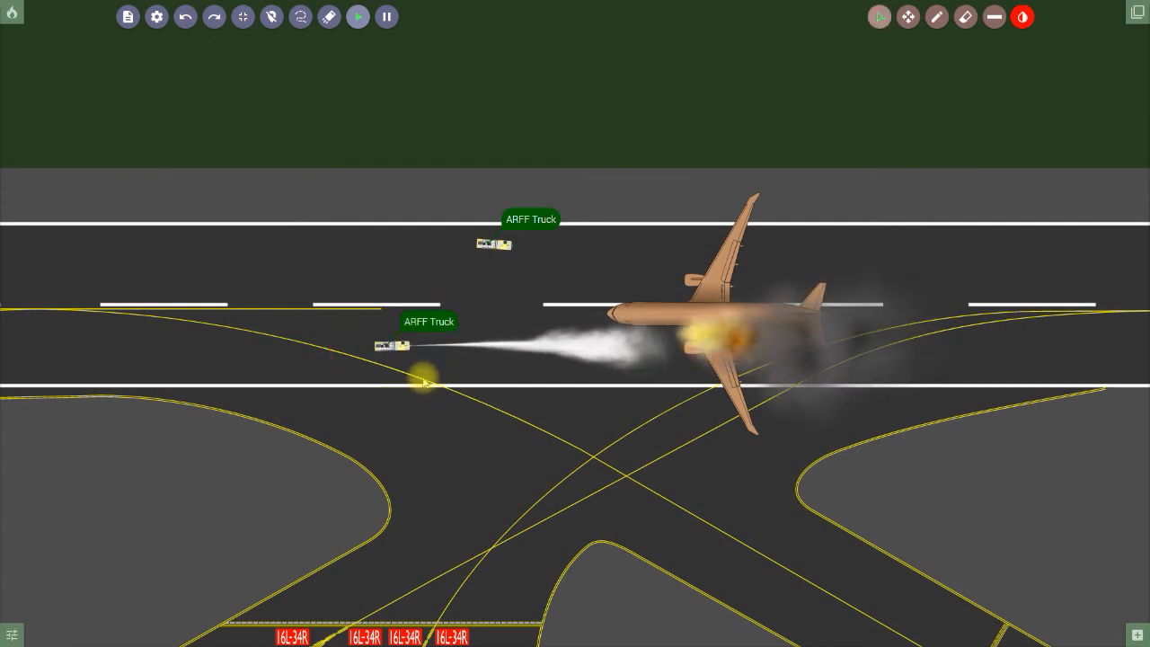
{"action": "left_click", "coordinate": [396, 345]}
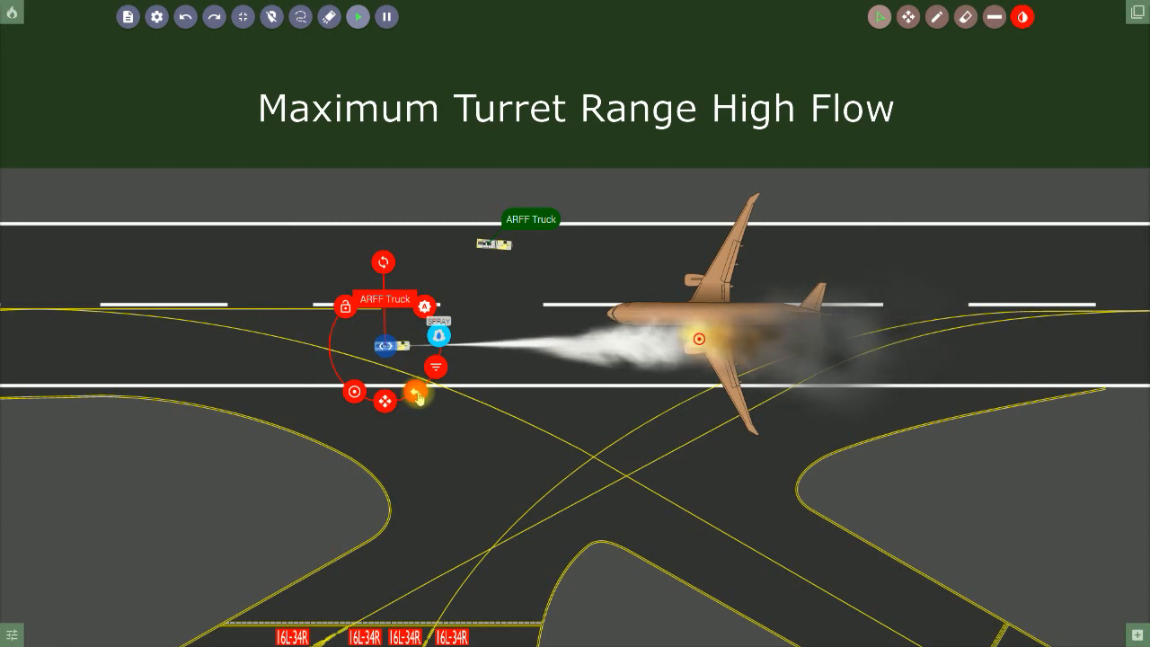
{"action": "left_click", "coordinate": [628, 436]}
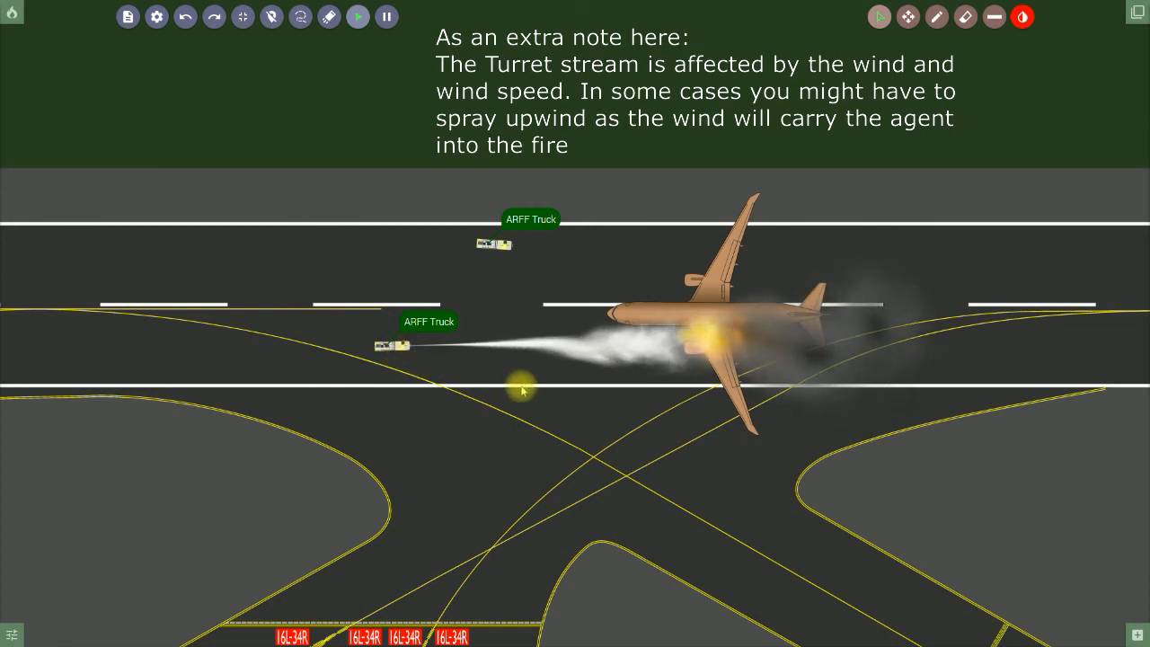
- Move the spraying lower truck forward along the runway to just below the aircraft's nose
{"action": "left_click", "coordinate": [393, 346]}
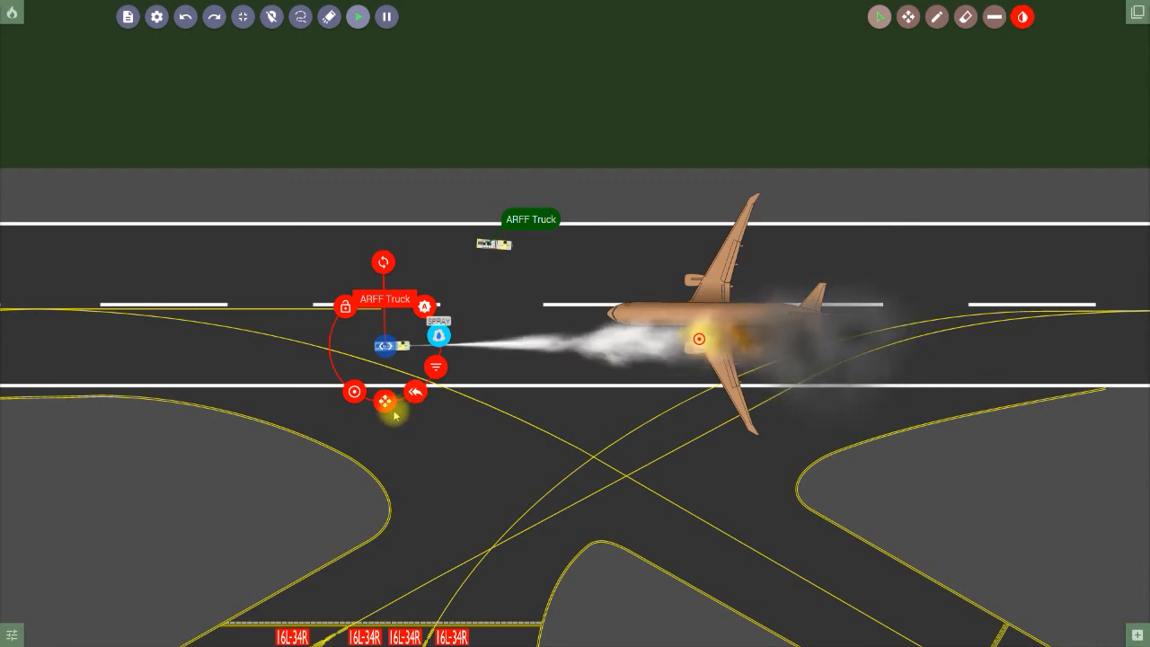
{"action": "left_click_drag", "start_coordinate": [384, 403], "coordinate": [432, 409]}
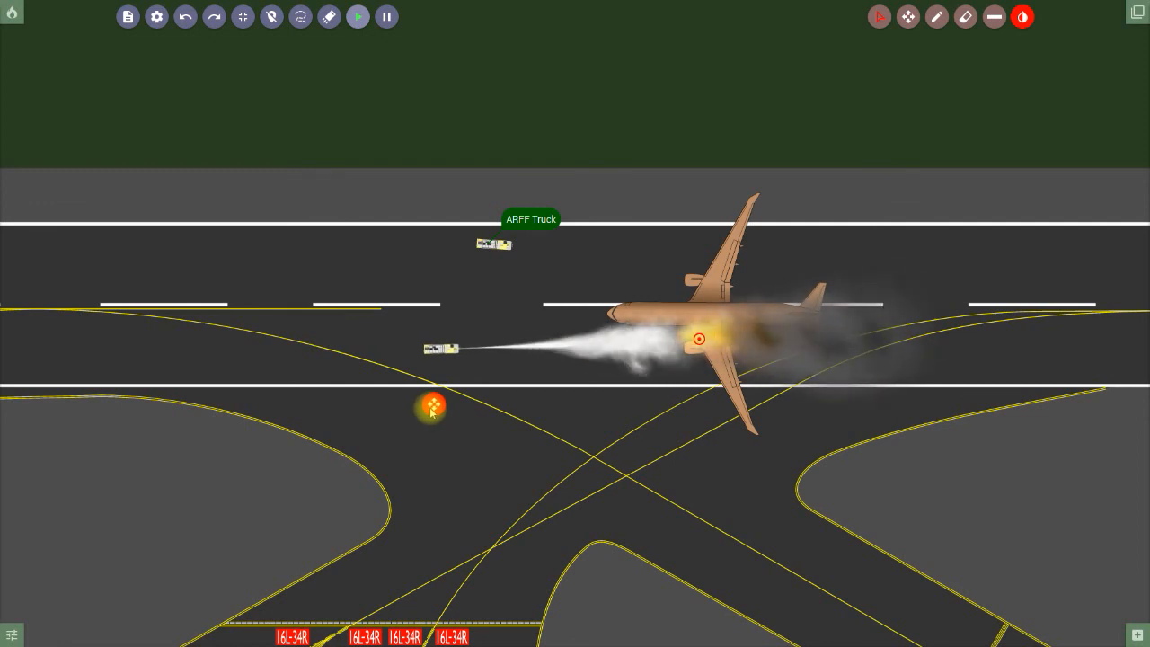
{"action": "left_click_drag", "start_coordinate": [433, 409], "coordinate": [568, 410]}
{"action": "left_click_drag", "start_coordinate": [567, 409], "coordinate": [567, 409]}
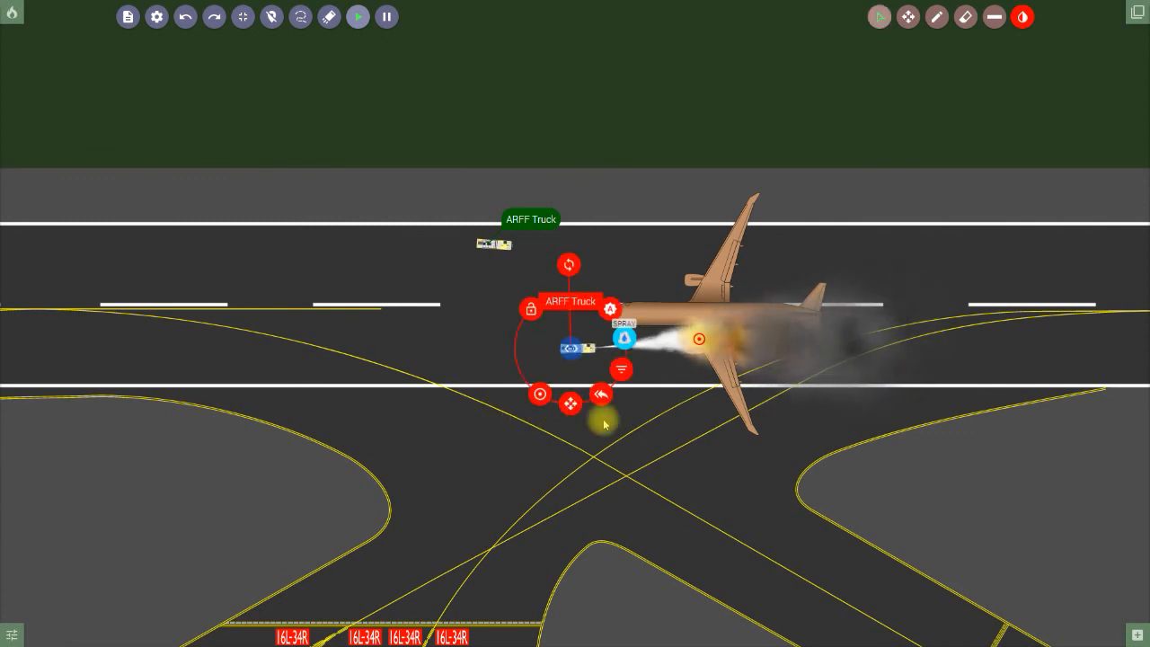
{"action": "left_click", "coordinate": [640, 422]}
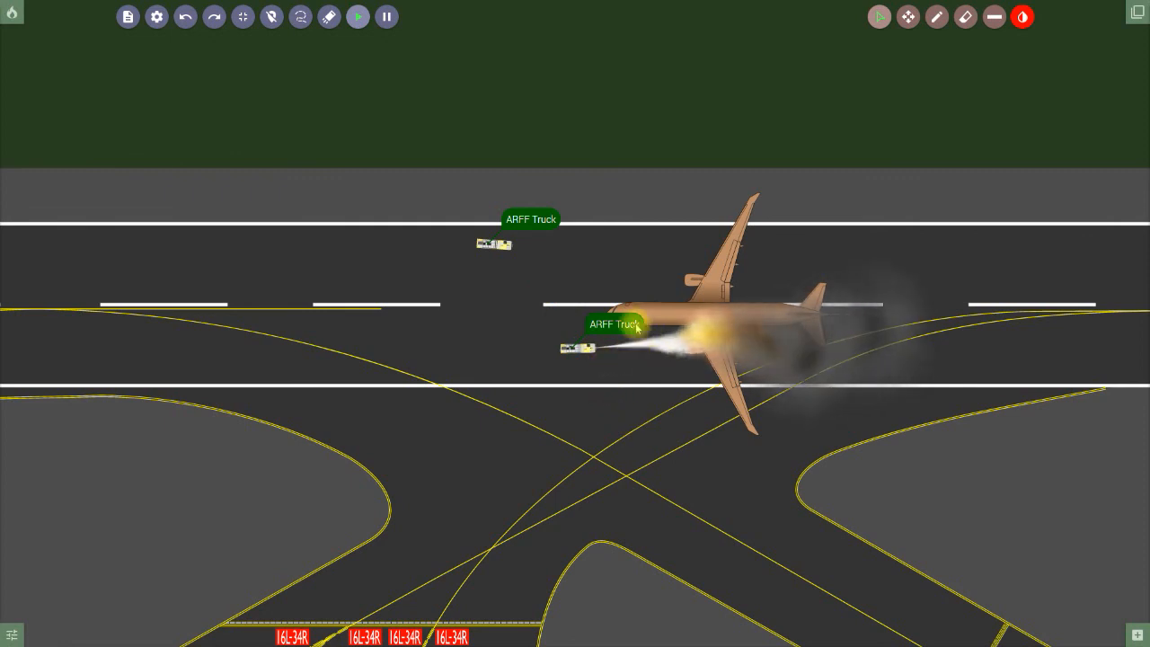
- Switch the lower truck's turret stream to the fog pattern
{"action": "left_click", "coordinate": [580, 350]}
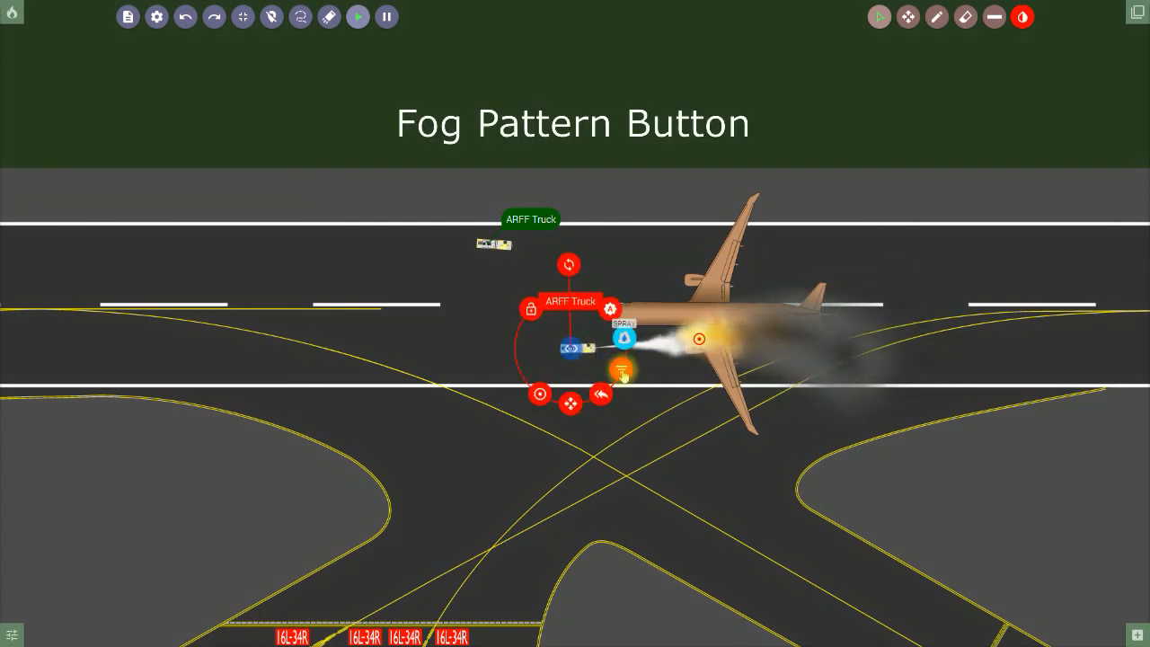
{"action": "left_click", "coordinate": [623, 372]}
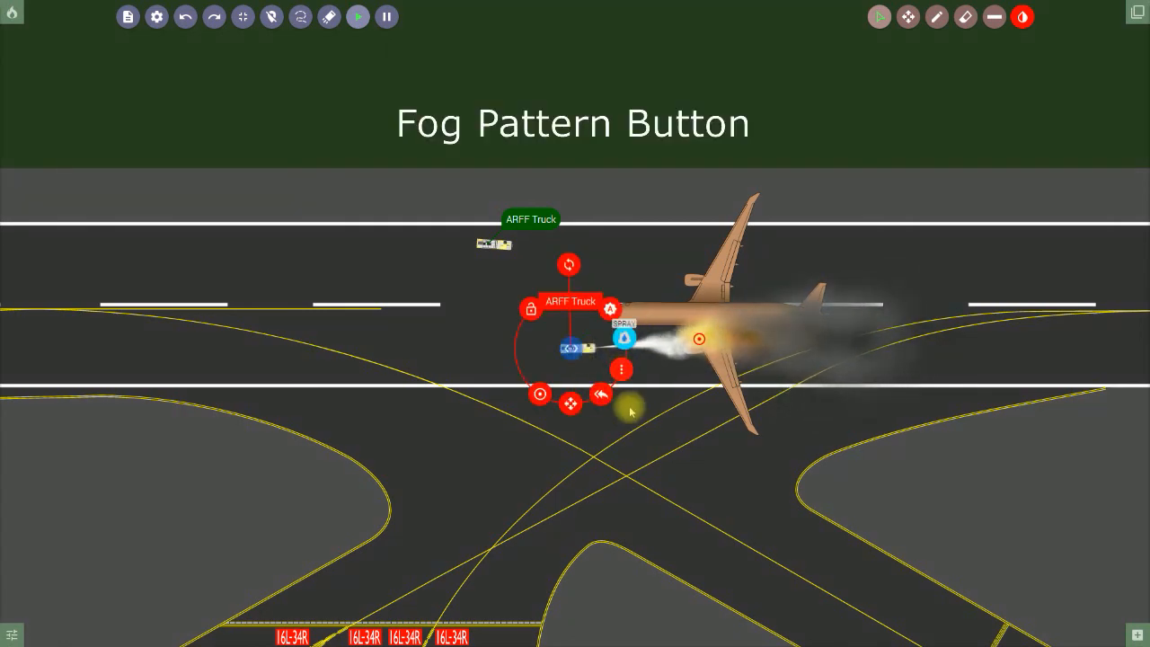
{"action": "left_click", "coordinate": [646, 458]}
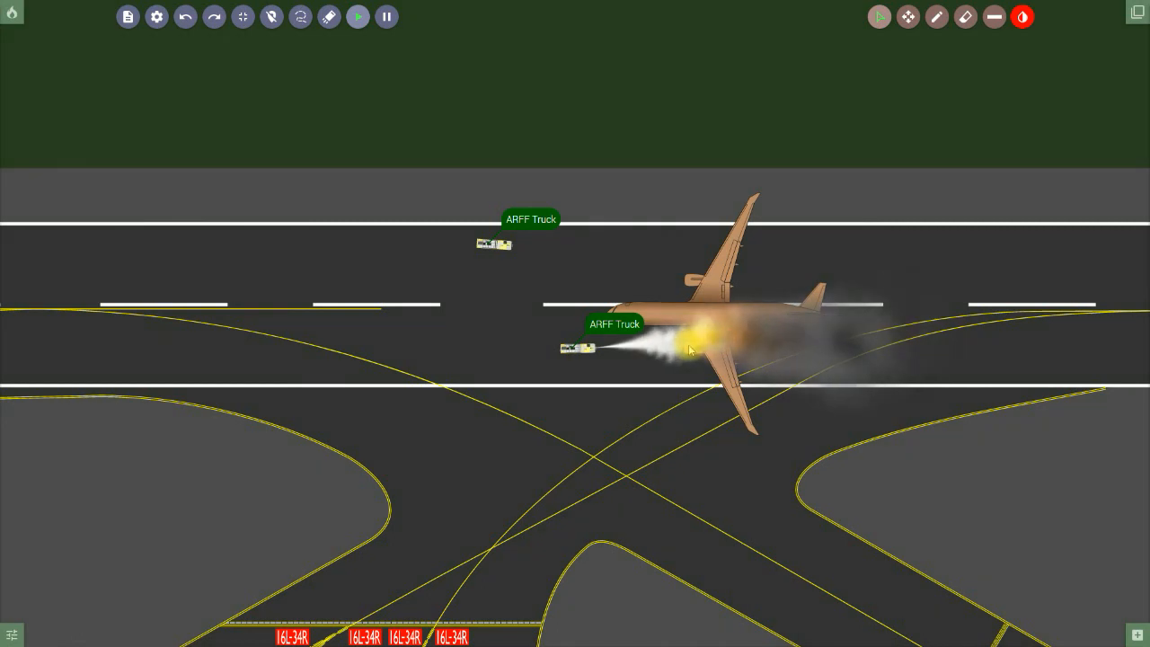
- Move the lower ARFF Truck away from the aircraft's nose, back to behind the upper truck
{"action": "left_click", "coordinate": [578, 350]}
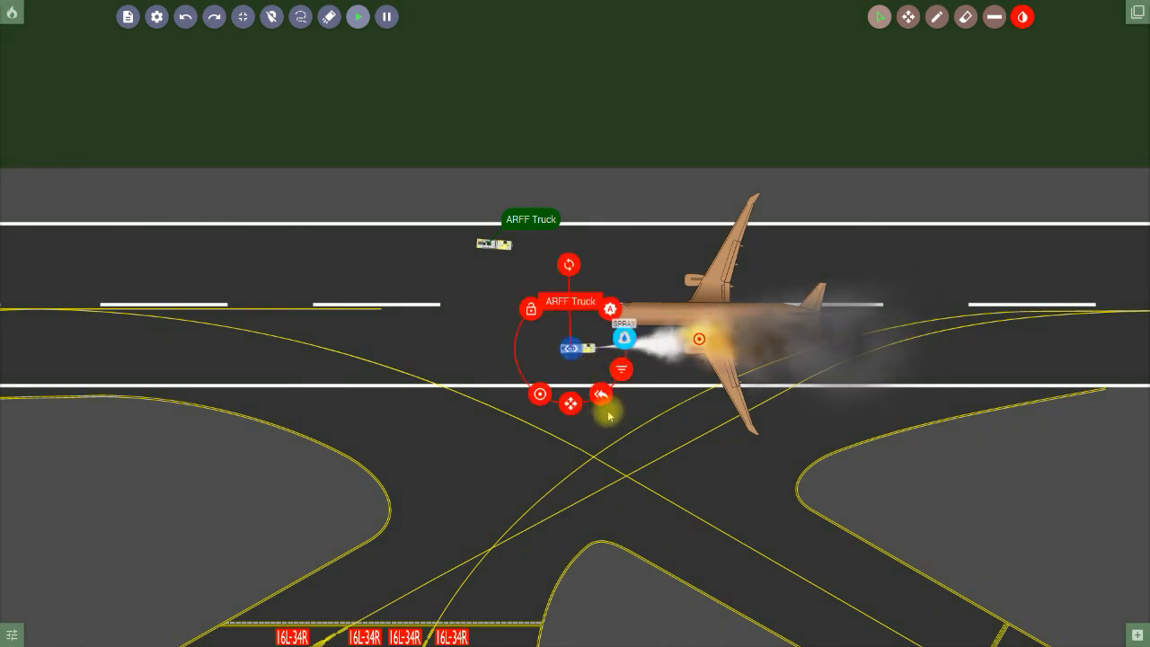
{"action": "left_click", "coordinate": [571, 404]}
{"action": "left_click_drag", "start_coordinate": [566, 405], "coordinate": [395, 402]}
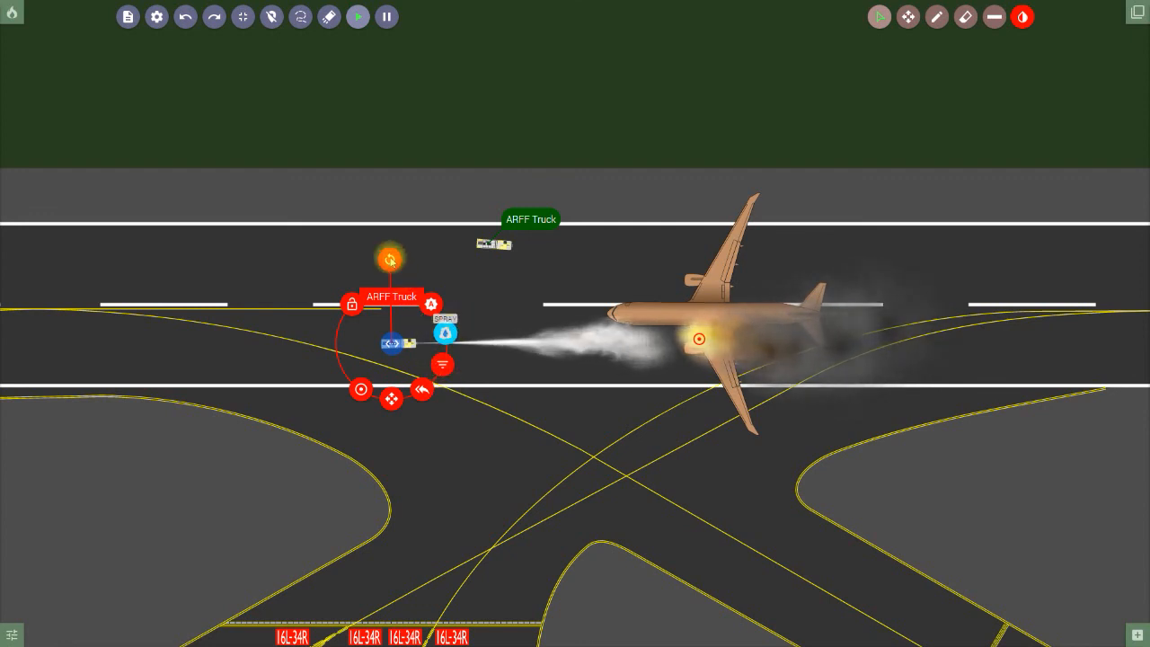
- Turn off the lower ARFF Truck's turret spray
{"action": "left_click", "coordinate": [445, 334]}
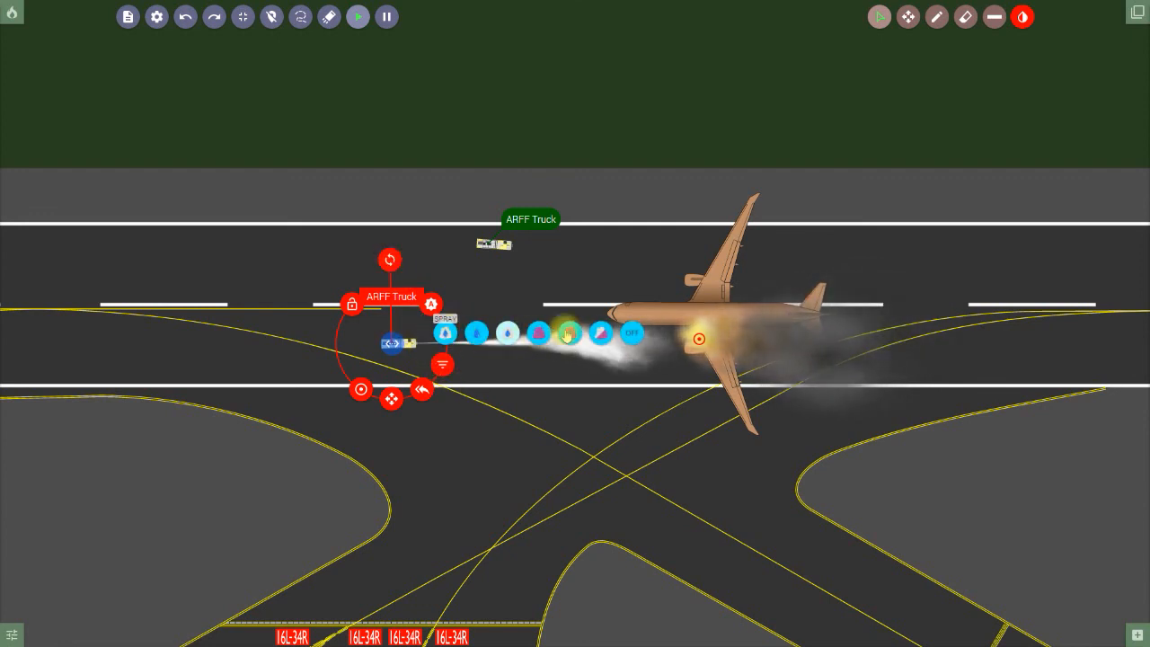
{"action": "left_click", "coordinate": [642, 334]}
{"action": "left_click", "coordinate": [402, 339]}
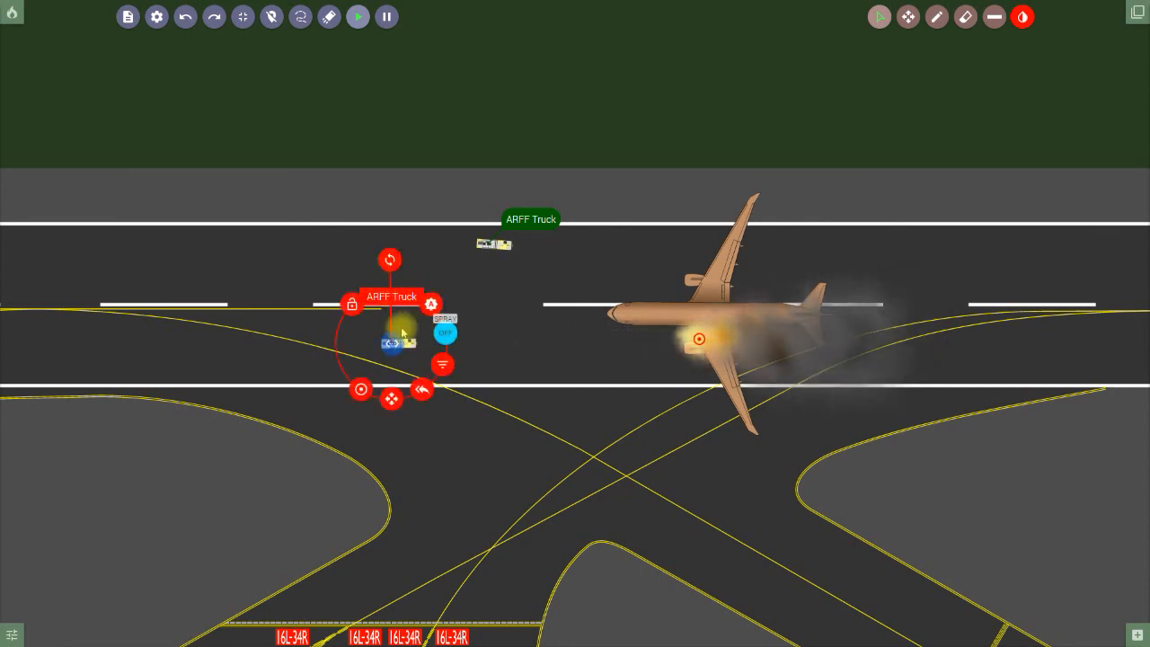
- Adjust the lower ARFF Truck's heading slightly and shift it a little closer to the runway's lower edge line
{"action": "left_click_drag", "start_coordinate": [390, 260], "coordinate": [390, 235]}
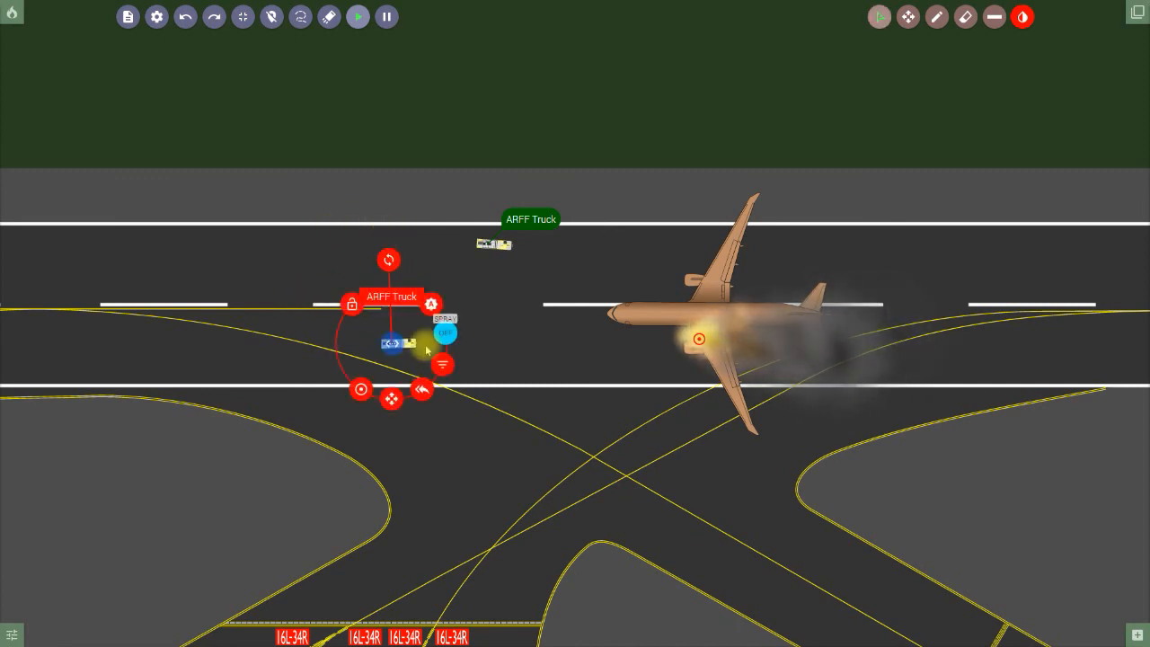
{"action": "left_click", "coordinate": [447, 335]}
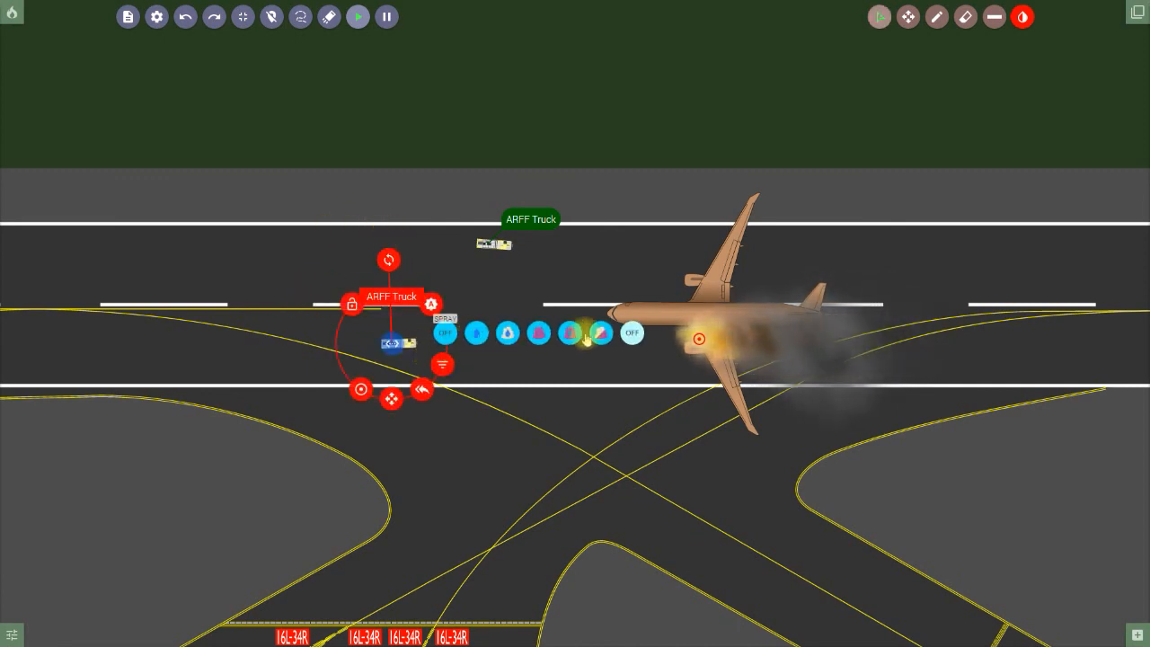
{"action": "left_click", "coordinate": [445, 335]}
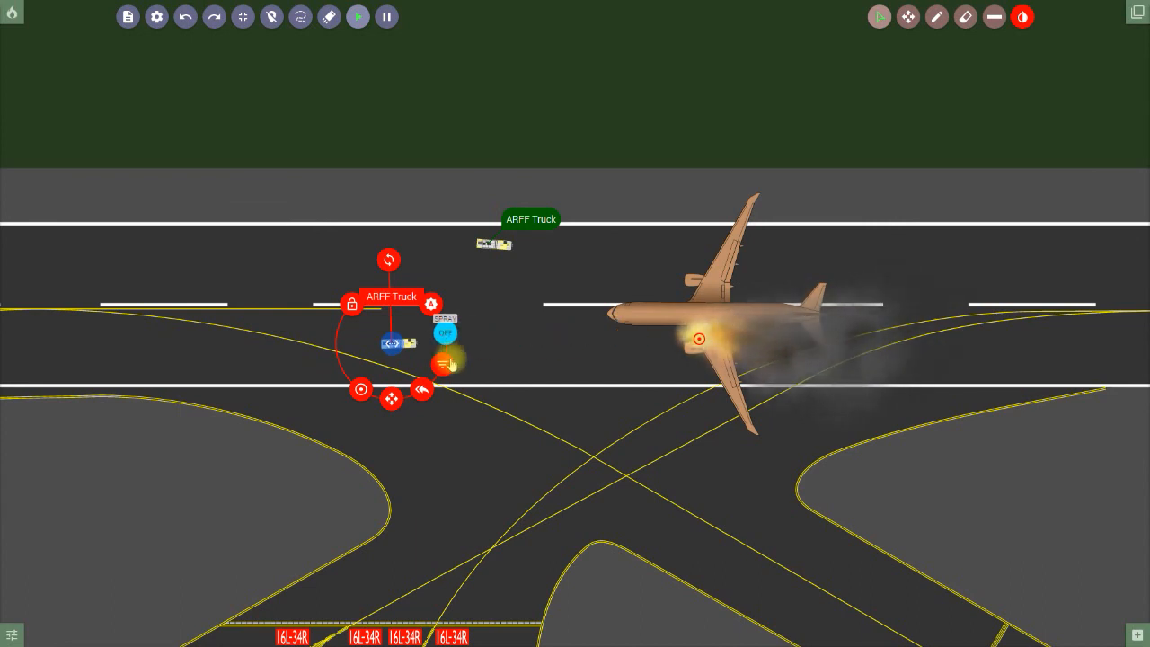
{"action": "left_click", "coordinate": [391, 399]}
{"action": "left_click_drag", "start_coordinate": [398, 390], "coordinate": [400, 416]}
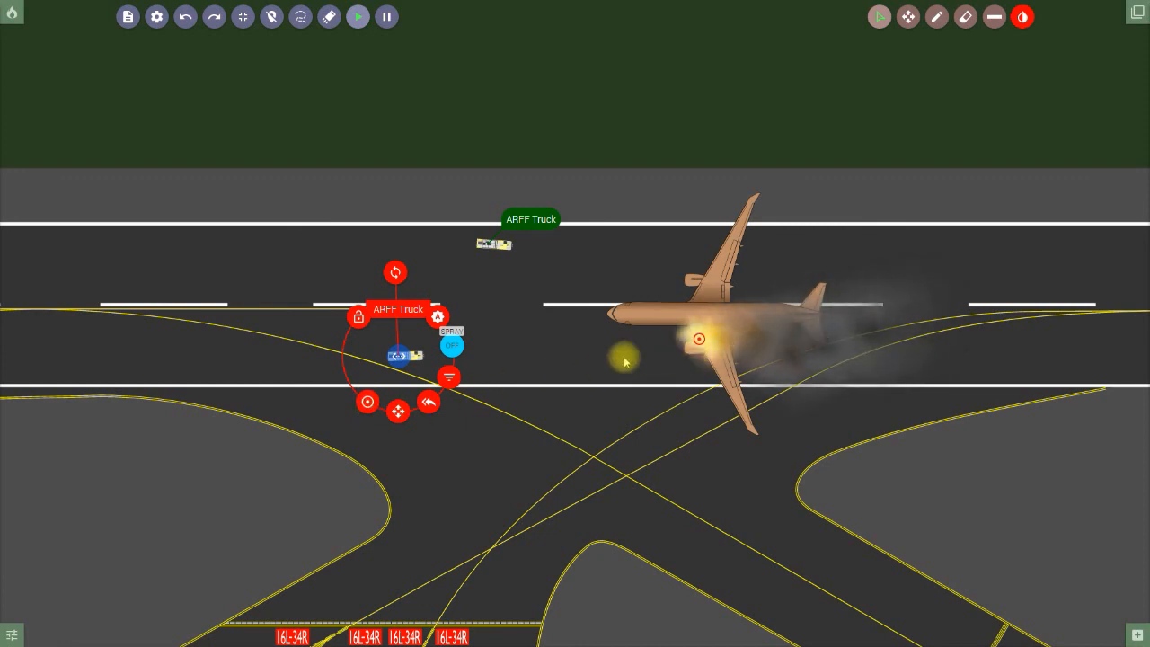
- Move the lower truck's turret target off the engine fire onto the taxiway pavement below the truck, and clear it
{"action": "left_click", "coordinate": [369, 406]}
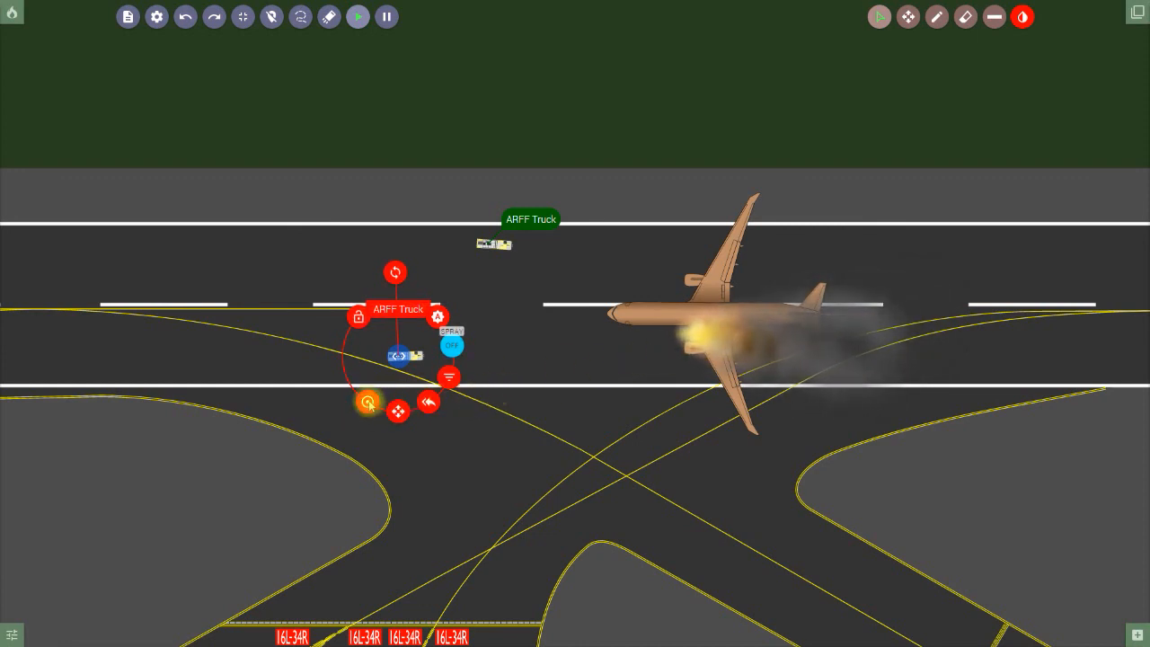
{"action": "left_click", "coordinate": [368, 404]}
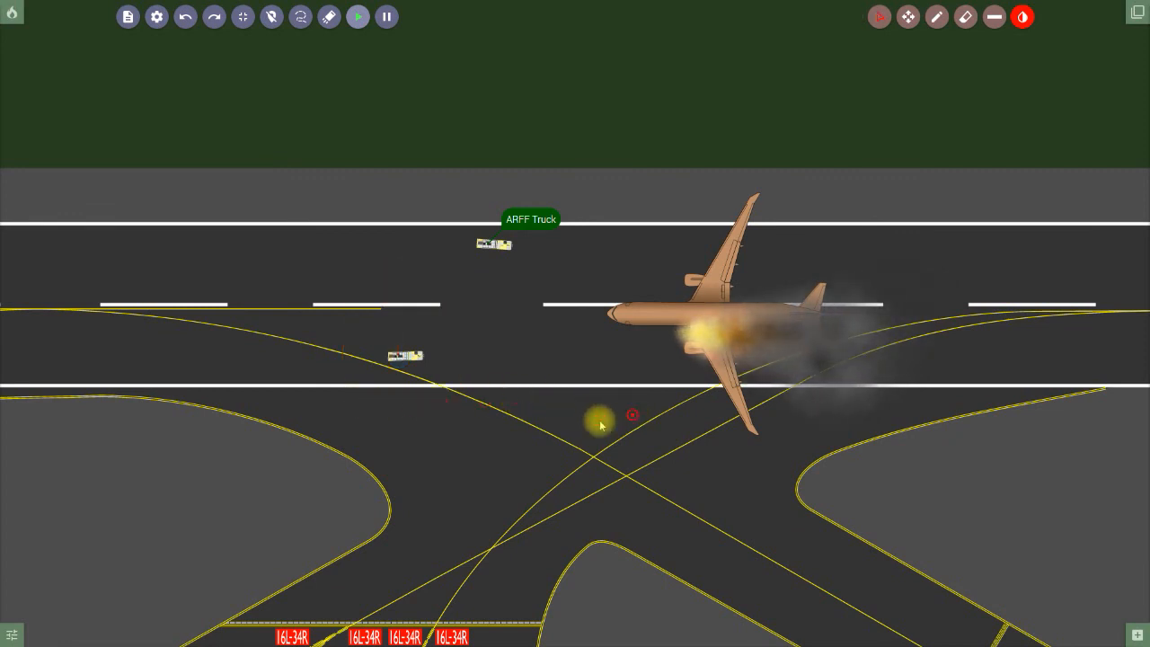
{"action": "left_click", "coordinate": [495, 461]}
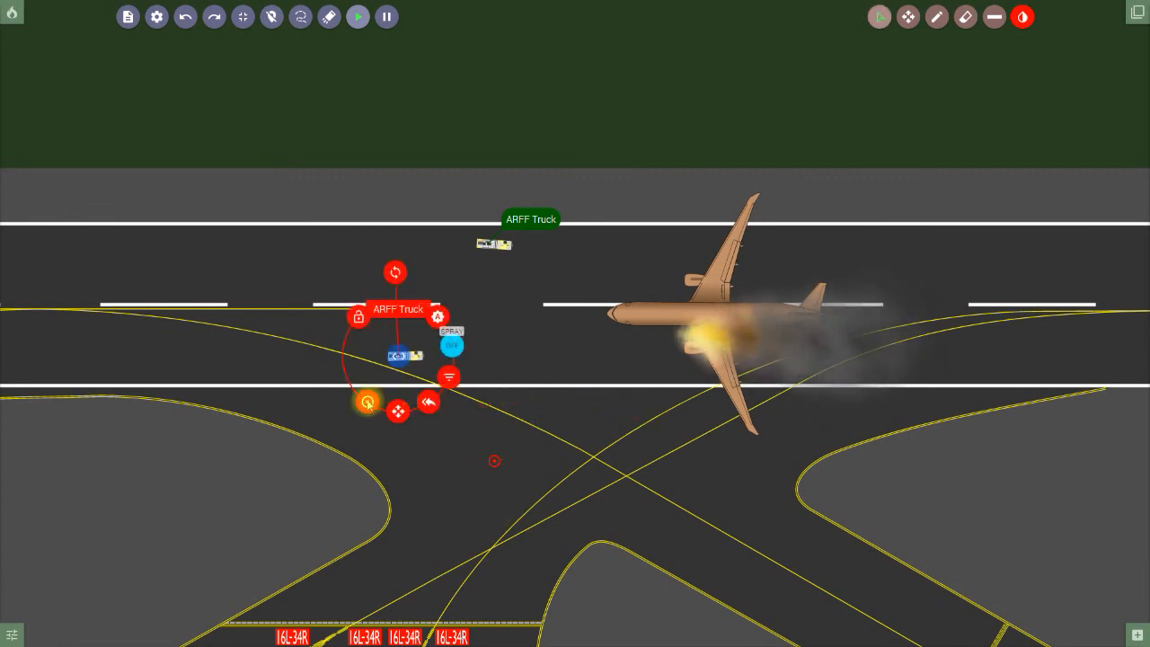
{"action": "left_click", "coordinate": [437, 447]}
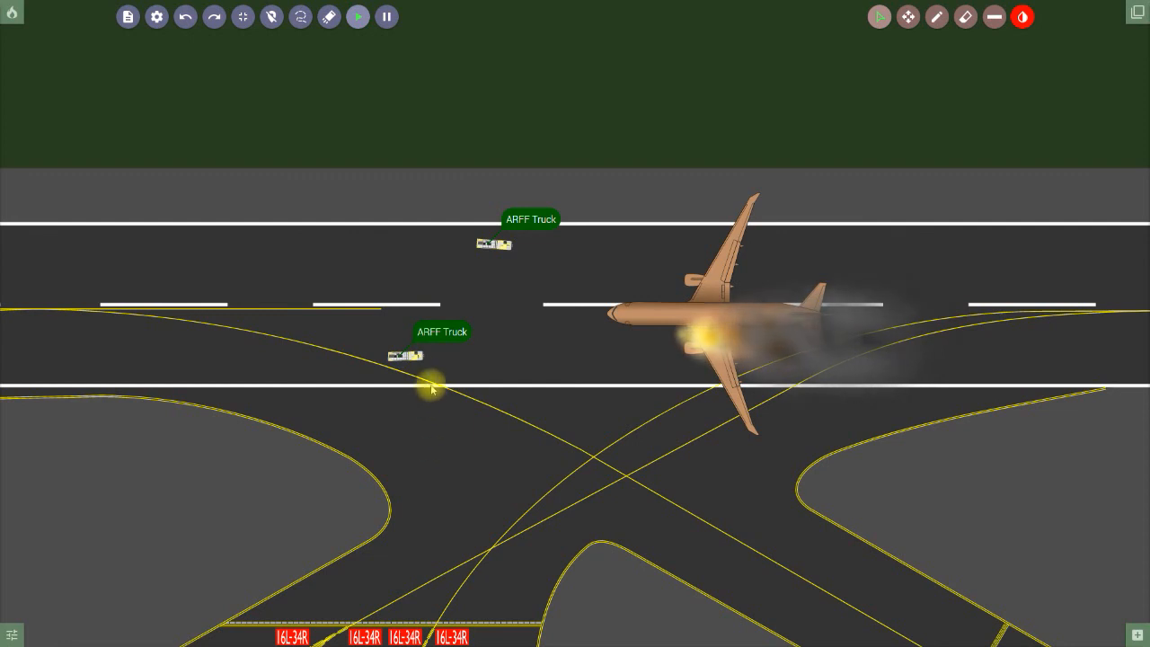
- Move the lower ARFF Truck back and across the centerline into the runway's upper lane, behind the other truck
{"action": "left_click", "coordinate": [414, 360]}
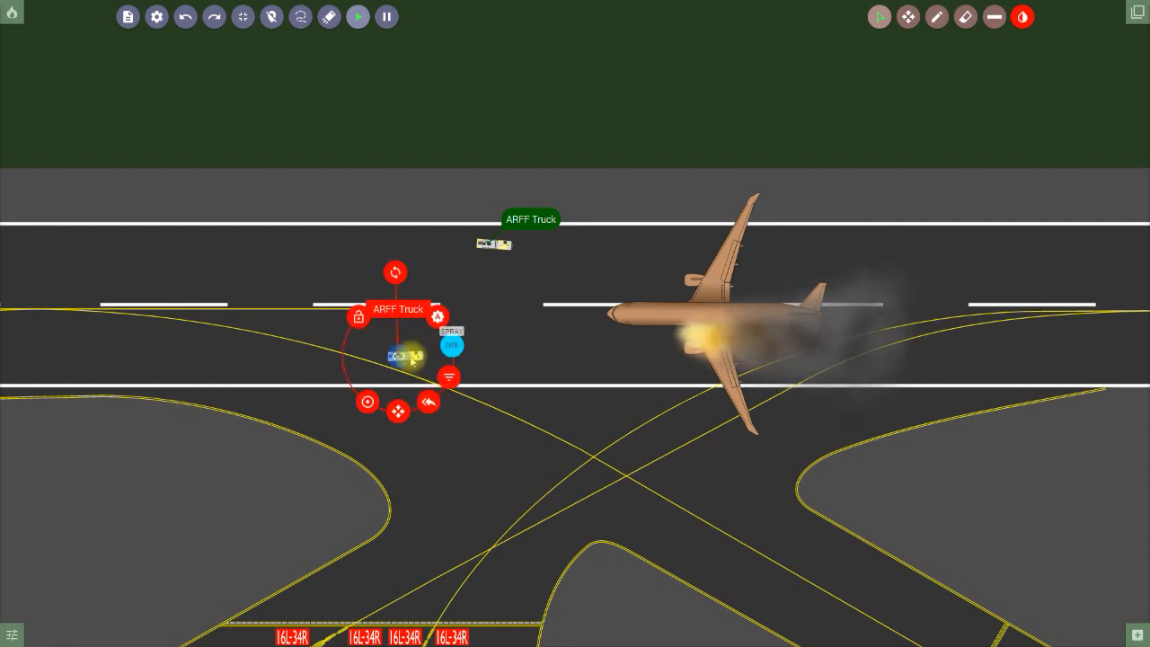
{"action": "left_click", "coordinate": [436, 316]}
{"action": "left_click_drag", "start_coordinate": [384, 414], "coordinate": [284, 316]}
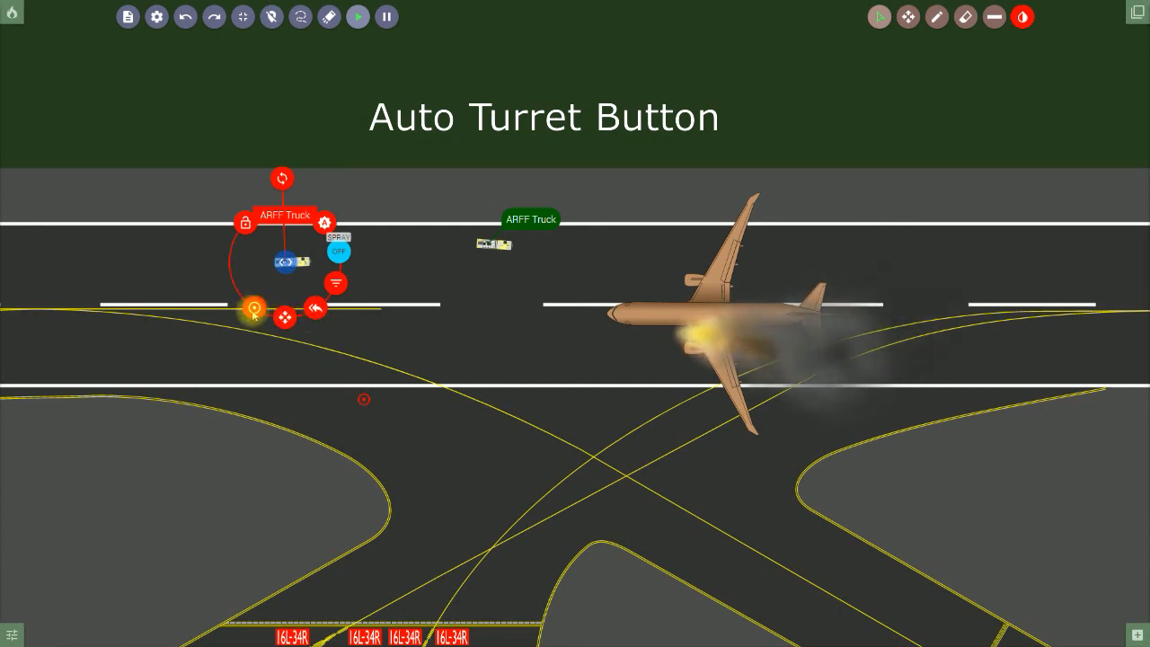
- Move the other ARFF Truck far back into the runway's lower lane and align its heading with the runway
{"action": "left_click", "coordinate": [493, 243]}
{"action": "left_click_drag", "start_coordinate": [488, 297], "coordinate": [135, 401]}
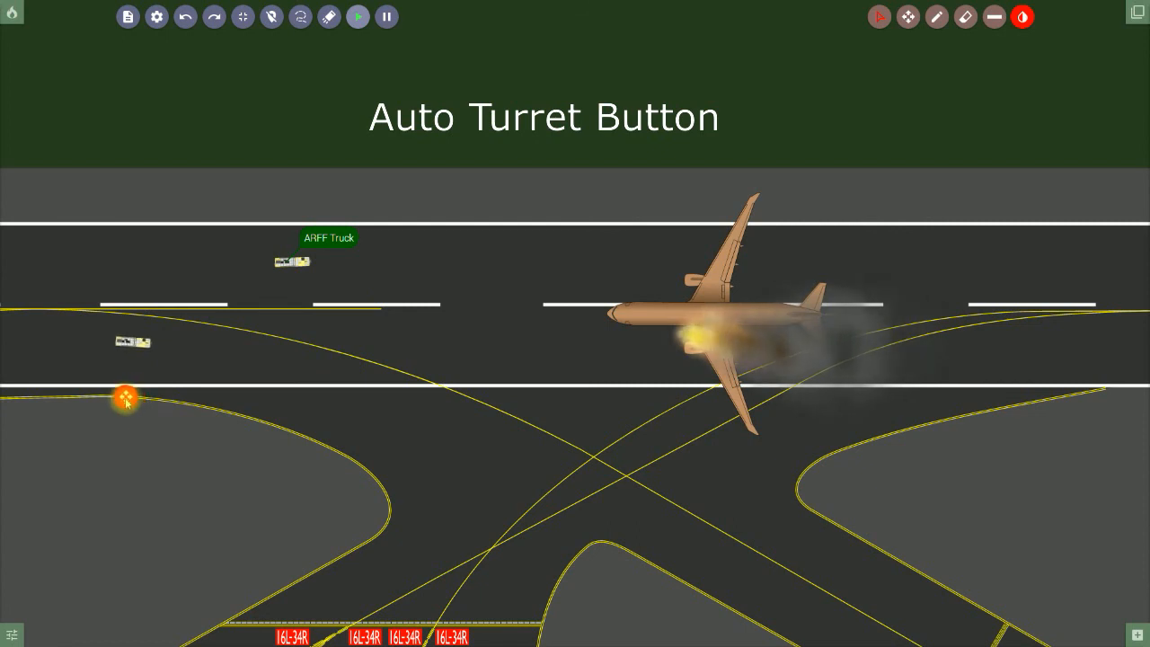
{"action": "left_click", "coordinate": [127, 258]}
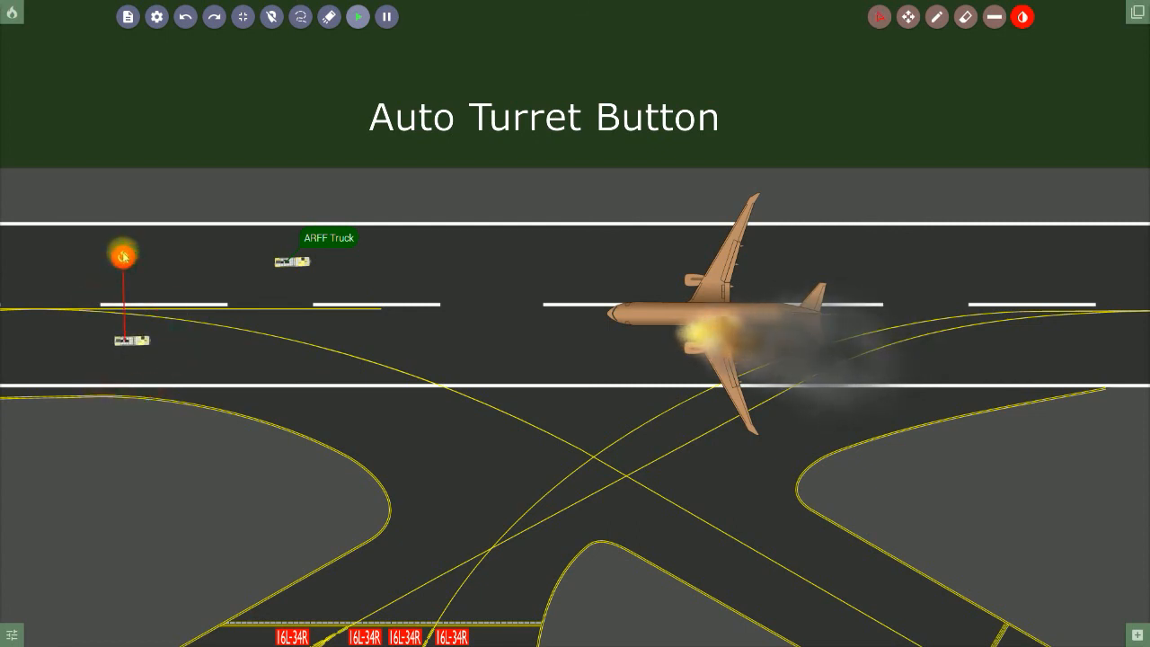
- Toggle the Auto Turret setting of the leading ARFF Truck in the runway's upper lane
{"action": "left_click", "coordinate": [326, 276]}
{"action": "left_click", "coordinate": [287, 263]}
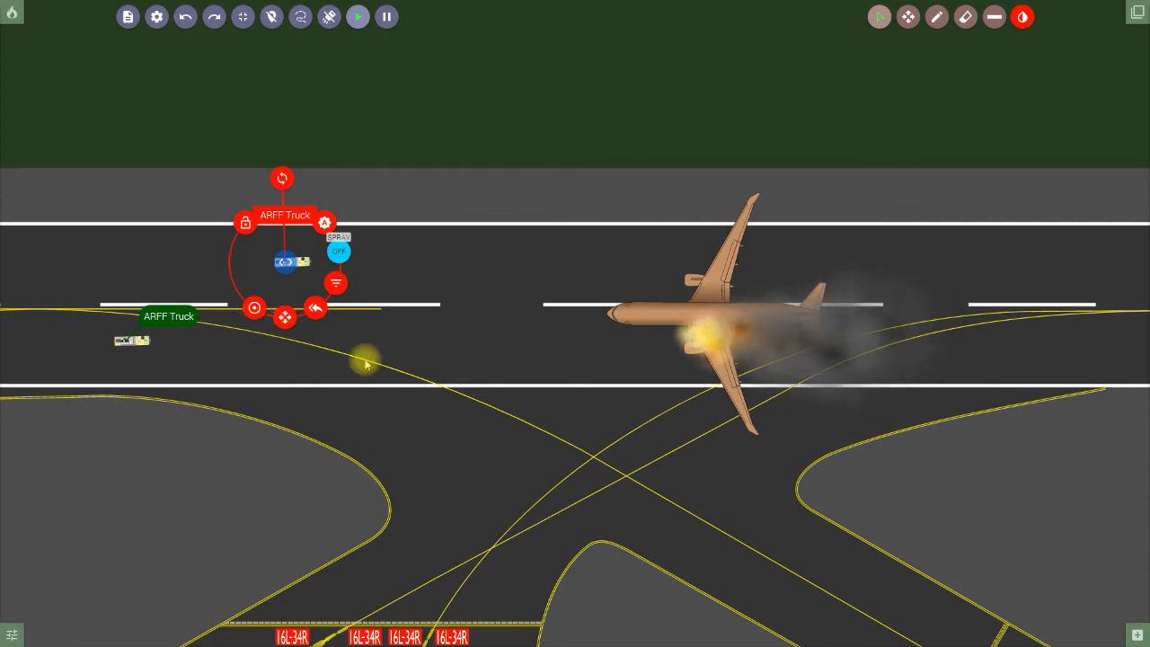
{"action": "left_click", "coordinate": [392, 357]}
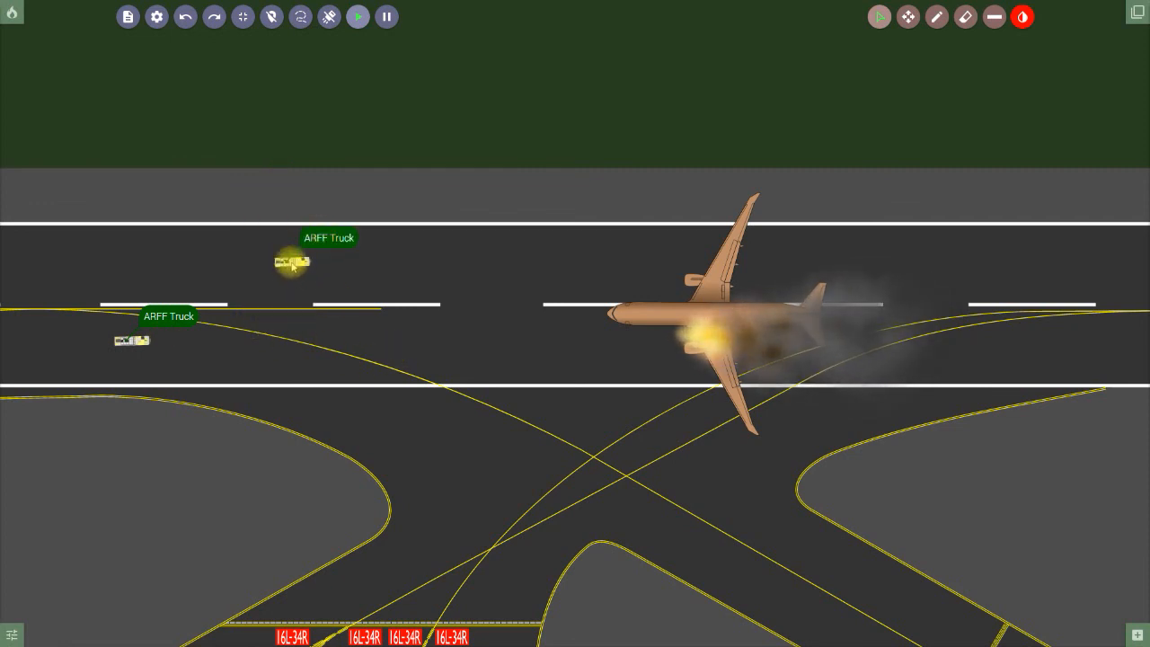
{"action": "left_click", "coordinate": [292, 263]}
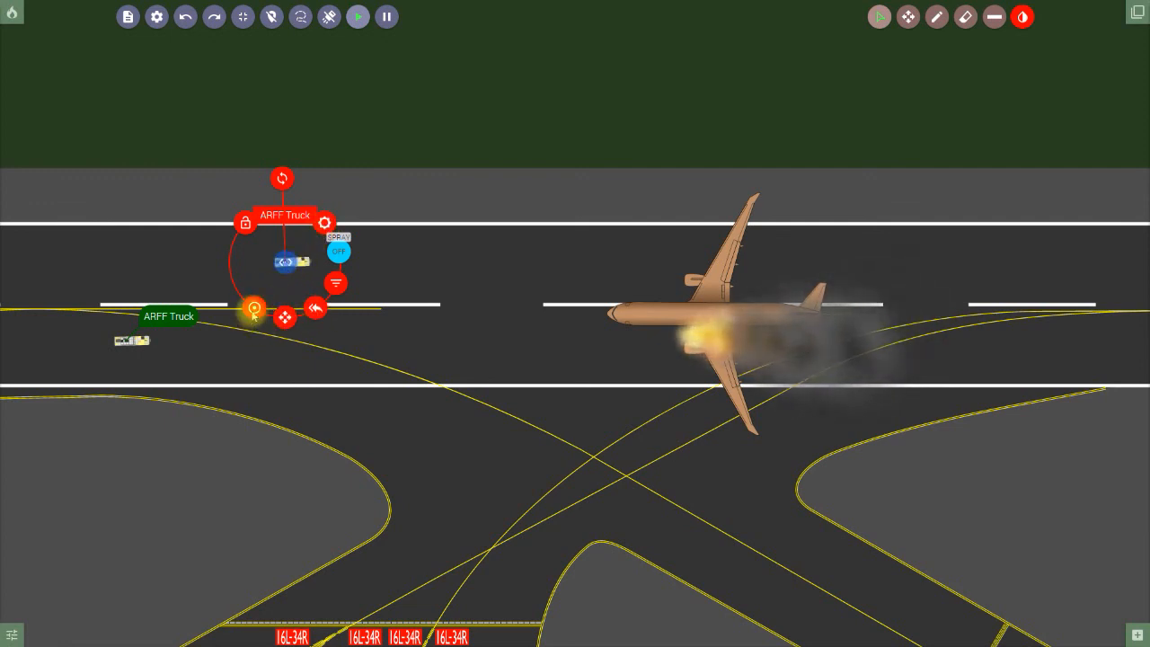
- Plot the leading truck's route across the centerline into the lower lane, ending short of the aircraft's nose
{"action": "left_click", "coordinate": [284, 263]}
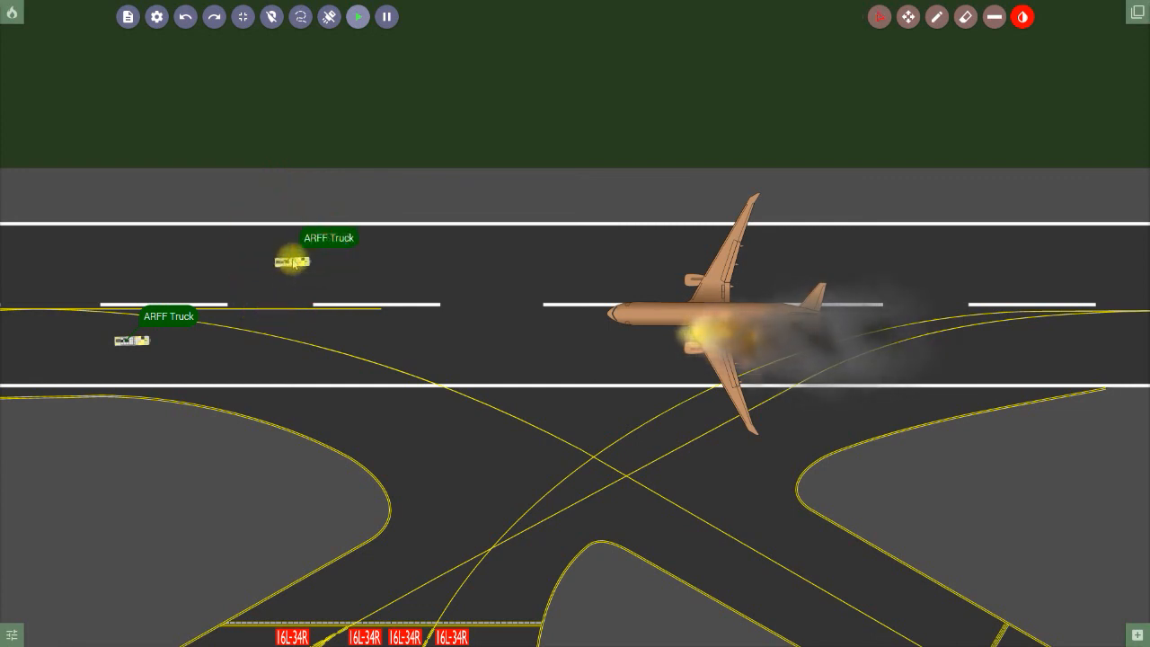
{"action": "mouse_move", "coordinate": [323, 263]}
{"action": "left_mouse_down"}
{"action": "mouse_move", "coordinate": [359, 268]}
{"action": "mouse_move", "coordinate": [404, 364]}
{"action": "mouse_move", "coordinate": [531, 364]}
{"action": "left_mouse_up"}
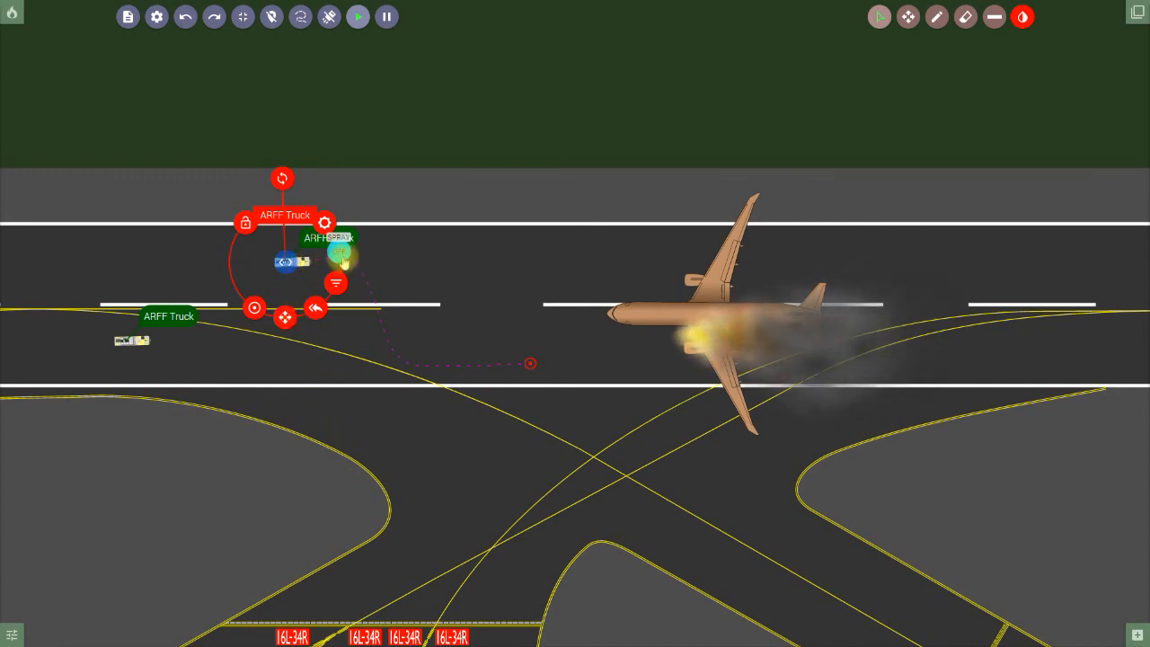
- Place the leading truck's turret target on the aircraft engine fire and set its spray to the fog pattern
{"action": "left_click_drag", "start_coordinate": [256, 306], "coordinate": [540, 314]}
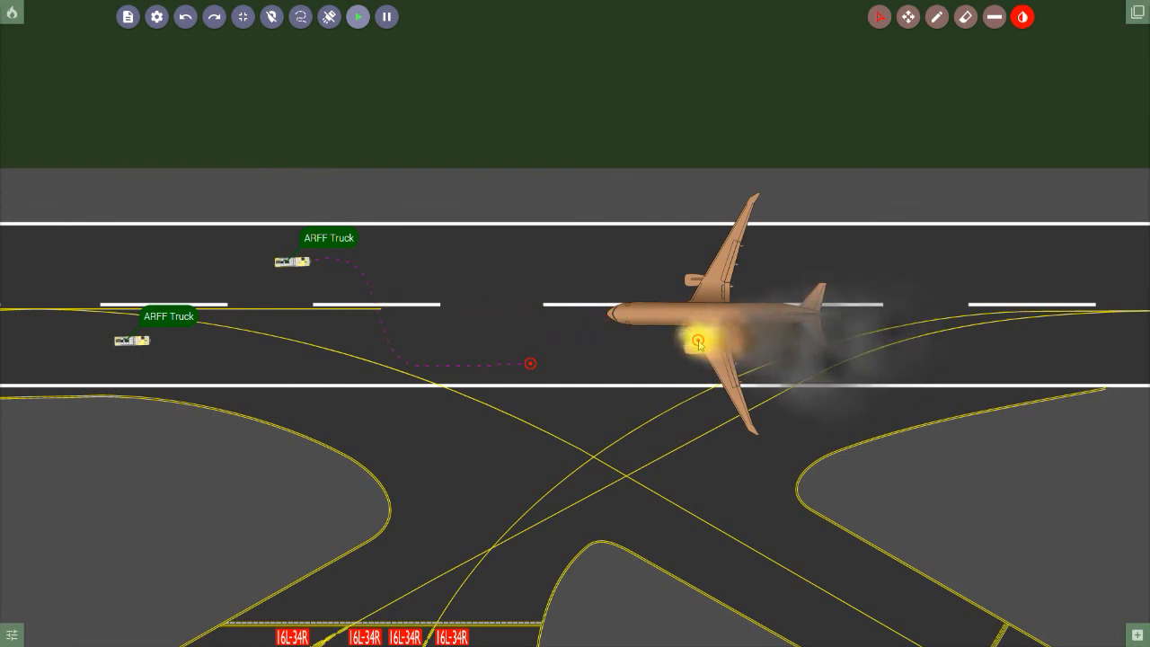
{"action": "left_click_drag", "start_coordinate": [700, 344], "coordinate": [700, 344]}
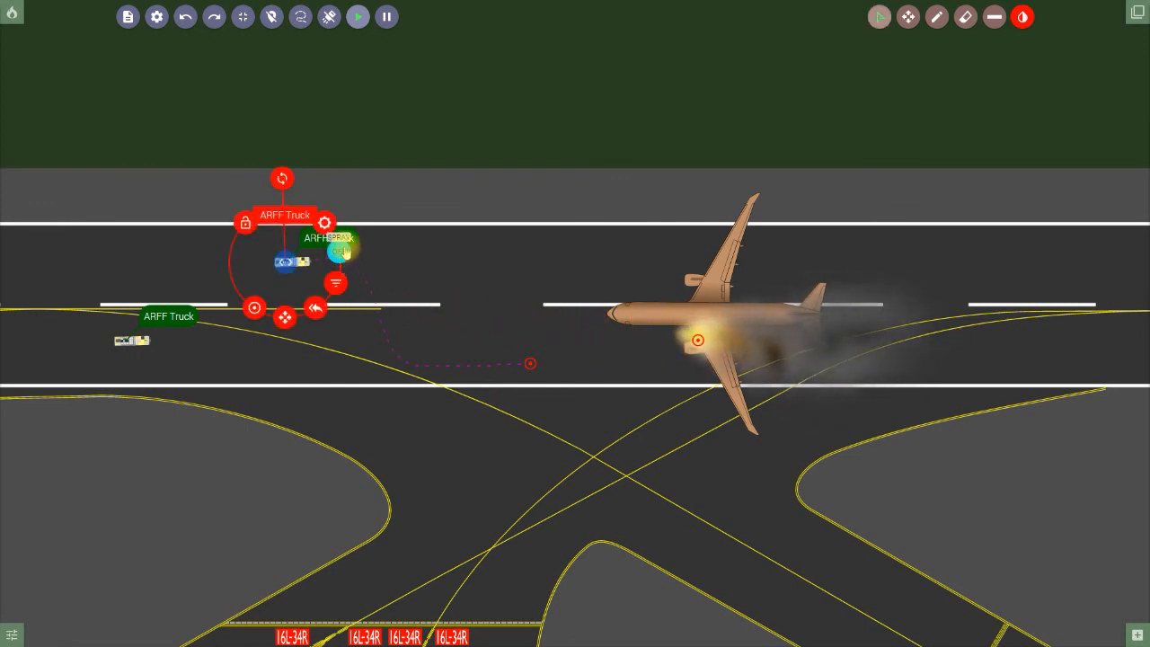
{"action": "left_click", "coordinate": [403, 255]}
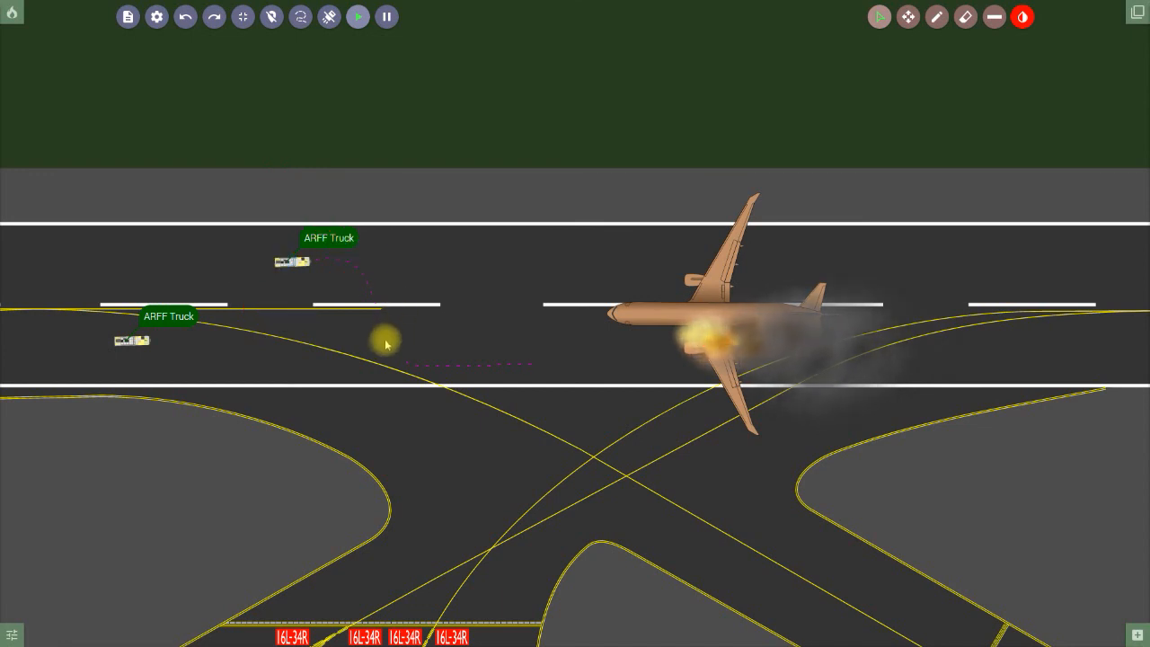
- Plot the rear truck's route across the centerline into the upper lane and start both trucks along their planned routes
{"action": "left_click", "coordinate": [133, 342]}
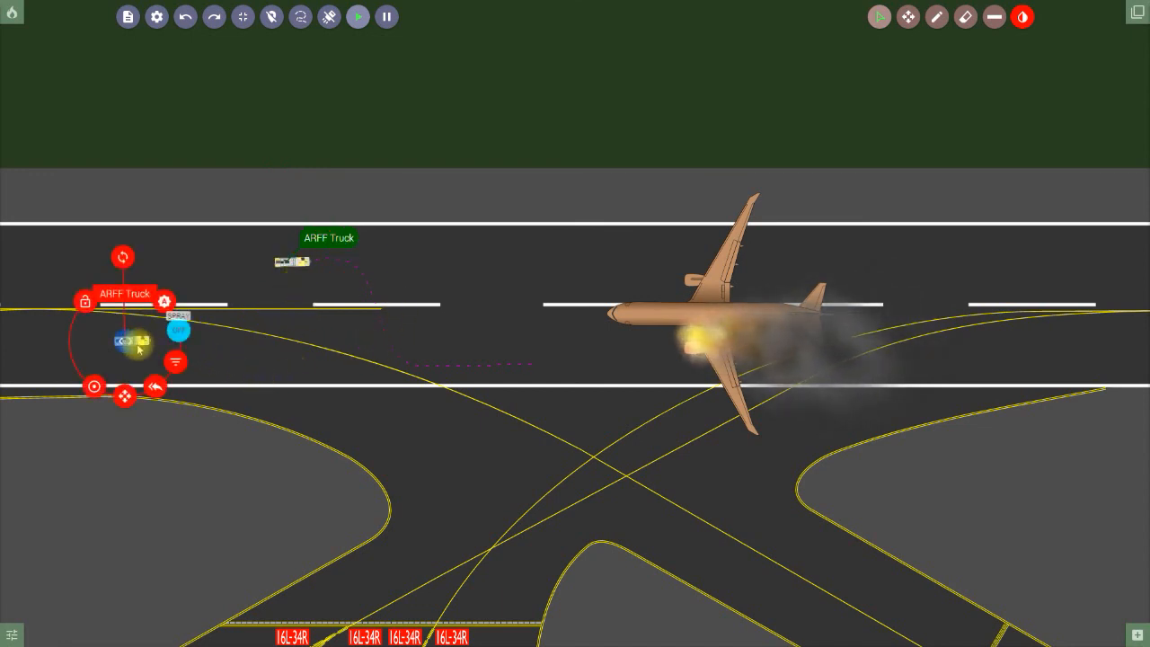
{"action": "mouse_move", "coordinate": [130, 341]}
{"action": "left_mouse_down"}
{"action": "mouse_move", "coordinate": [251, 342]}
{"action": "mouse_move", "coordinate": [301, 329]}
{"action": "mouse_move", "coordinate": [431, 243]}
{"action": "mouse_move", "coordinate": [510, 251]}
{"action": "left_mouse_up"}
{"action": "left_click", "coordinate": [583, 377]}
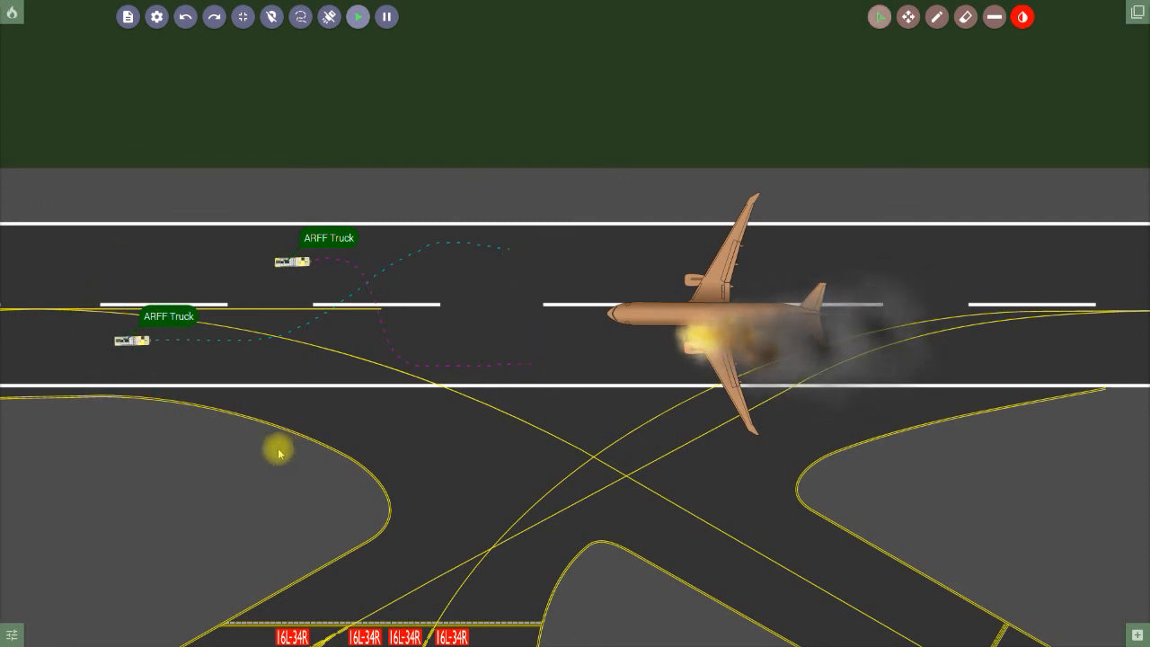
{"action": "left_click", "coordinate": [329, 18]}
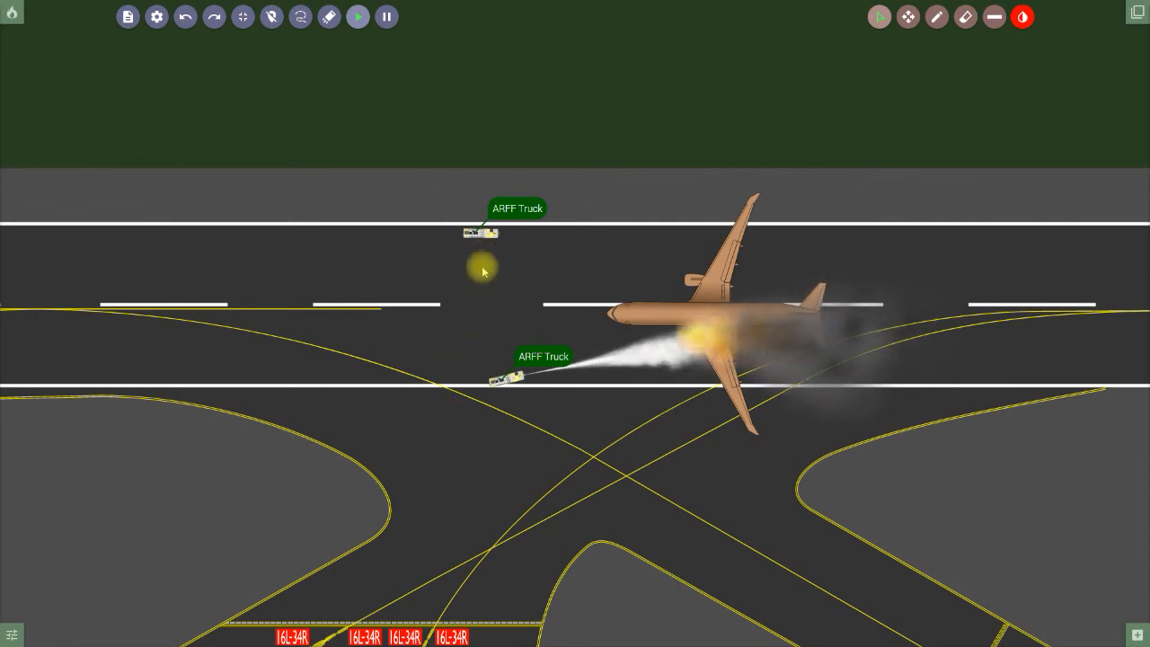
- Turn off the spray of the lower truck aimed at the engine fire
{"action": "left_click", "coordinate": [506, 378]}
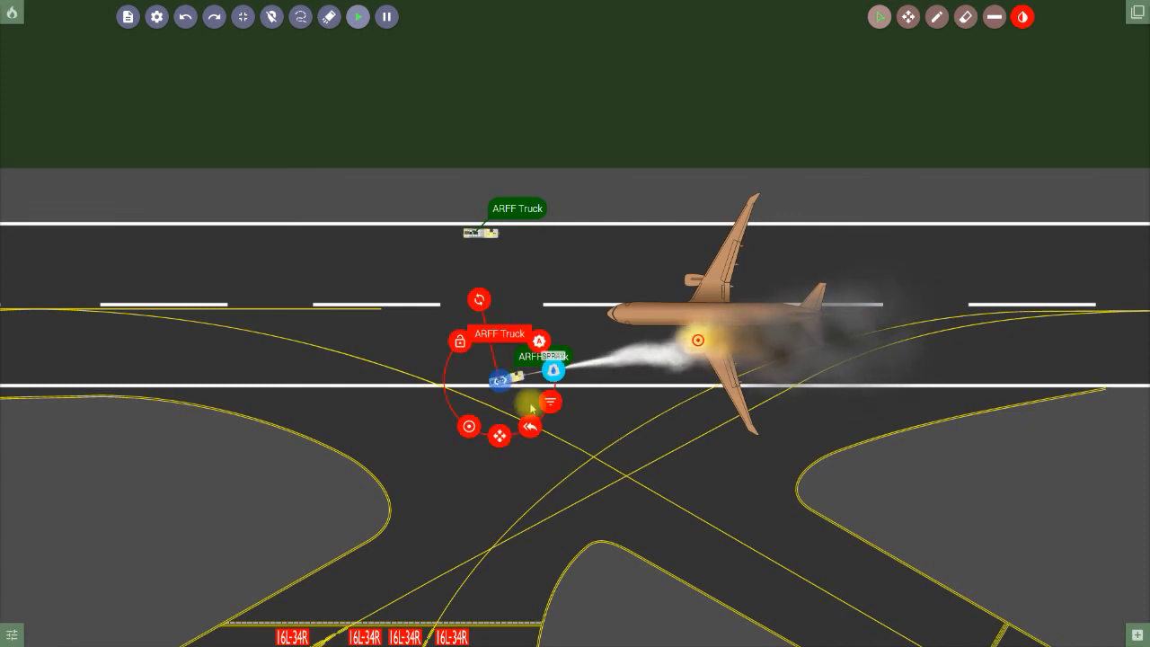
{"action": "left_click", "coordinate": [552, 369]}
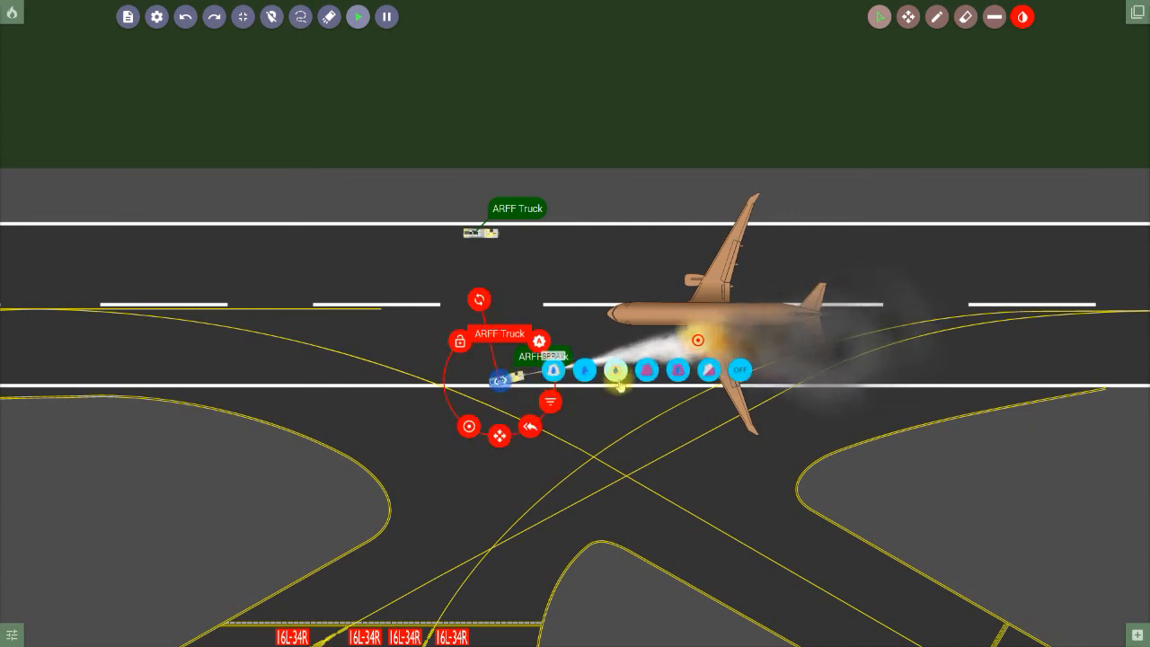
{"action": "left_click", "coordinate": [739, 371]}
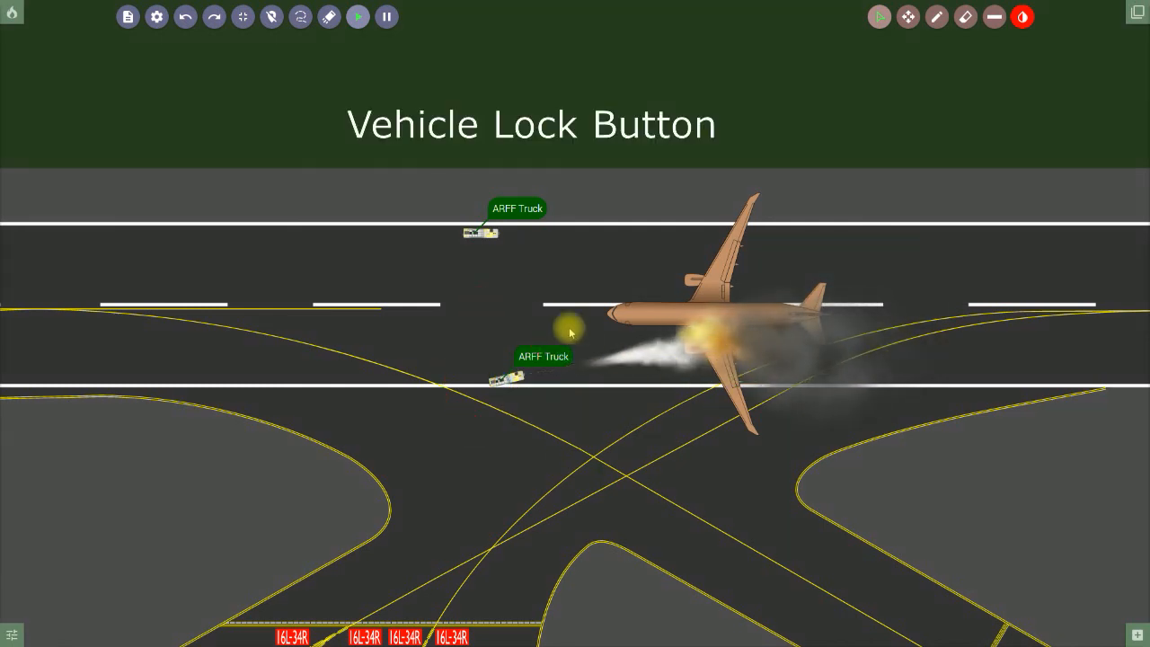
- Move the lower truck slightly back inside the runway edge line and straighten its heading along the runway
{"action": "left_click", "coordinate": [505, 377]}
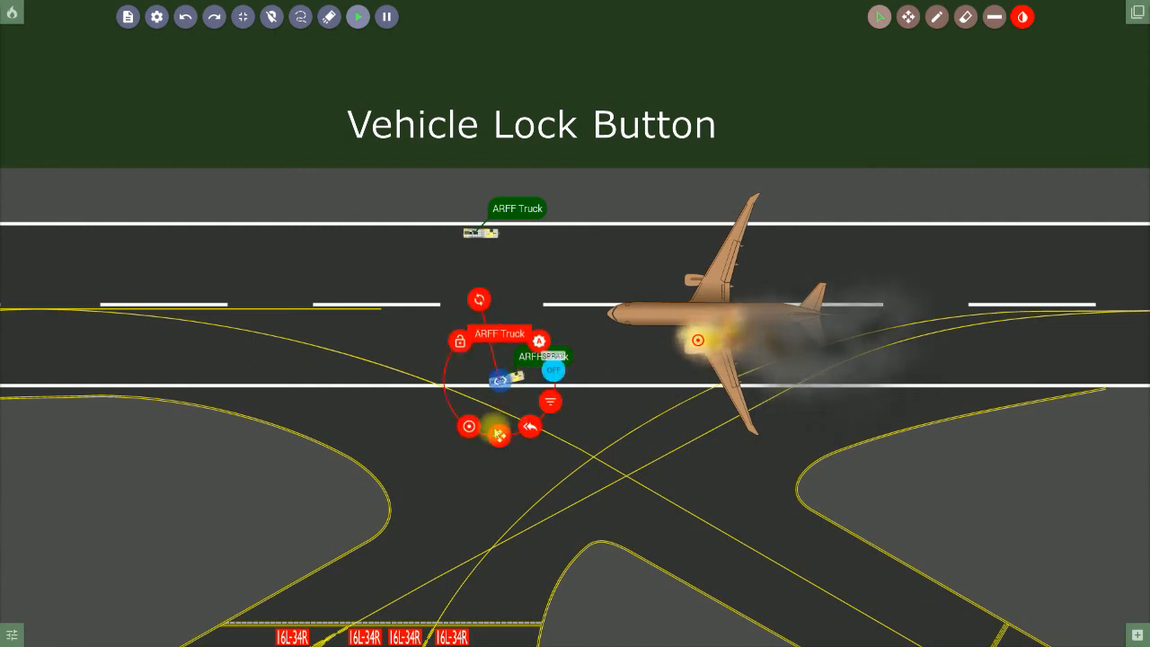
{"action": "left_click", "coordinate": [495, 428]}
{"action": "left_click", "coordinate": [468, 368]}
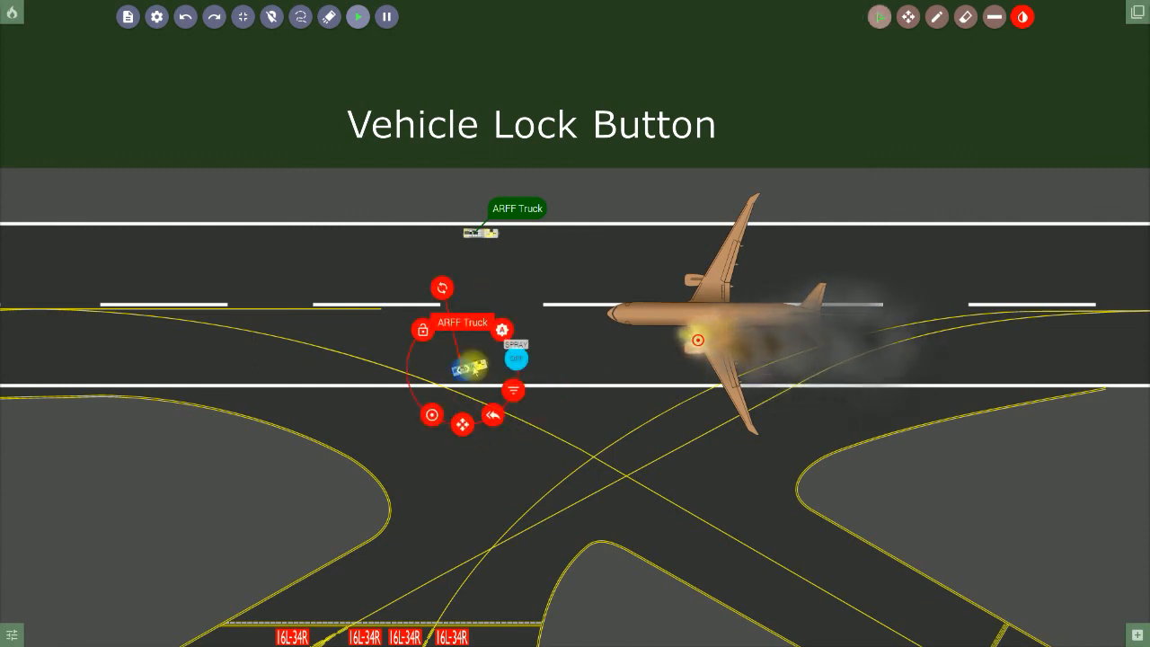
{"action": "left_click", "coordinate": [444, 285]}
{"action": "left_click", "coordinate": [456, 286]}
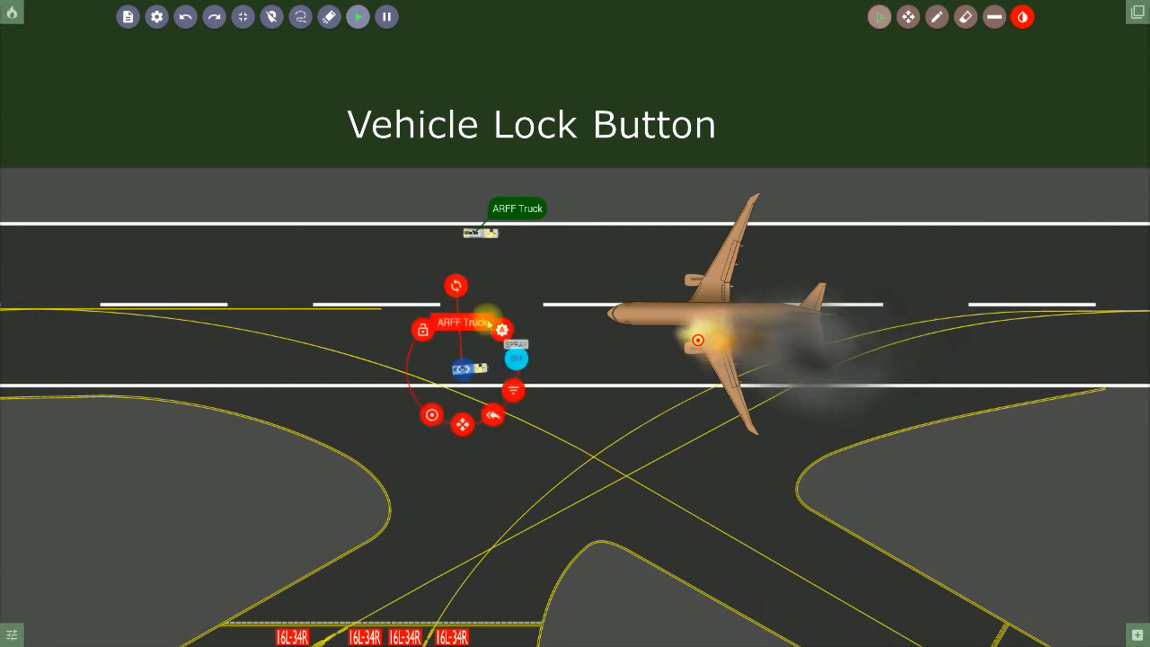
- Turn on the Track Vehicle lock for the lower ARFF truck near the runway edge line
{"action": "scroll", "coordinate": [576, 431], "scroll_direction": "down", "scroll_amount": 7}
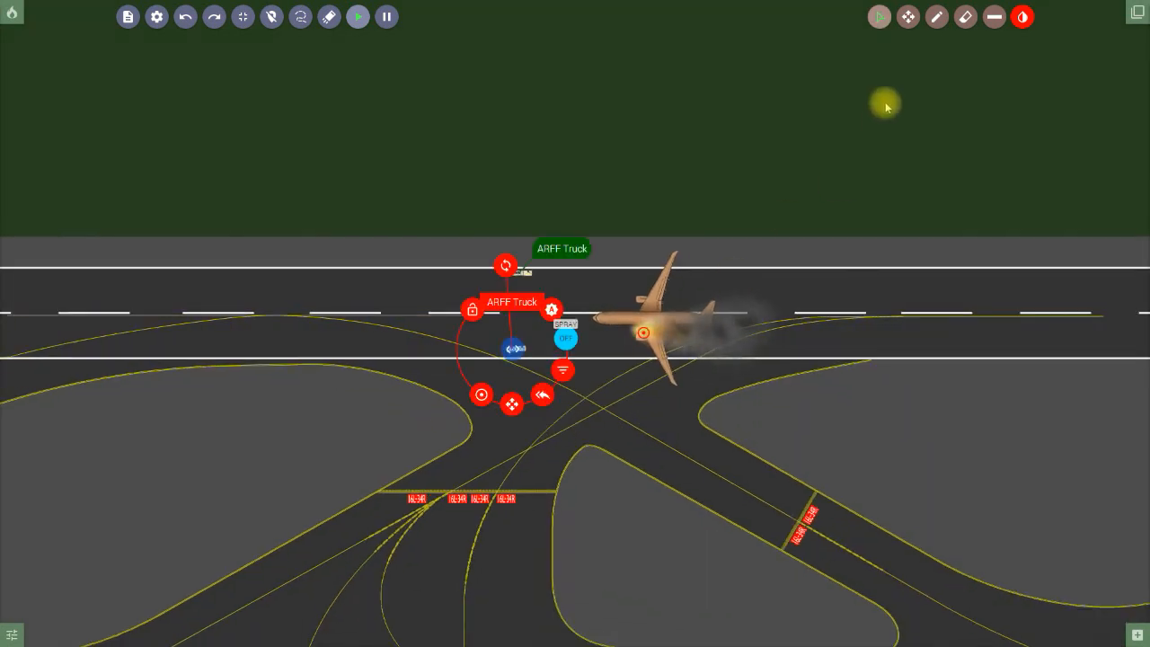
{"action": "left_click", "coordinate": [907, 16]}
{"action": "left_click_drag", "start_coordinate": [800, 292], "coordinate": [729, 224]}
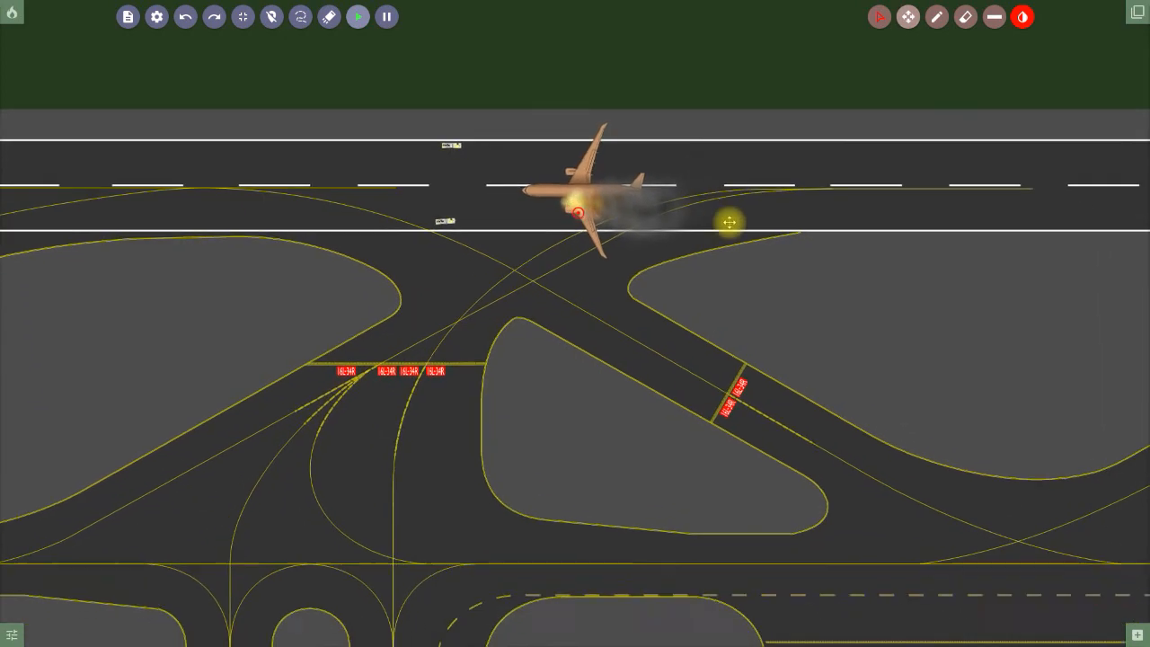
{"action": "scroll", "coordinate": [485, 305], "scroll_direction": "up", "scroll_amount": 1}
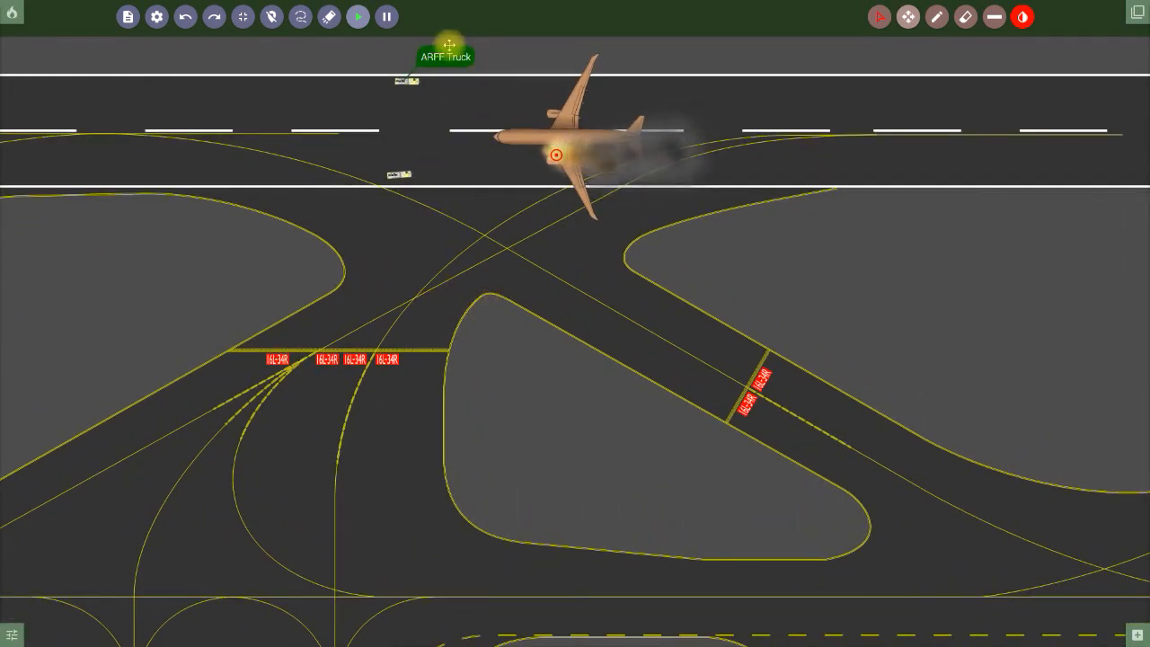
{"action": "left_click", "coordinate": [875, 21]}
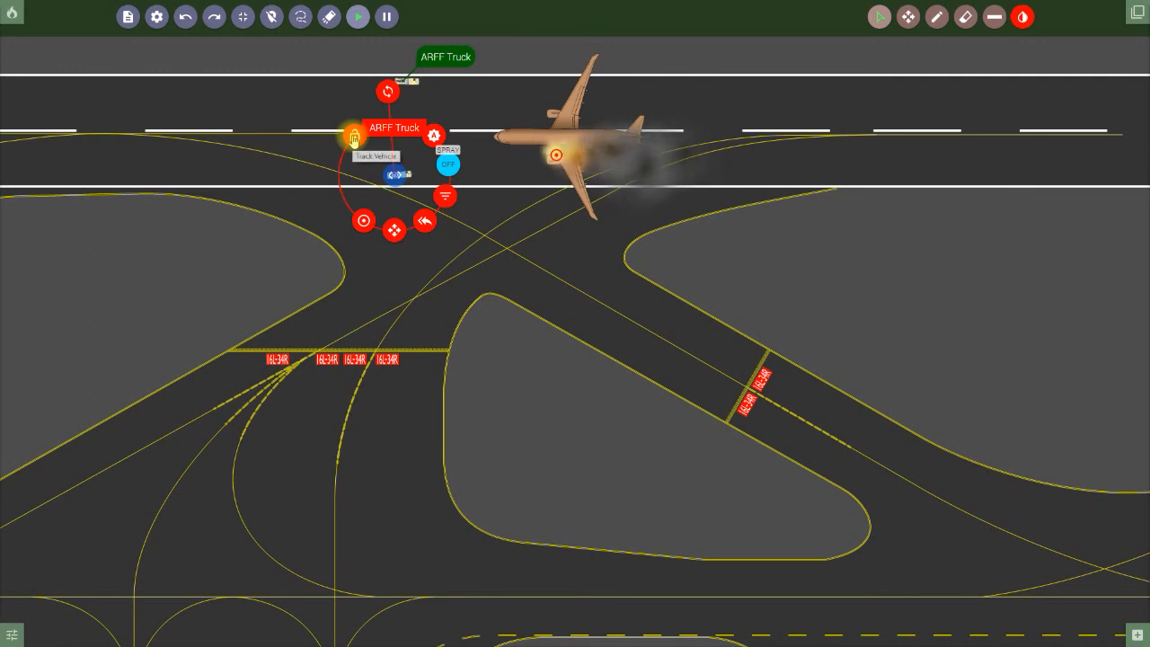
{"action": "left_click", "coordinate": [401, 177]}
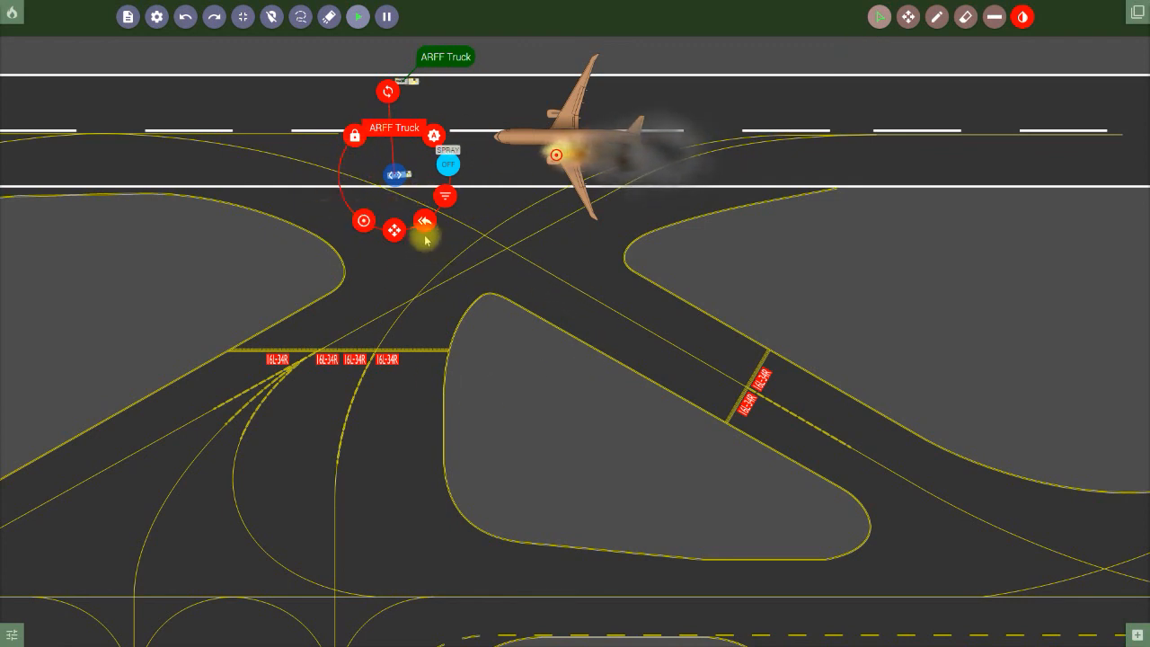
- Place the lower truck on the taxiway intersection heading down the diagonal taxiway and clear its turret target from the engine
{"action": "left_click_drag", "start_coordinate": [396, 230], "coordinate": [496, 289]}
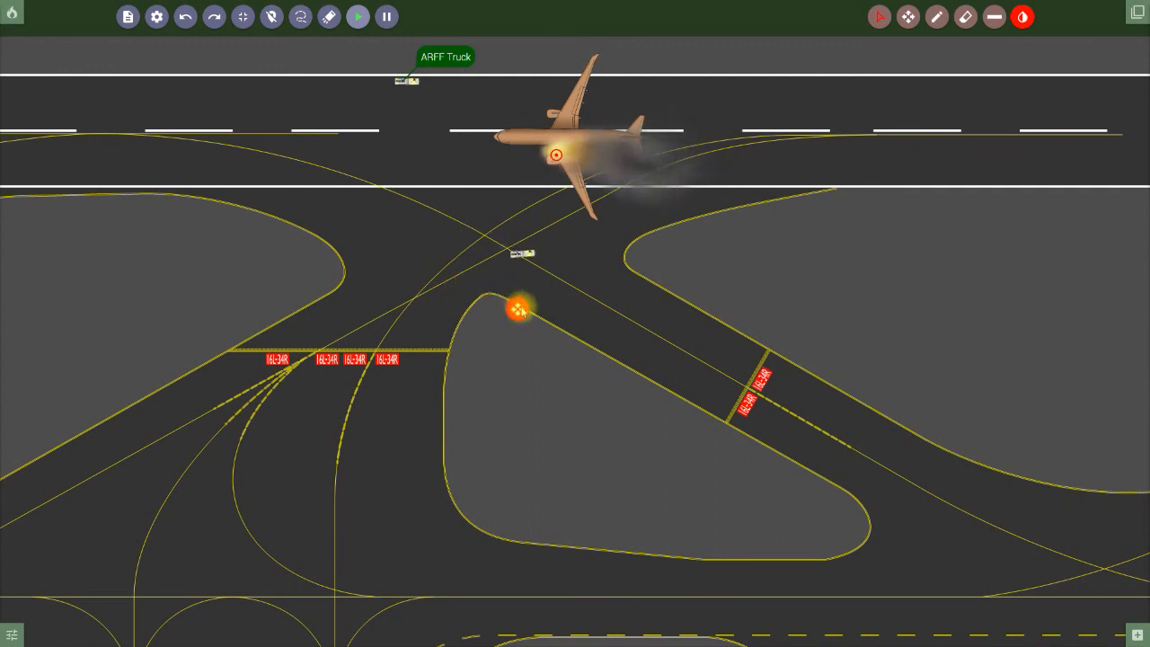
{"action": "left_click_drag", "start_coordinate": [521, 311], "coordinate": [520, 310]}
{"action": "left_click_drag", "start_coordinate": [520, 178], "coordinate": [560, 184]}
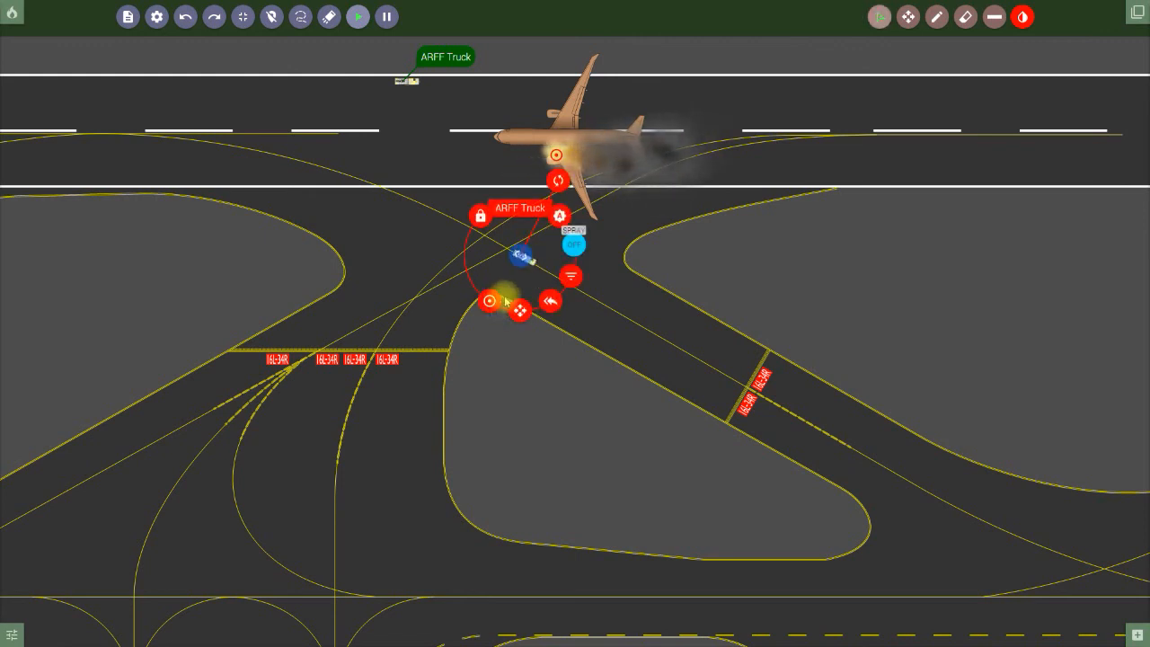
{"action": "mouse_move", "coordinate": [491, 303]}
{"action": "left_mouse_down"}
{"action": "mouse_move", "coordinate": [531, 281]}
{"action": "mouse_move", "coordinate": [527, 250]}
{"action": "mouse_move", "coordinate": [559, 289]}
{"action": "left_mouse_up"}
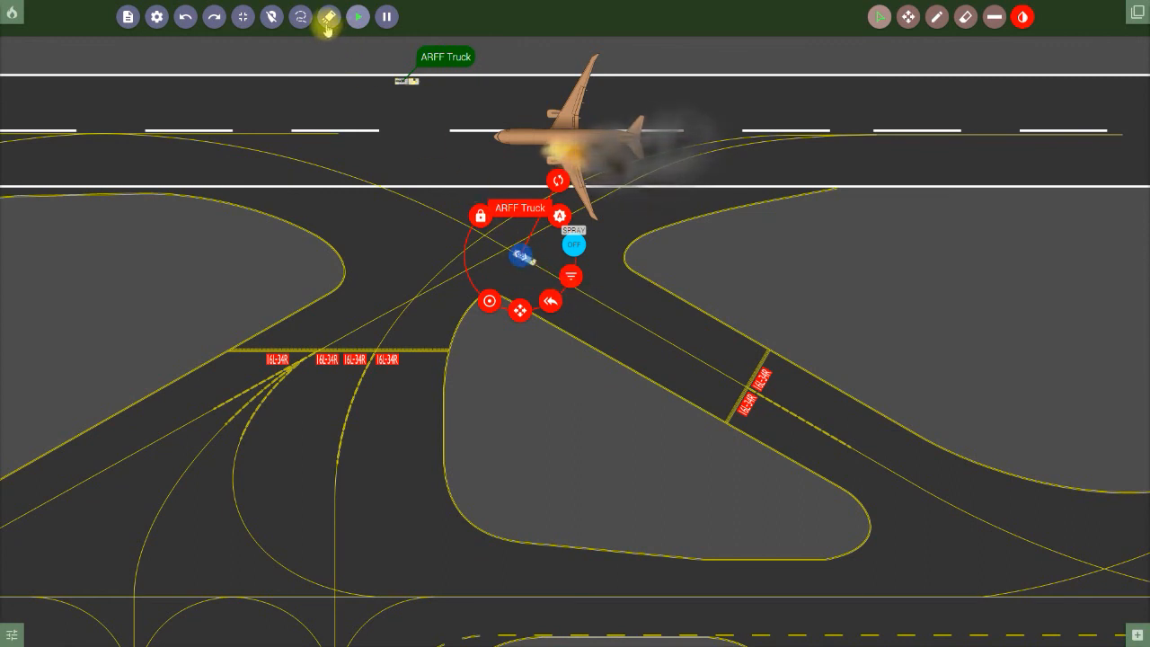
- Plot the tracked truck's route clockwise around the triangular island back to the intersection and start it along that route
{"action": "left_click", "coordinate": [328, 18]}
{"action": "left_click", "coordinate": [537, 288]}
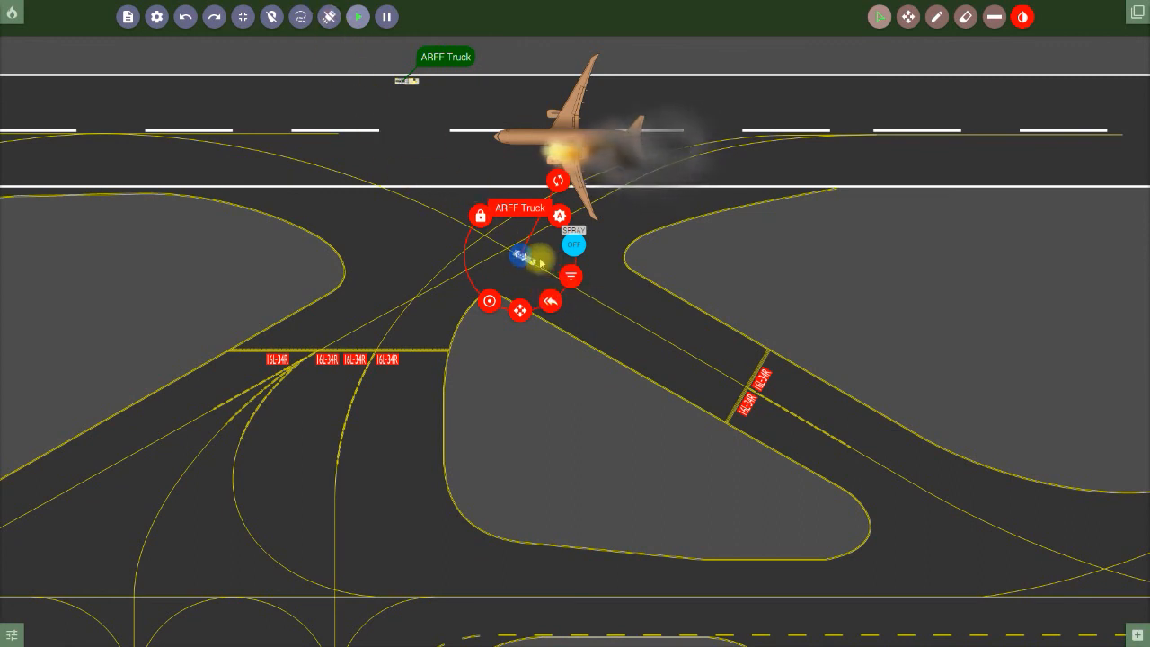
{"action": "mouse_move", "coordinate": [524, 260]}
{"action": "left_mouse_down"}
{"action": "mouse_move", "coordinate": [740, 372]}
{"action": "mouse_move", "coordinate": [863, 461]}
{"action": "mouse_move", "coordinate": [917, 531]}
{"action": "mouse_move", "coordinate": [837, 591]}
{"action": "mouse_move", "coordinate": [676, 600]}
{"action": "mouse_move", "coordinate": [378, 563]}
{"action": "mouse_move", "coordinate": [350, 421]}
{"action": "mouse_move", "coordinate": [398, 311]}
{"action": "mouse_move", "coordinate": [456, 238]}
{"action": "left_mouse_up"}
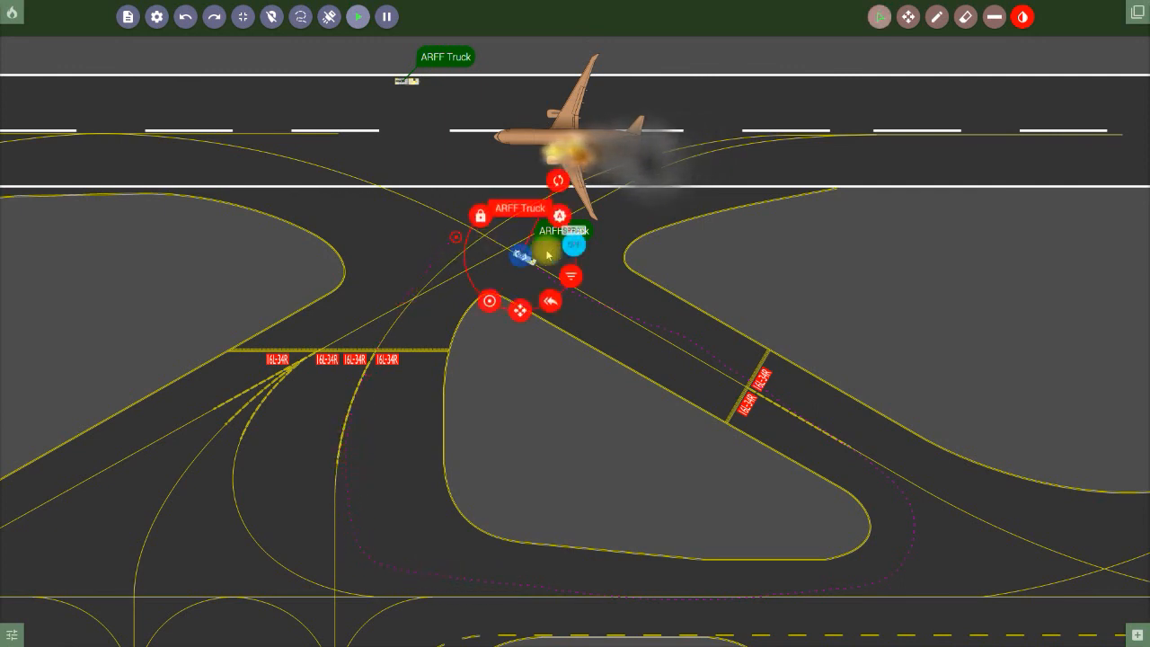
{"action": "left_click", "coordinate": [607, 284]}
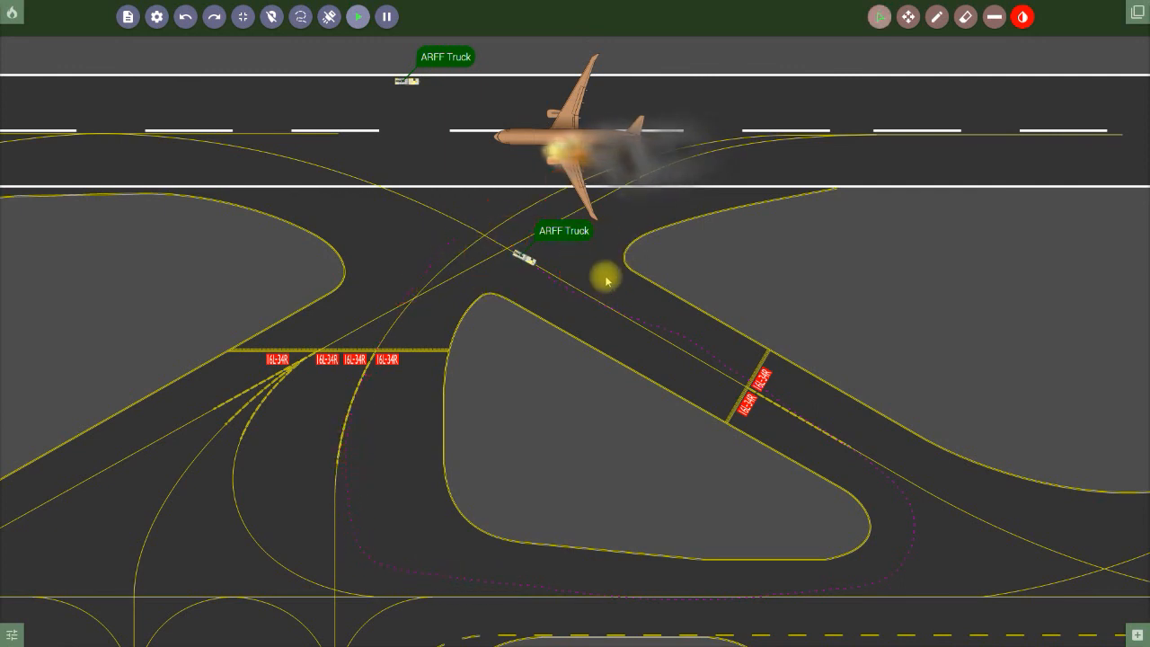
{"action": "scroll", "coordinate": [521, 282], "scroll_direction": "up", "scroll_amount": 4}
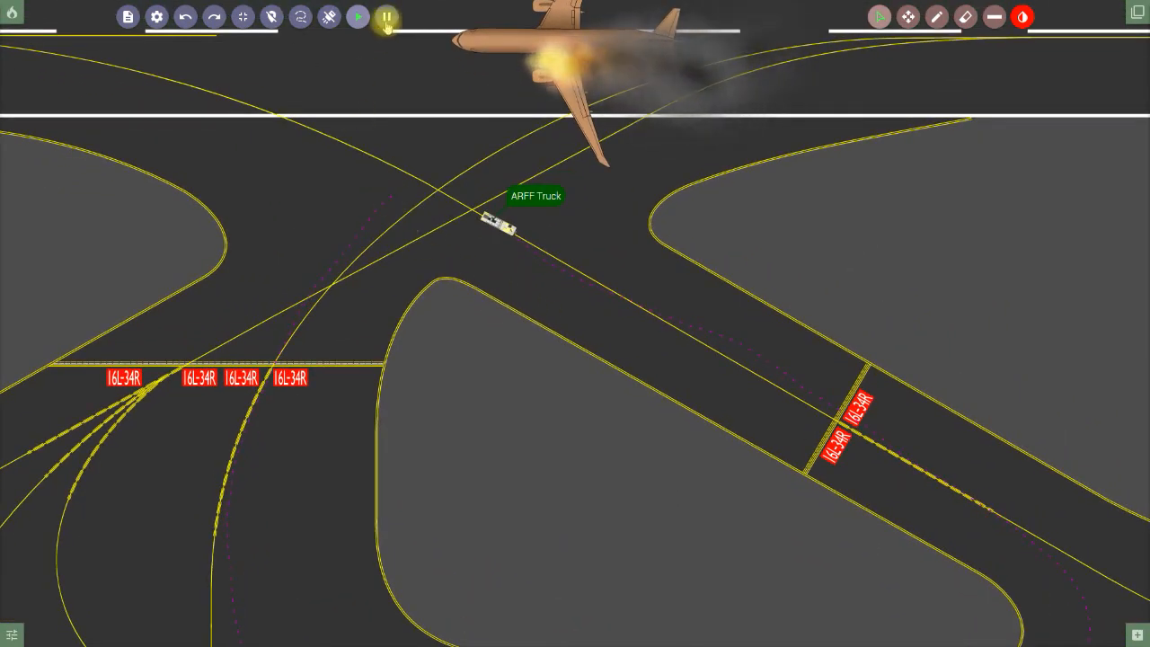
{"action": "left_click", "coordinate": [329, 16]}
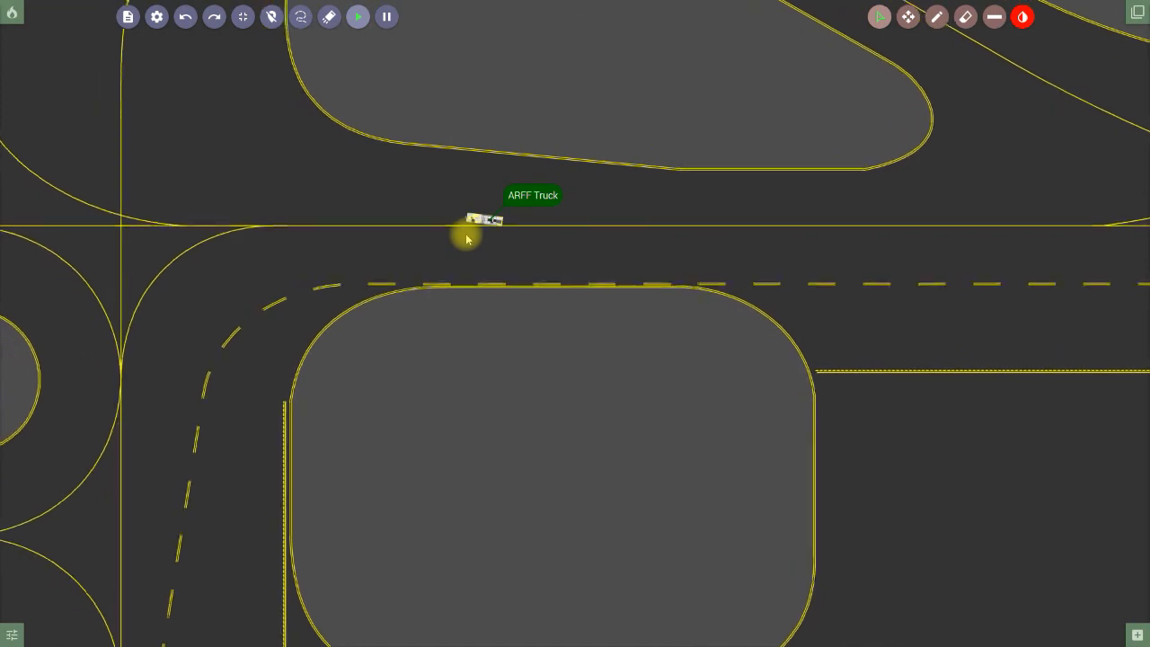
{"action": "scroll", "coordinate": [469, 239], "scroll_direction": "down", "scroll_amount": 5}
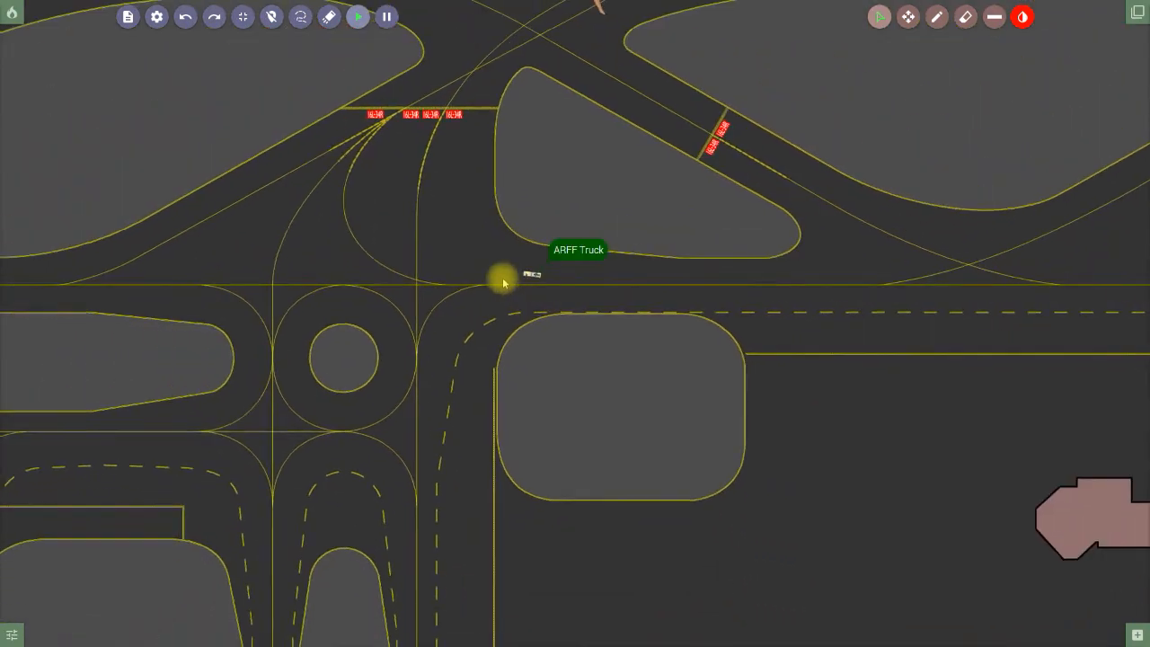
{"action": "scroll", "coordinate": [499, 287], "scroll_direction": "down", "scroll_amount": 4}
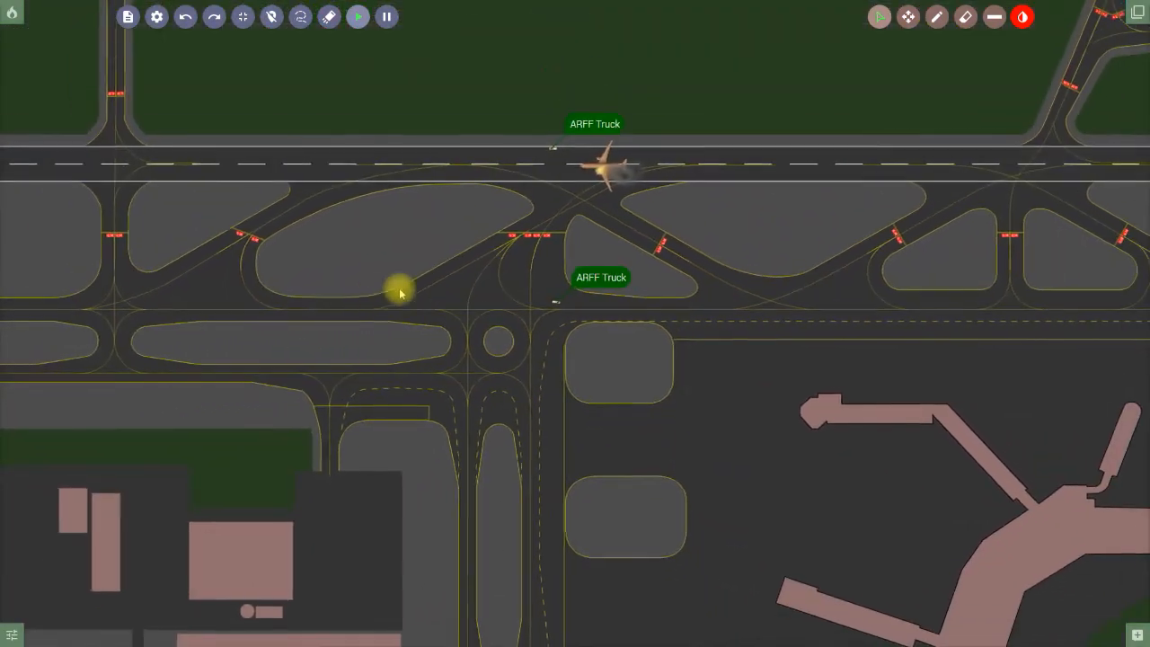
{"action": "scroll", "coordinate": [364, 302], "scroll_direction": "down", "scroll_amount": 3}
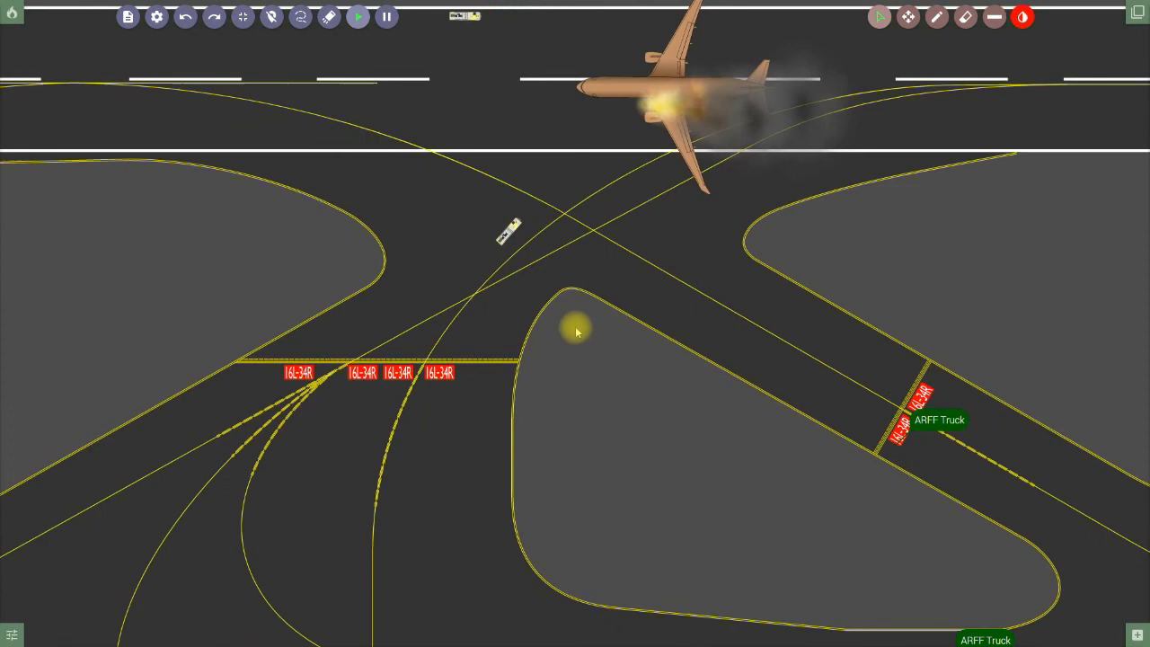
- Switch off both fire and smoke for New Fire on the aircraft in Fire Control
{"action": "scroll", "coordinate": [576, 330], "scroll_direction": "up", "scroll_amount": 1}
{"action": "left_click", "coordinate": [909, 17]}
{"action": "left_click_drag", "start_coordinate": [747, 209], "coordinate": [719, 410]}
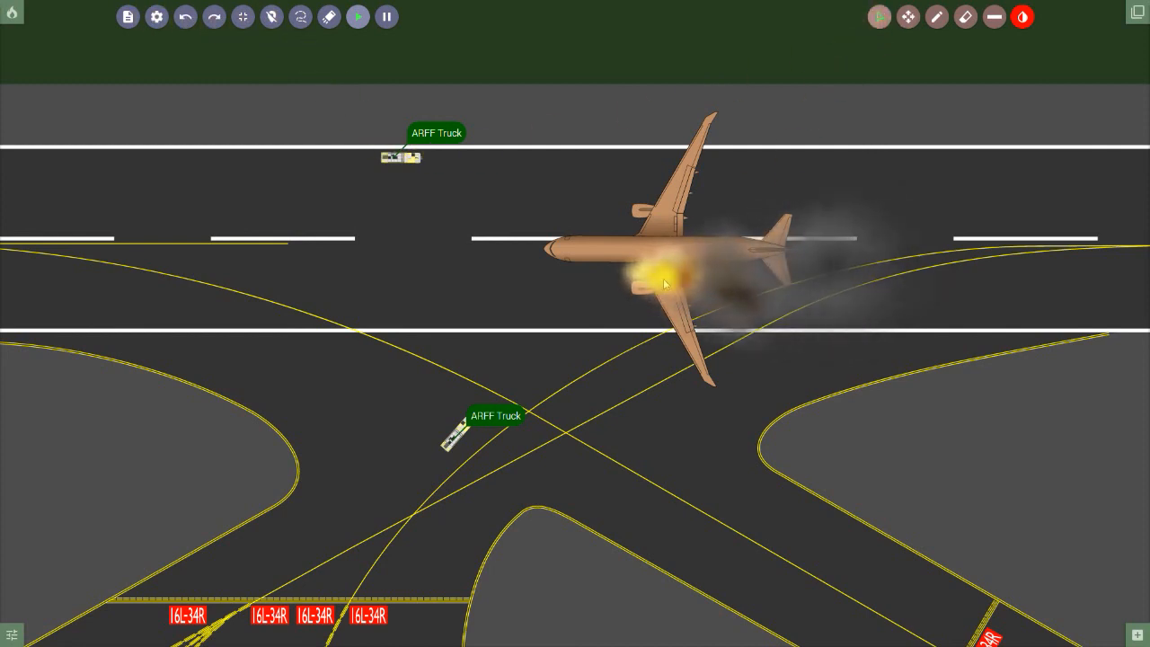
{"action": "left_click", "coordinate": [11, 13]}
{"action": "left_click", "coordinate": [85, 76]}
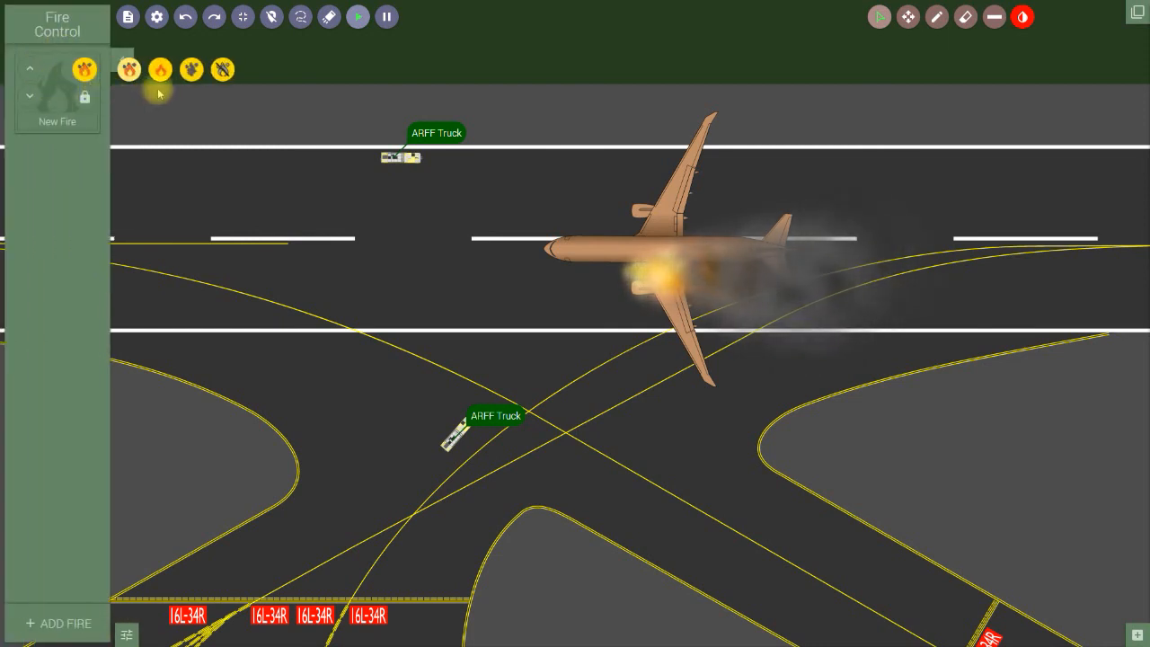
{"action": "left_click", "coordinate": [223, 70]}
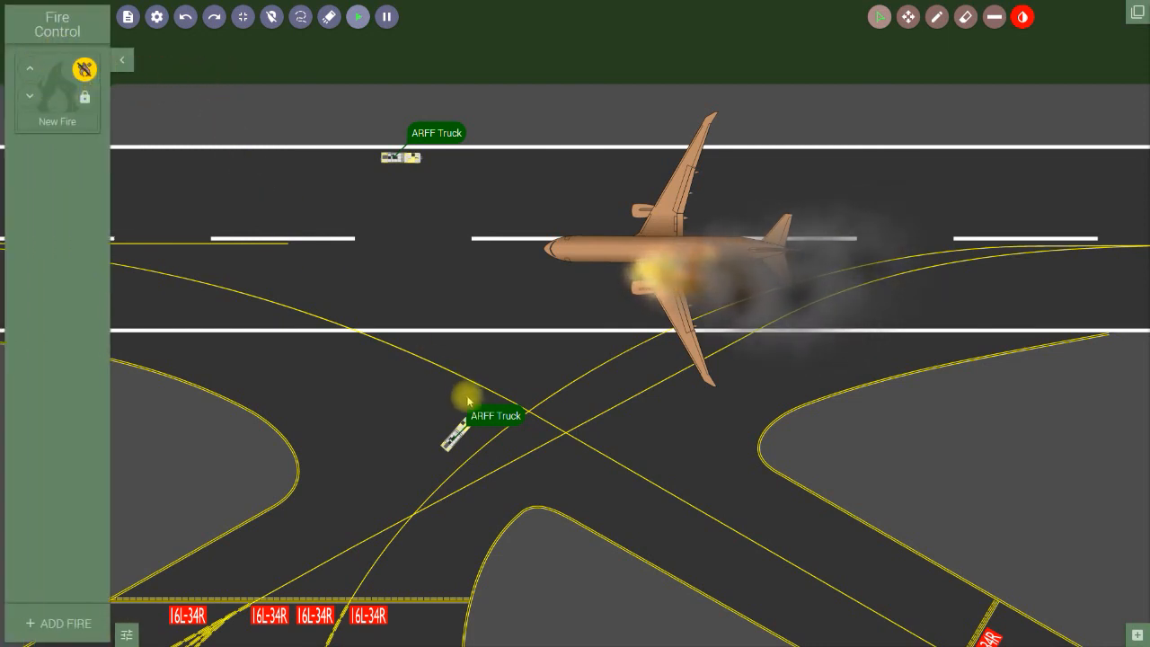
{"action": "left_click", "coordinate": [122, 63]}
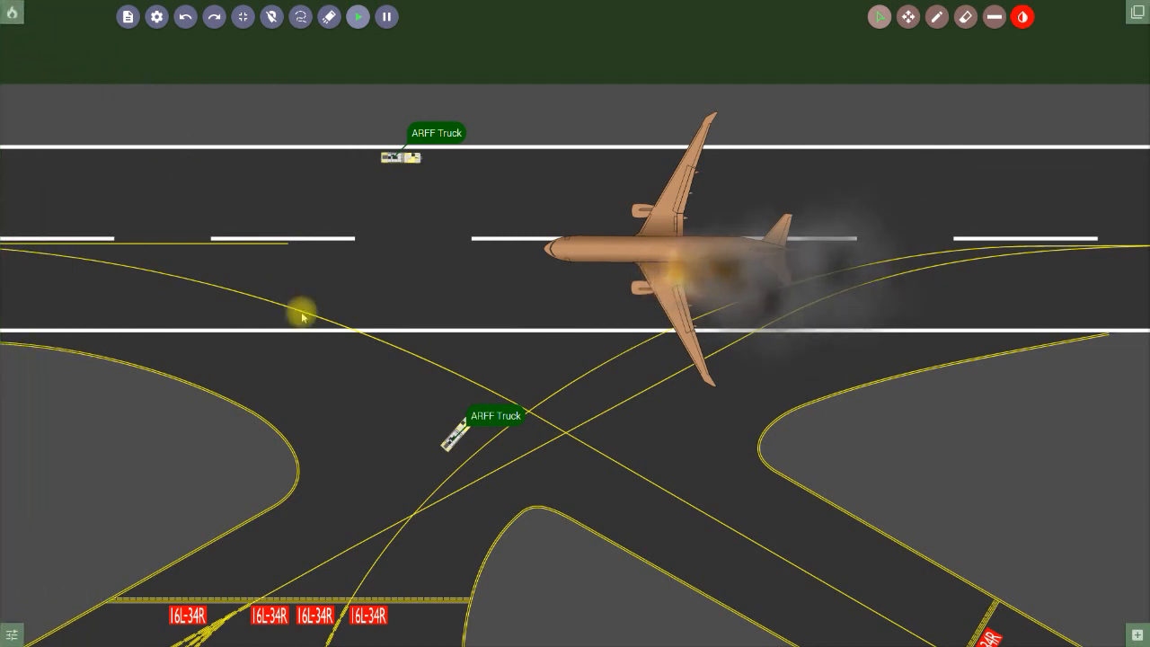
- Move the lower truck onto the runway between centerline and lower edge, and shift the upper truck back toward the centerline
{"action": "left_click", "coordinate": [452, 441]}
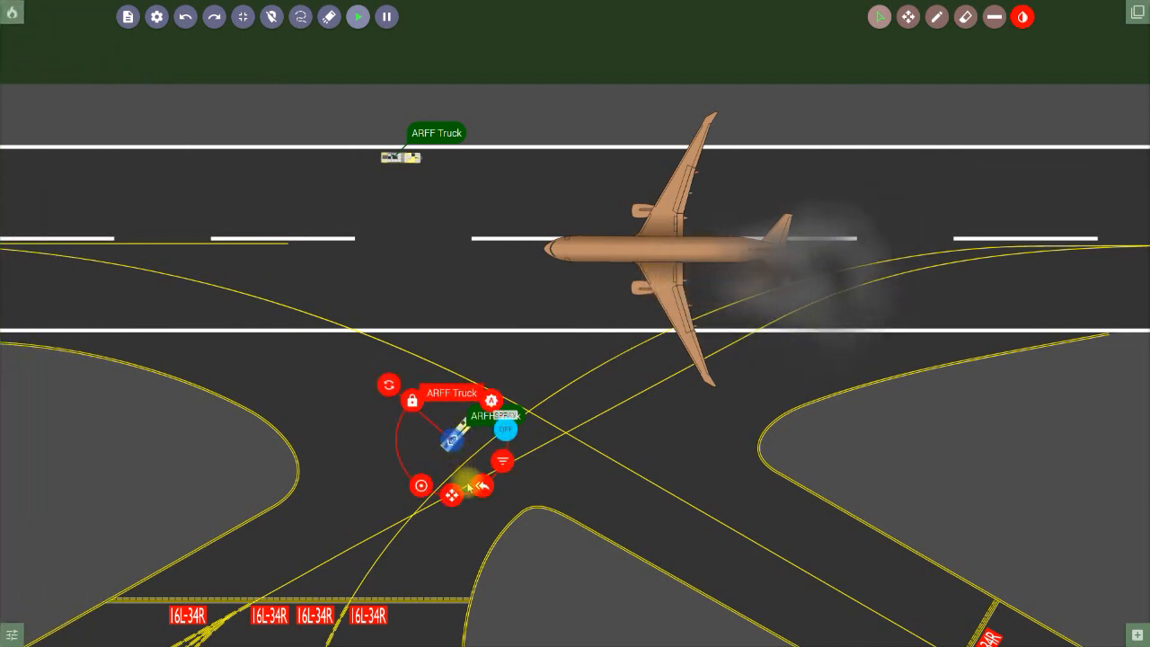
{"action": "left_click", "coordinate": [449, 495]}
{"action": "left_click", "coordinate": [385, 287]}
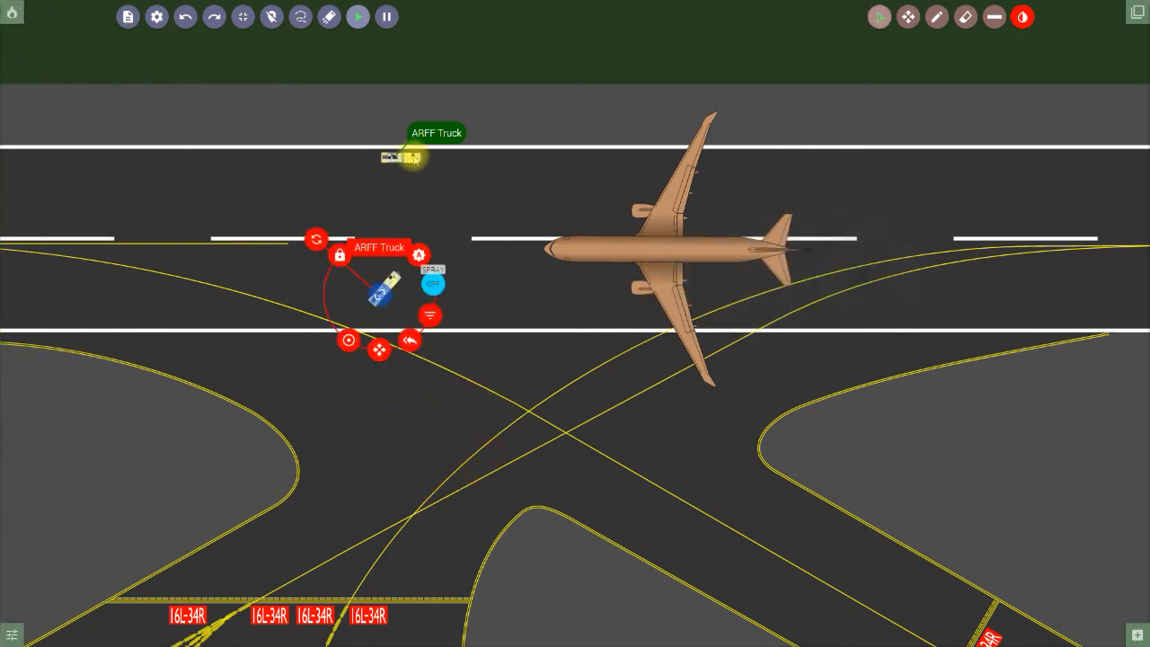
{"action": "left_click", "coordinate": [401, 158]}
{"action": "left_click", "coordinate": [391, 206]}
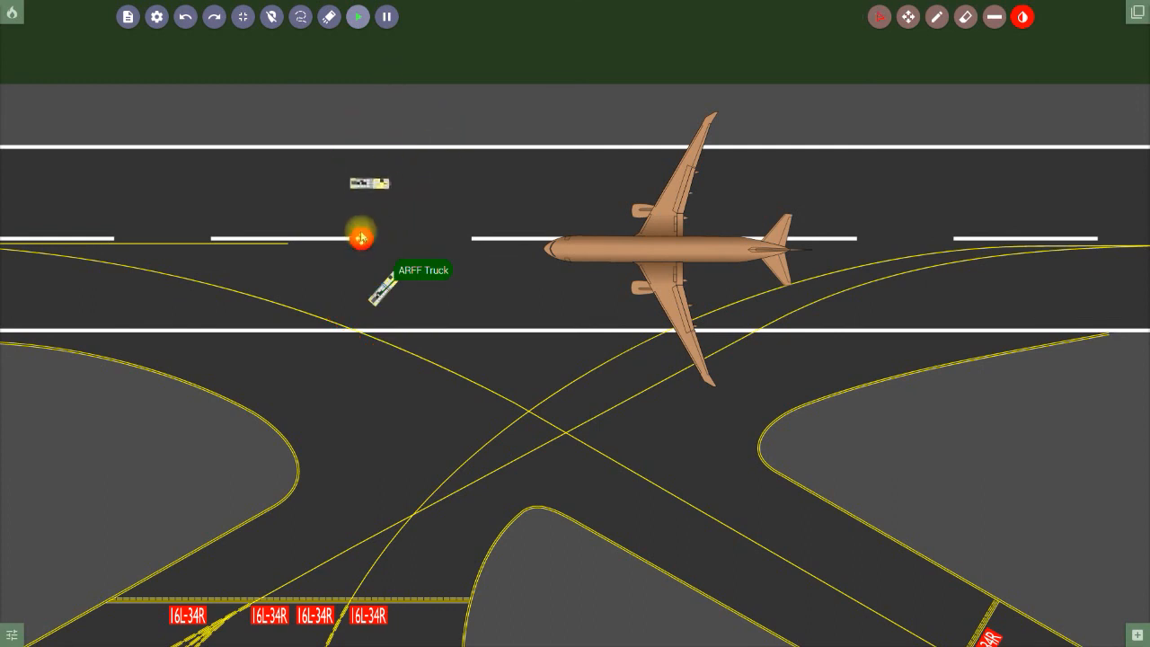
{"action": "left_click", "coordinate": [359, 236]}
- Rotate the lower truck so that it faces the aircraft along the runway
{"action": "left_click", "coordinate": [382, 277]}
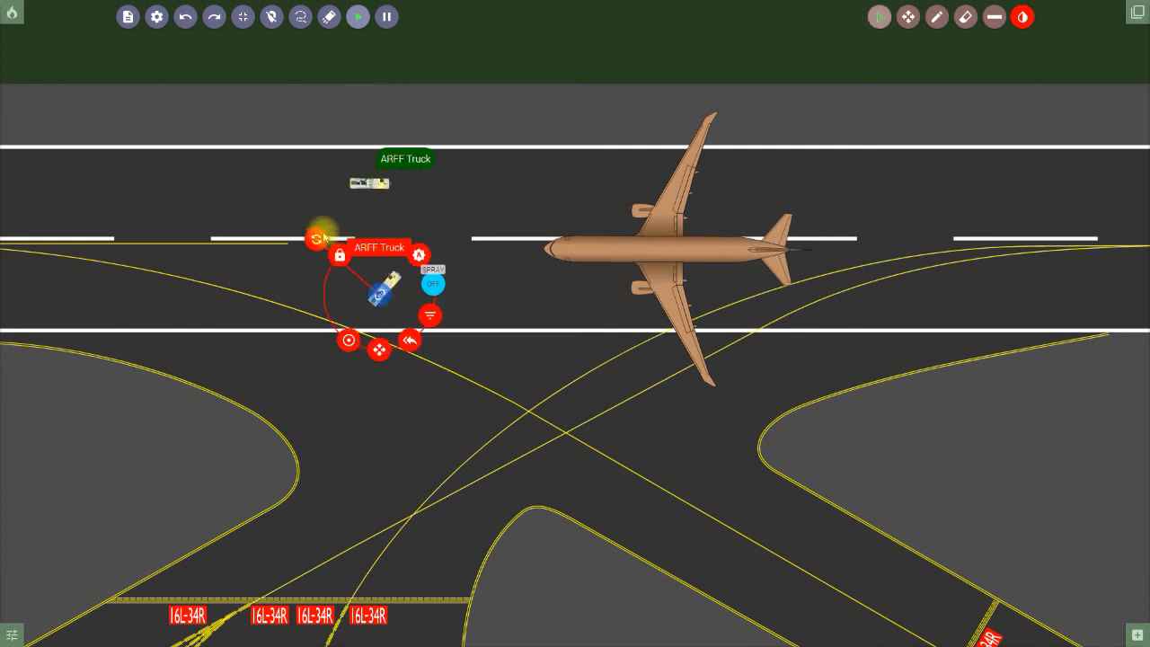
{"action": "left_click", "coordinate": [317, 238]}
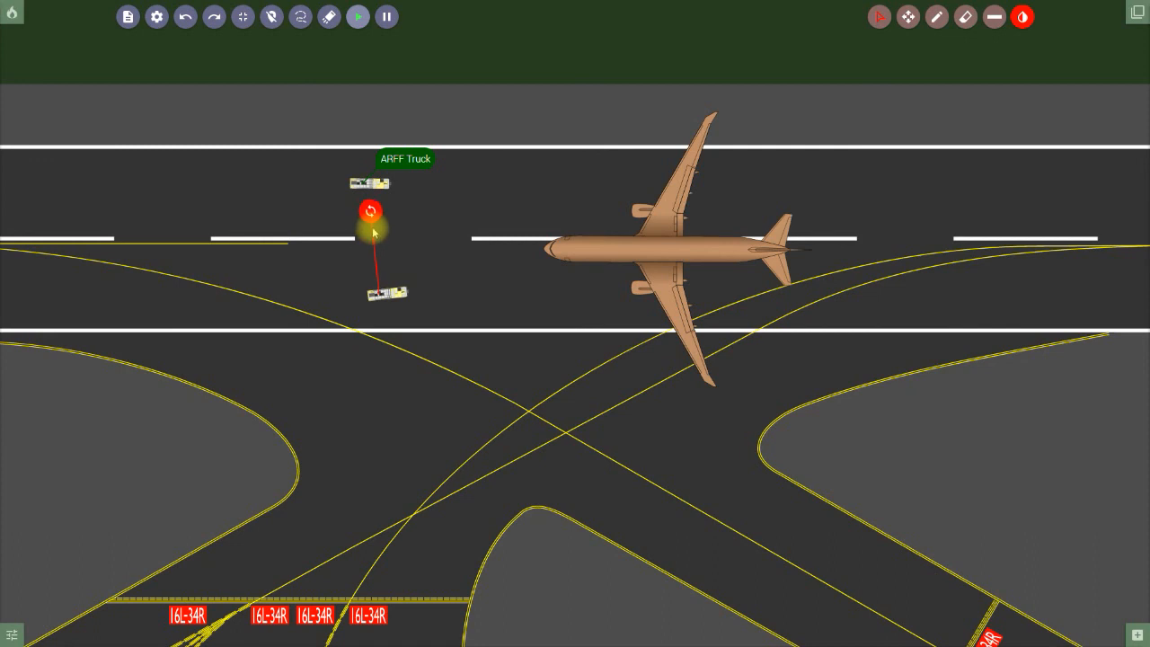
{"action": "left_click", "coordinate": [377, 230]}
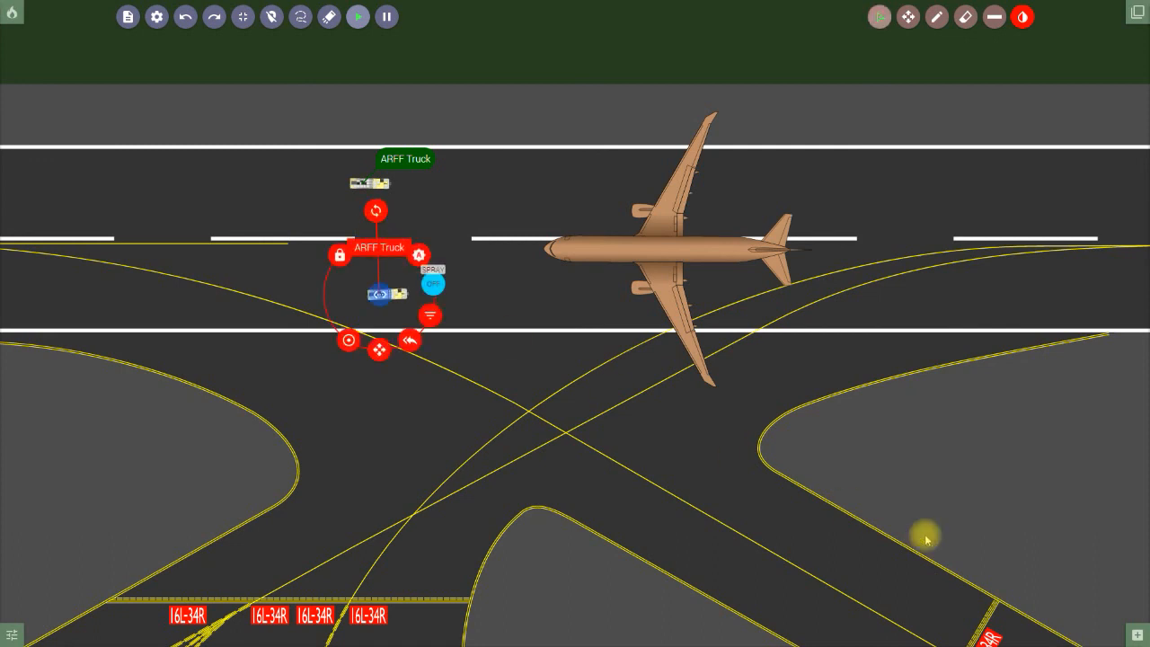
- Add a Plow vehicle and place it just below the runway edge line, beneath the lower ARFF truck
{"action": "left_click", "coordinate": [1138, 635]}
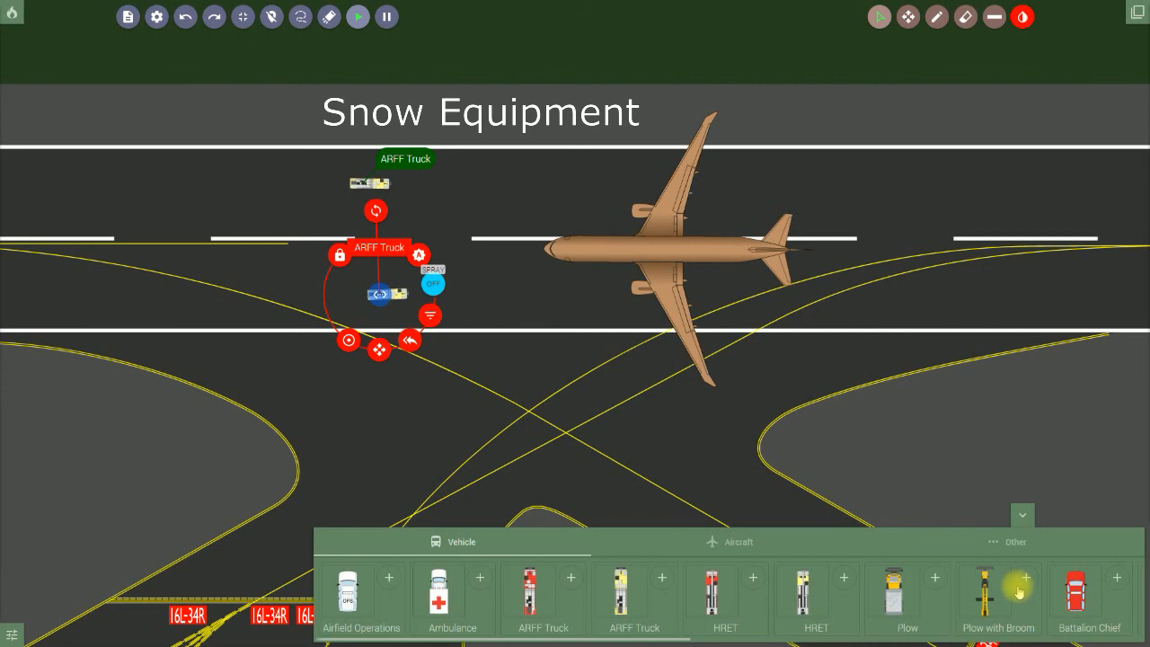
{"action": "left_click", "coordinate": [545, 378]}
{"action": "left_click", "coordinate": [937, 579]}
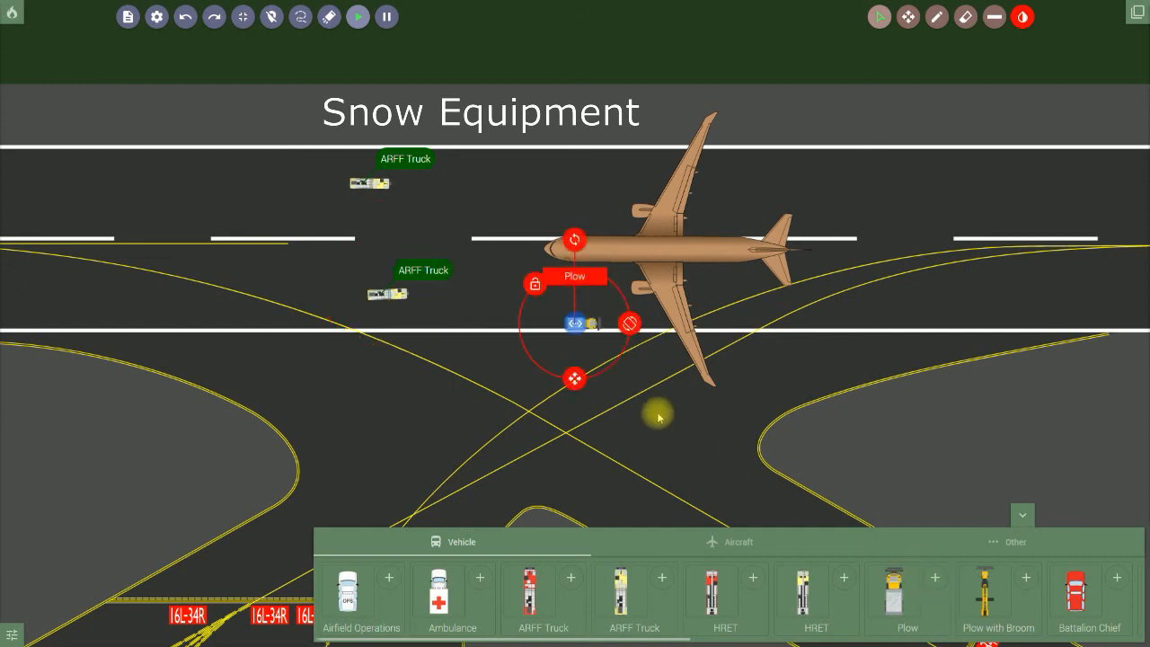
{"action": "left_click", "coordinate": [578, 380]}
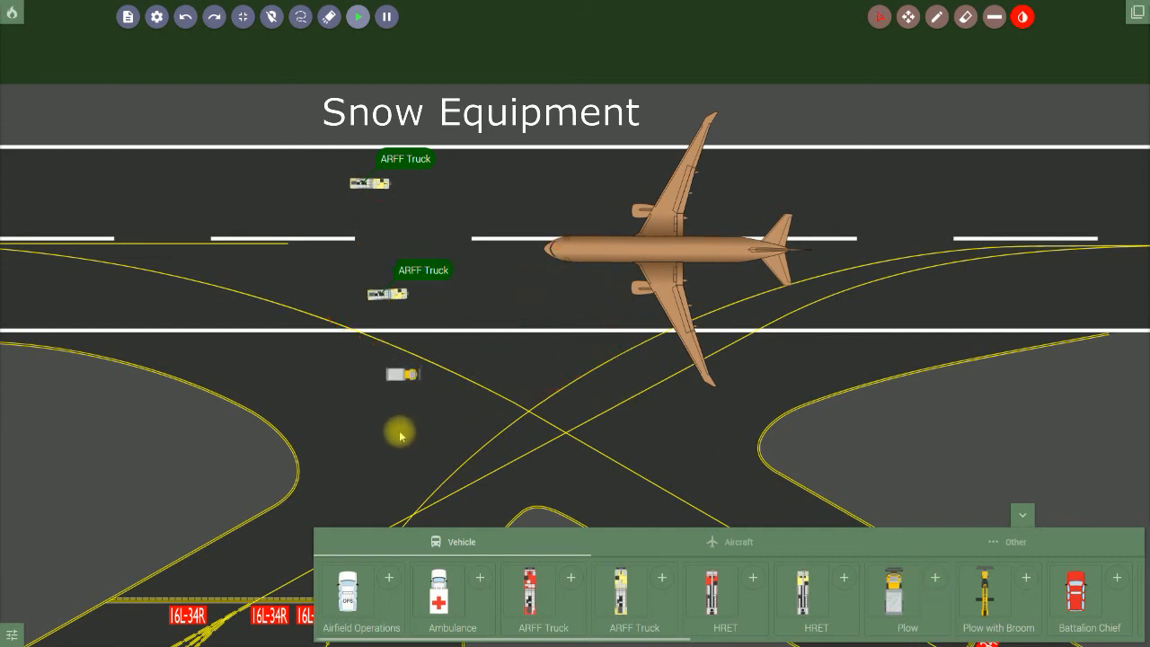
{"action": "left_click", "coordinate": [411, 375]}
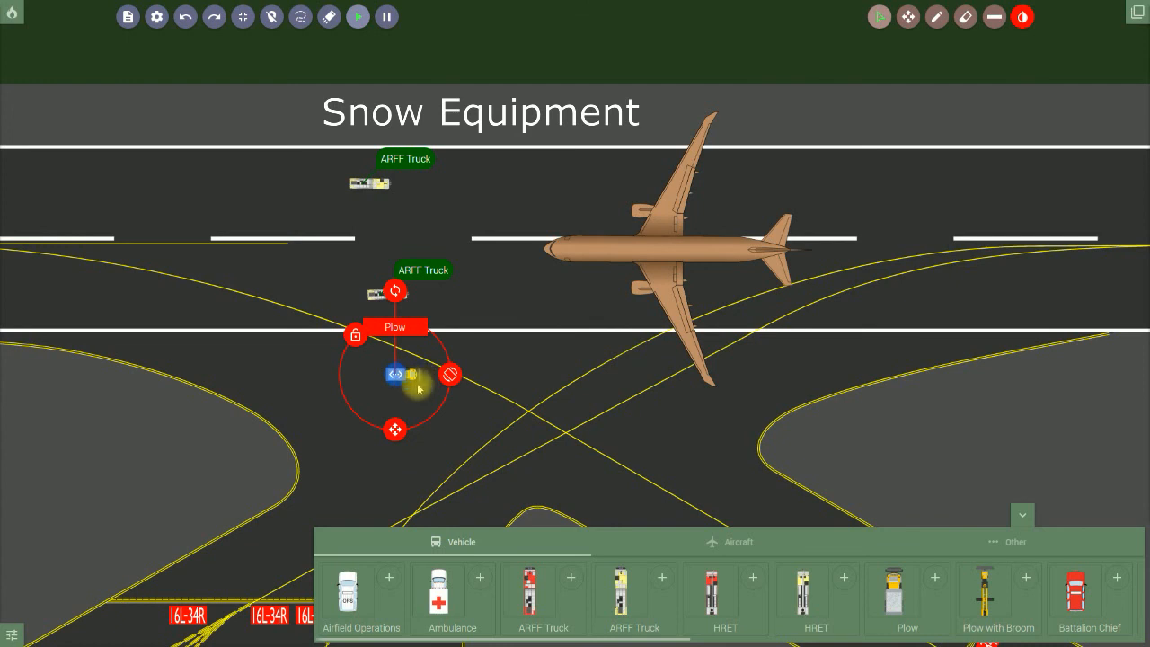
- Add a Plow with Broom vehicle and place it directly below the Plow on the taxiway
{"action": "left_click", "coordinate": [1028, 582]}
{"action": "left_click_drag", "start_coordinate": [573, 384], "coordinate": [380, 480]}
{"action": "left_click", "coordinate": [500, 424]}
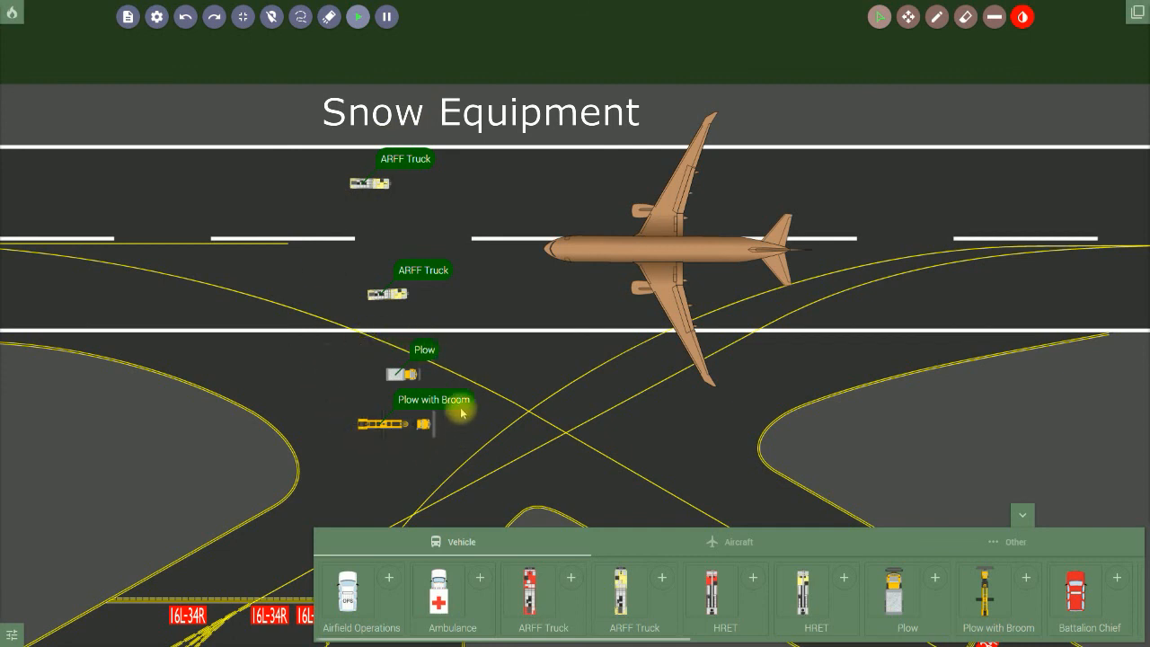
{"action": "left_click", "coordinate": [1022, 514]}
- Examine the Plow and the Plow with Broom in a close-up view
{"action": "left_click", "coordinate": [908, 21]}
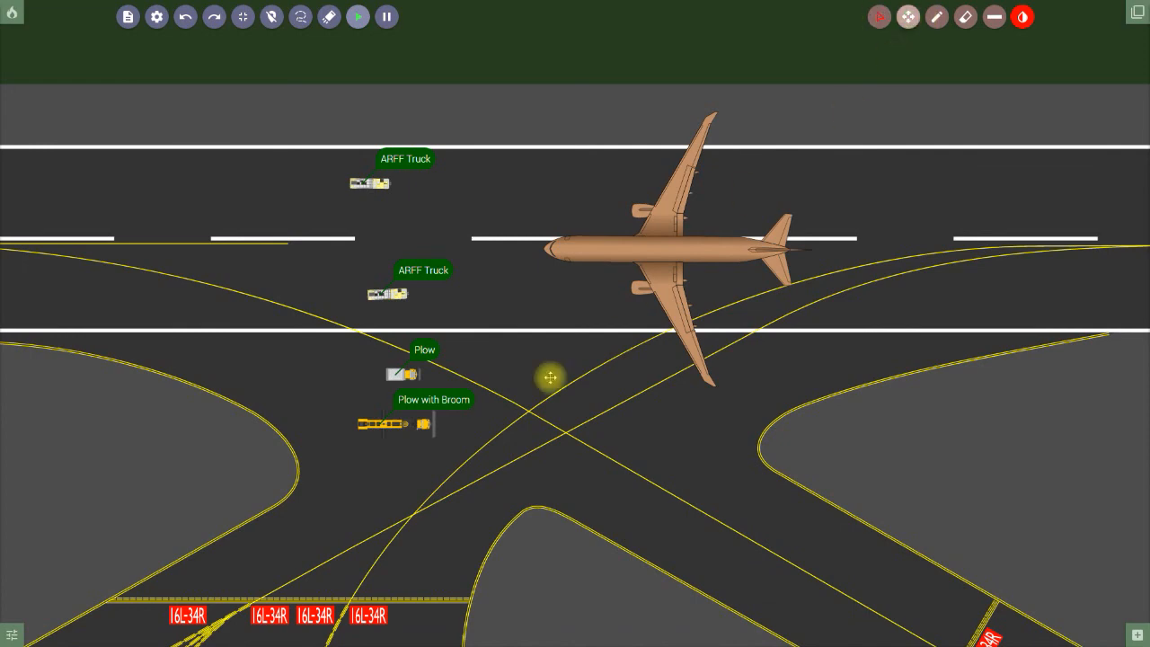
{"action": "scroll", "coordinate": [373, 466], "scroll_direction": "up", "scroll_amount": 2}
{"action": "left_click_drag", "start_coordinate": [476, 462], "coordinate": [693, 357]}
{"action": "scroll", "coordinate": [587, 415], "scroll_direction": "up", "scroll_amount": 2}
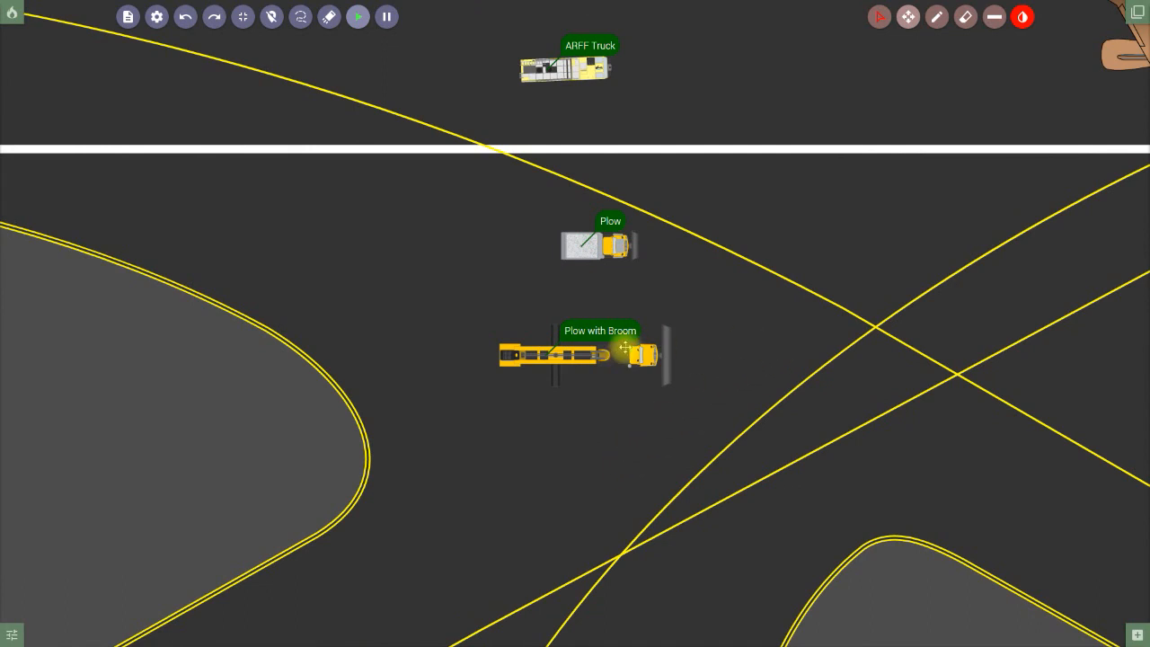
{"action": "scroll", "coordinate": [711, 306], "scroll_direction": "up", "scroll_amount": 2}
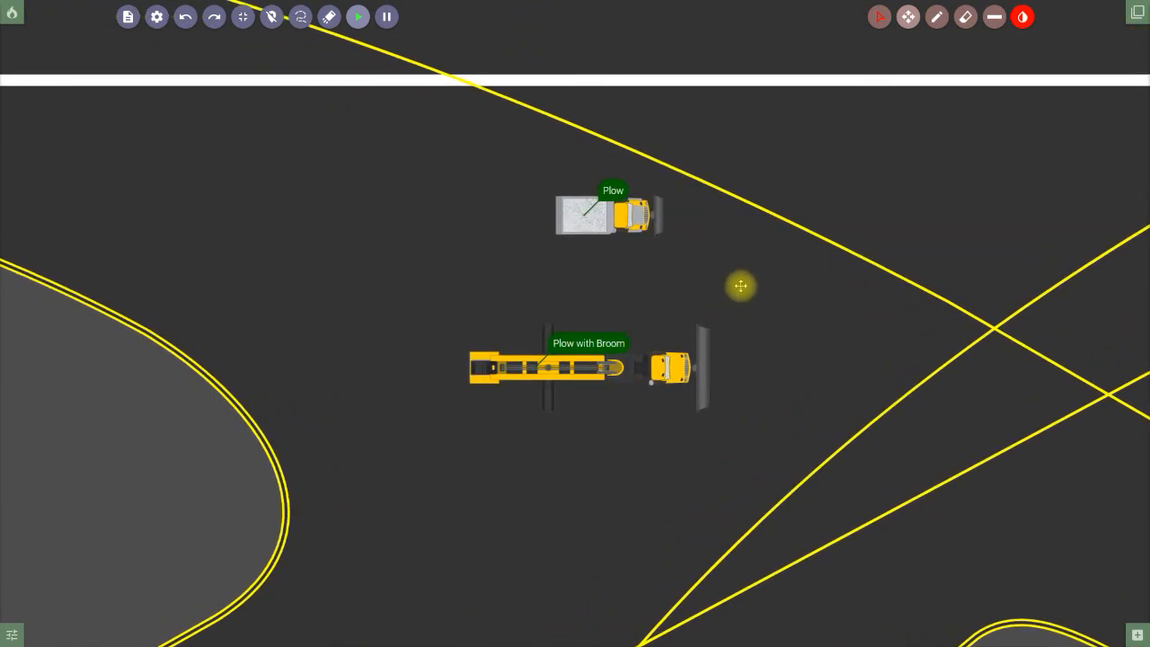
{"action": "left_click", "coordinate": [879, 16]}
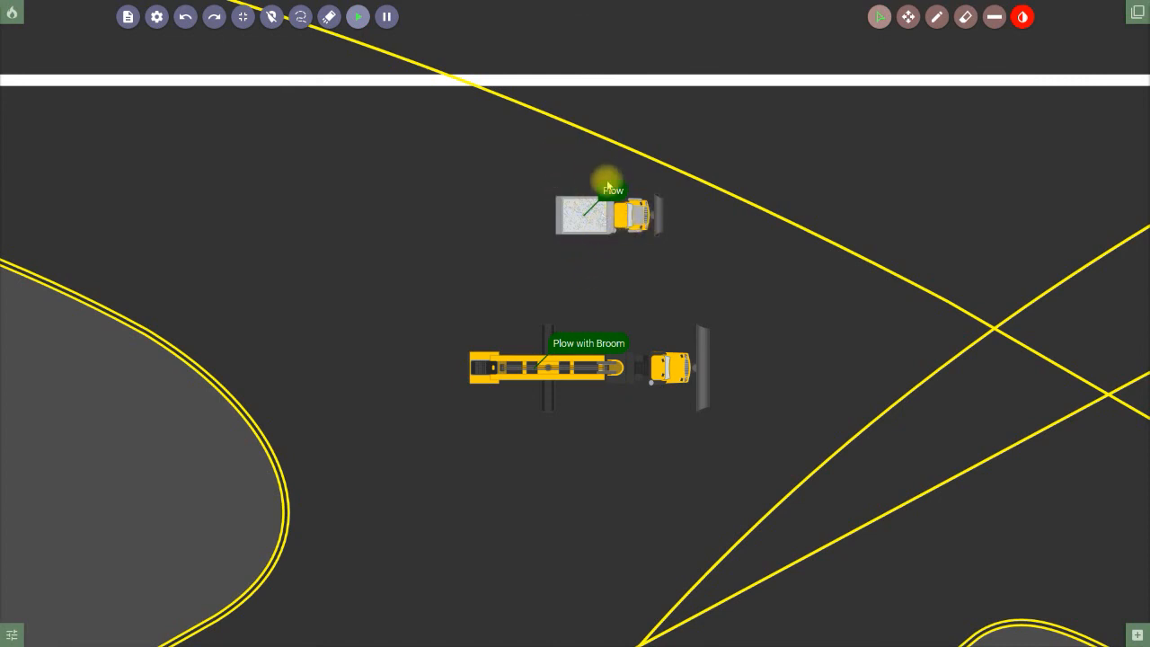
- Compare the Plow's selection handles while the simulation is paused, and return the simulation to play
{"action": "left_click", "coordinate": [595, 230]}
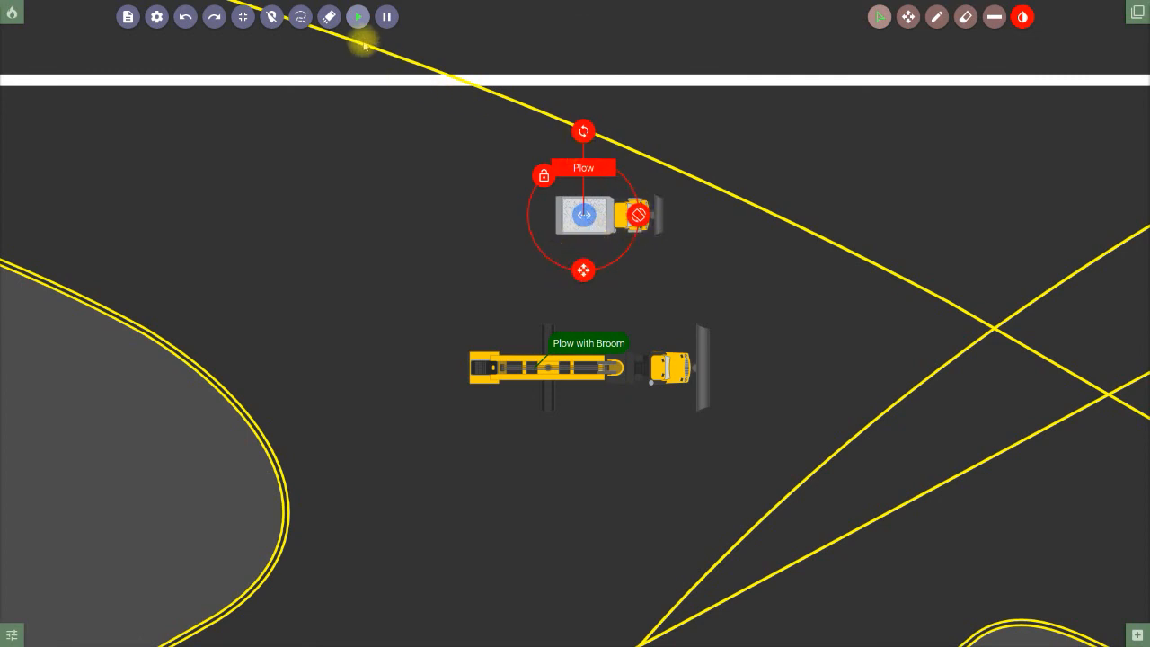
{"action": "left_click", "coordinate": [389, 17]}
{"action": "left_click", "coordinate": [586, 226]}
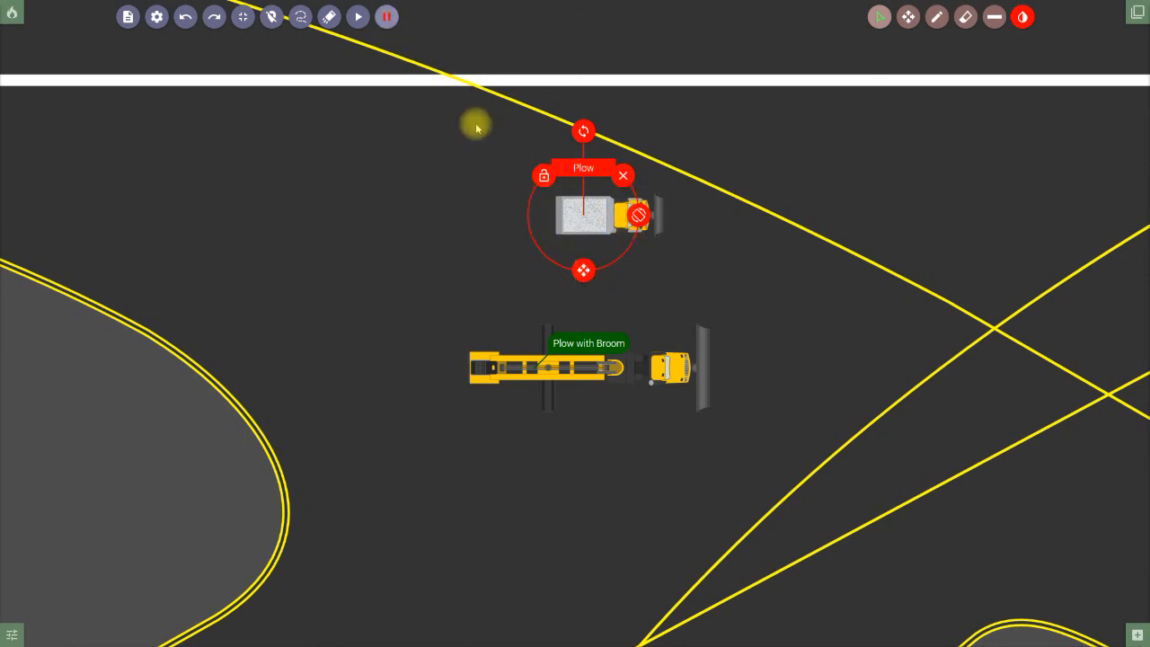
{"action": "left_click", "coordinate": [360, 20]}
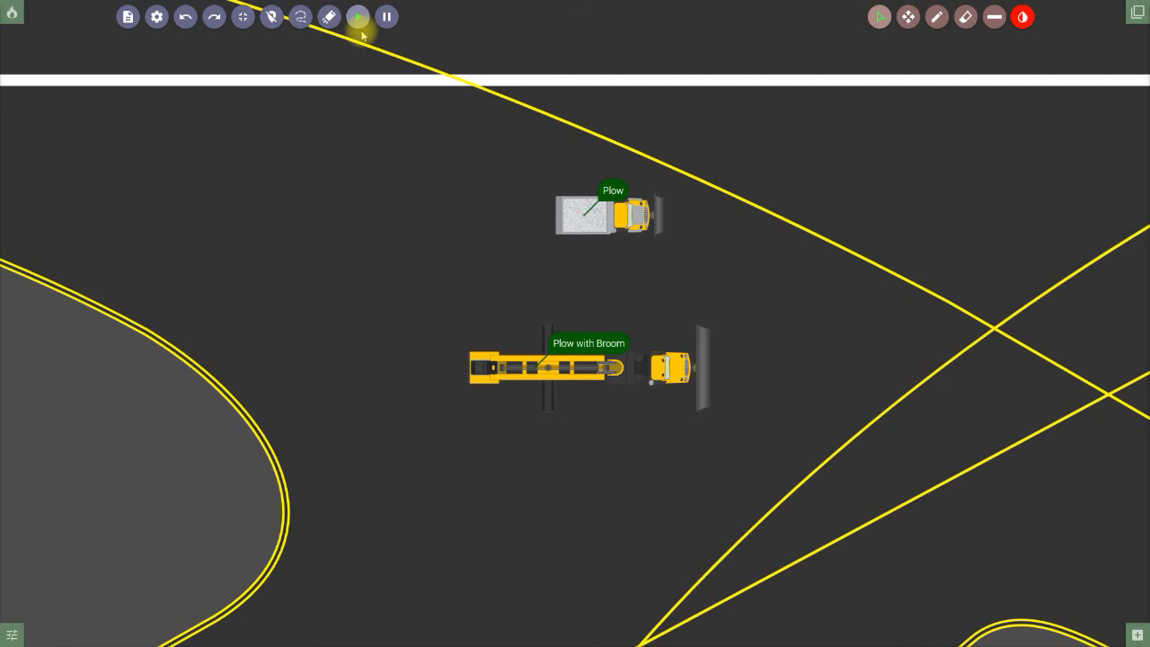
- Move the Plow slightly backward so that it sits directly above the Plow with Broom
{"action": "left_click", "coordinate": [567, 226]}
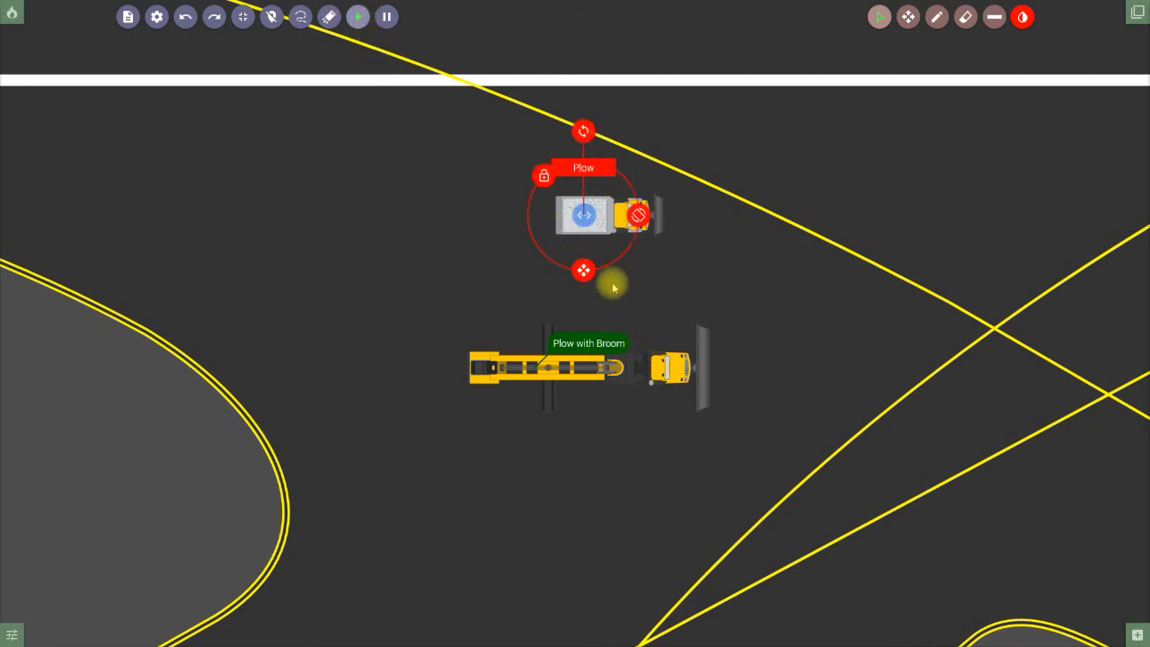
{"action": "left_click_drag", "start_coordinate": [584, 270], "coordinate": [545, 271]}
{"action": "mouse_move", "coordinate": [544, 132]}
{"action": "left_mouse_down"}
{"action": "mouse_move", "coordinate": [550, 124]}
{"action": "mouse_move", "coordinate": [534, 127]}
{"action": "mouse_move", "coordinate": [544, 132]}
{"action": "left_mouse_up"}
{"action": "left_click", "coordinate": [294, 343]}
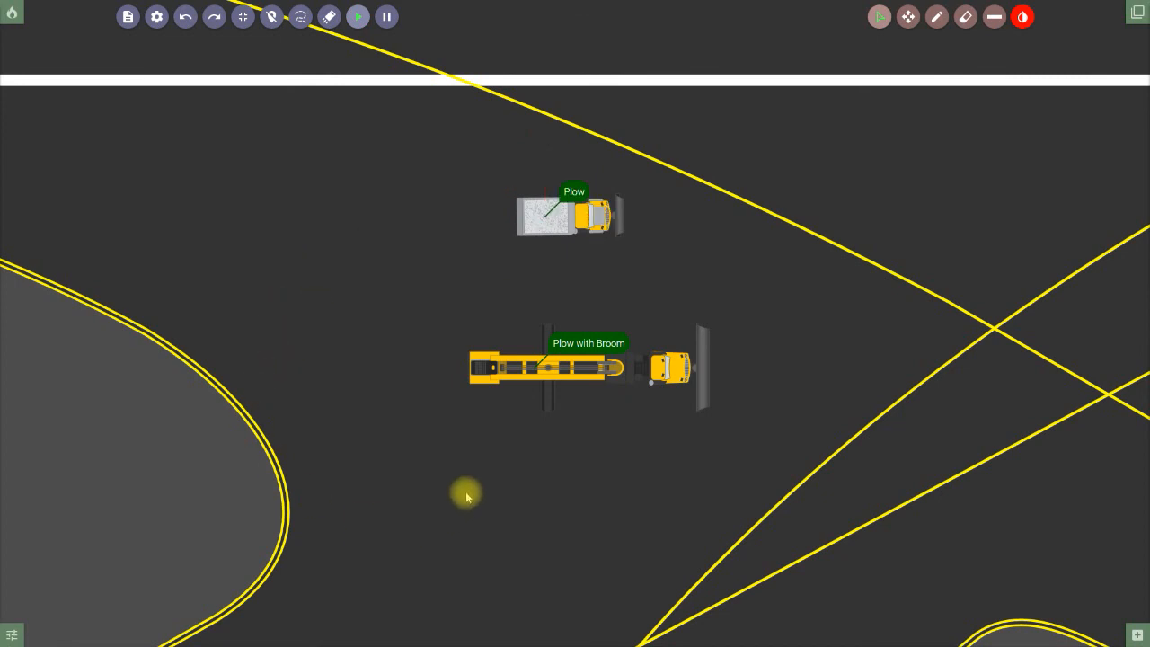
- Try the blade angle settings on the Plow and the Plow with Broom, returning both blades to straight
{"action": "left_click", "coordinate": [569, 230]}
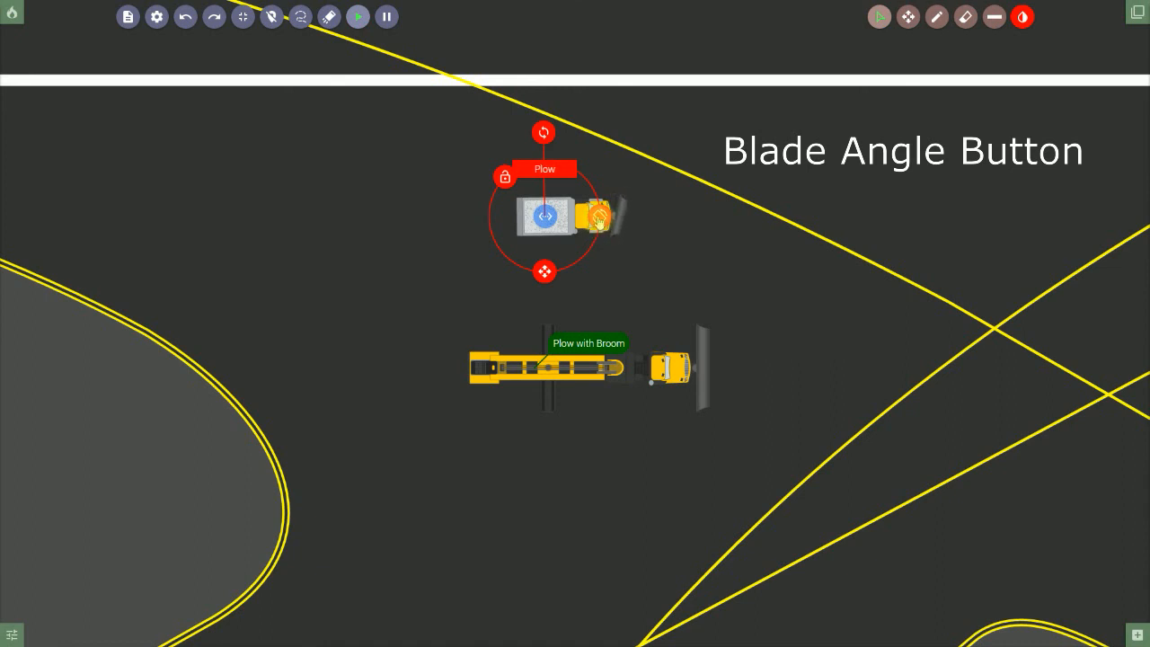
{"action": "left_click", "coordinate": [599, 219]}
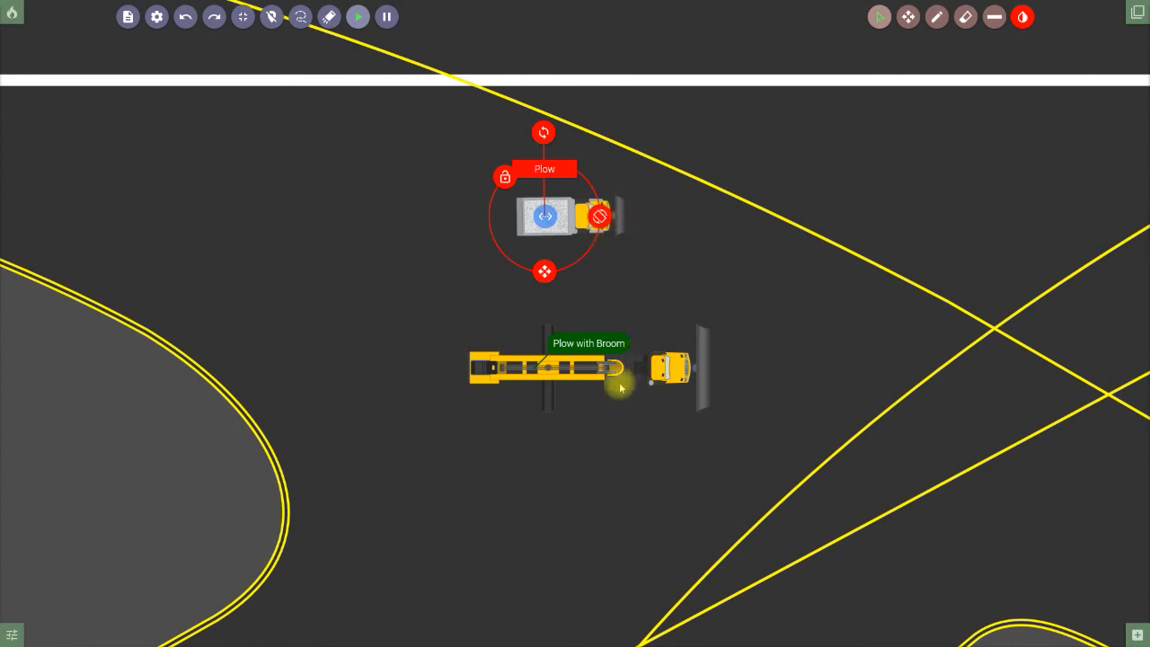
{"action": "left_click", "coordinate": [585, 381]}
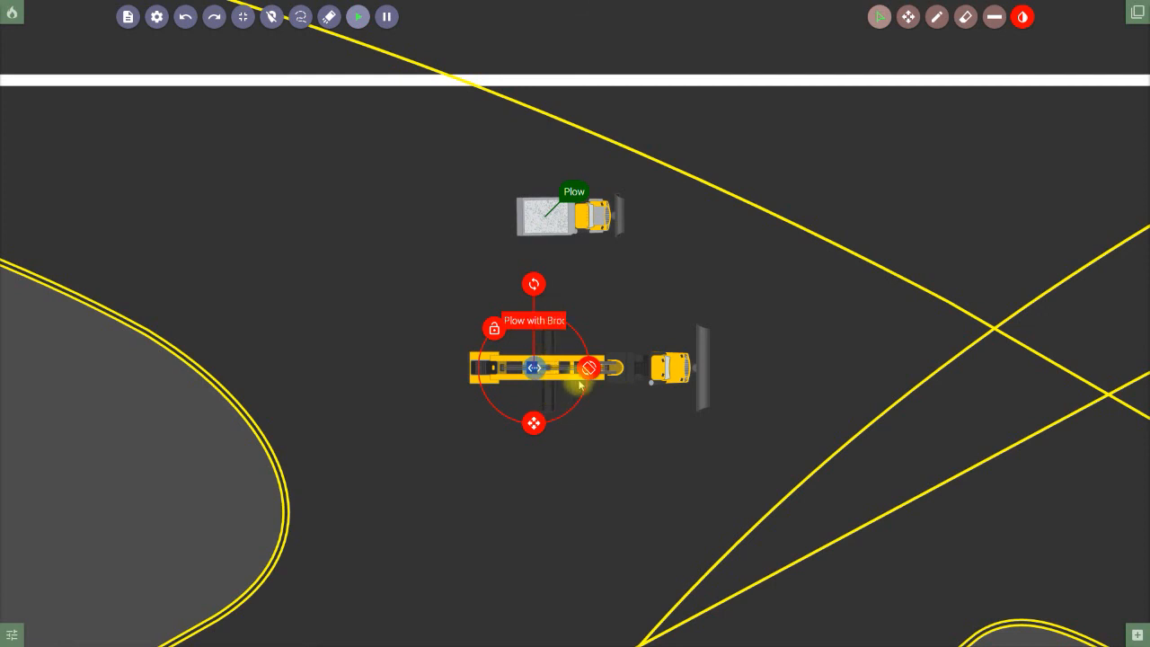
{"action": "left_click", "coordinate": [590, 373]}
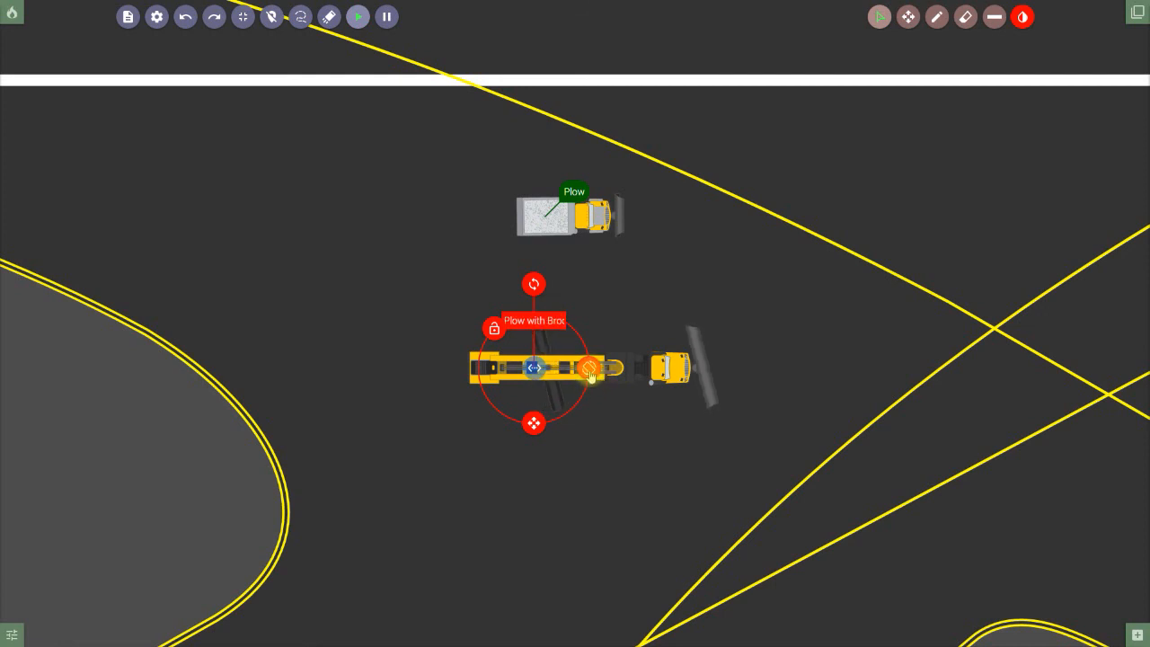
{"action": "left_click", "coordinate": [591, 373]}
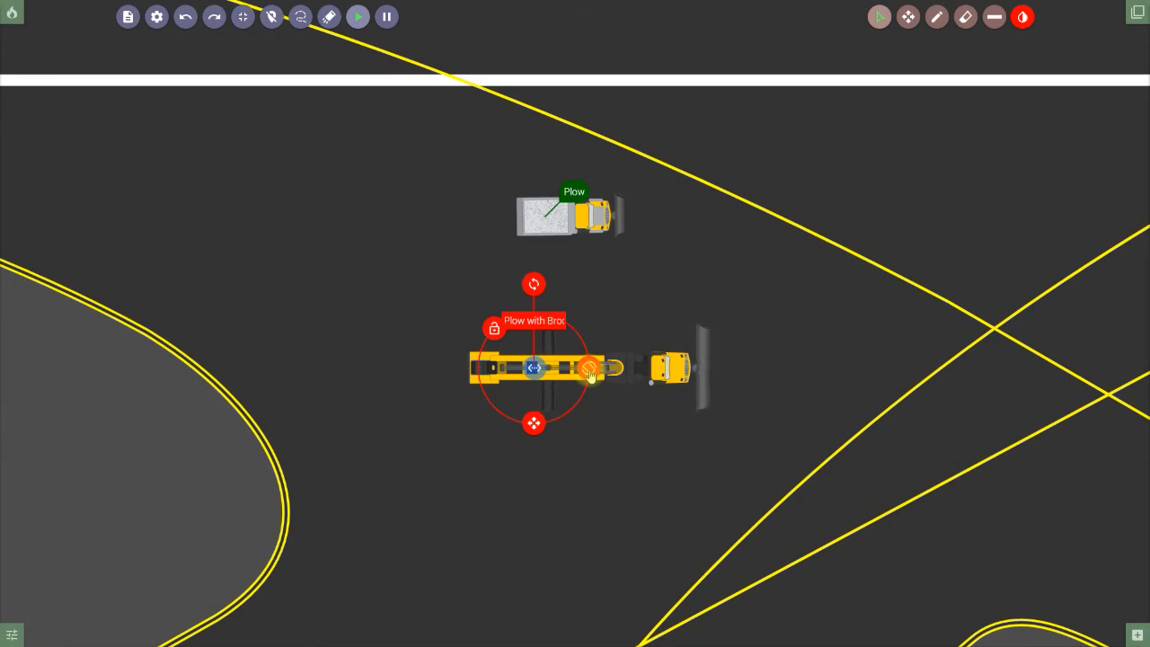
{"action": "left_click", "coordinate": [752, 311]}
- Add a second Plow and place it on the upper edge line of the clear runway section behind the aircraft
{"action": "scroll", "coordinate": [755, 317], "scroll_direction": "down", "scroll_amount": 5}
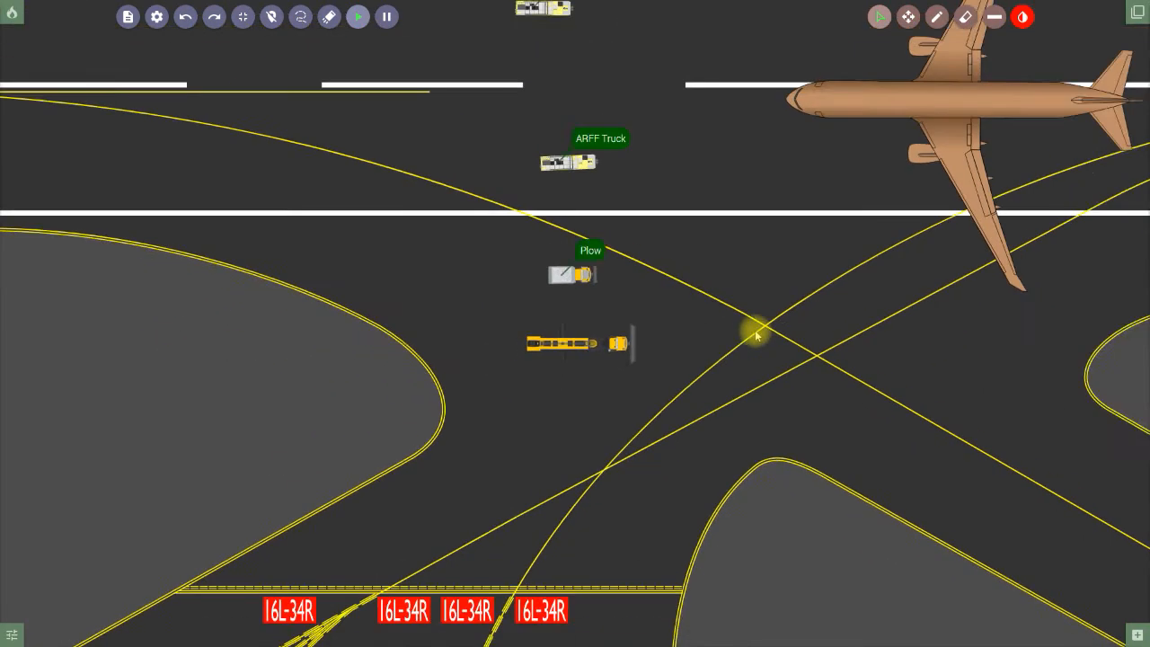
{"action": "scroll", "coordinate": [755, 334], "scroll_direction": "down", "scroll_amount": 1}
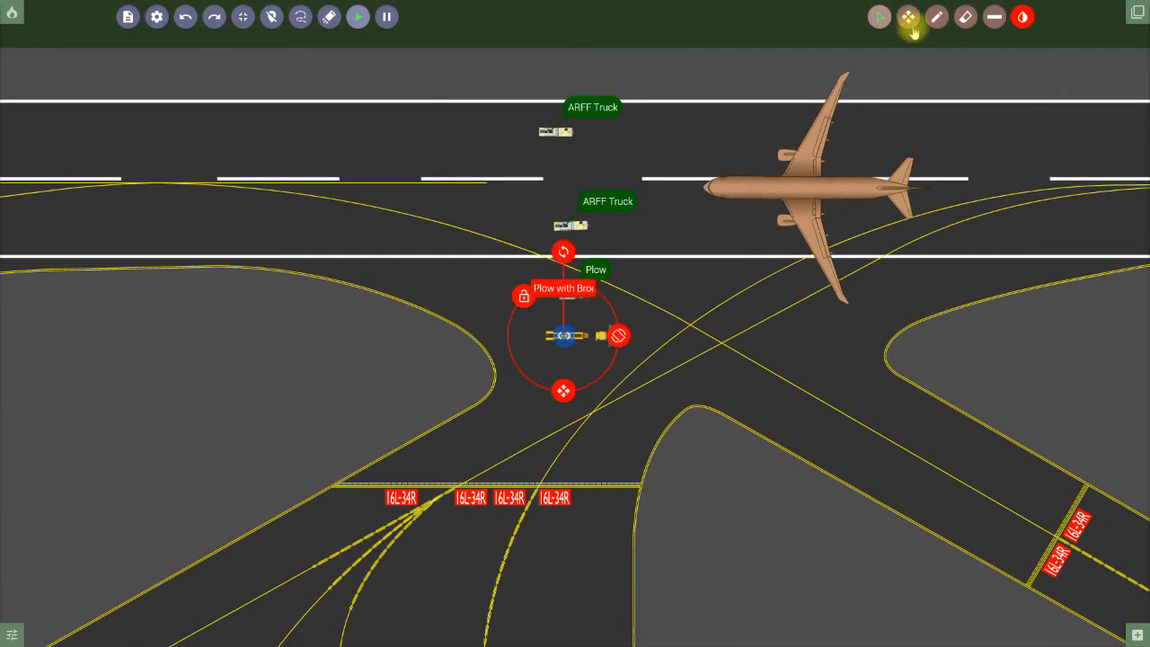
{"action": "left_click_drag", "start_coordinate": [896, 180], "coordinate": [4, 297]}
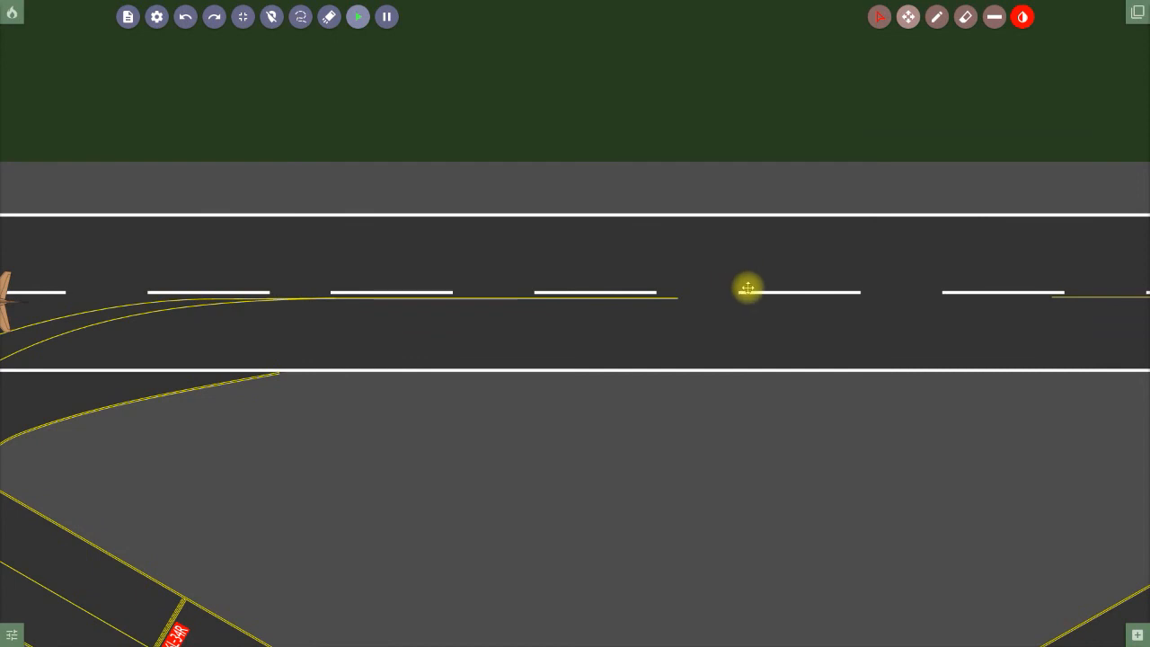
{"action": "left_click", "coordinate": [1139, 634]}
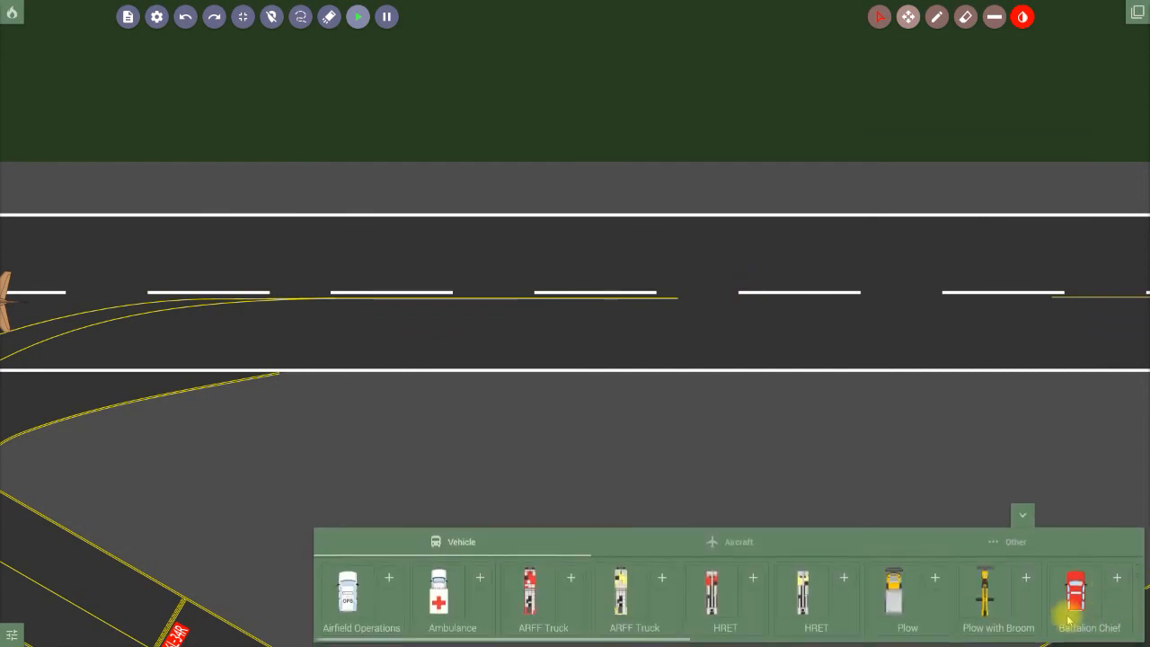
{"action": "left_click", "coordinate": [934, 577]}
{"action": "left_click_drag", "start_coordinate": [575, 378], "coordinate": [777, 271]}
- Add four Plow with Broom vehicles and stagger them diagonally behind the new Plow, reaching just past the runway centerline
{"action": "left_click", "coordinate": [1023, 578]}
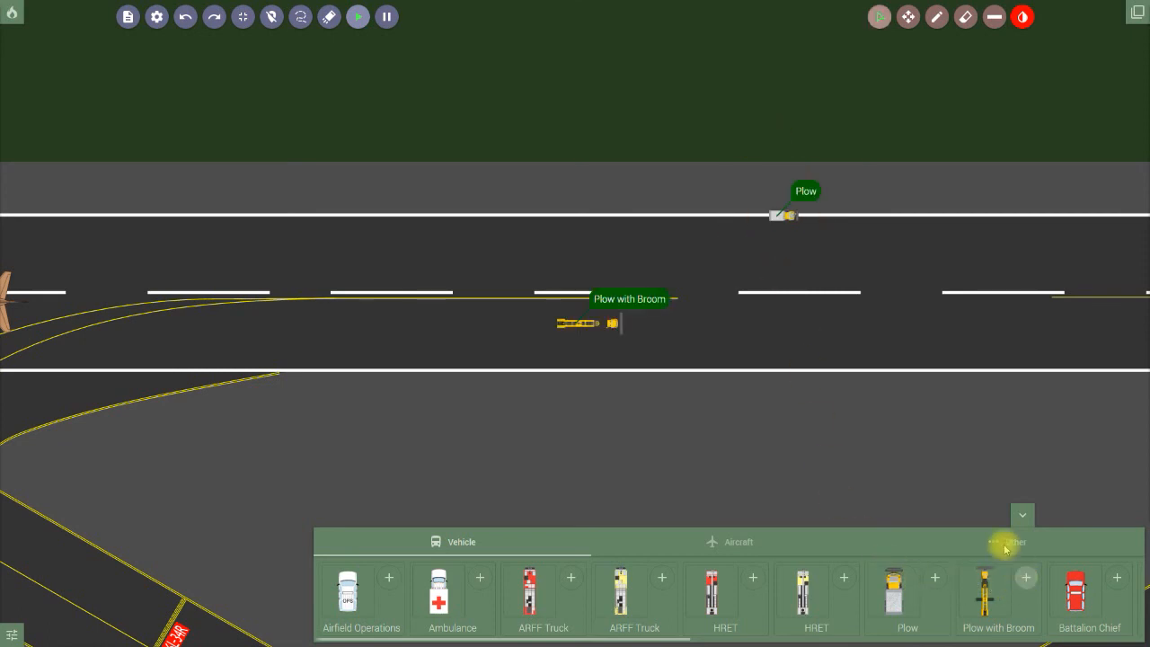
{"action": "left_click_drag", "start_coordinate": [576, 381], "coordinate": [706, 297]}
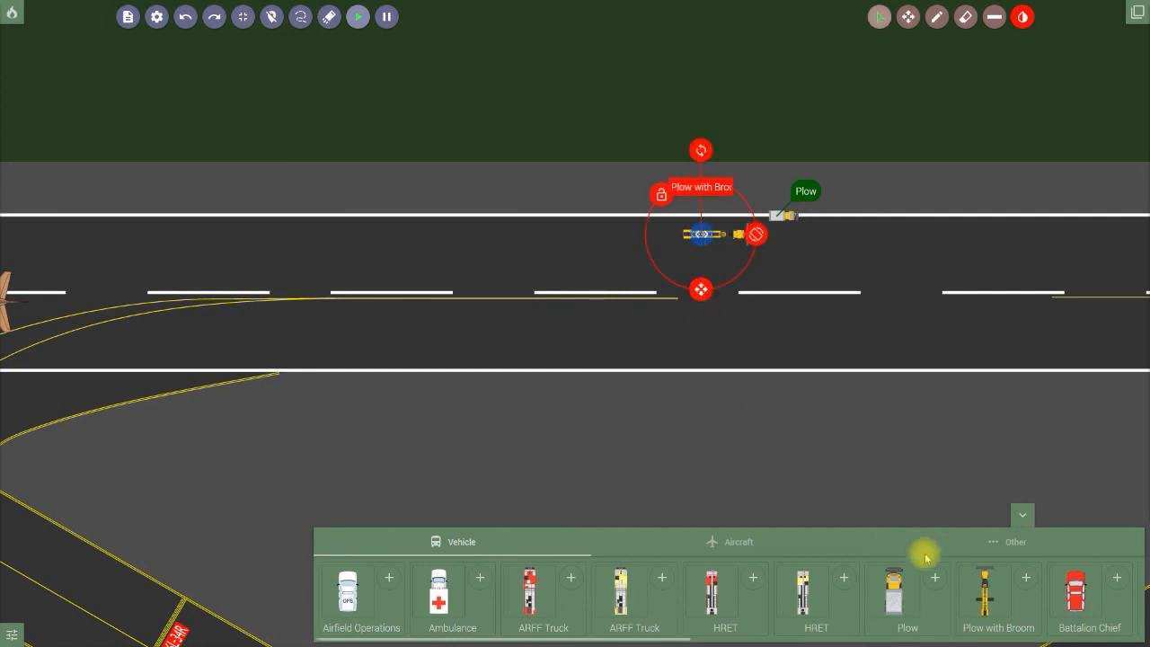
{"action": "left_click", "coordinate": [1031, 580]}
{"action": "left_click_drag", "start_coordinate": [560, 385], "coordinate": [608, 321]}
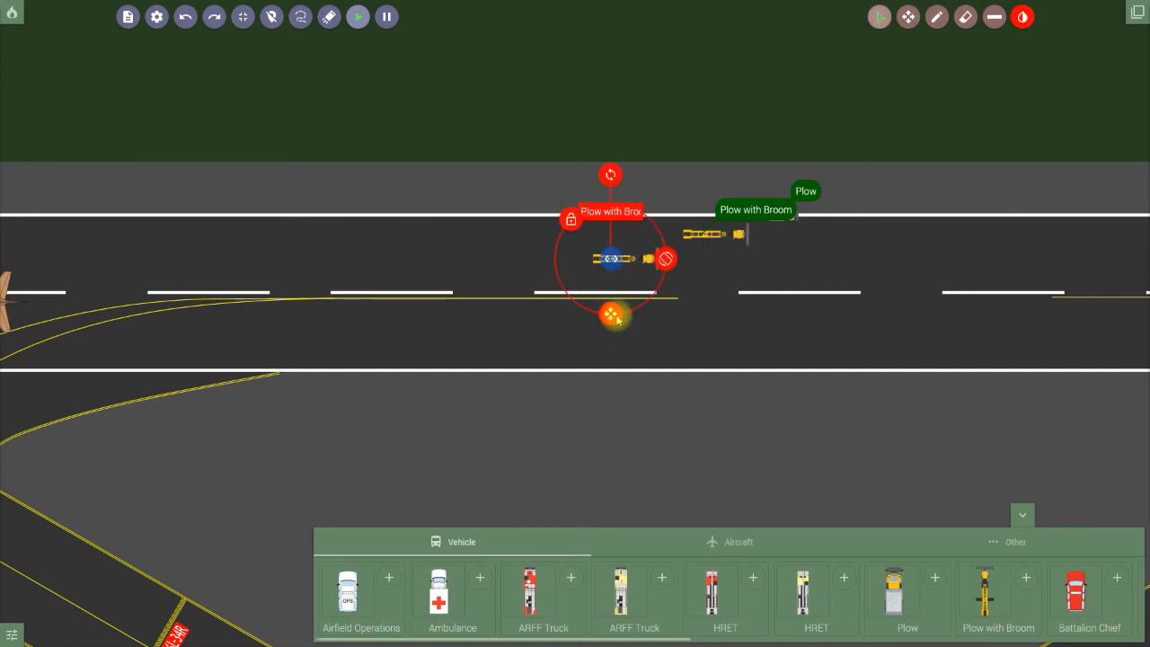
{"action": "left_click", "coordinate": [1023, 580]}
{"action": "left_click_drag", "start_coordinate": [574, 382], "coordinate": [524, 340]}
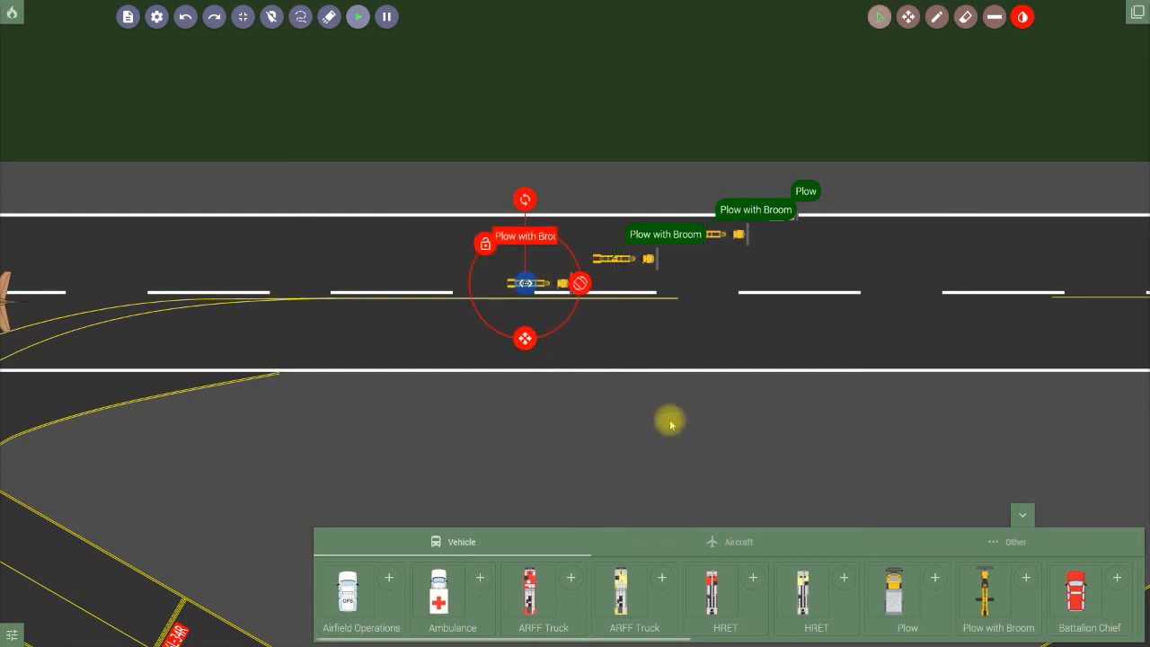
{"action": "left_click", "coordinate": [1026, 580]}
{"action": "left_click_drag", "start_coordinate": [571, 382], "coordinate": [456, 379]}
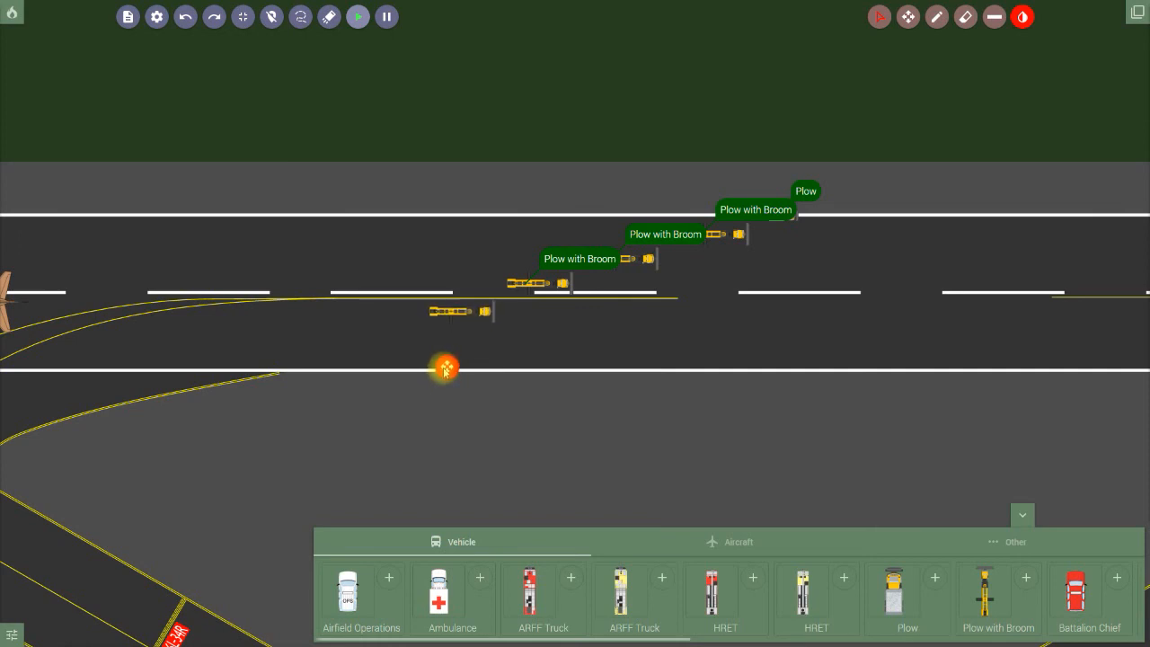
{"action": "left_click_drag", "start_coordinate": [446, 369], "coordinate": [448, 368]}
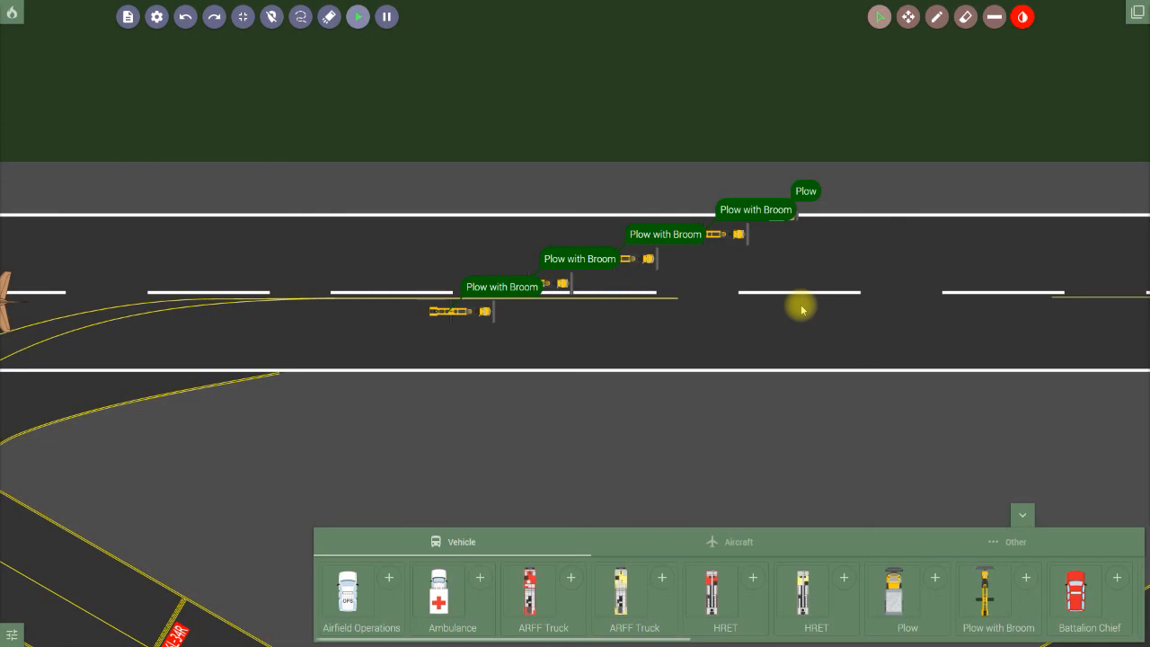
- Hold vehicle movement and draw the Plow's route forward along the upper runway edge line
{"action": "scroll", "coordinate": [801, 309], "scroll_direction": "up", "scroll_amount": 3}
{"action": "left_click", "coordinate": [909, 17]}
{"action": "left_click_drag", "start_coordinate": [1044, 308], "coordinate": [662, 327]}
{"action": "left_click", "coordinate": [880, 17]}
{"action": "left_click", "coordinate": [454, 202]}
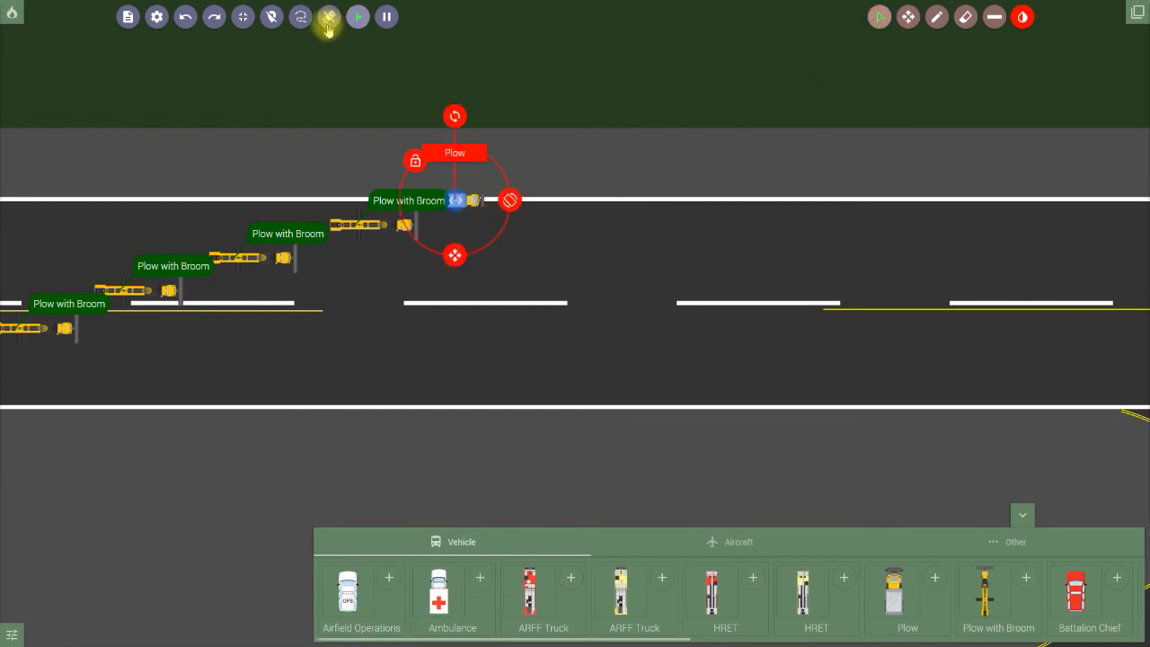
{"action": "left_click", "coordinate": [460, 205]}
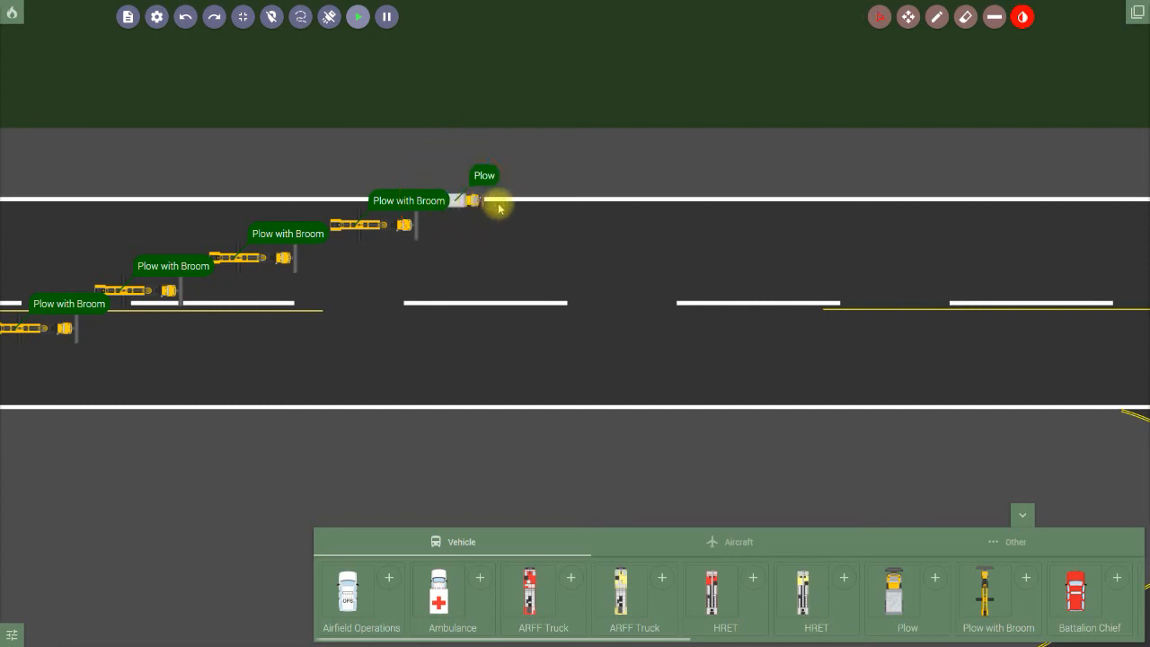
{"action": "left_click_drag", "start_coordinate": [557, 200], "coordinate": [1096, 201]}
- Draw parallel forward routes along the runway for the two Plow with Broom vehicles nearest the Plow
{"action": "left_click", "coordinate": [364, 226]}
{"action": "left_click_drag", "start_coordinate": [360, 226], "coordinate": [1112, 232]}
{"action": "left_click", "coordinate": [248, 261]}
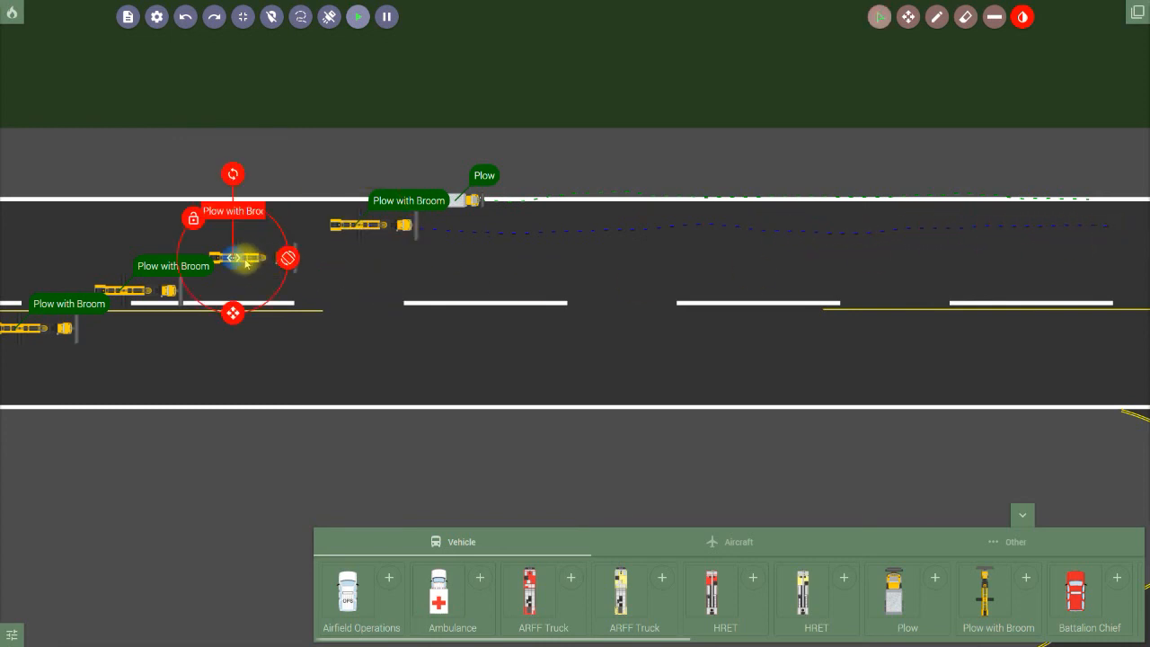
{"action": "mouse_move", "coordinate": [236, 261]}
{"action": "left_mouse_down"}
{"action": "mouse_move", "coordinate": [548, 276]}
{"action": "mouse_move", "coordinate": [1118, 266]}
{"action": "left_mouse_up"}
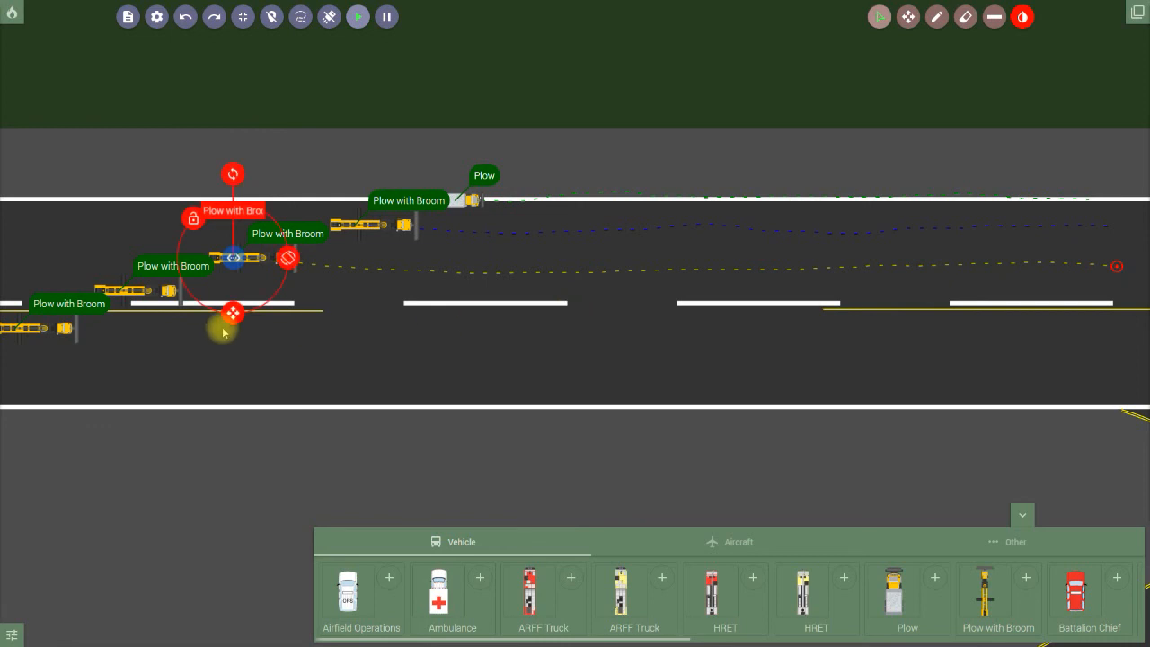
- Draw forward routes near the runway centerline for the two rearmost Plow with Broom vehicles
{"action": "left_click", "coordinate": [135, 294]}
{"action": "left_click_drag", "start_coordinate": [119, 290], "coordinate": [147, 297]}
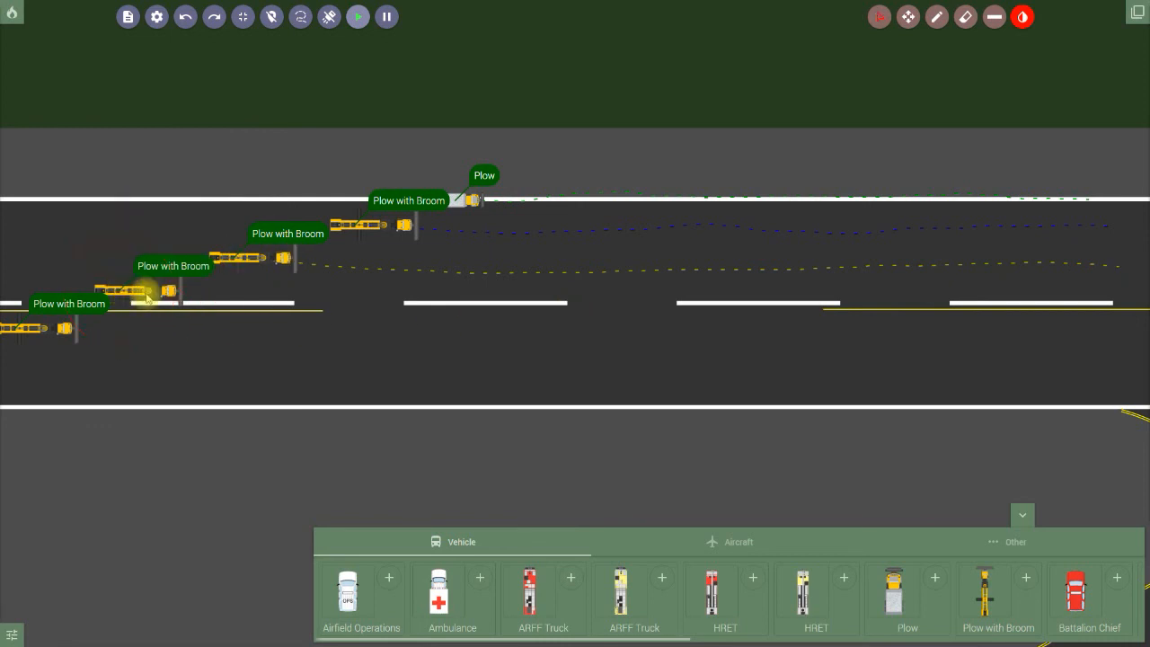
{"action": "left_click_drag", "start_coordinate": [228, 305], "coordinate": [459, 316]}
{"action": "left_click_drag", "start_coordinate": [609, 311], "coordinate": [1120, 294]}
{"action": "left_click", "coordinate": [27, 330]}
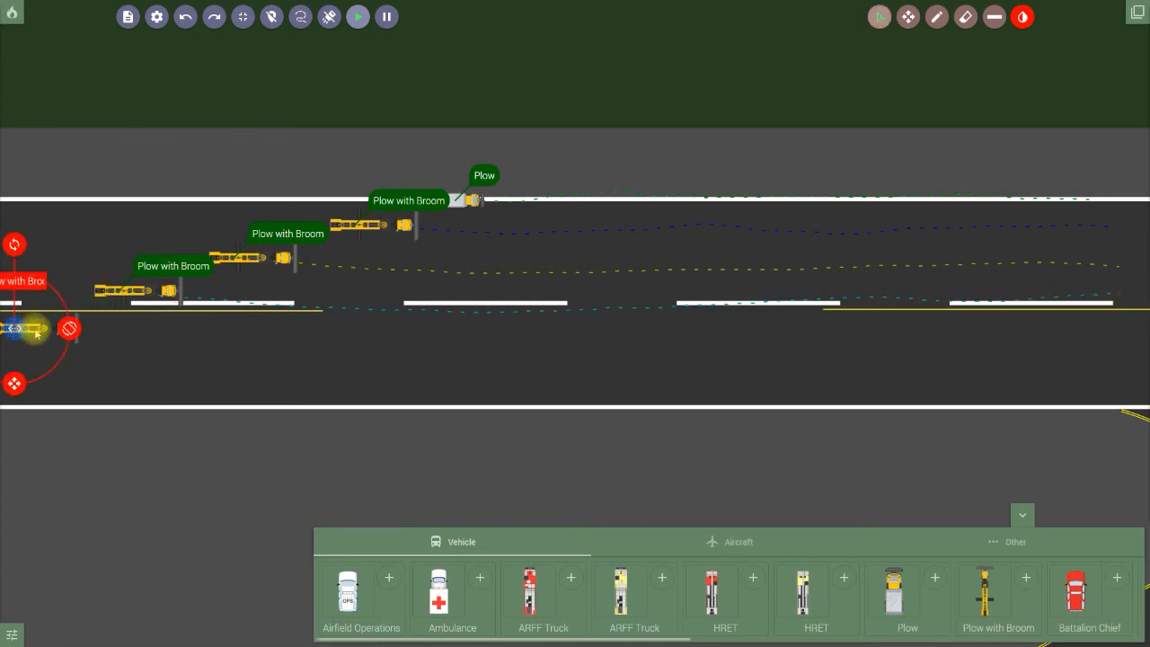
{"action": "mouse_move", "coordinate": [13, 330]}
{"action": "left_mouse_down"}
{"action": "mouse_move", "coordinate": [427, 348]}
{"action": "mouse_move", "coordinate": [1123, 335]}
{"action": "left_mouse_up"}
- Angle the blades of all four staggered Plow with Broom vehicles and the leading Plow
{"action": "left_click", "coordinate": [39, 330]}
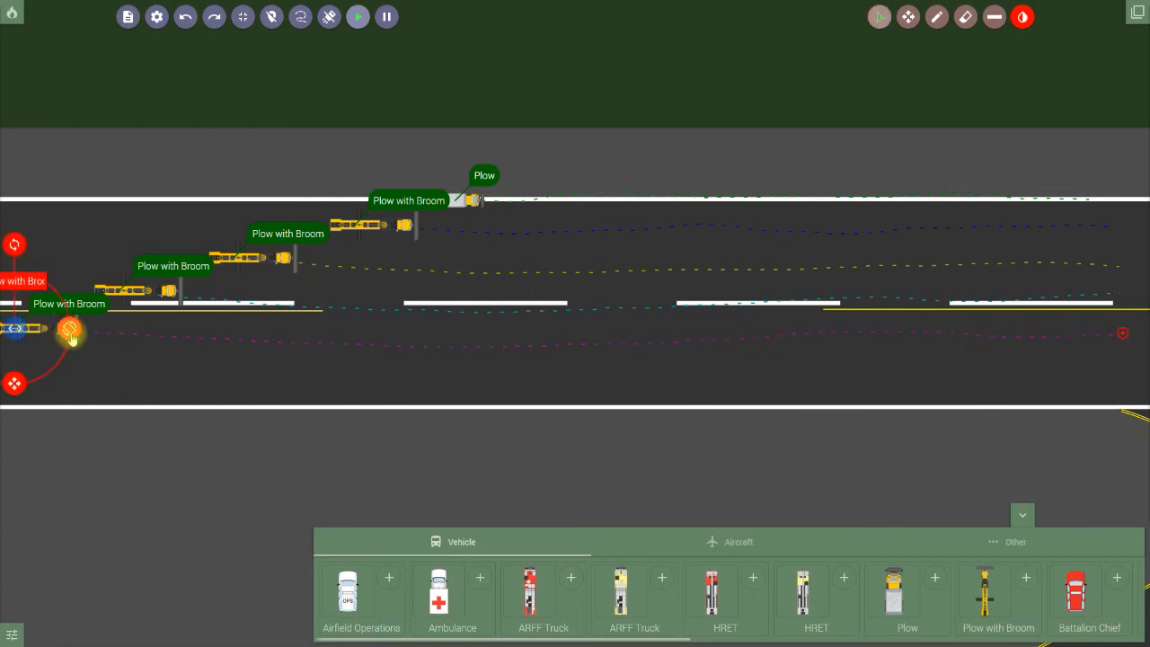
{"action": "left_click", "coordinate": [120, 299]}
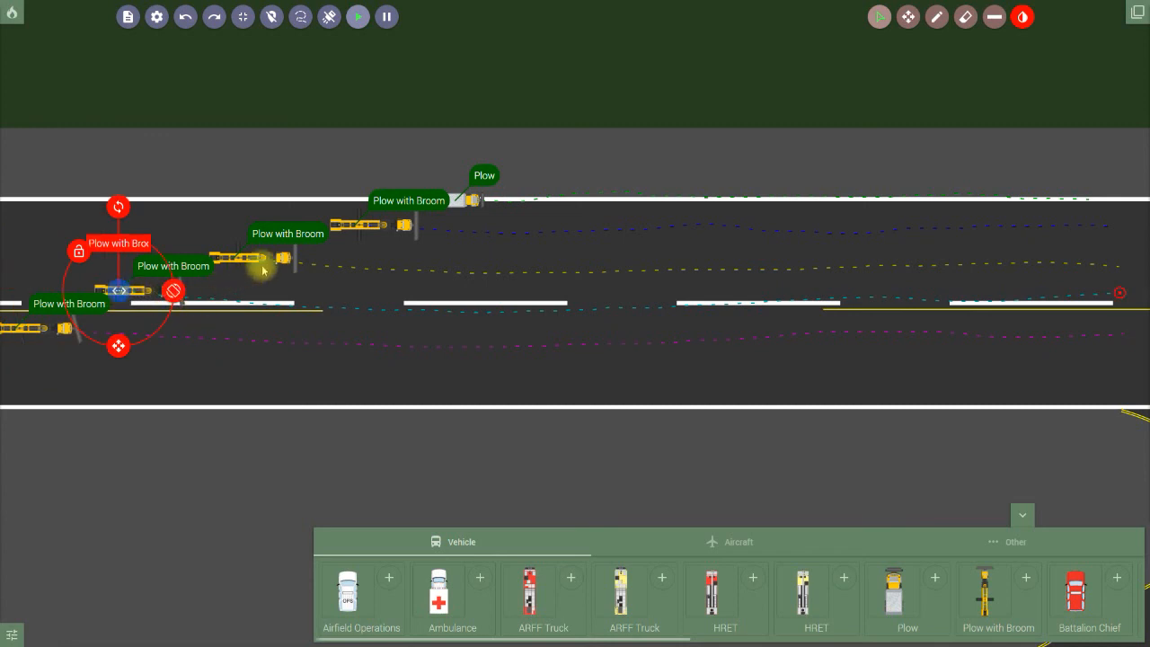
{"action": "left_click", "coordinate": [252, 260]}
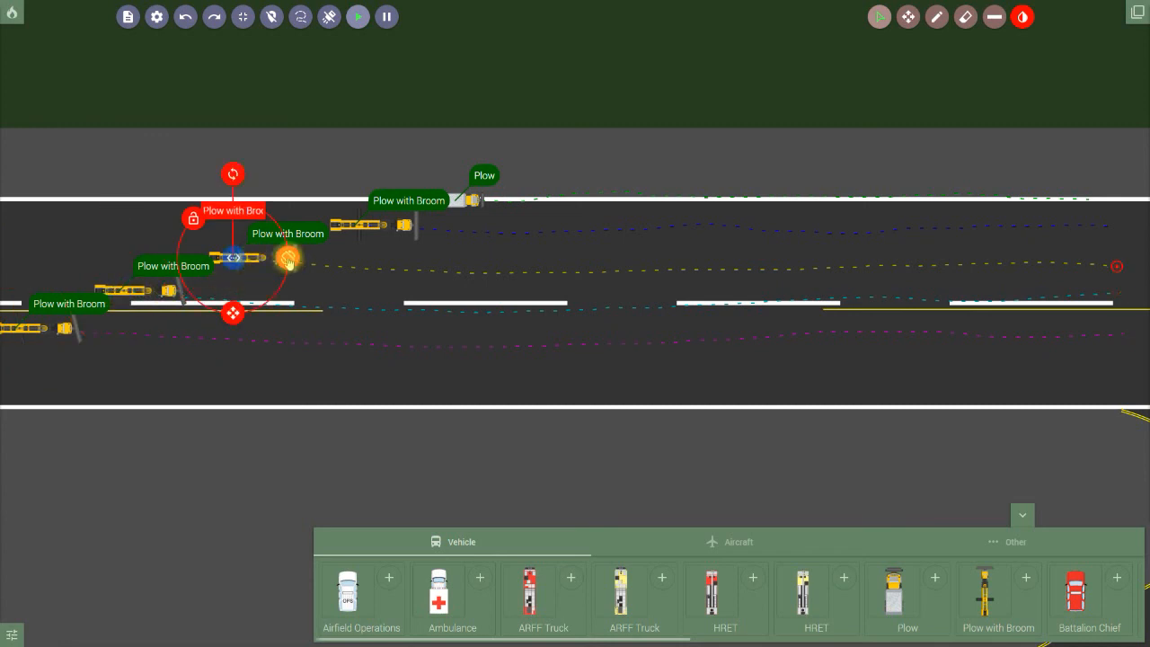
{"action": "left_click", "coordinate": [367, 226]}
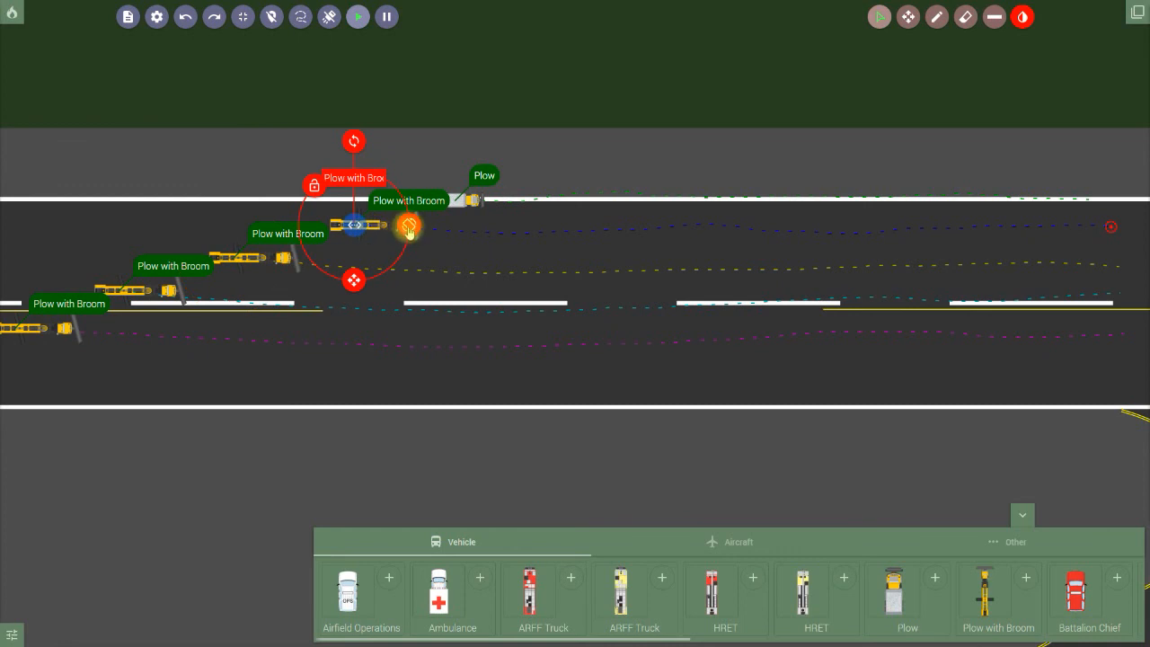
{"action": "left_click", "coordinate": [462, 207]}
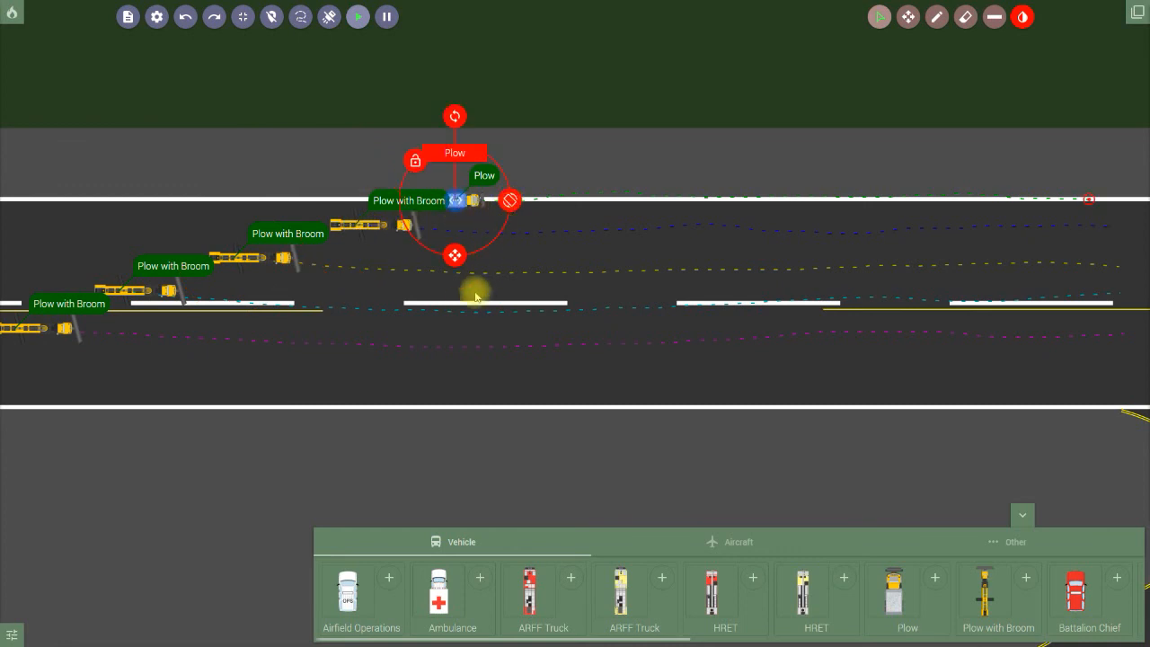
{"action": "left_click", "coordinate": [422, 388]}
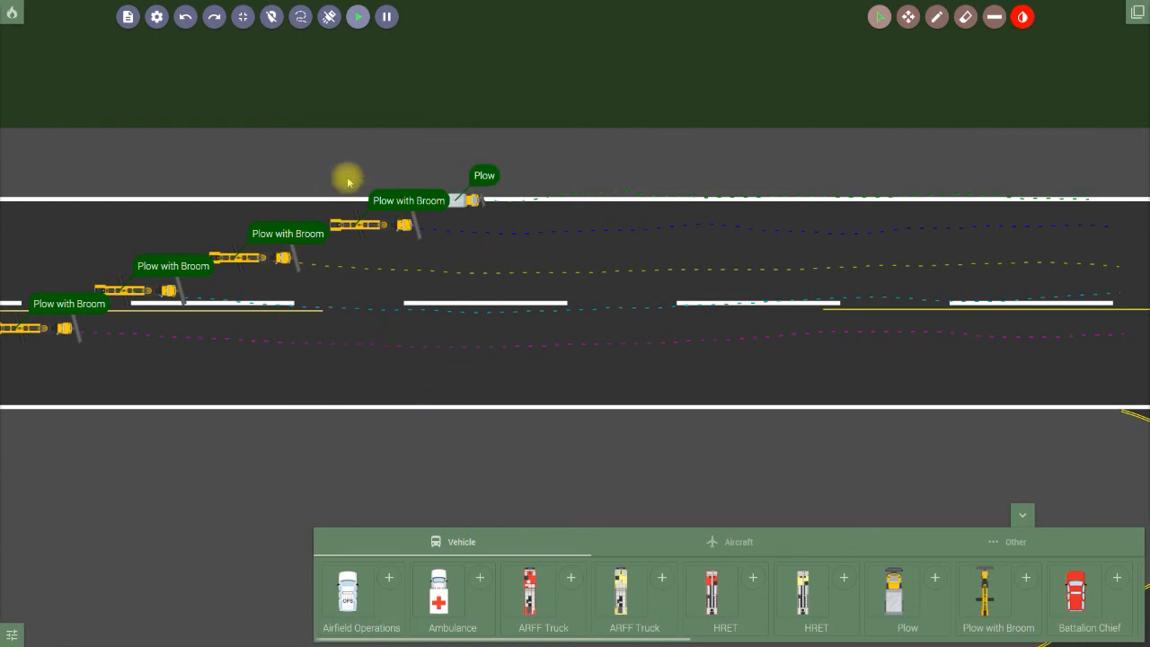
- Release the held movement so that all five snow vehicles travel their routes along the runway together
{"action": "left_click", "coordinate": [330, 18]}
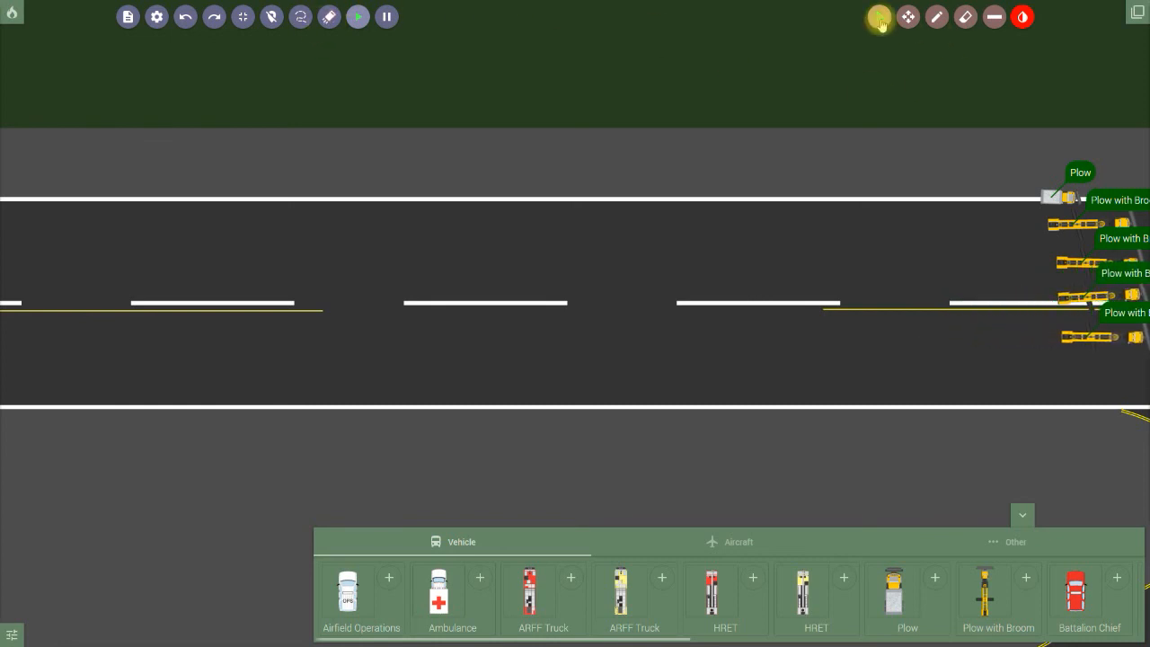
{"action": "left_click", "coordinate": [908, 18]}
{"action": "scroll", "coordinate": [741, 205], "scroll_direction": "down", "scroll_amount": 5}
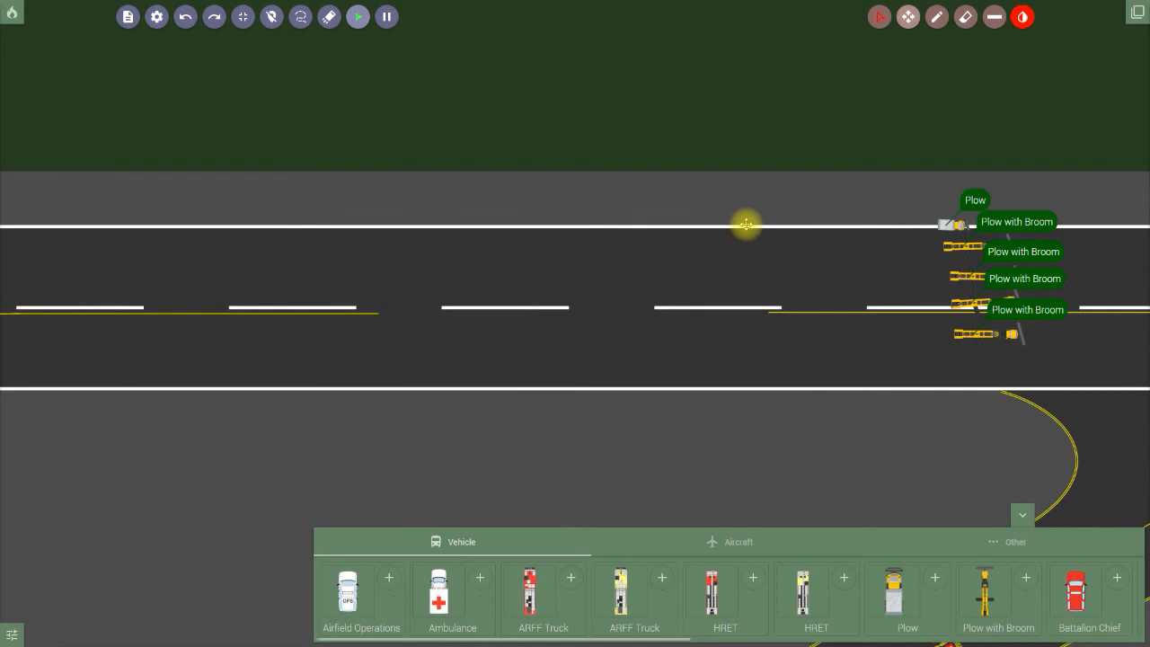
{"action": "scroll", "coordinate": [695, 272], "scroll_direction": "down", "scroll_amount": 1}
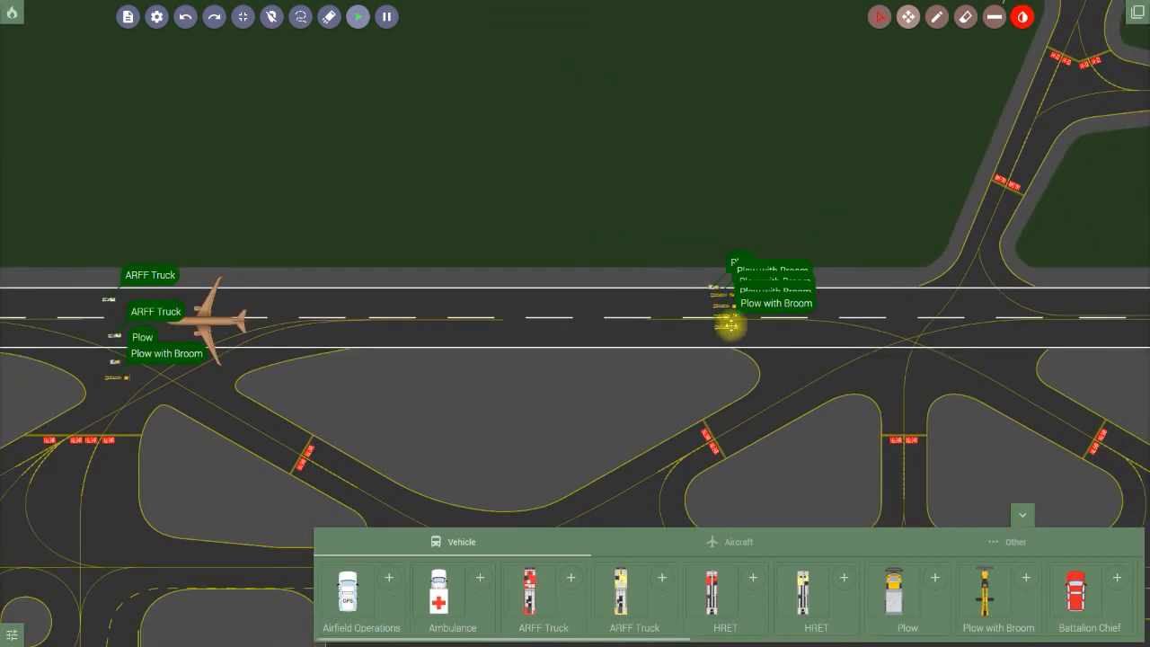
- Examine the airport map's runways, connecting taxiways, hold-short markings and terminal area beyond the snow-plow team
{"action": "left_click_drag", "start_coordinate": [847, 360], "coordinate": [193, 431]}
{"action": "left_click_drag", "start_coordinate": [435, 222], "coordinate": [411, 493]}
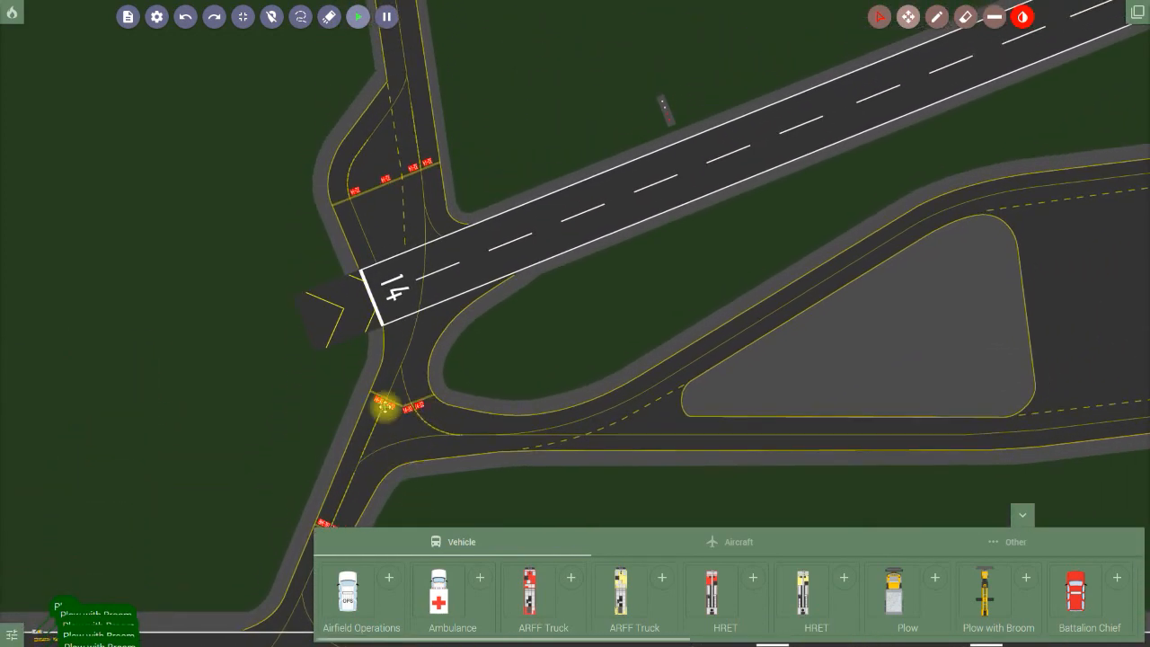
{"action": "left_click_drag", "start_coordinate": [417, 224], "coordinate": [508, 488]}
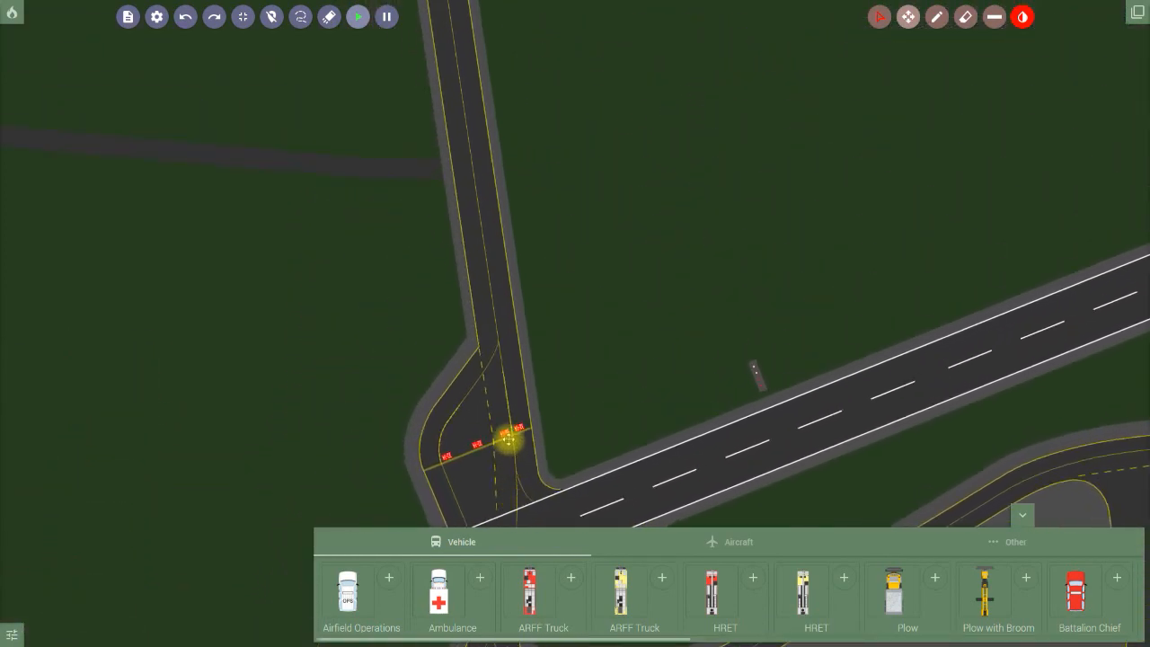
{"action": "left_click_drag", "start_coordinate": [495, 274], "coordinate": [578, 506]}
{"action": "left_click_drag", "start_coordinate": [495, 156], "coordinate": [542, 435]}
{"action": "left_click_drag", "start_coordinate": [532, 233], "coordinate": [524, 447]}
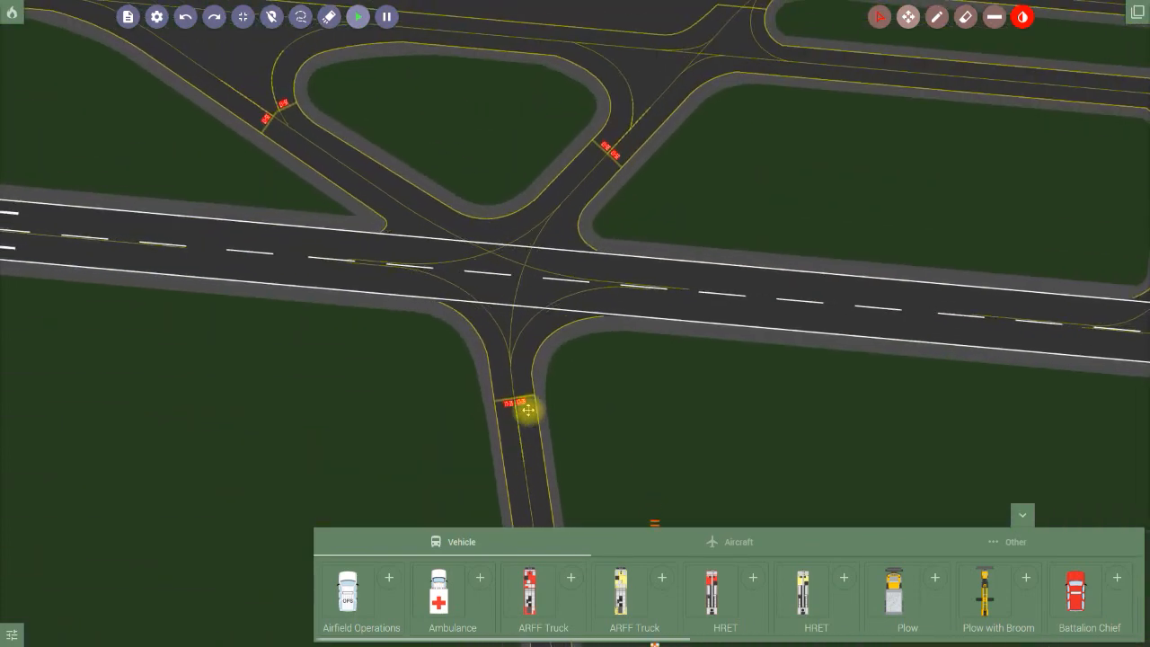
{"action": "left_click_drag", "start_coordinate": [579, 274], "coordinate": [464, 313]}
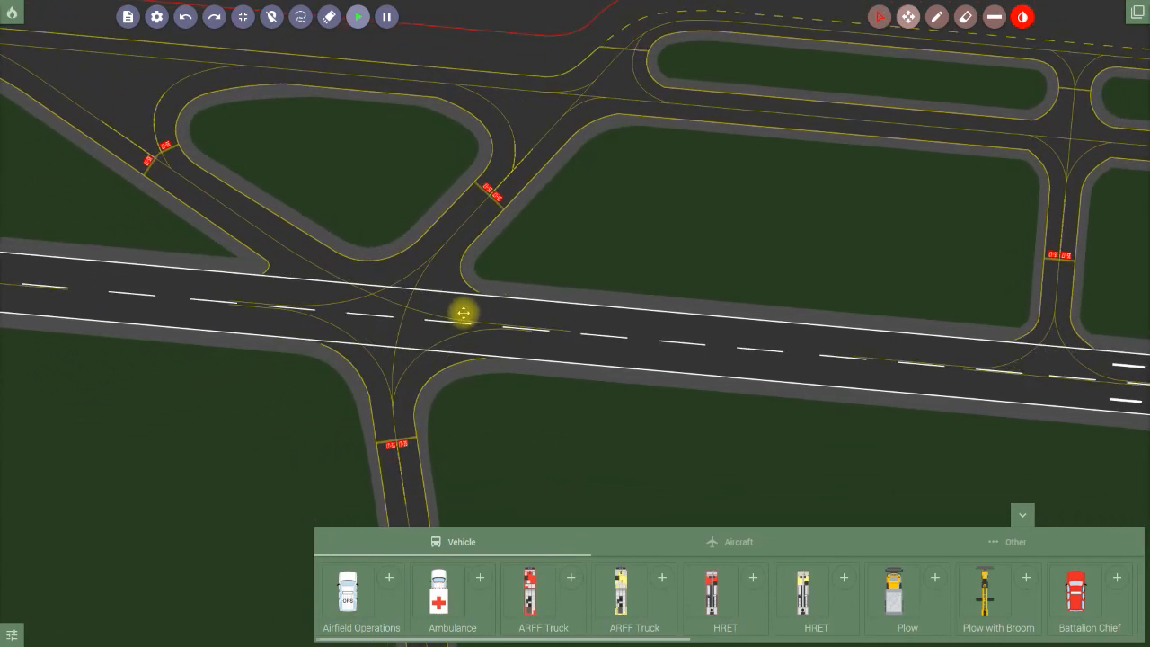
{"action": "scroll", "coordinate": [475, 325], "scroll_direction": "down", "scroll_amount": 5}
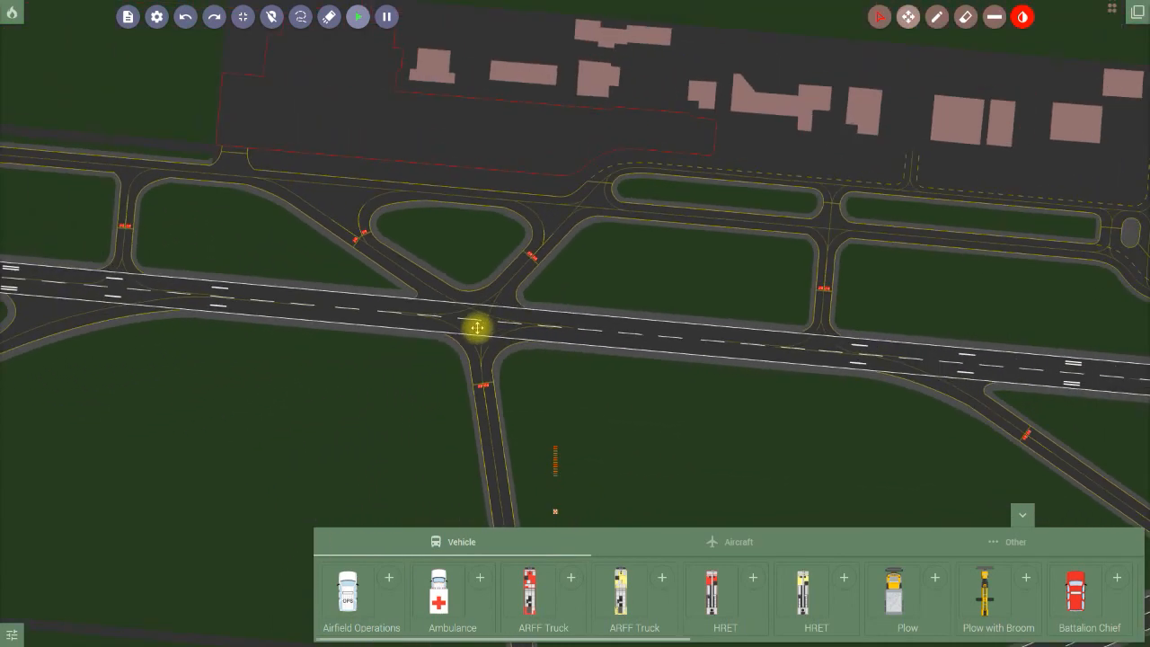
{"action": "left_click_drag", "start_coordinate": [699, 406], "coordinate": [334, 315]}
- Frame the aircraft and the four vehicles in front of it on the runway closely, and hide the object library
{"action": "left_click_drag", "start_coordinate": [487, 402], "coordinate": [734, 153]}
{"action": "left_click_drag", "start_coordinate": [462, 432], "coordinate": [850, 211]}
{"action": "left_click_drag", "start_coordinate": [470, 335], "coordinate": [550, 387]}
{"action": "scroll", "coordinate": [511, 365], "scroll_direction": "up", "scroll_amount": 1}
{"action": "scroll", "coordinate": [514, 366], "scroll_direction": "up", "scroll_amount": 5}
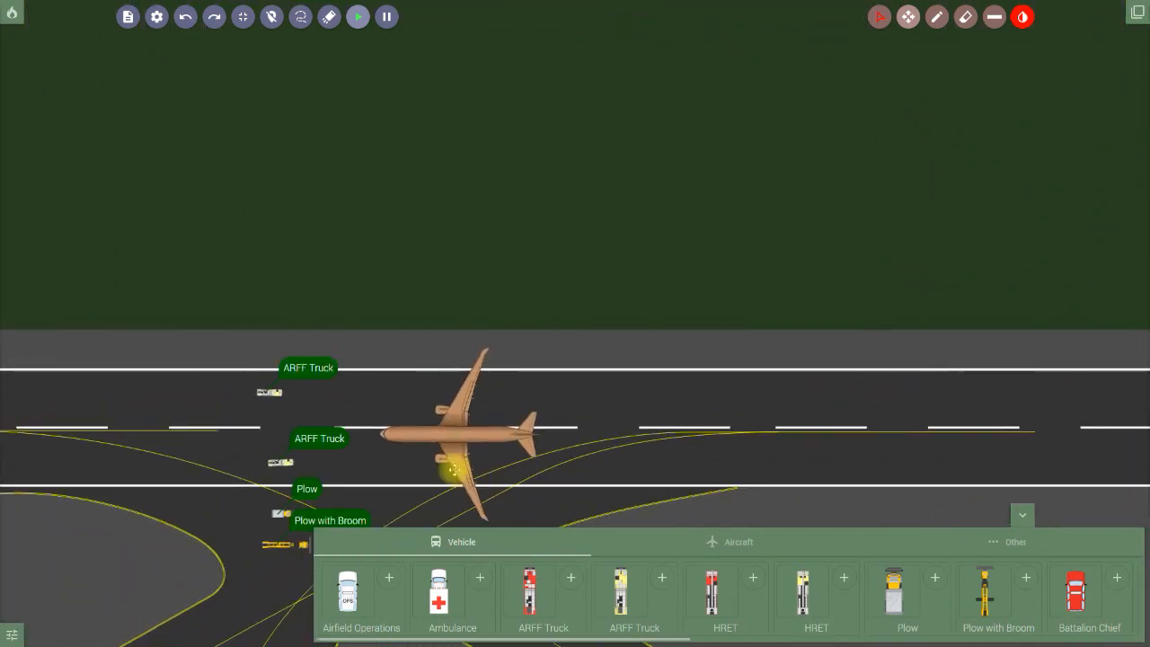
{"action": "left_click_drag", "start_coordinate": [584, 495], "coordinate": [765, 315]}
{"action": "scroll", "coordinate": [601, 355], "scroll_direction": "up", "scroll_amount": 2}
{"action": "scroll", "coordinate": [580, 374], "scroll_direction": "up", "scroll_amount": 2}
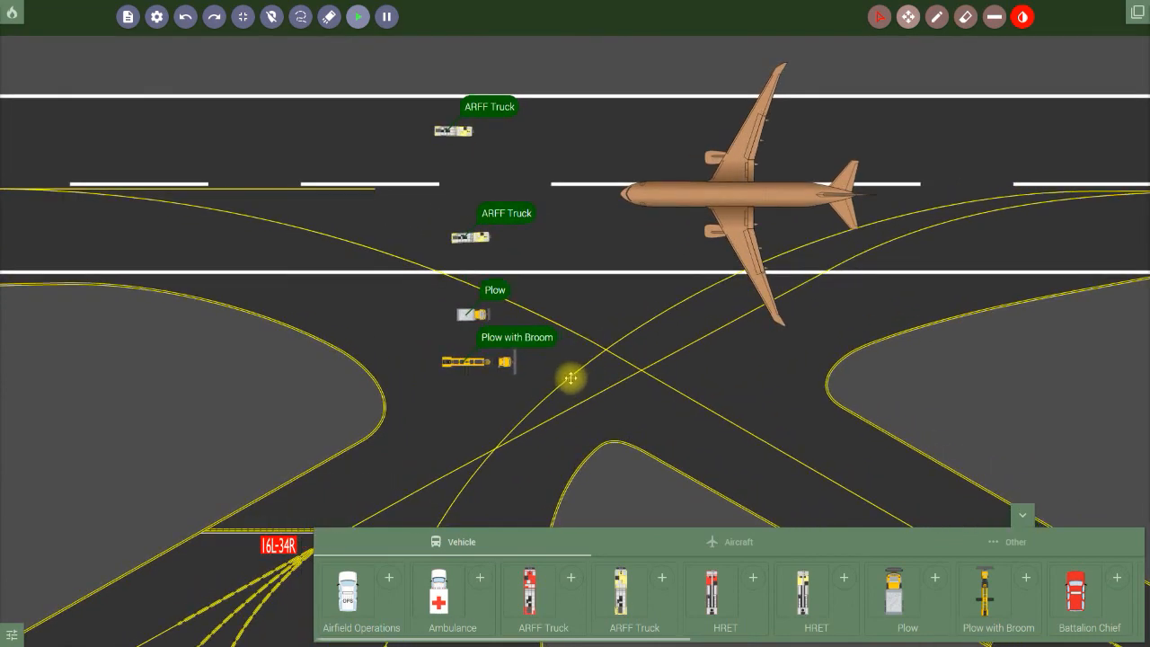
{"action": "left_click_drag", "start_coordinate": [645, 349], "coordinate": [566, 440]}
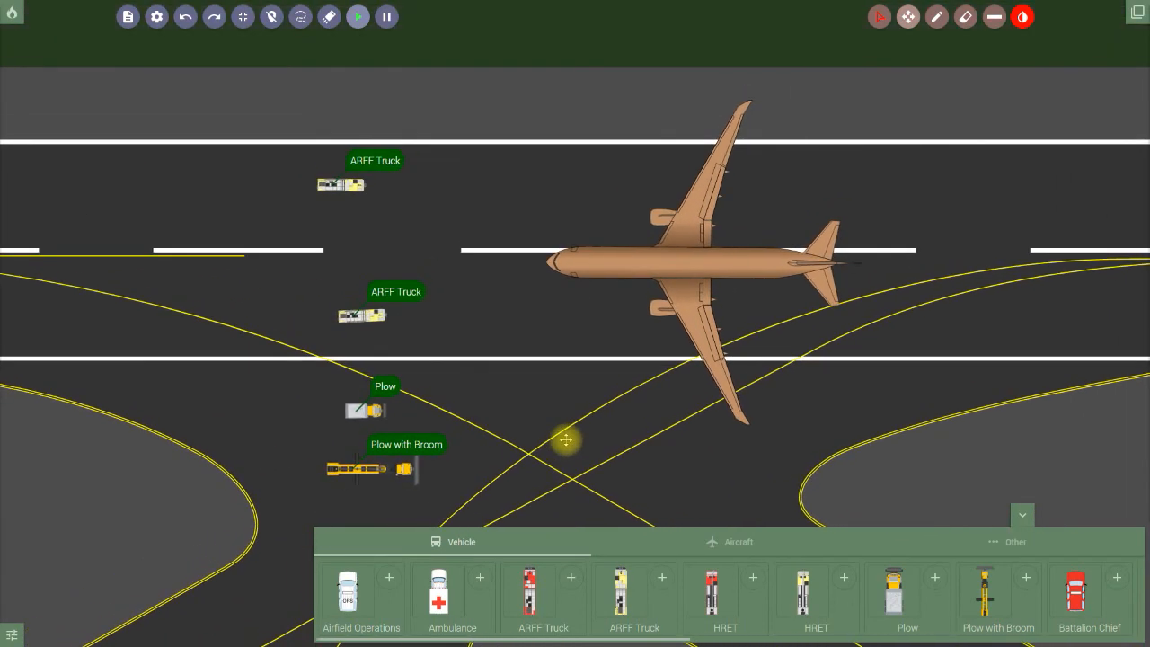
{"action": "left_click", "coordinate": [1022, 518]}
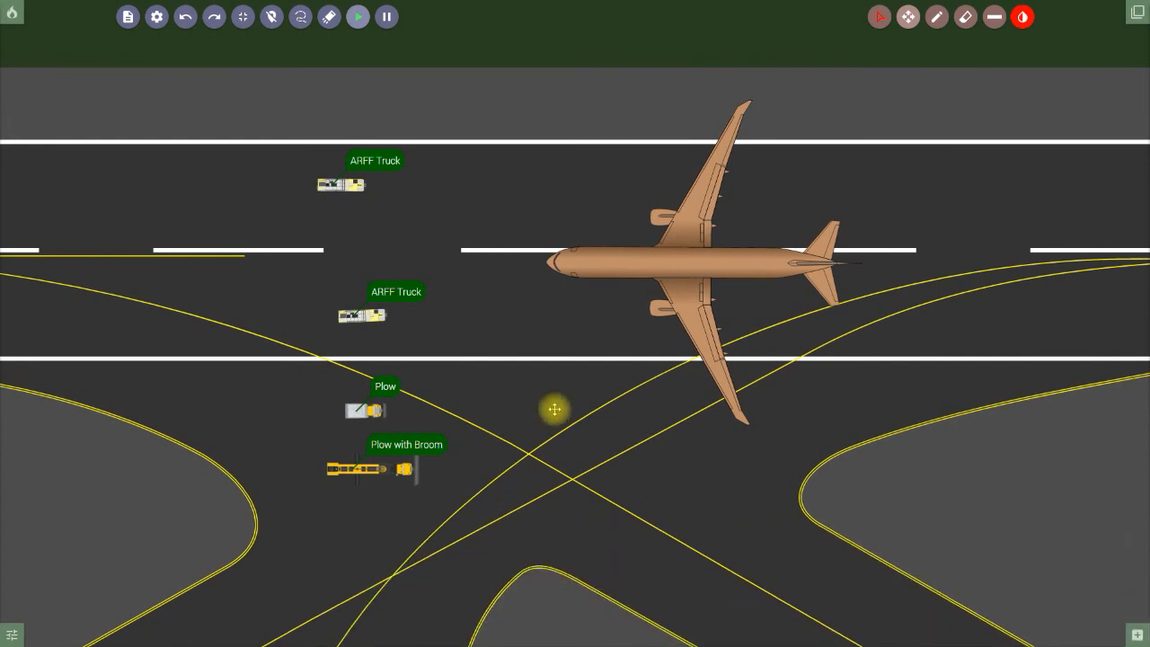
{"action": "scroll", "coordinate": [555, 410], "scroll_direction": "up", "scroll_amount": 2}
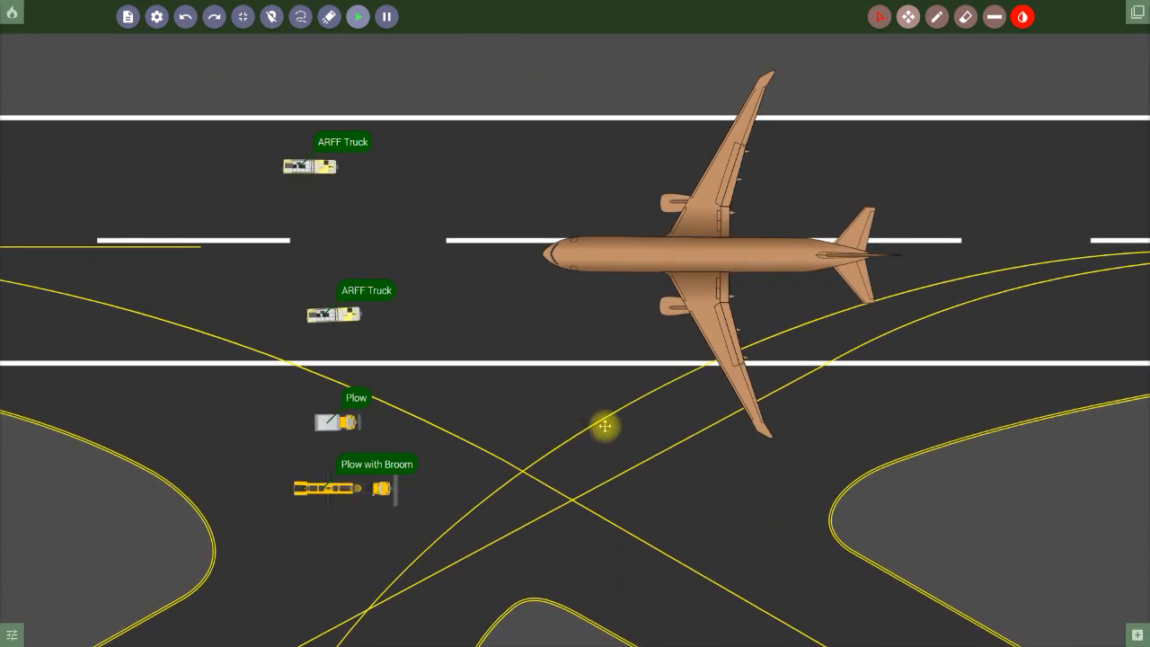